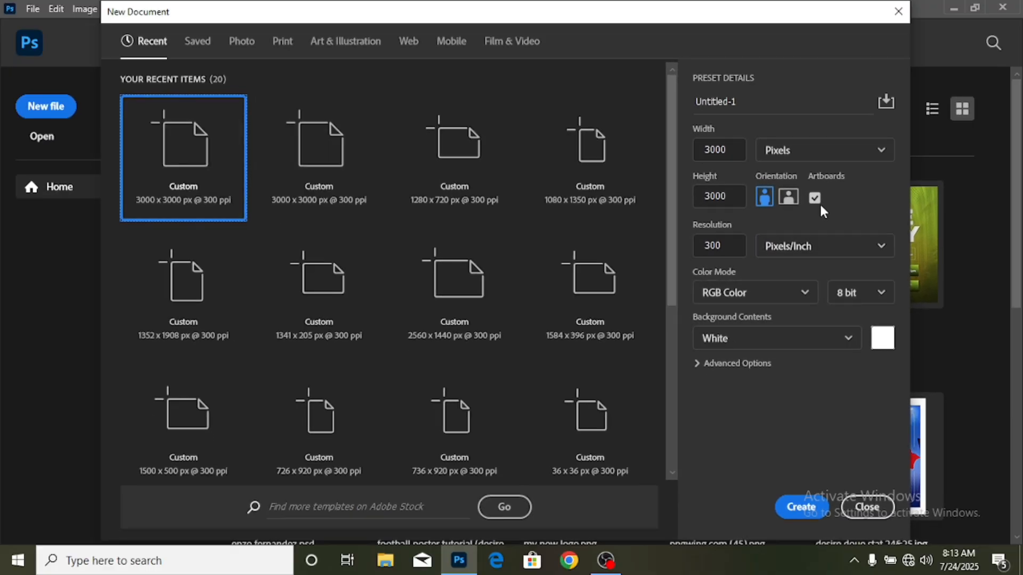
- Create a 3000 x 3000 px document at 300 ppi without artboards and unlock its Background layer
click(816, 199)
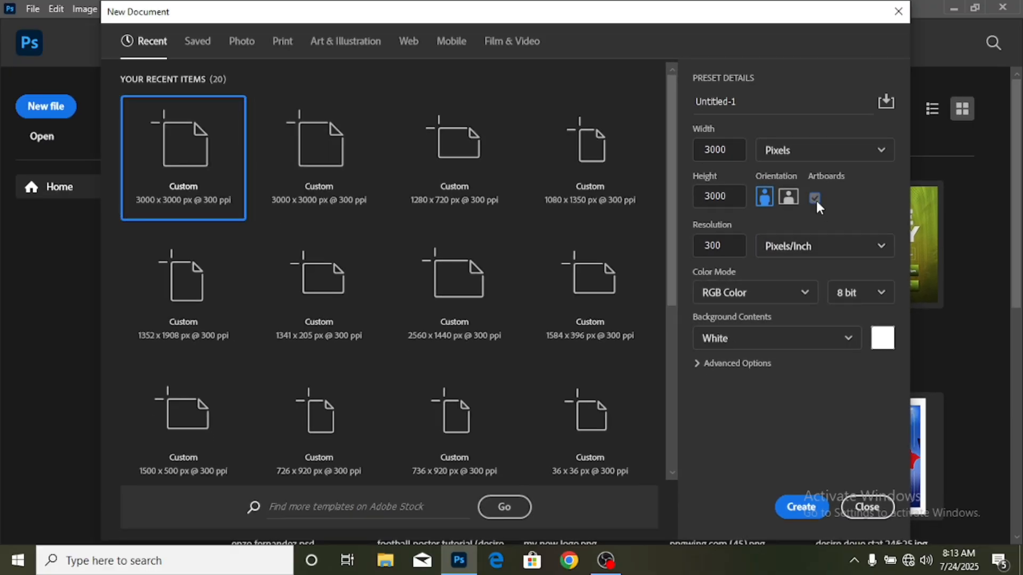
click(799, 510)
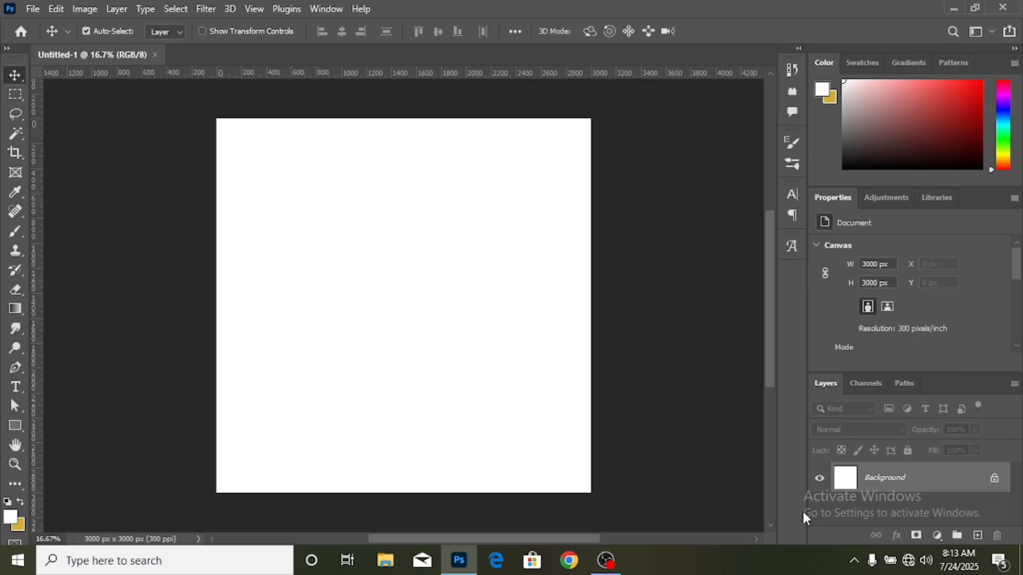
click(994, 479)
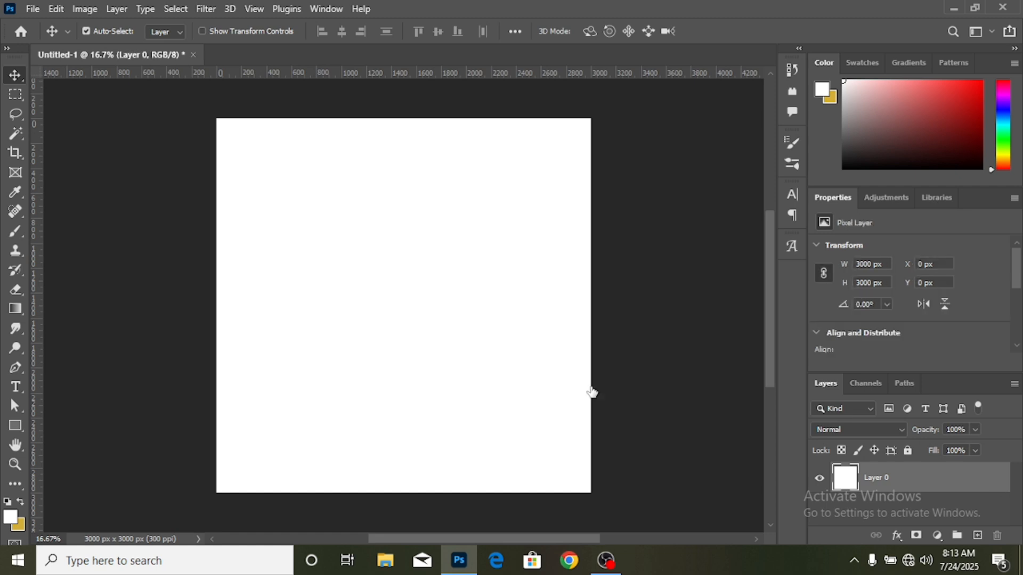
- Draw a black rectangle about 3252 x 3270 px that covers the whole canvas and extends slightly past its edges
click(17, 428)
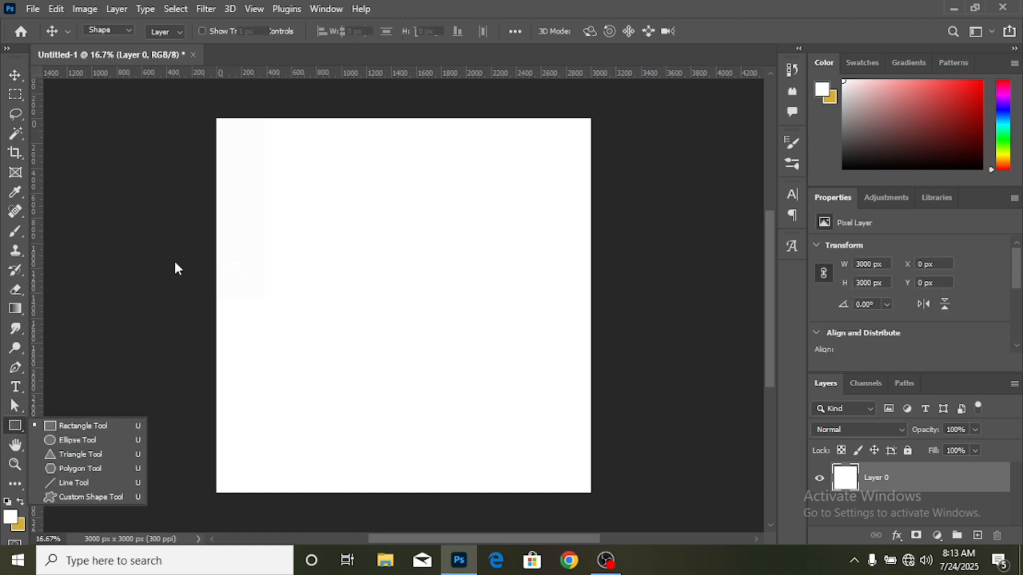
drag(203, 100, 608, 507)
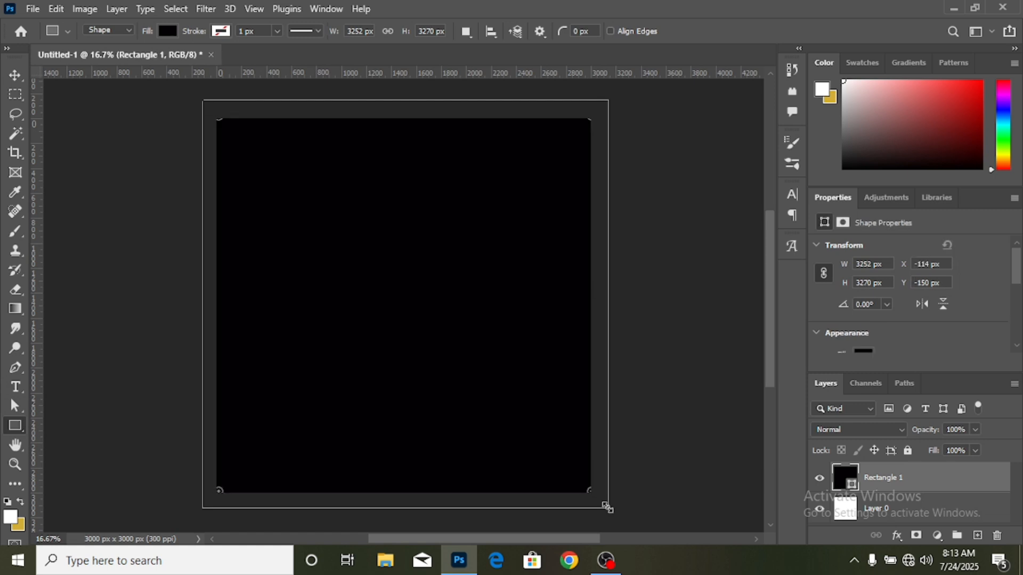
click(16, 78)
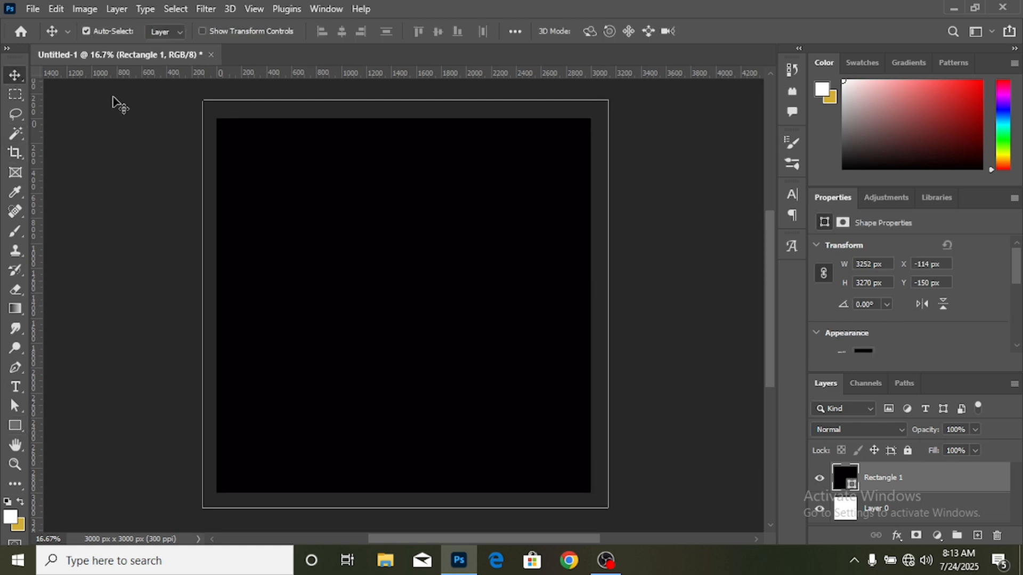
- Apply a linear Gradient Overlay from pink #c097a2 to white to the large rectangle, at 98% opacity, -7° angle and 150% scale
click(897, 536)
click(929, 492)
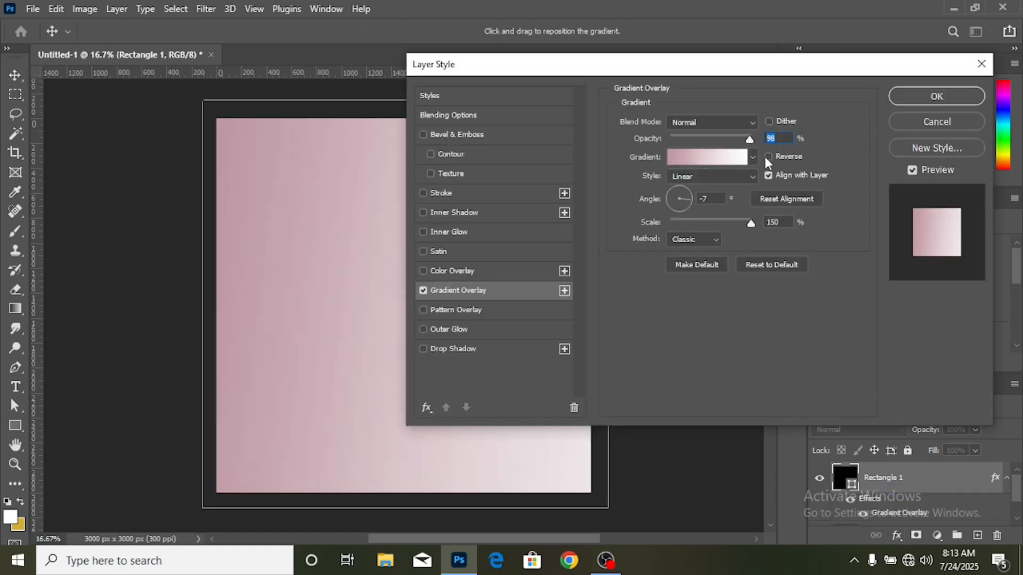
click(727, 163)
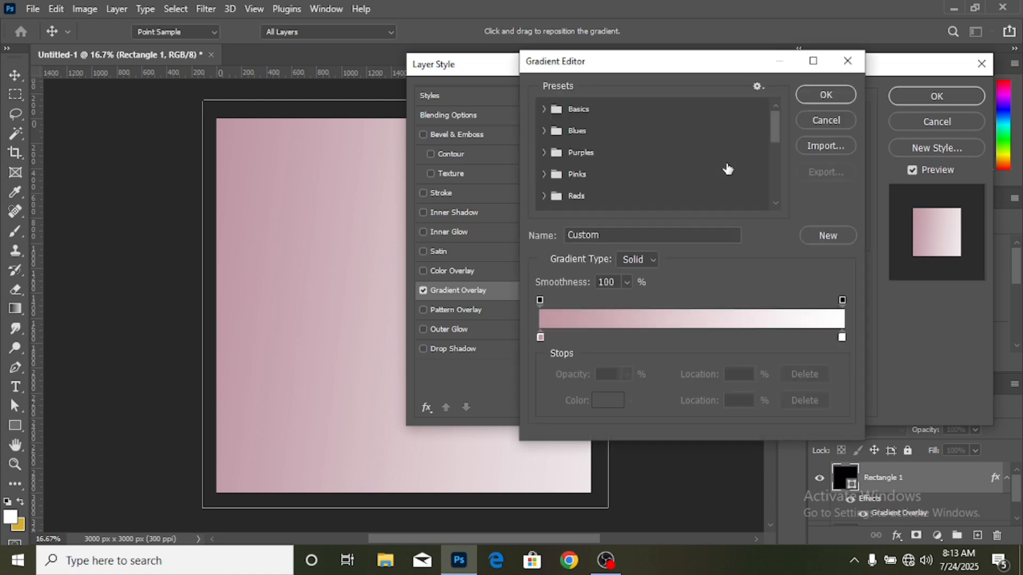
scroll(648, 145, down, 6)
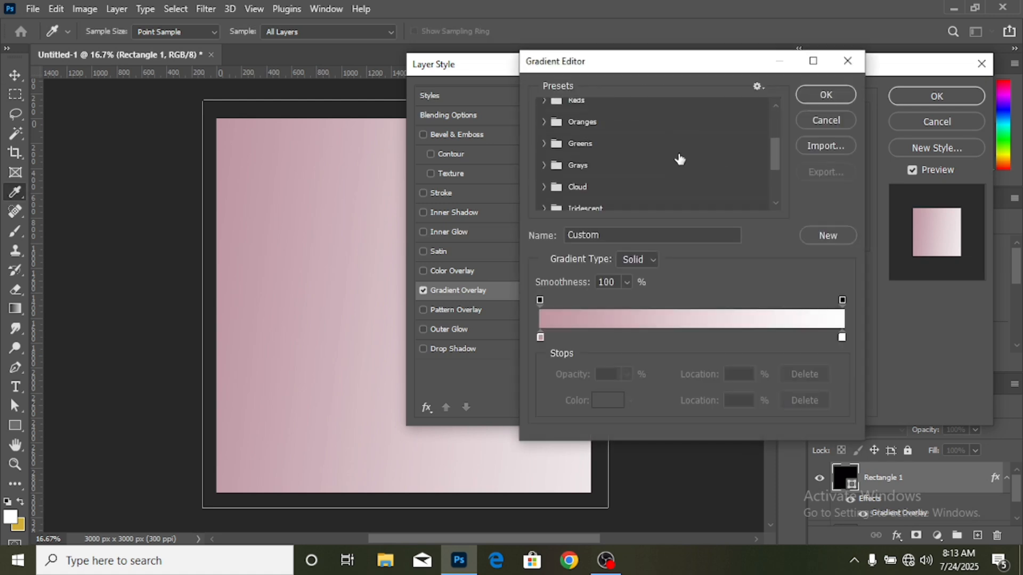
scroll(679, 162, down, 1)
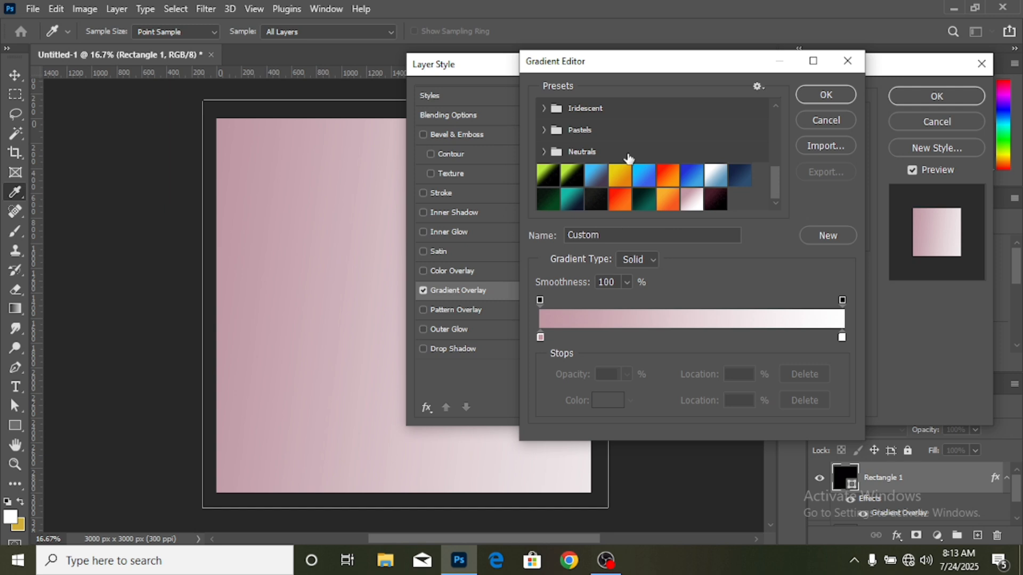
click(541, 337)
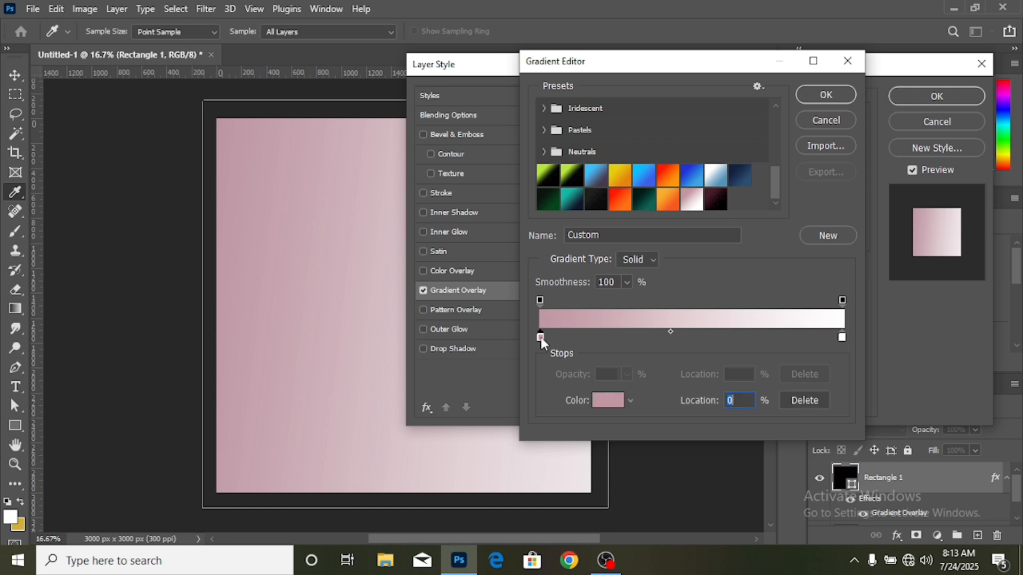
click(607, 401)
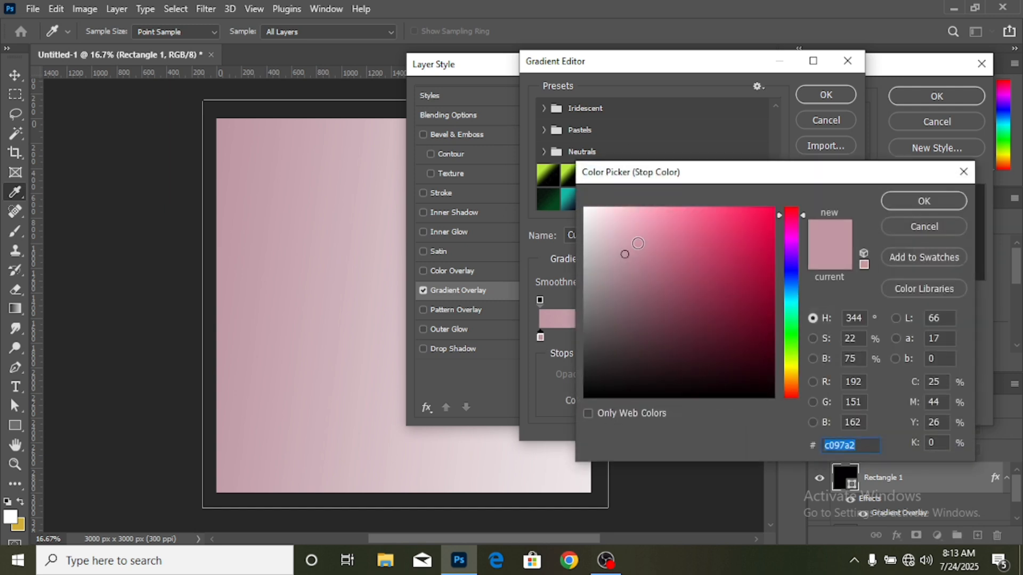
click(948, 203)
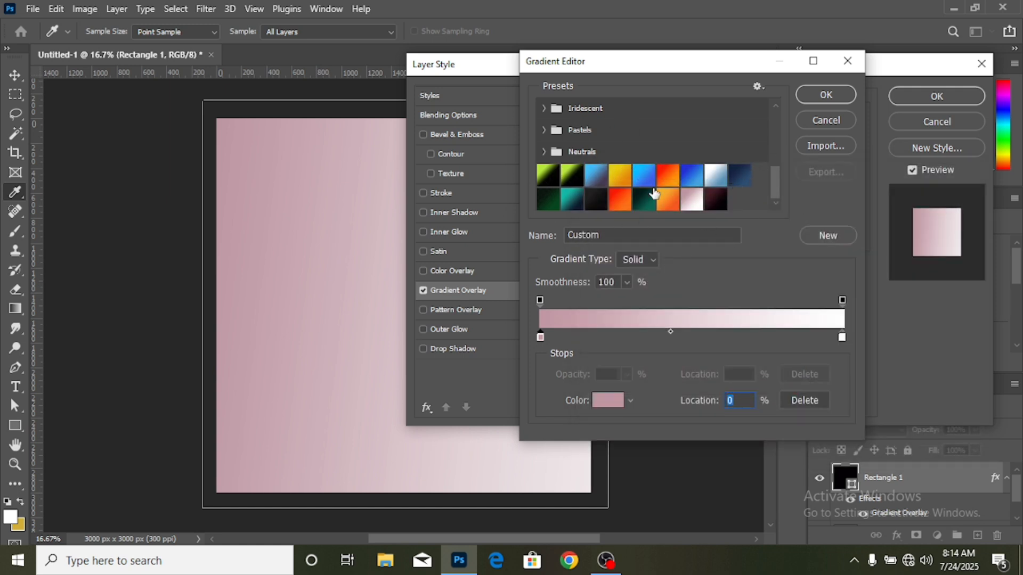
click(826, 95)
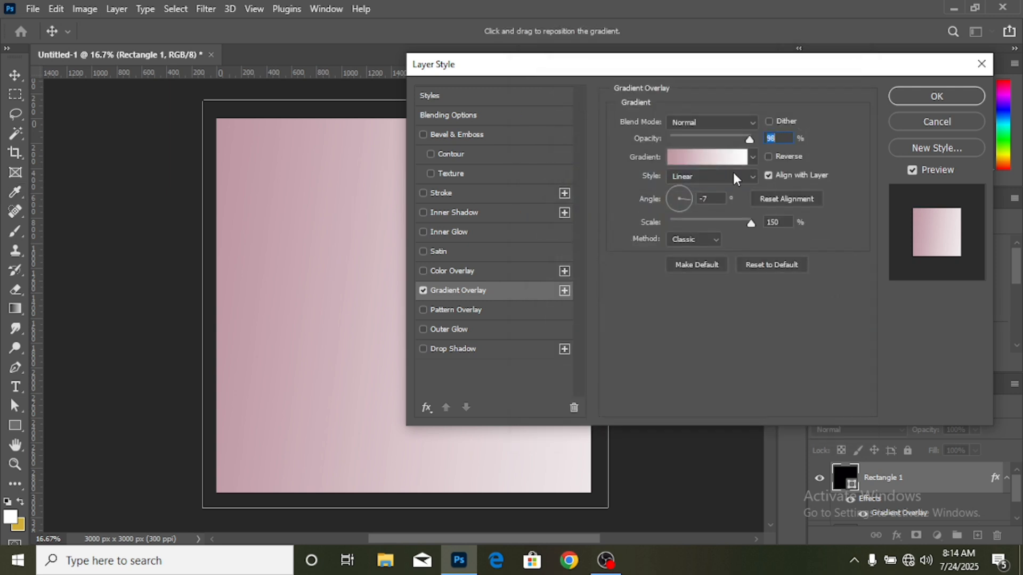
click(900, 97)
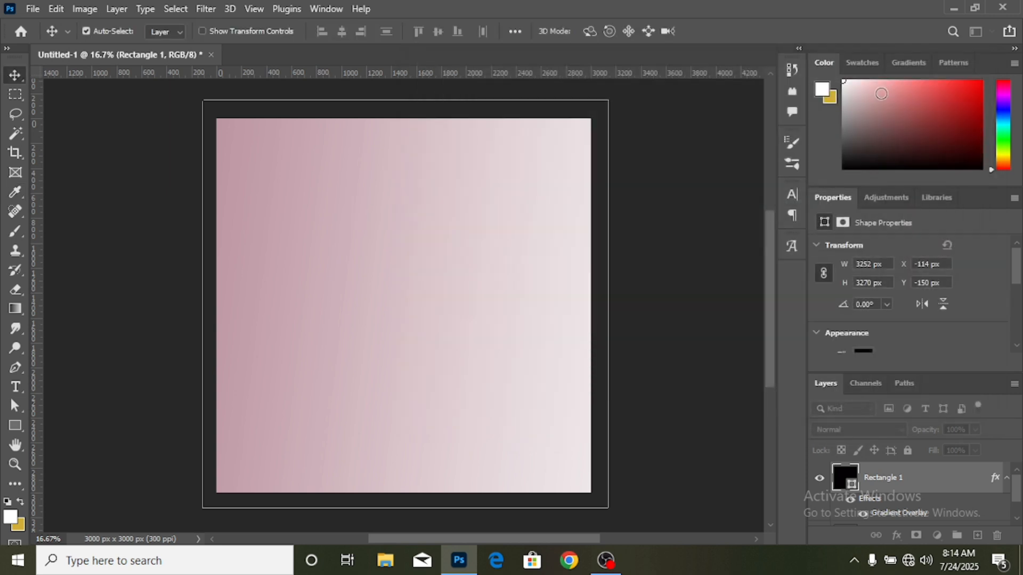
click(672, 413)
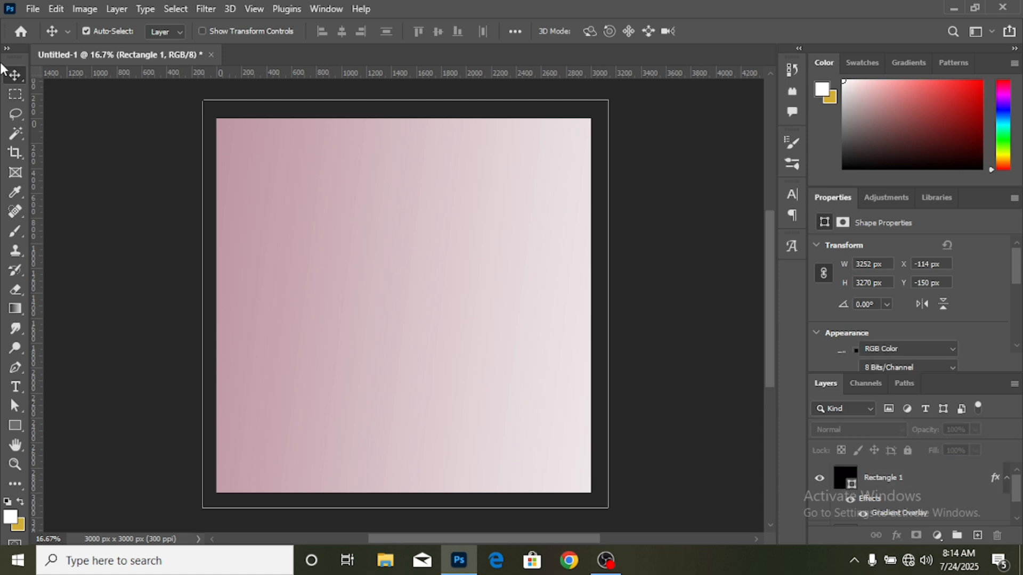
- Open the red perfume bottle PNG from the accessories folder and bring the bottle into the right half of the Untitled-1 design
click(32, 9)
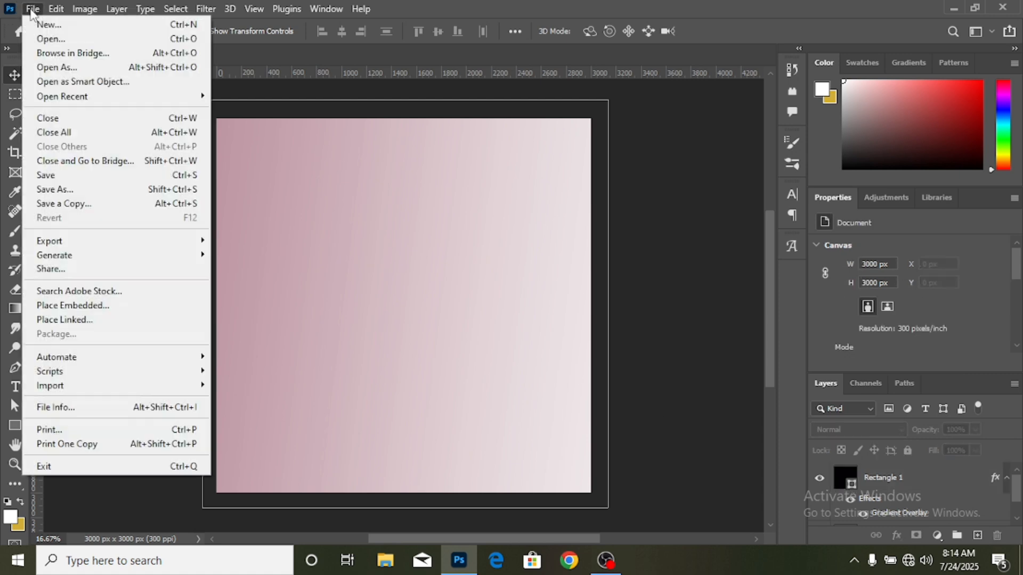
click(48, 36)
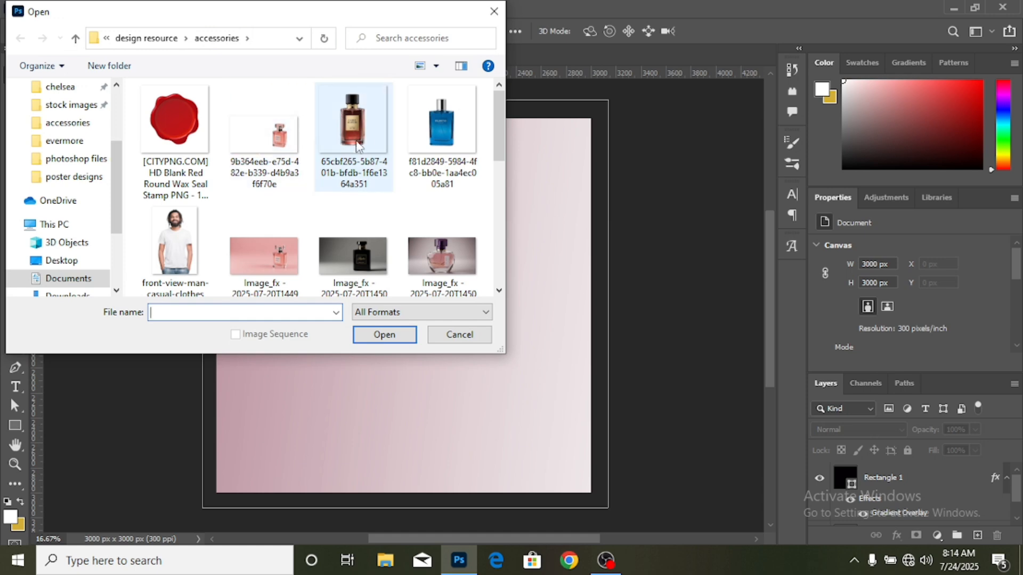
double_click(371, 140)
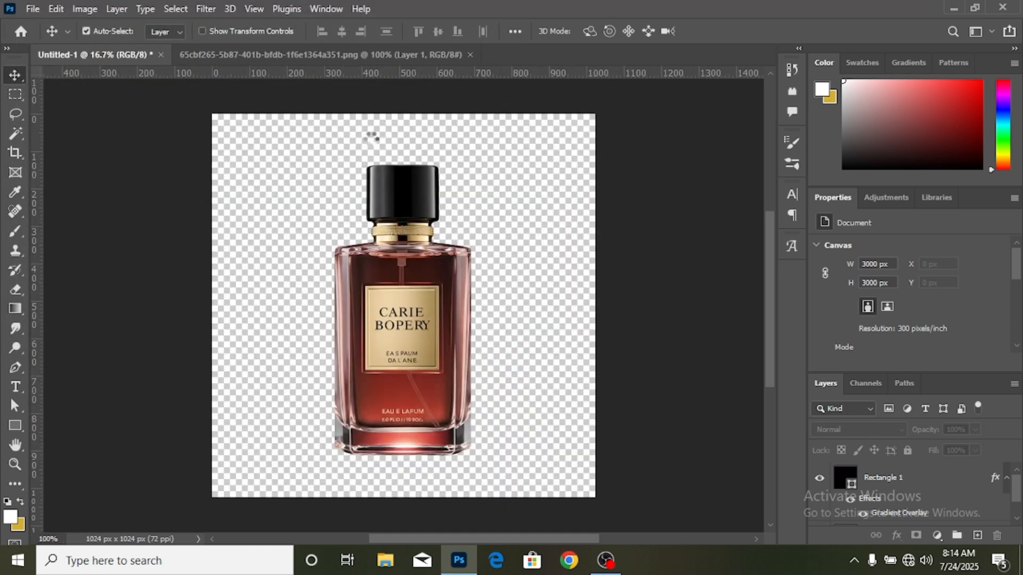
drag(360, 331, 488, 316)
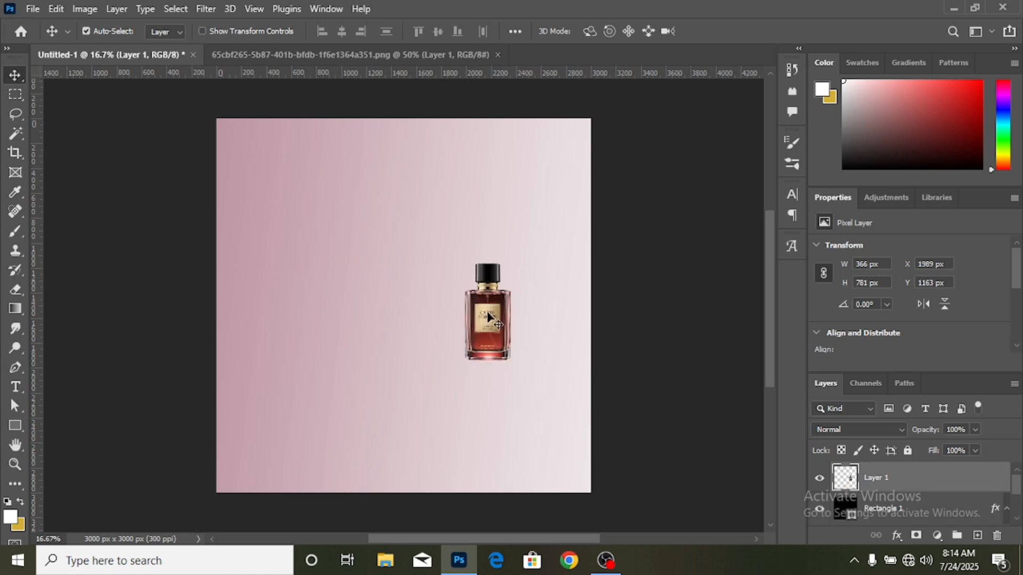
- Scale the perfume bottle up proportionally to about 238%, extending it both upward and downward
key(ctrl+t)
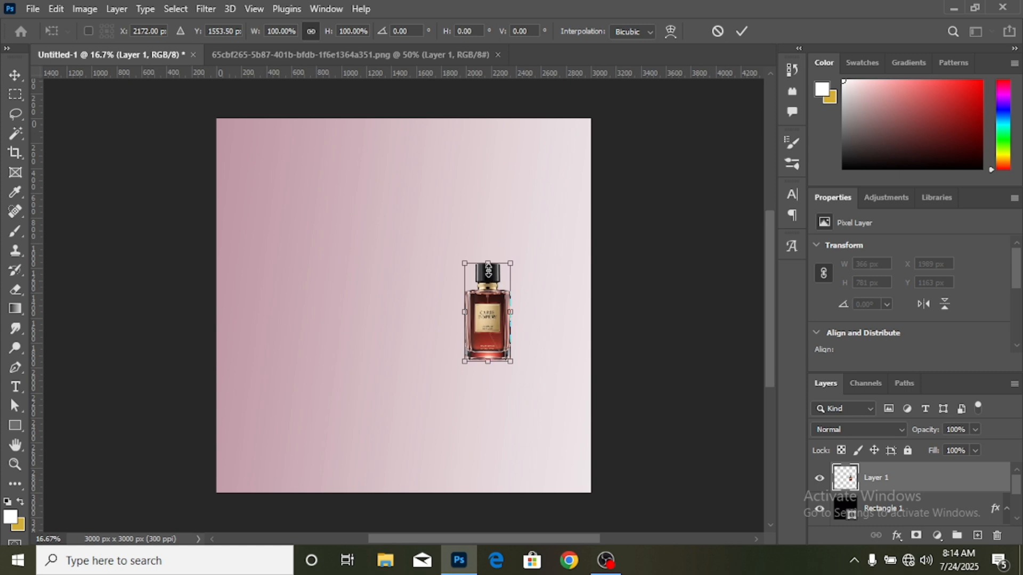
drag(488, 271, 487, 189)
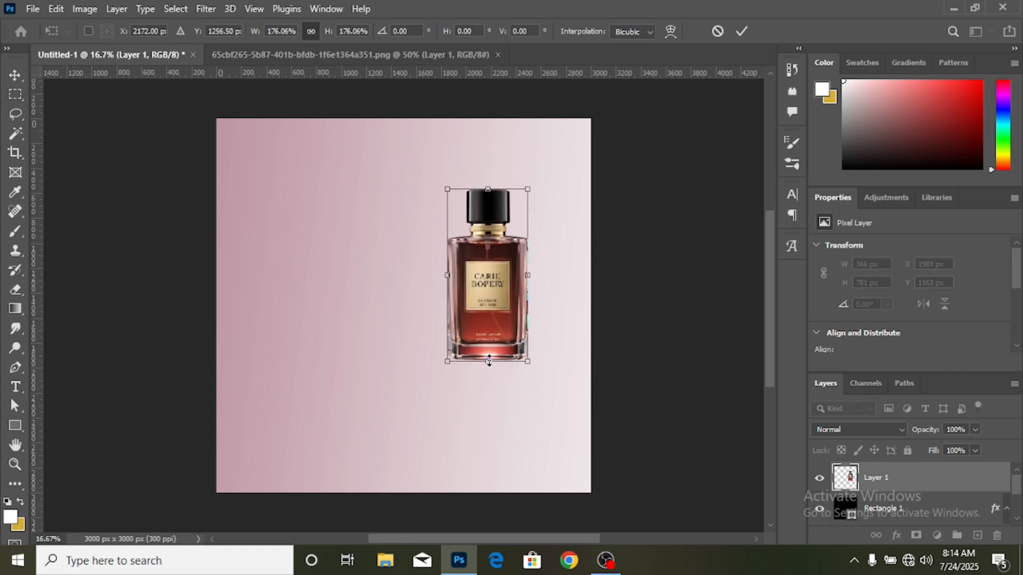
drag(489, 361, 488, 422)
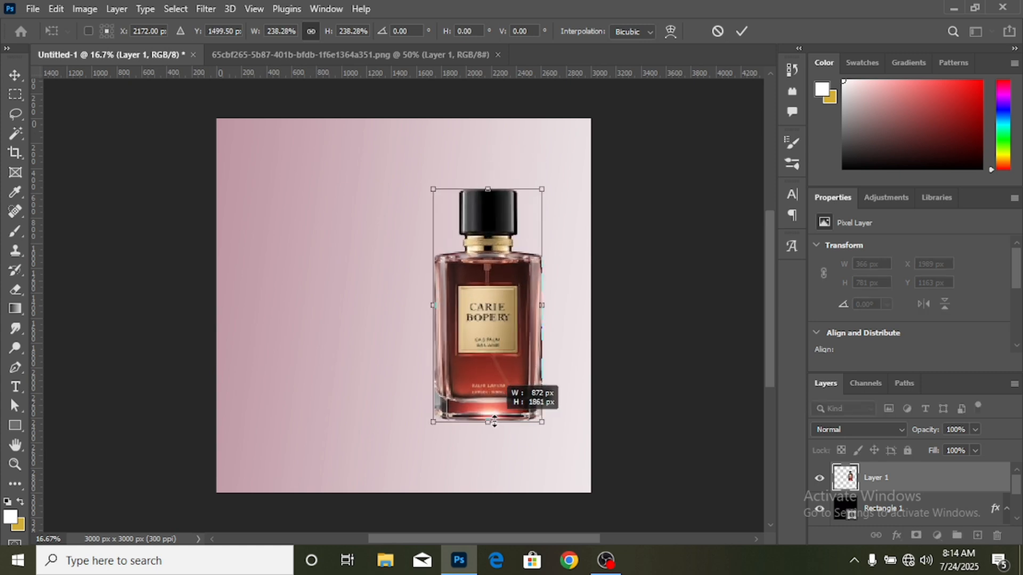
click(742, 31)
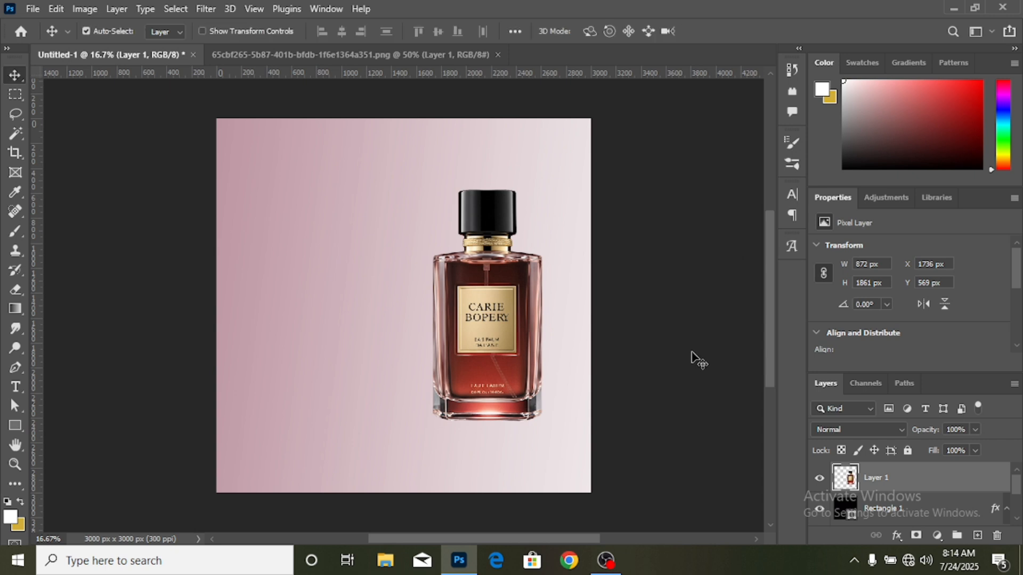
- Draw a rectangle about 3264 x 618 px across the bottom of the canvas, below the perfume bottle
click(151, 418)
click(16, 425)
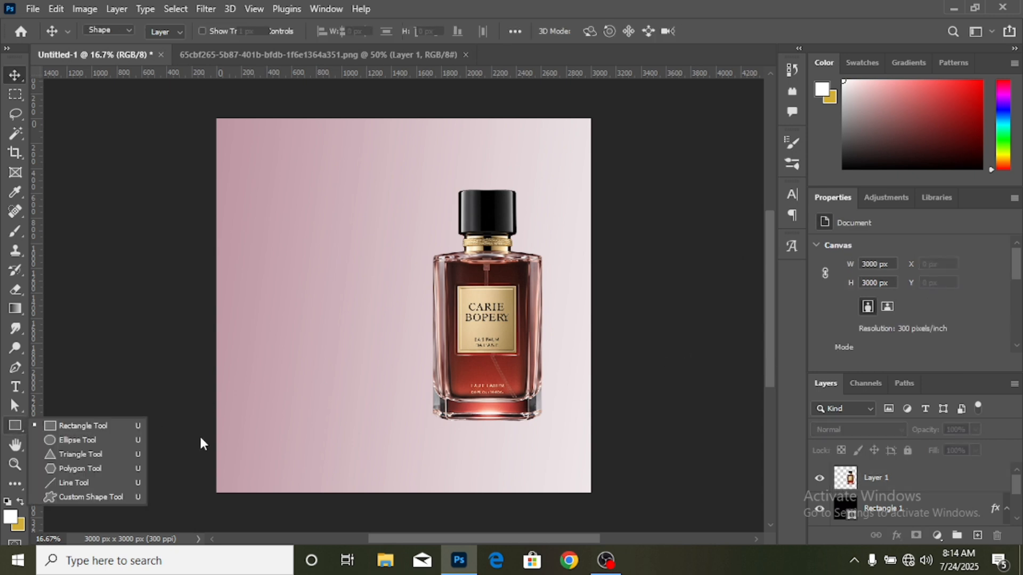
drag(200, 432, 607, 504)
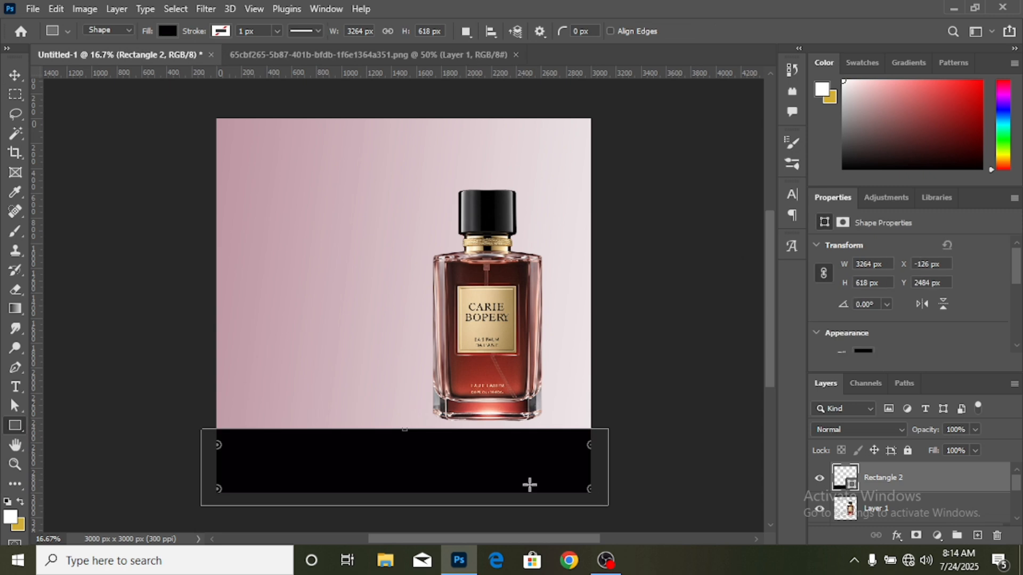
click(15, 73)
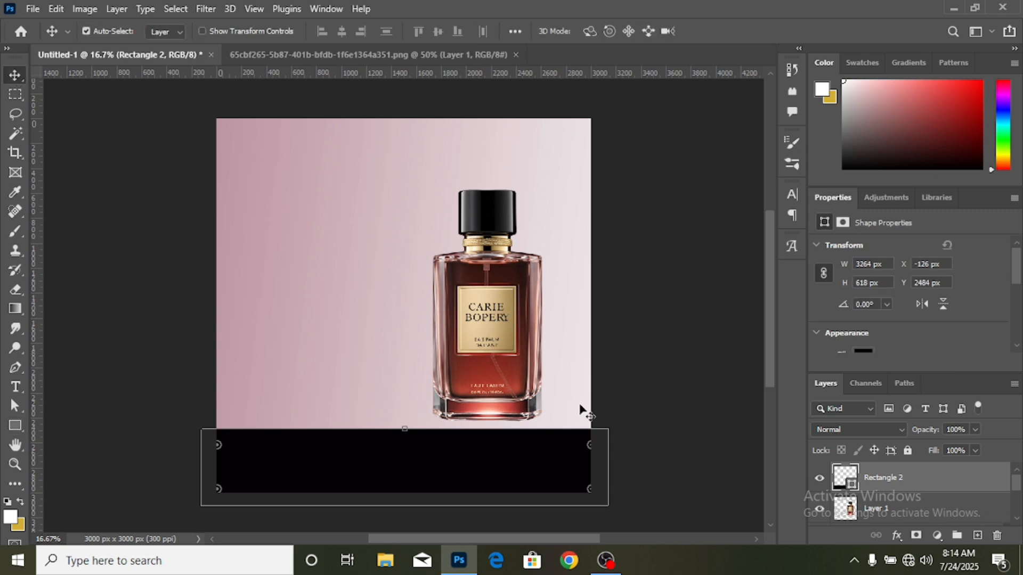
- Fill the bottom rectangle with the off-white from the recently used colors
click(868, 351)
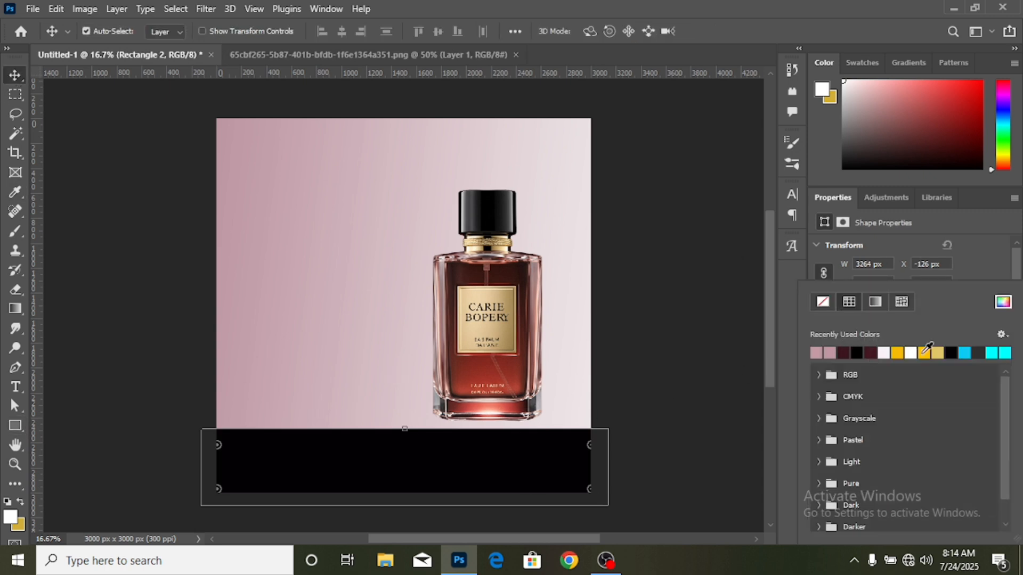
click(889, 352)
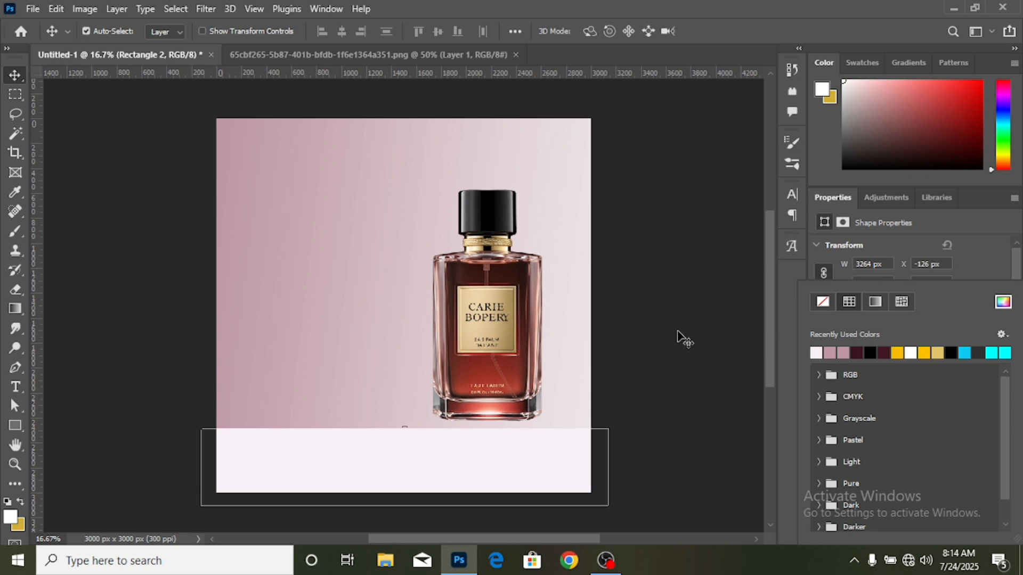
click(676, 368)
- Move the perfume bottle down to about X 1748, Y 767 px and place its layer above the off-white rectangle
click(424, 300)
scroll(492, 298, down, 2)
scroll(495, 298, up, 1)
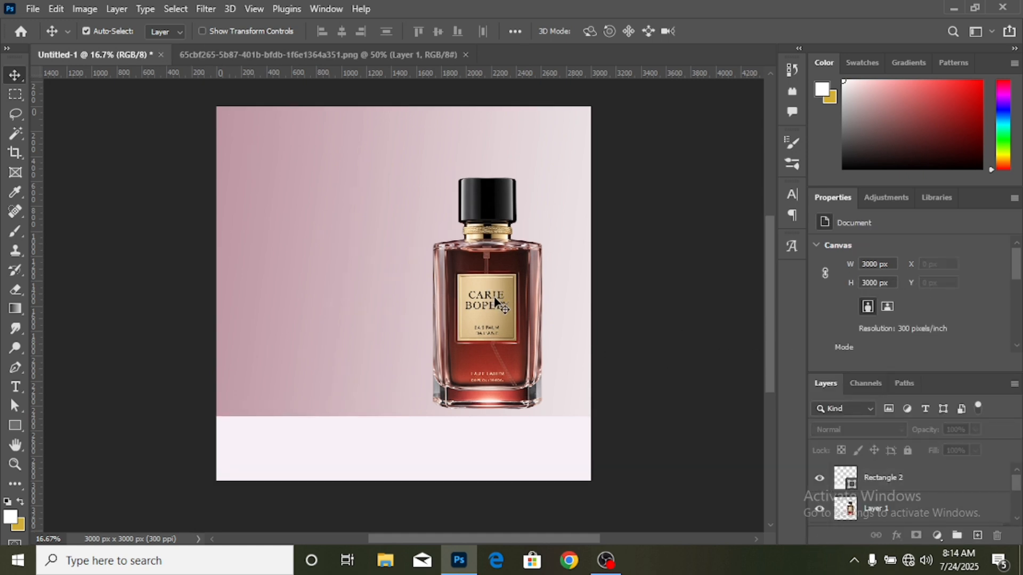
drag(495, 298, 498, 330)
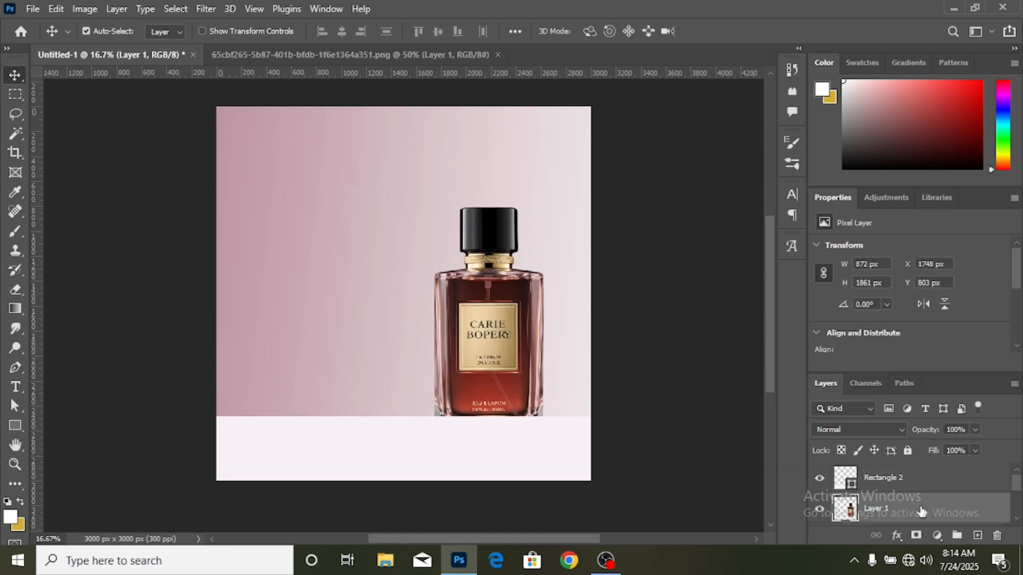
drag(913, 509, 913, 470)
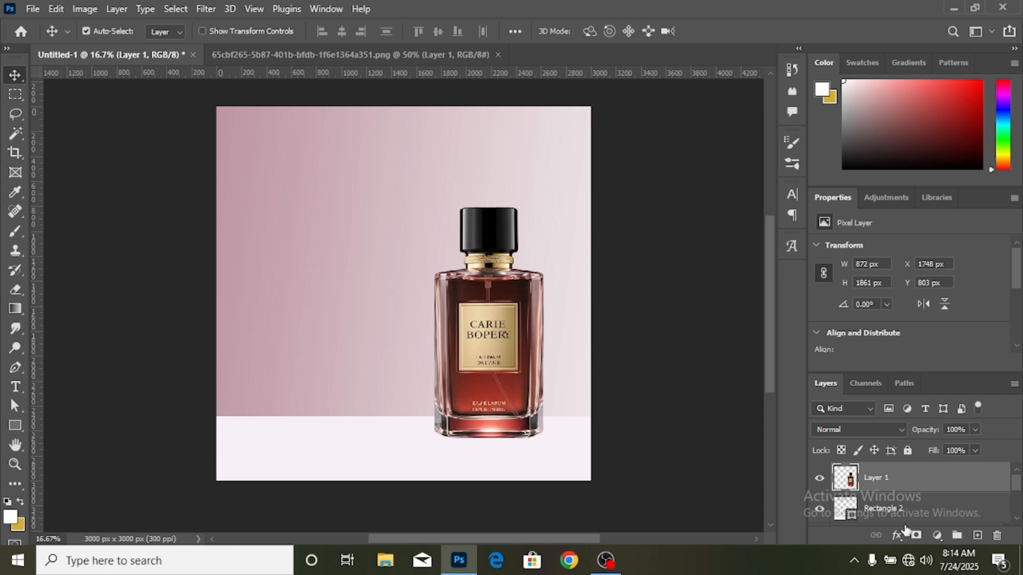
drag(501, 367, 501, 364)
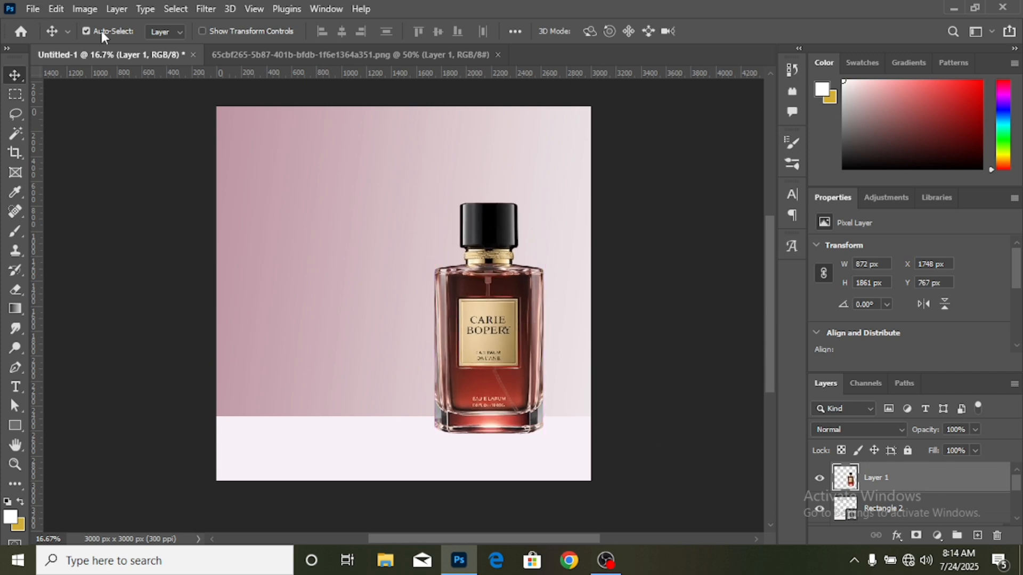
- Close the single-bottle source image and open PngItem_2924777 from the accessories folder
click(498, 56)
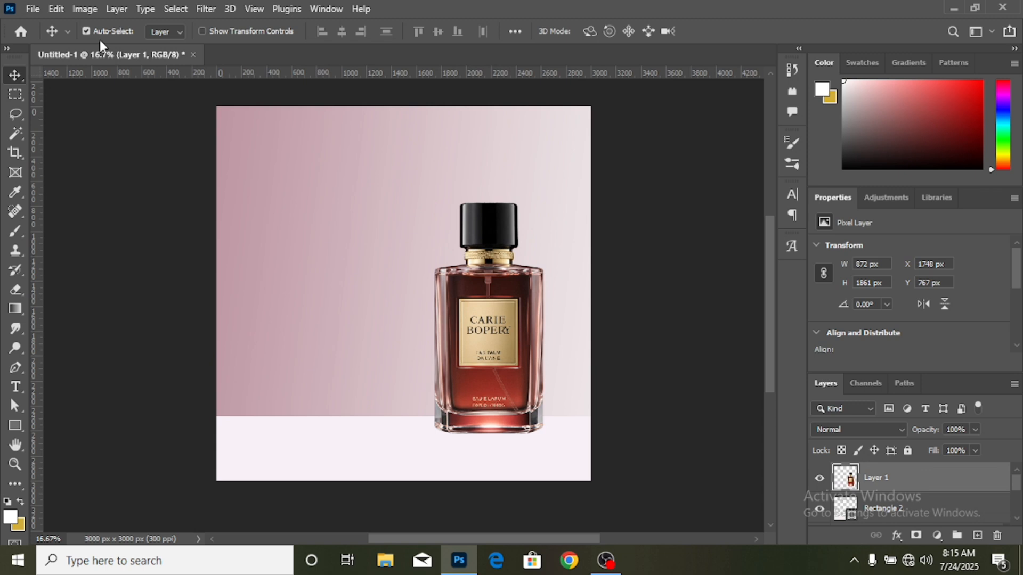
click(55, 8)
mouse_move(32, 8)
click(52, 39)
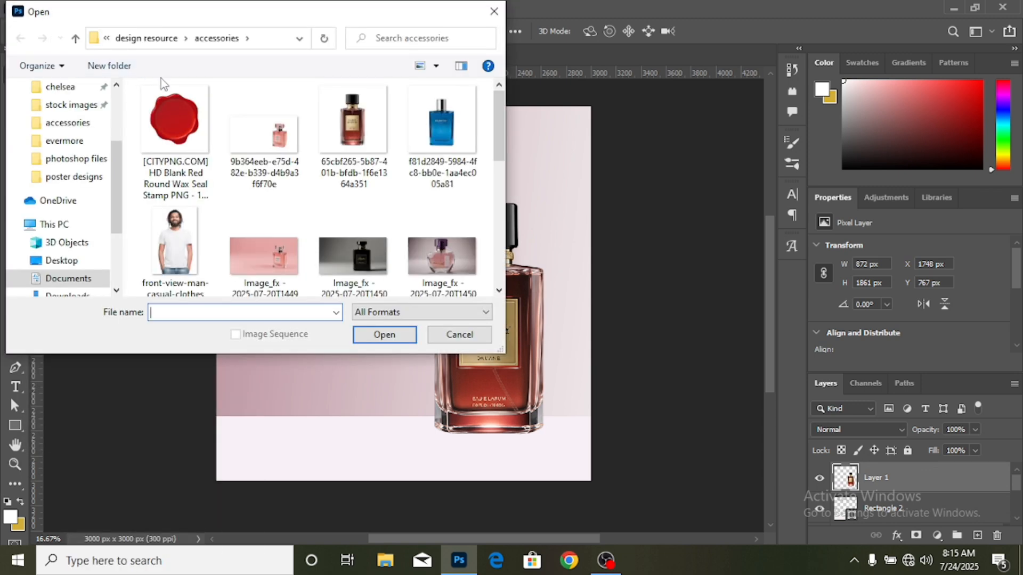
scroll(357, 181, down, 2)
scroll(358, 180, down, 2)
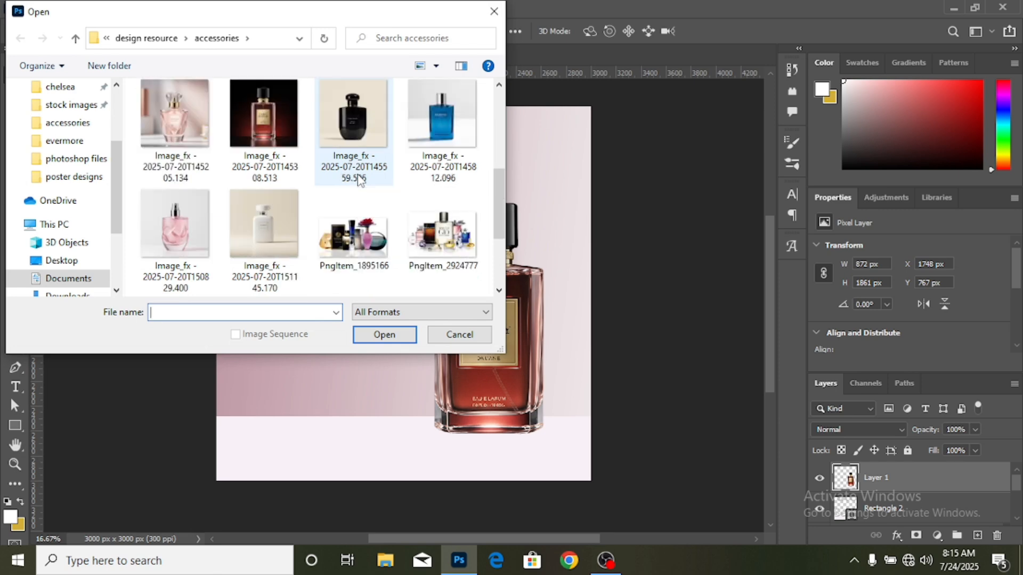
double_click(436, 237)
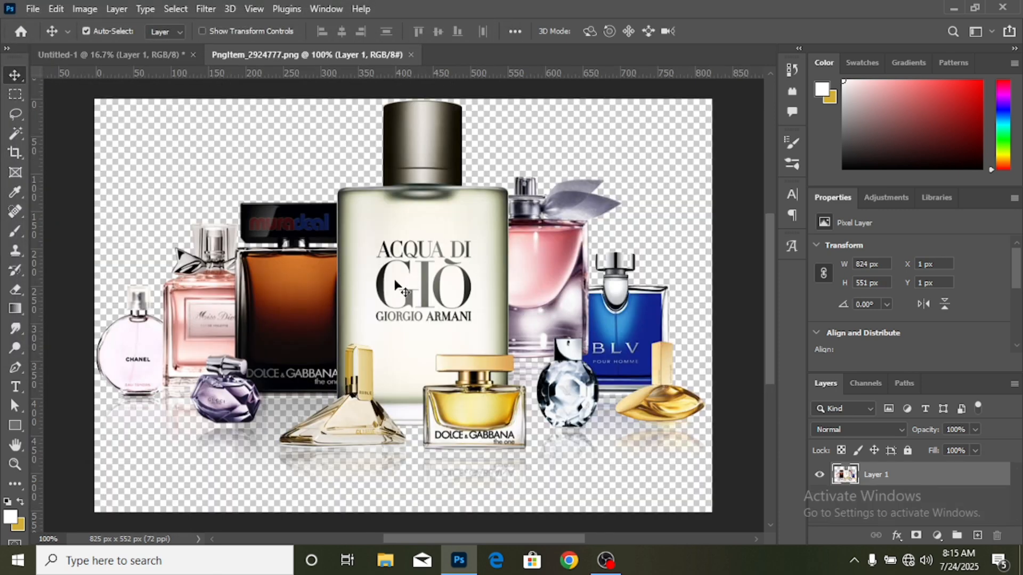
- Bring the perfume collection into the advertisement, scaled proportionally to about 194% and resting on the off-white base
drag(394, 262, 355, 276)
drag(386, 330, 404, 365)
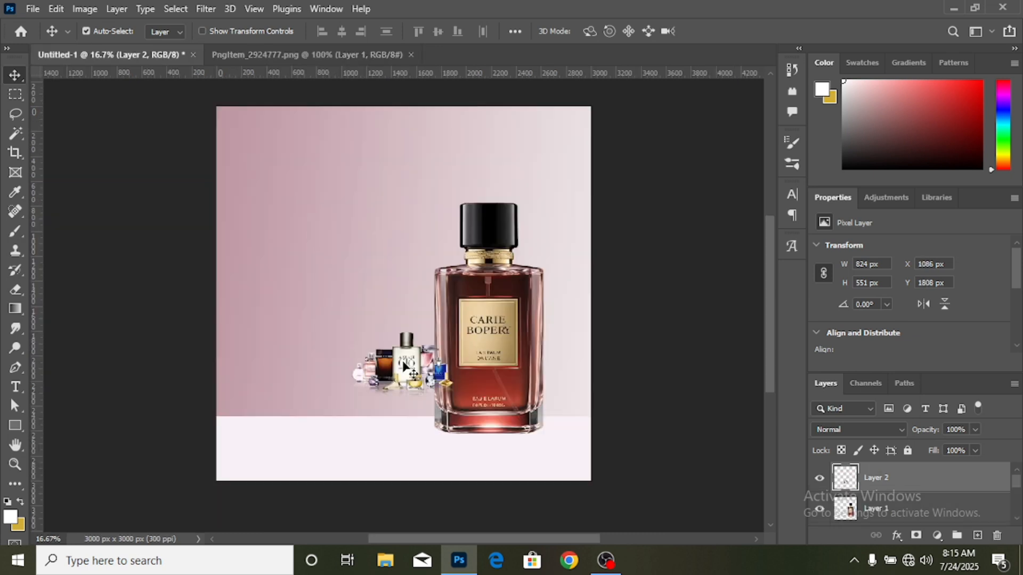
key(ctrl+t)
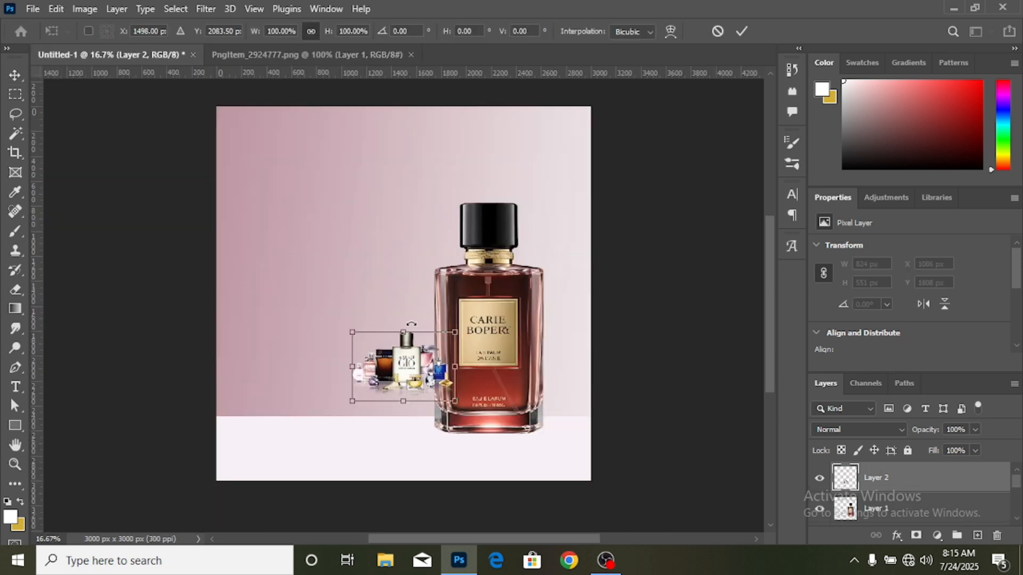
drag(406, 326, 406, 261)
drag(411, 305, 432, 353)
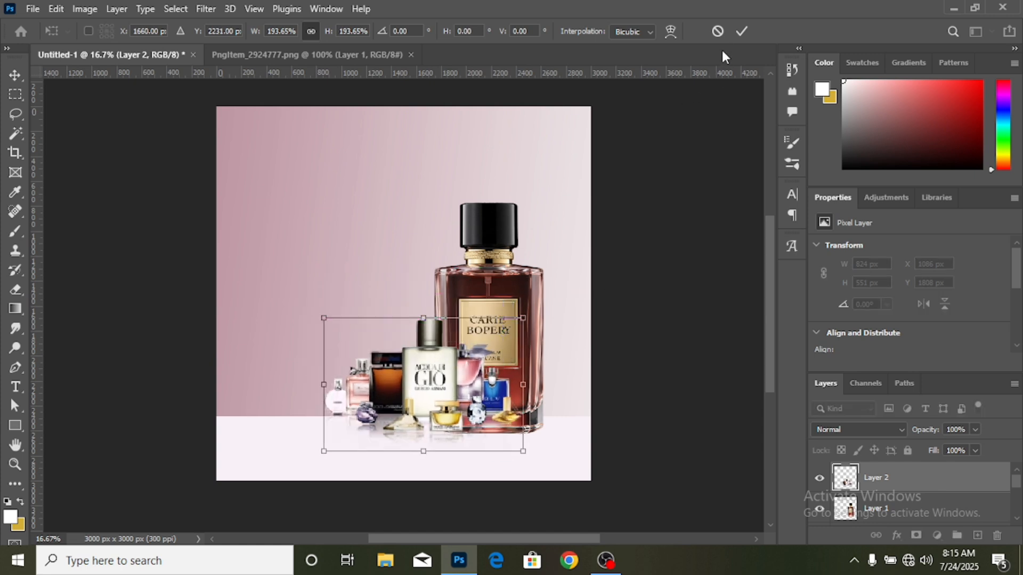
click(740, 31)
- Arrange the perfume collection in front of the large bottle, with the large bottle at about X 1898, Y 623 px
drag(507, 322, 516, 311)
drag(450, 387, 467, 387)
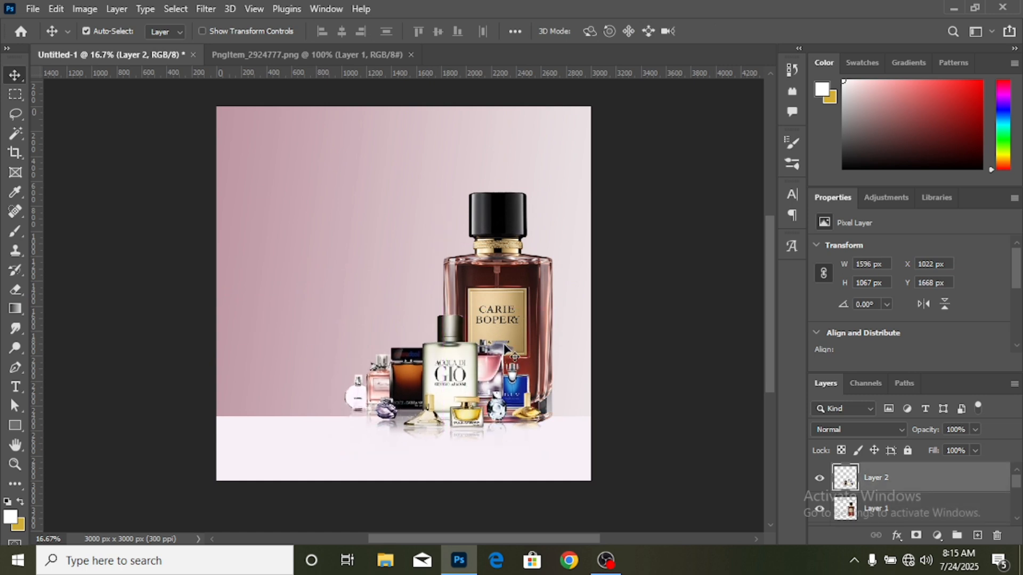
mouse_move(510, 346)
mouse_down()
mouse_move(520, 297)
mouse_move(523, 331)
mouse_up()
drag(478, 386, 479, 393)
drag(523, 340, 526, 337)
scroll(643, 369, down, 1)
click(660, 372)
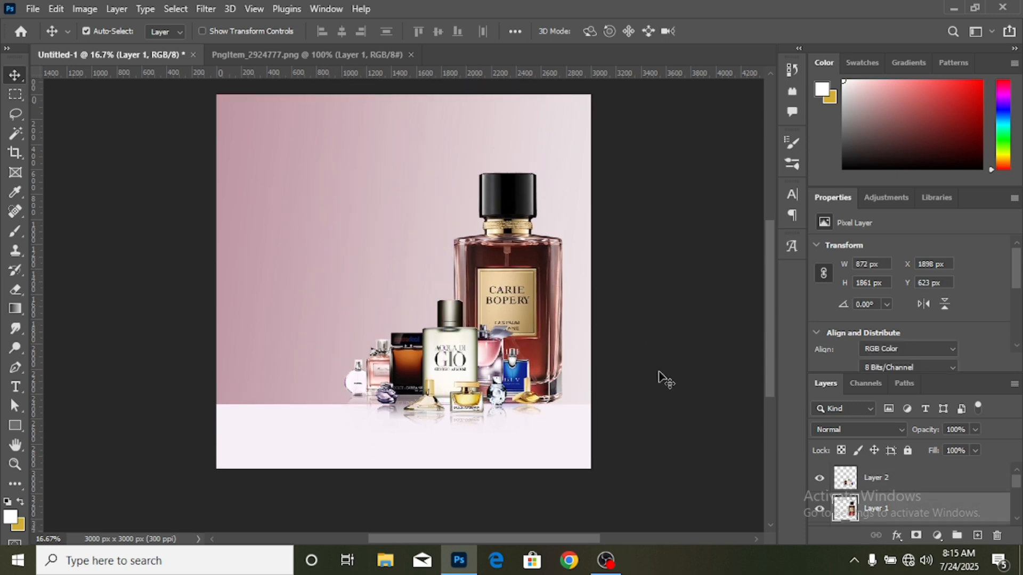
- Draw a black rectangle about 1044 x 990 px on the pink background beside the perfume bottles
click(16, 426)
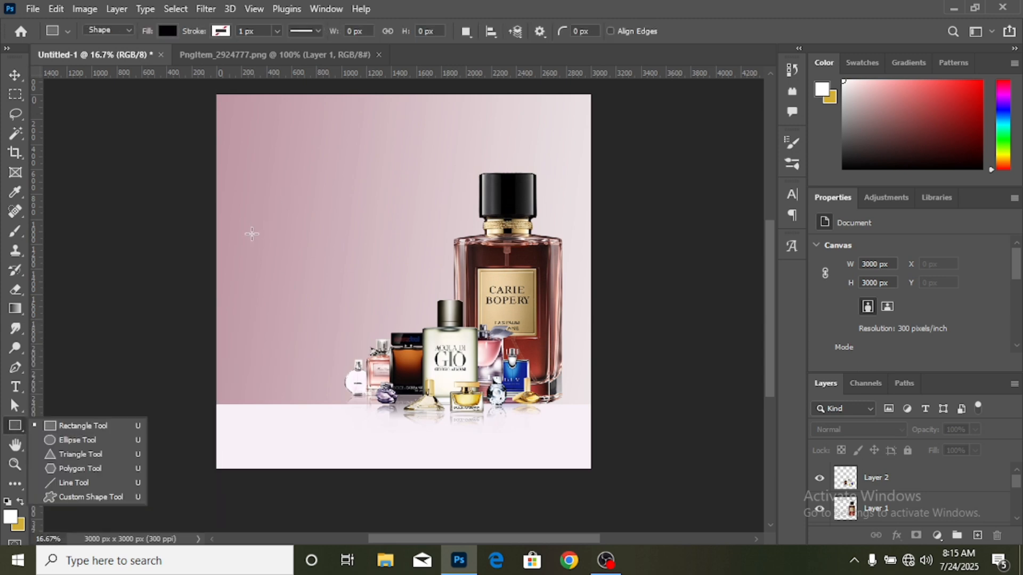
drag(248, 223, 379, 348)
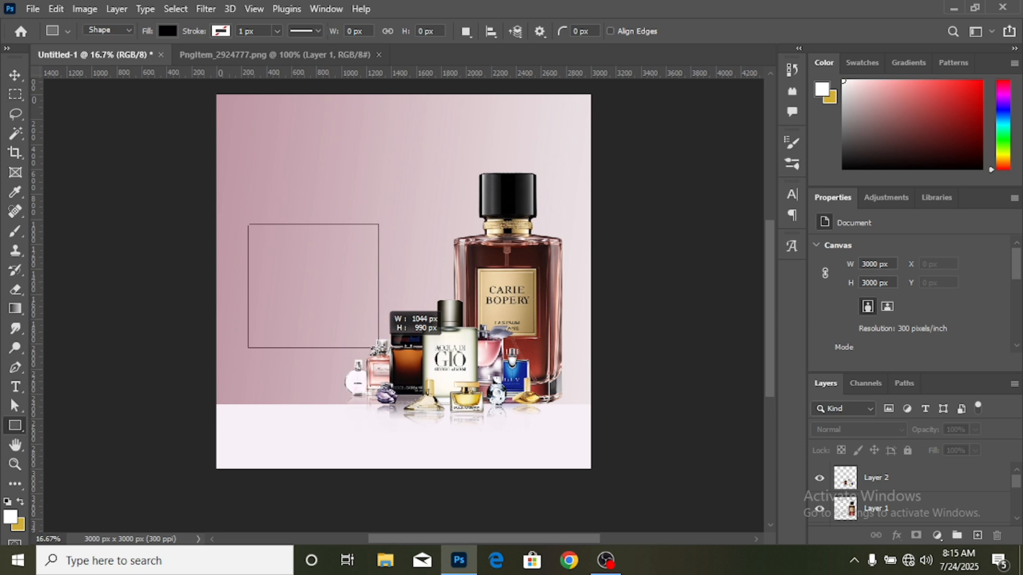
drag(378, 348, 379, 348)
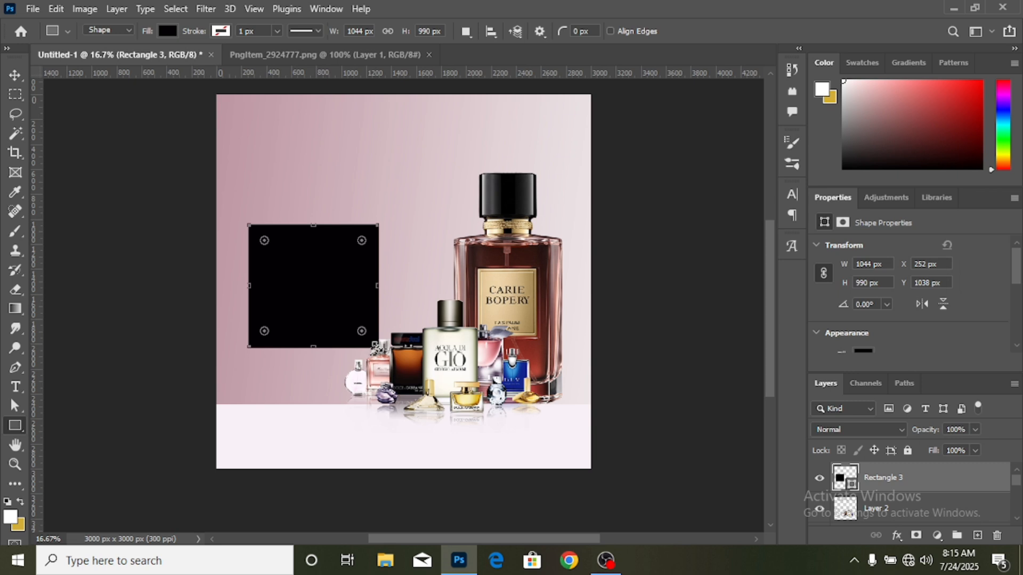
click(13, 77)
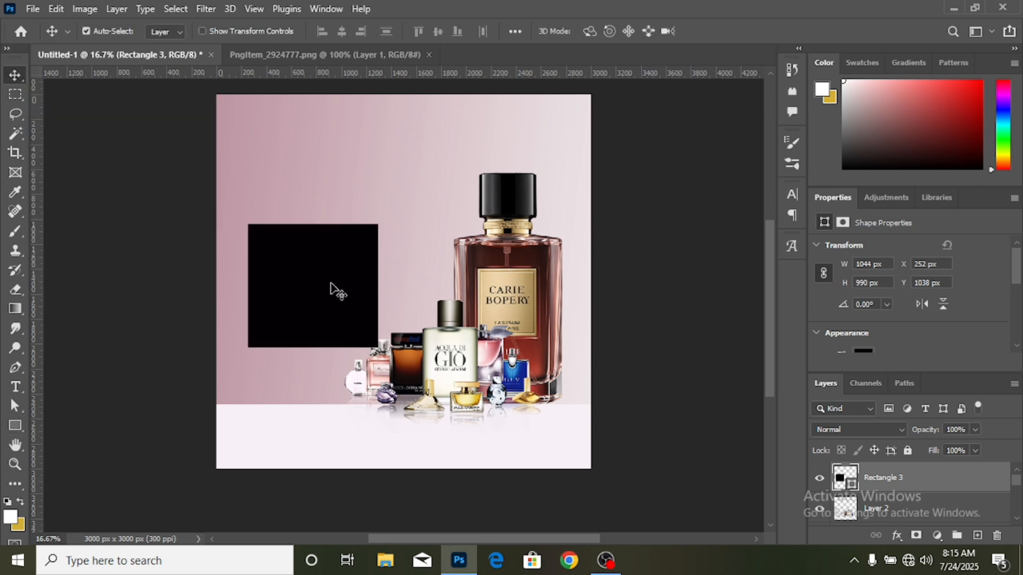
- Round all four corners of the black rectangle with an 80 px radius
click(864, 352)
click(977, 254)
scroll(907, 331, down, 4)
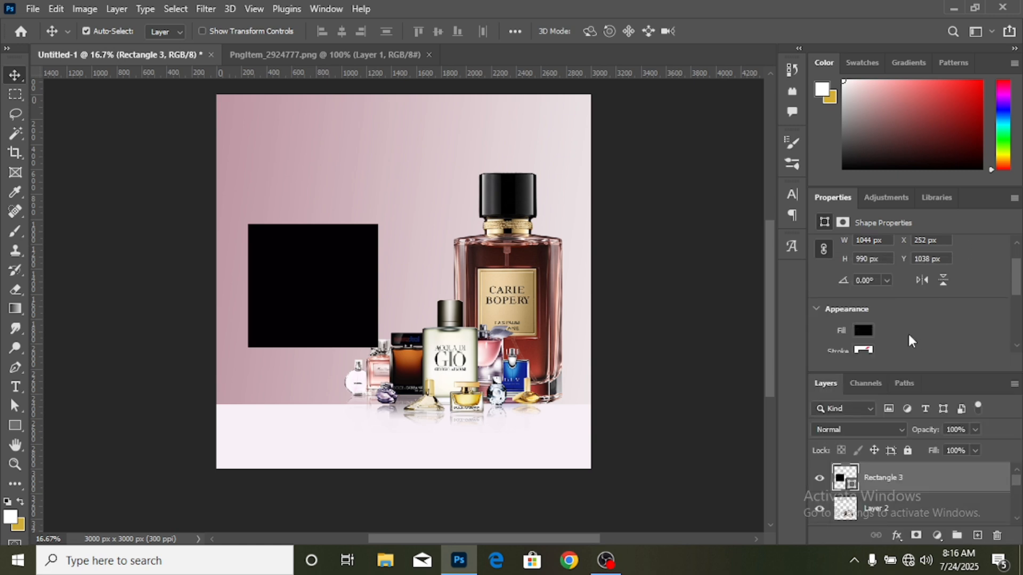
scroll(862, 302, down, 2)
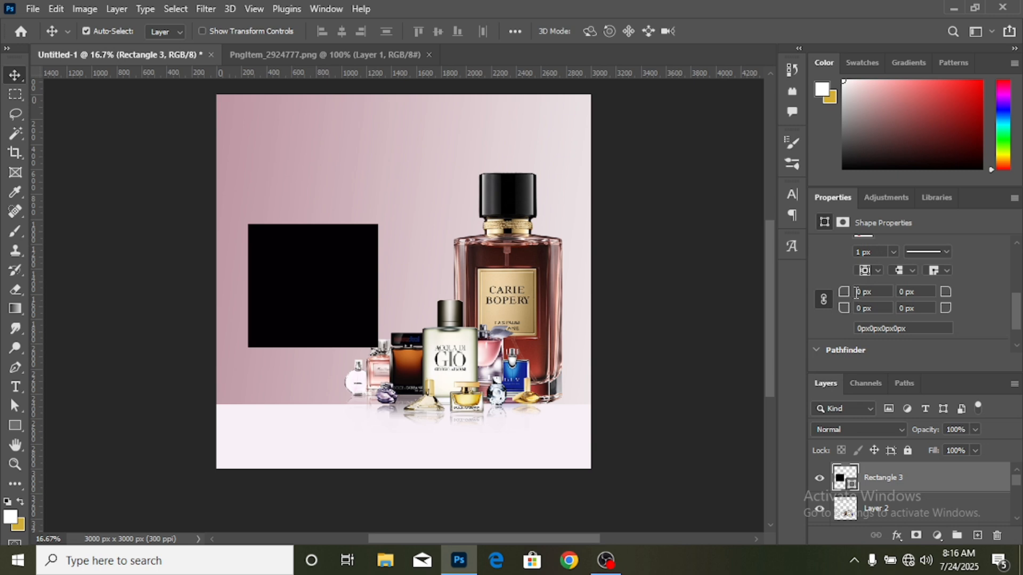
text(80)
key(Return)
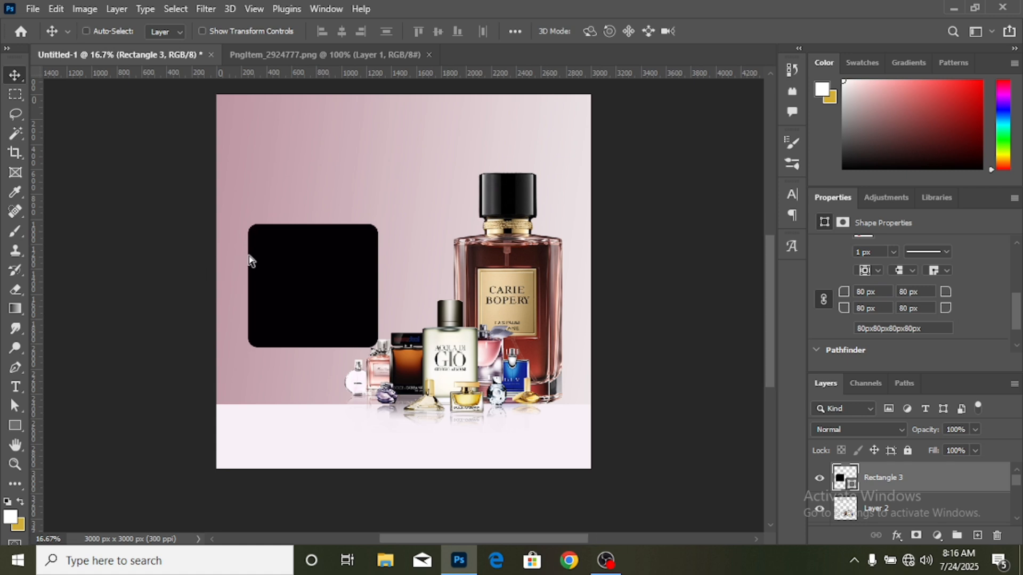
- Apply a Gradient Overlay to the rounded rectangle using the dark maroon-to-black preset
key(ctrl+plus)
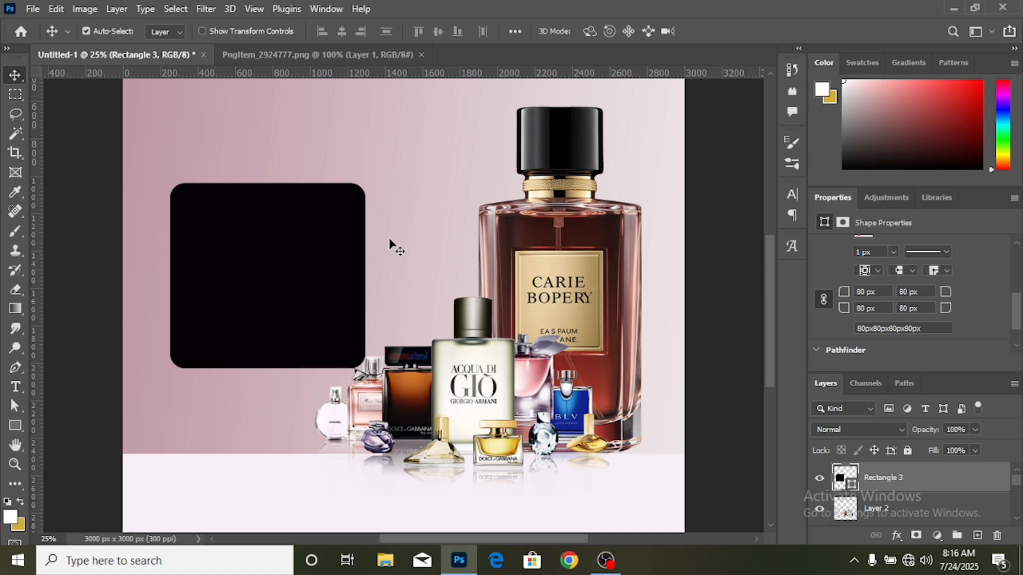
click(898, 536)
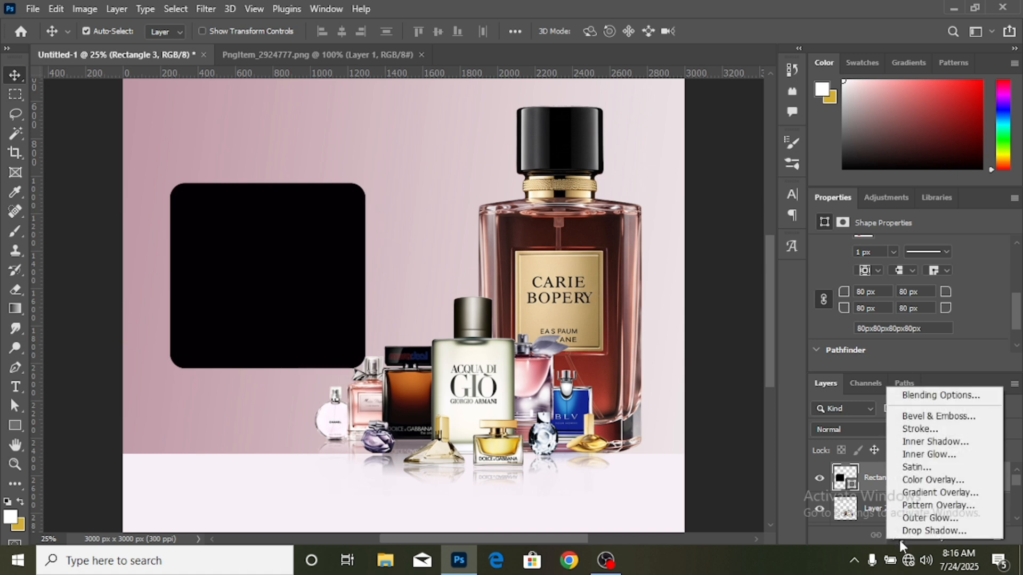
click(922, 493)
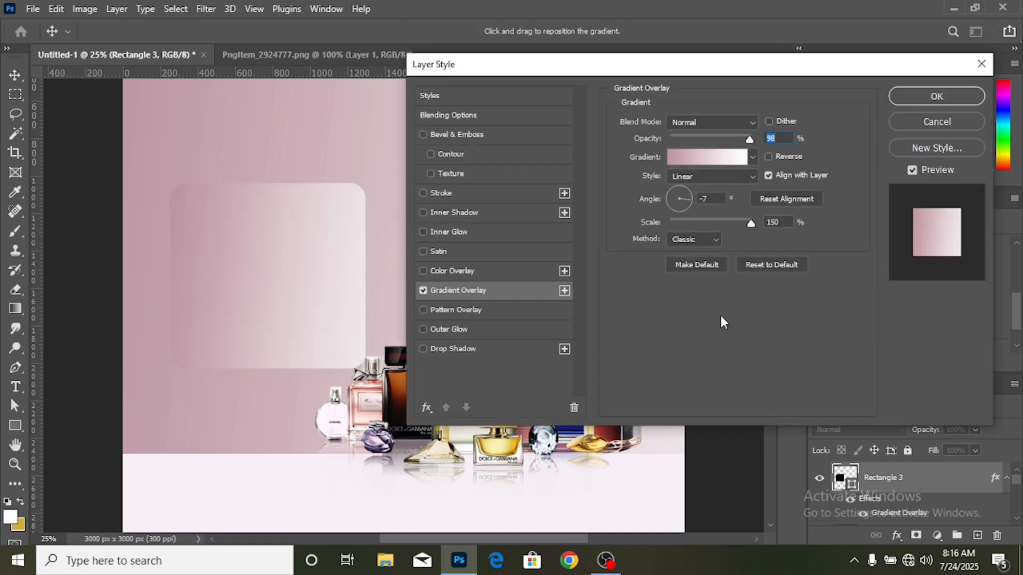
click(722, 156)
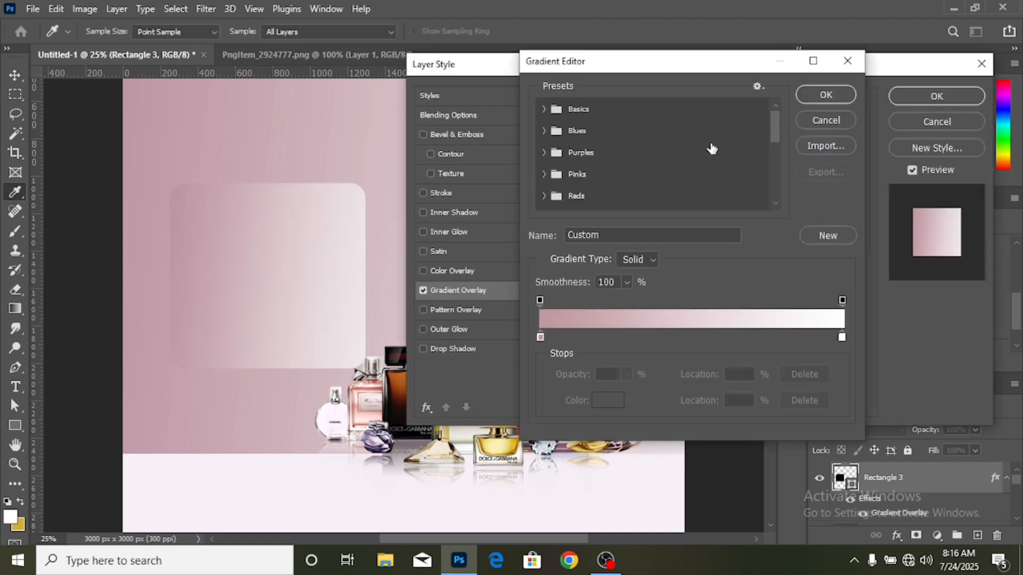
scroll(701, 150, down, 5)
scroll(701, 149, down, 3)
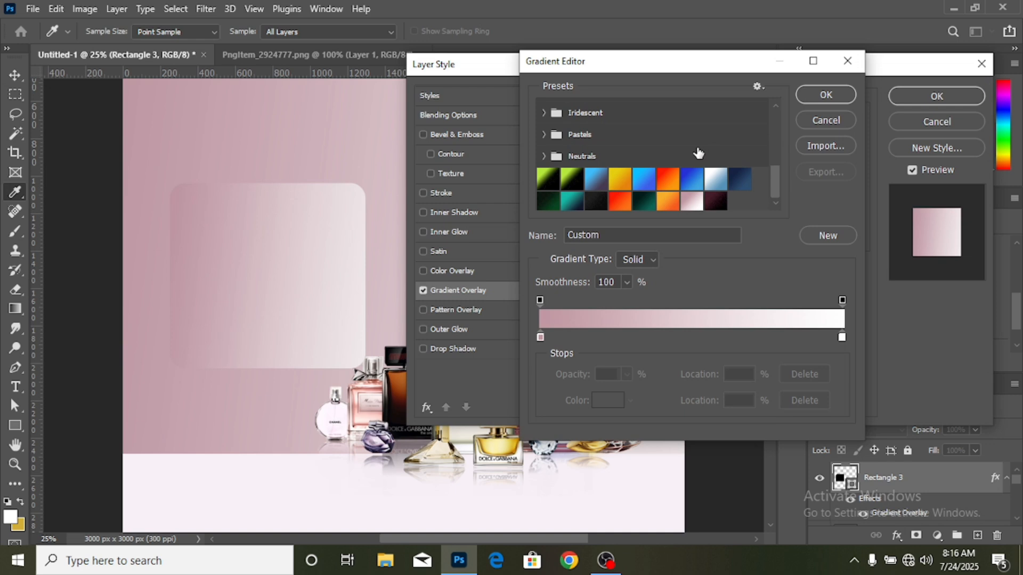
click(716, 201)
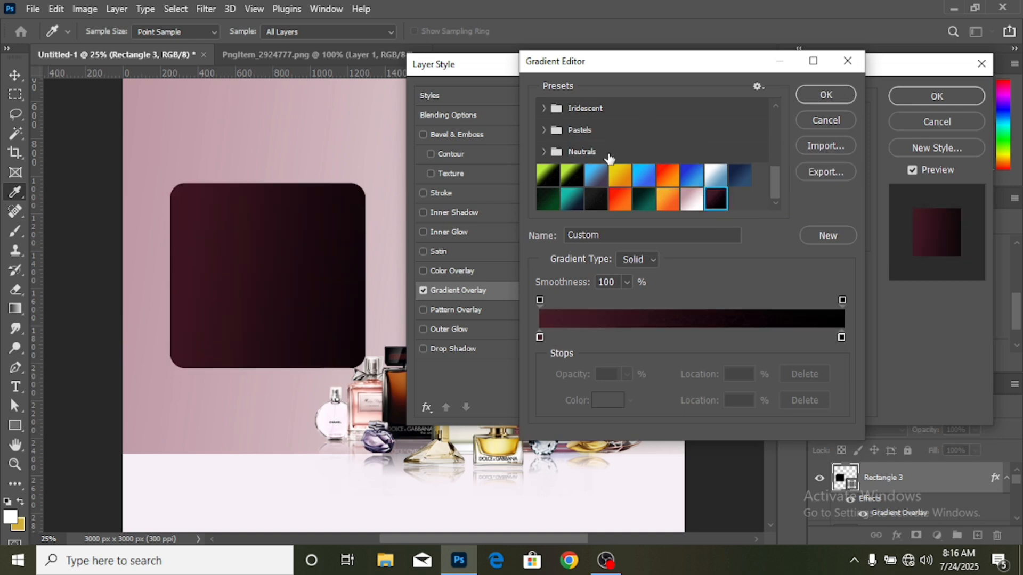
click(843, 99)
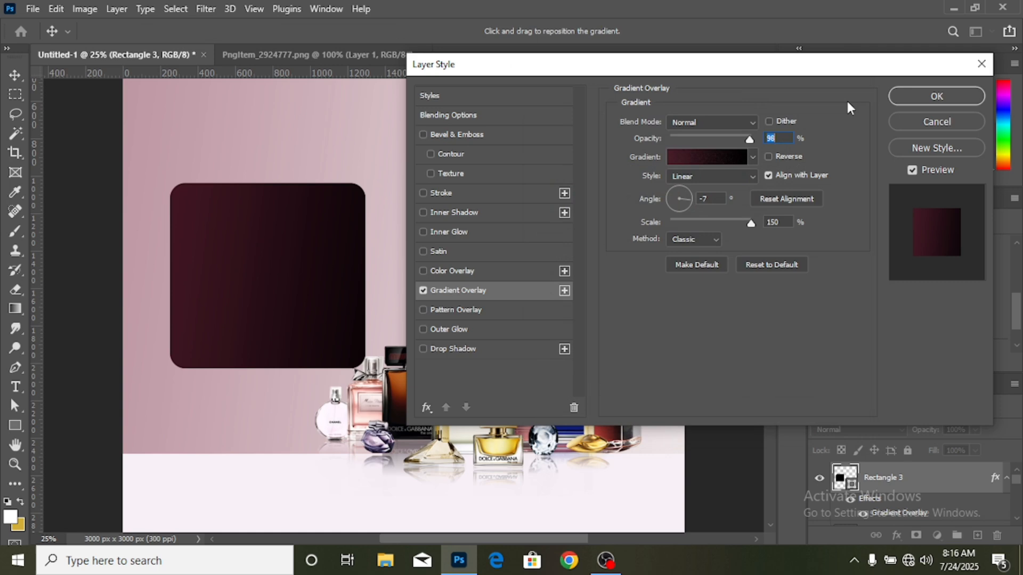
click(917, 99)
click(917, 97)
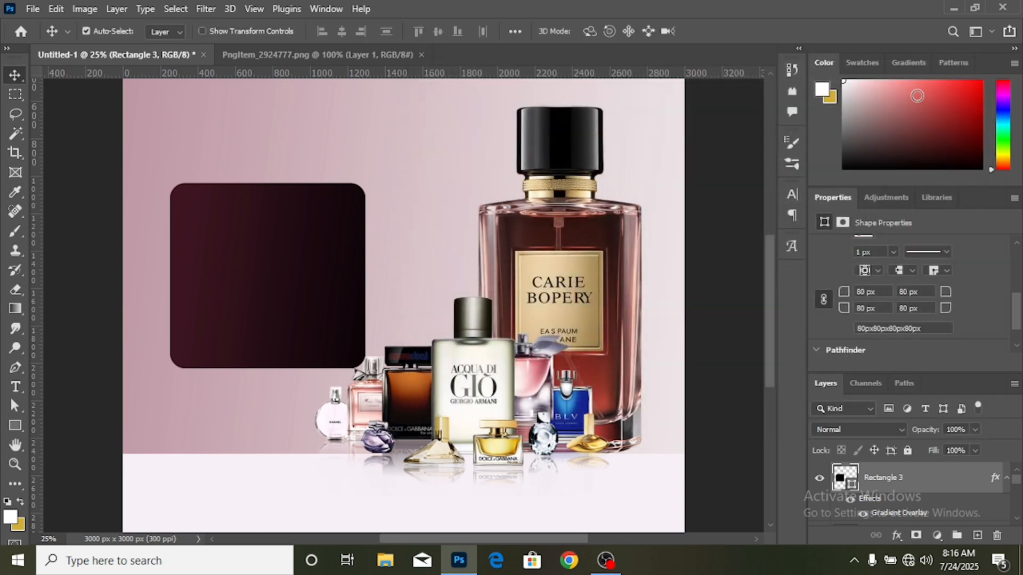
- Move the maroon rounded rectangle slightly down and toward the bottles, and place its layer beneath the perfume collection
key(ctrl)
key(ctrl+minus)
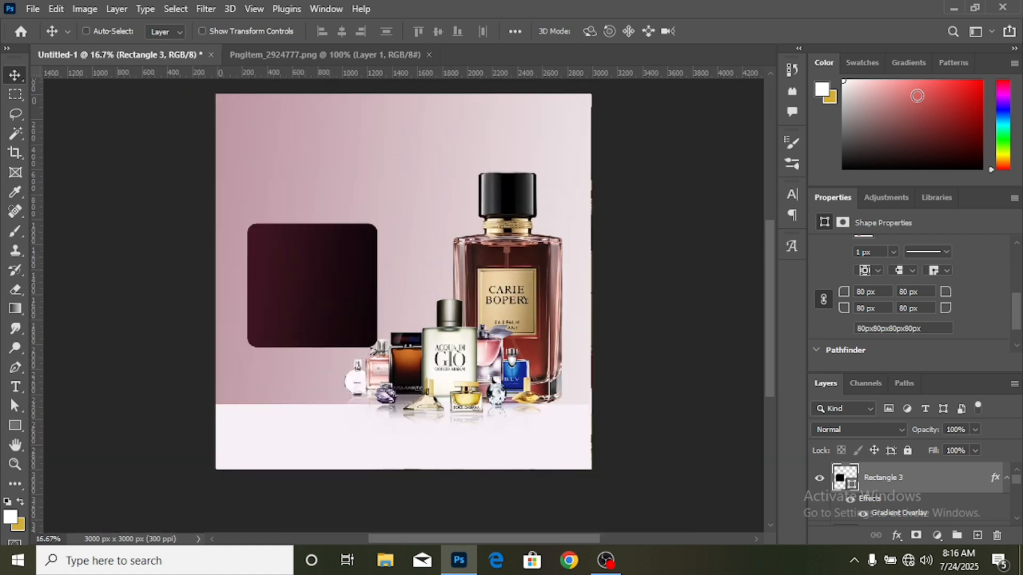
drag(323, 297, 335, 316)
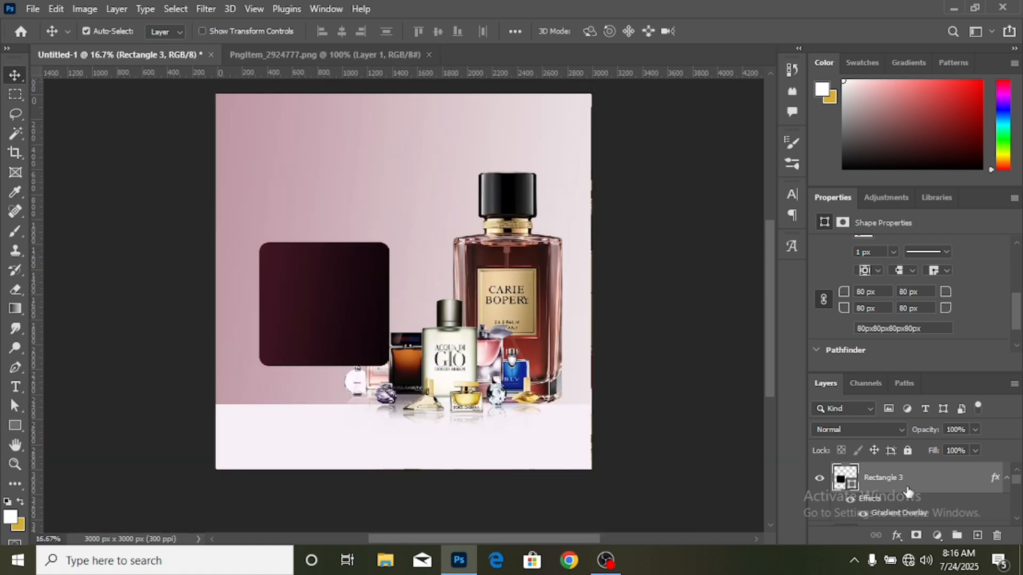
drag(908, 489, 909, 510)
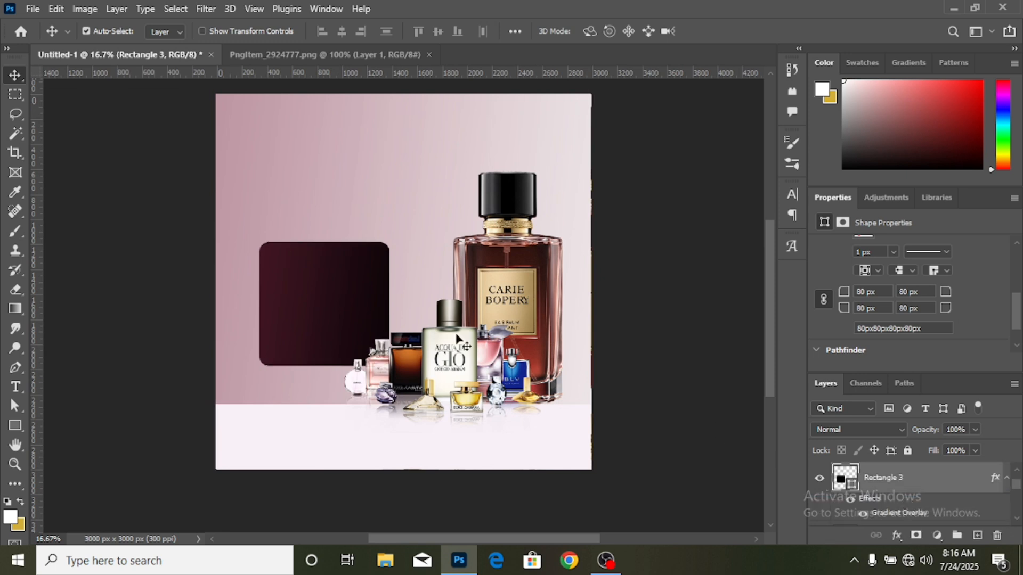
drag(346, 299, 346, 295)
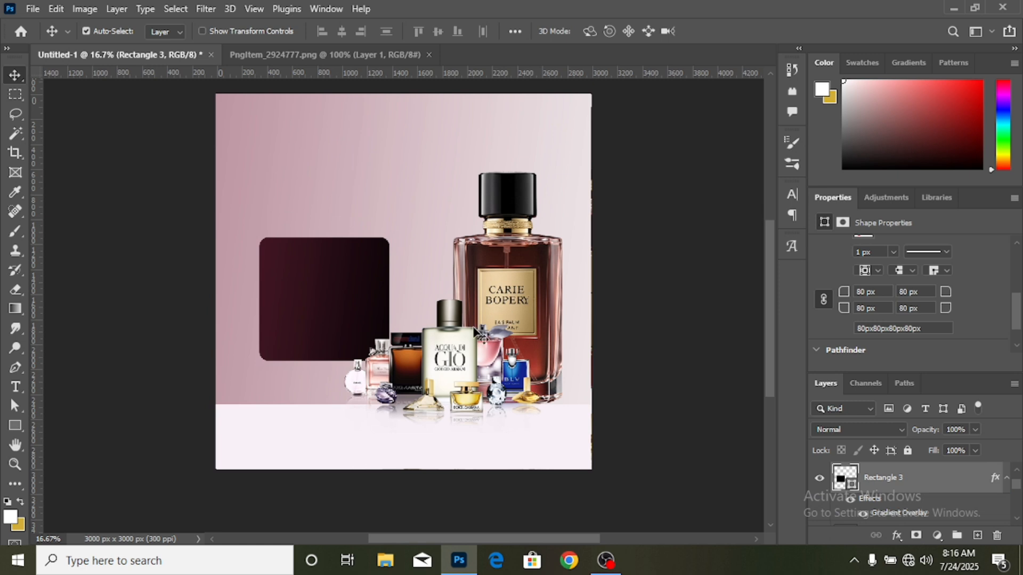
- Add the two-line text "SCENTS" and "BY LWA" in Cormorant Garamond SemiBold, 24 pt, above the maroon rectangle
scroll(160, 245, up, 1)
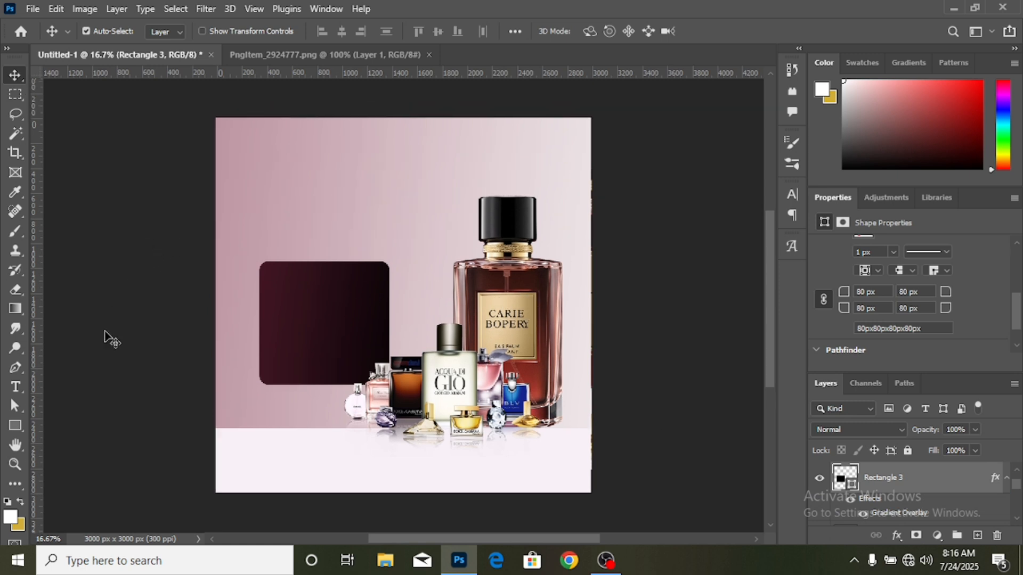
drag(111, 338, 18, 389)
click(15, 386)
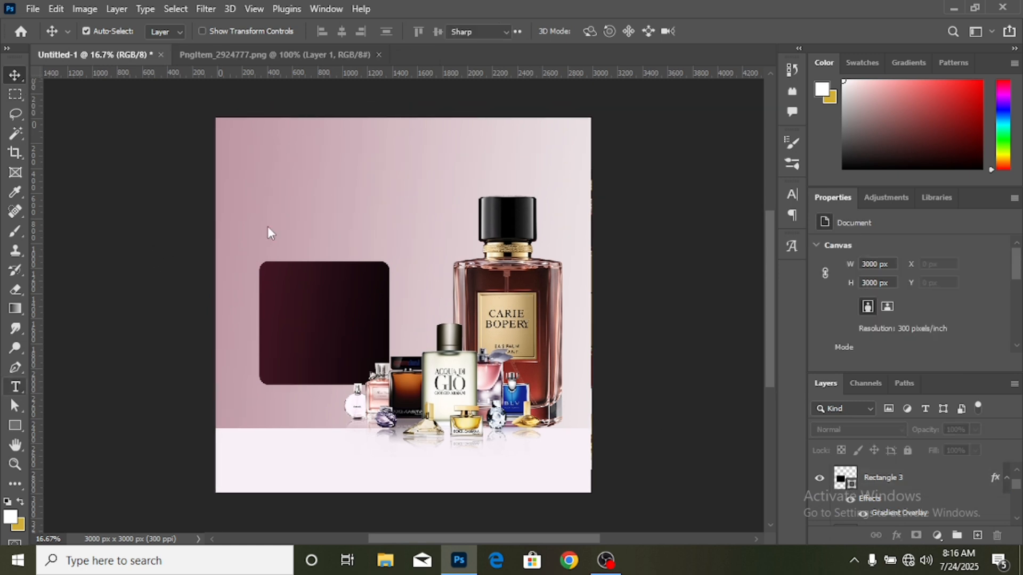
click(269, 181)
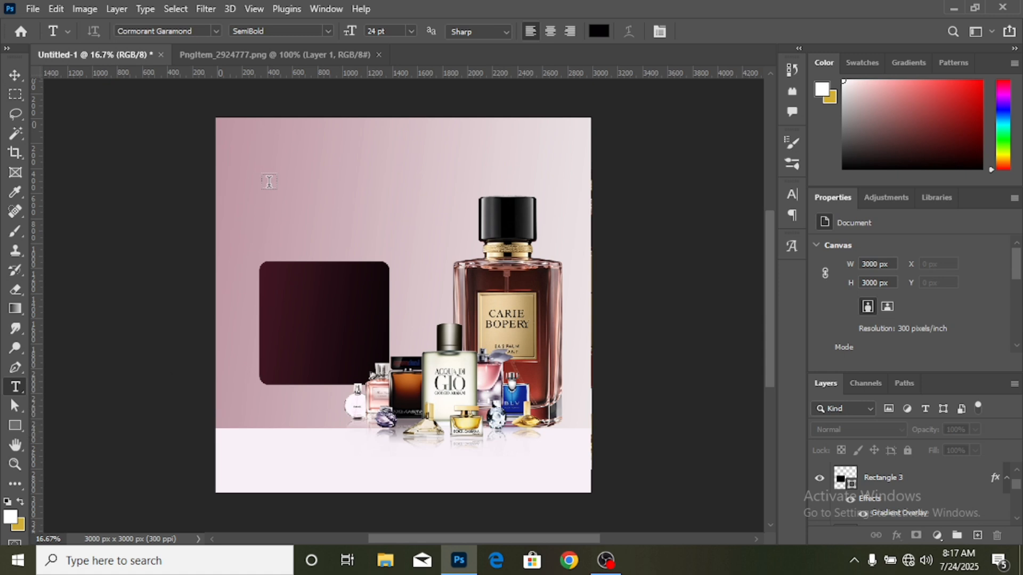
click(269, 181)
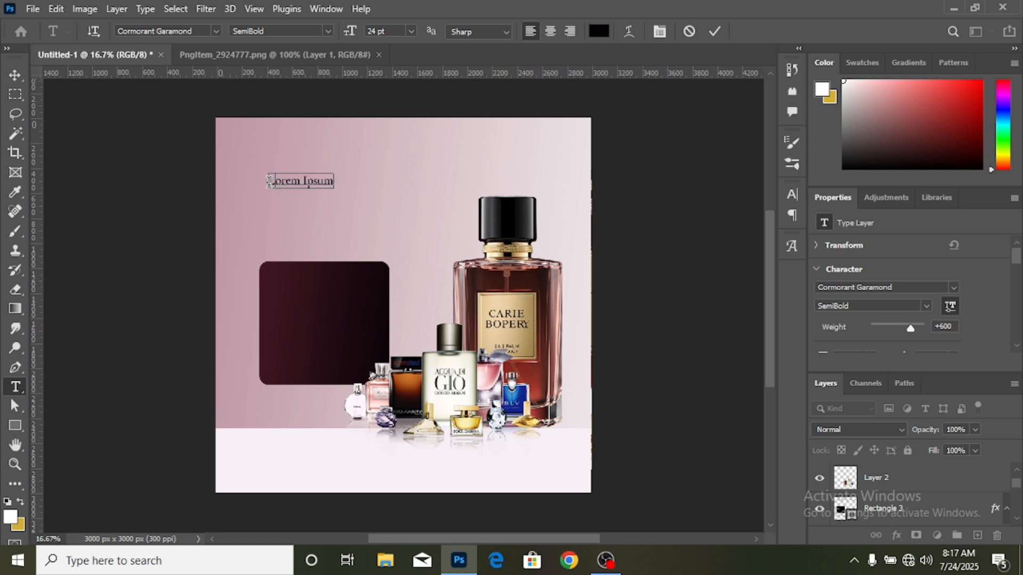
text(SCENTS)
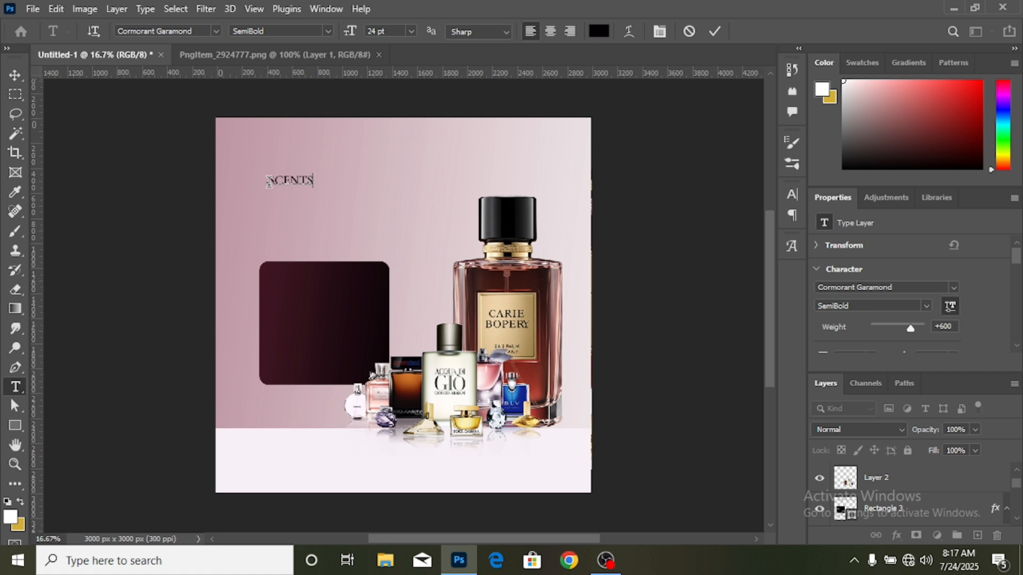
key(Return)
text(BY.)
text( LW)
text(A)
click(928, 303)
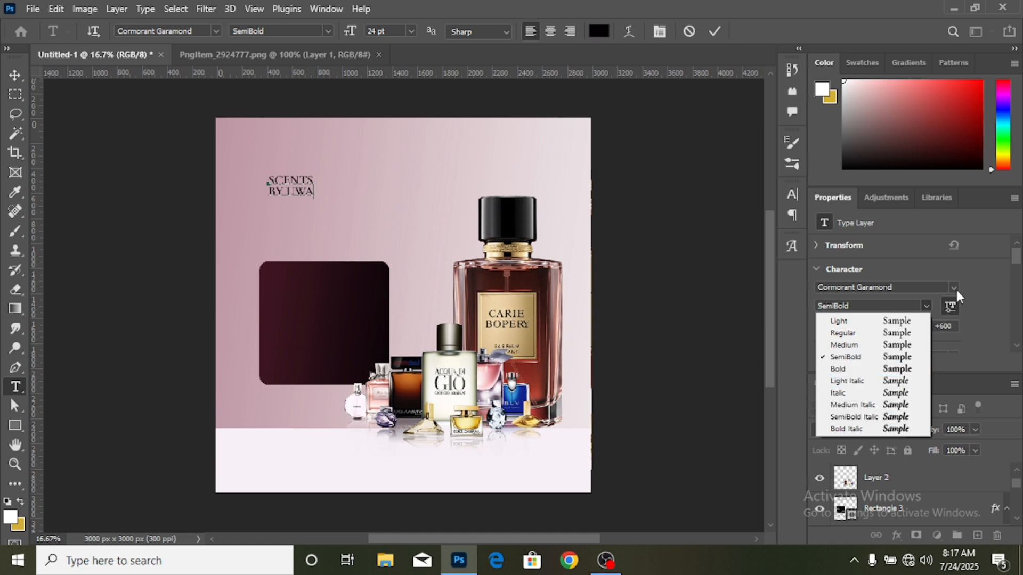
click(273, 180)
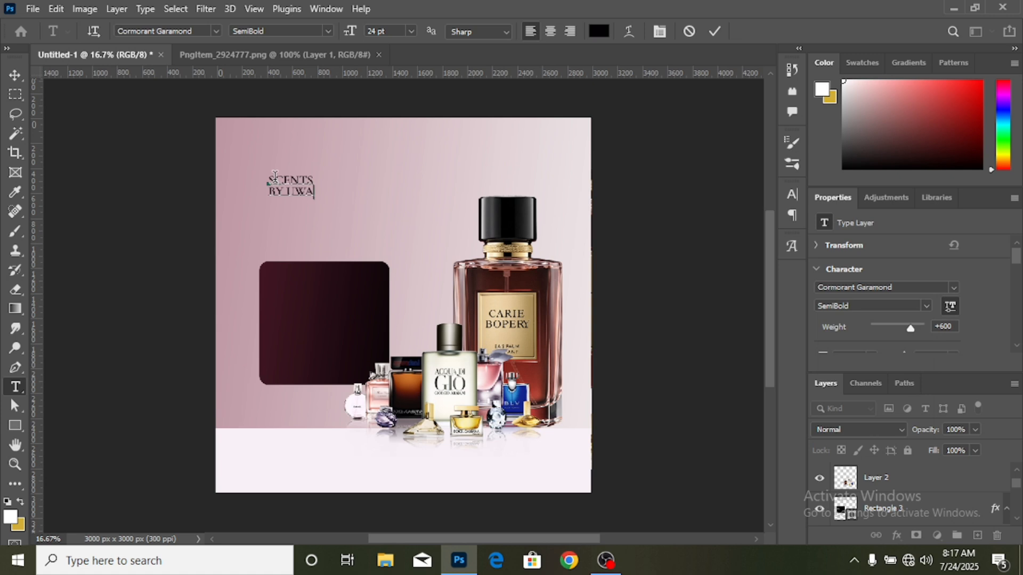
- Change the font of the "SCENTS BY UWA" headline to Mestika
drag(268, 177, 346, 197)
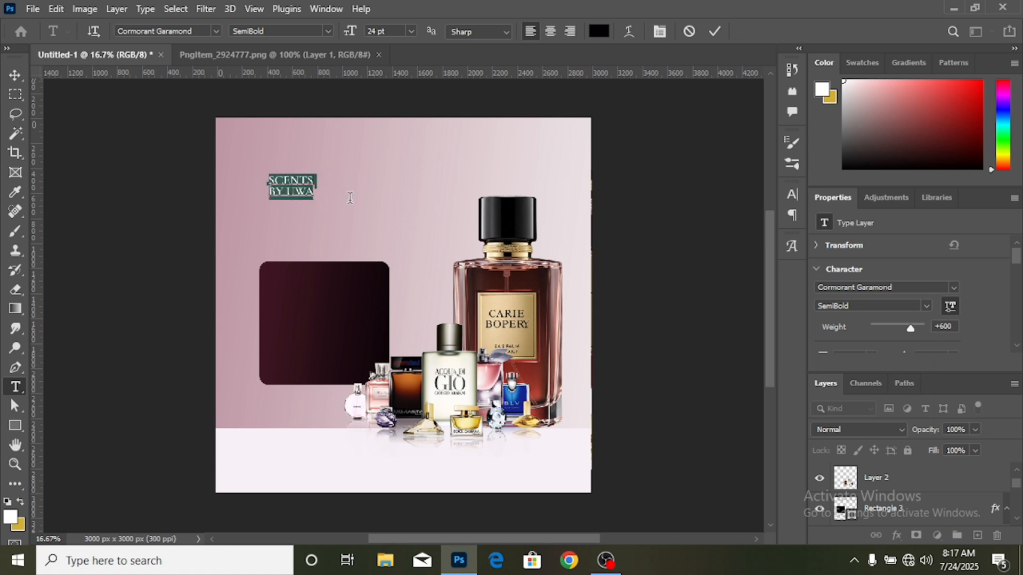
click(953, 288)
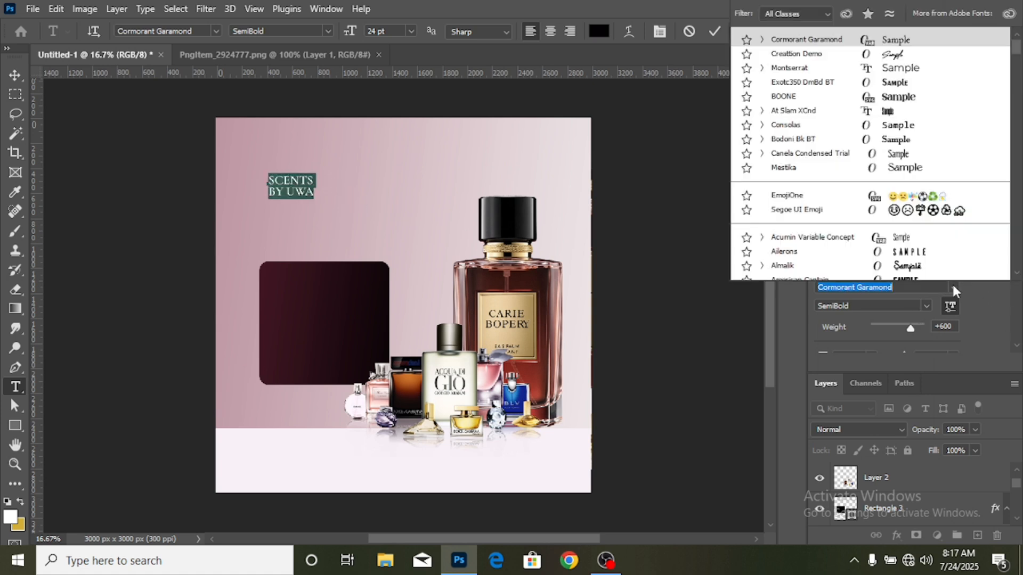
click(927, 169)
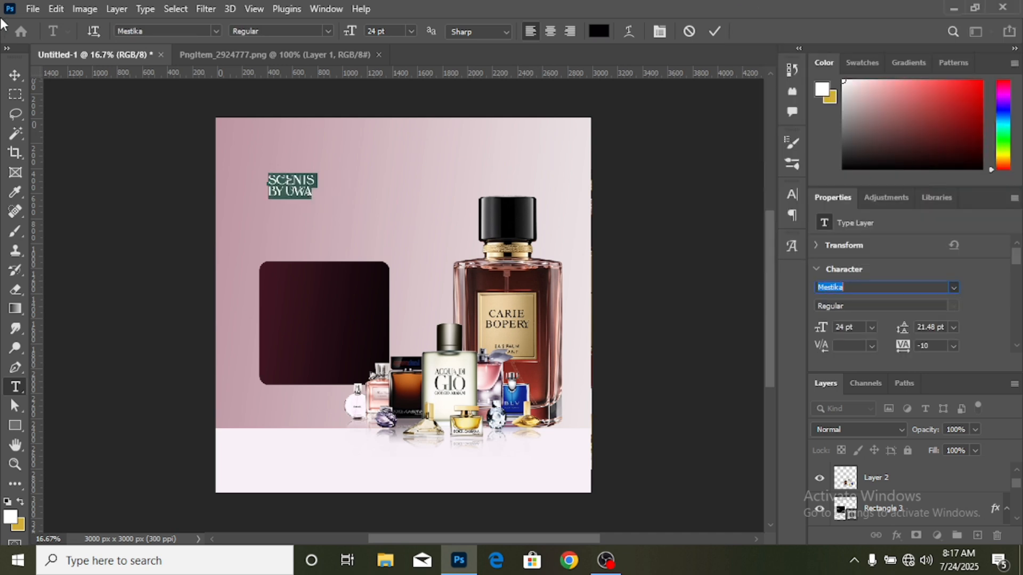
click(19, 75)
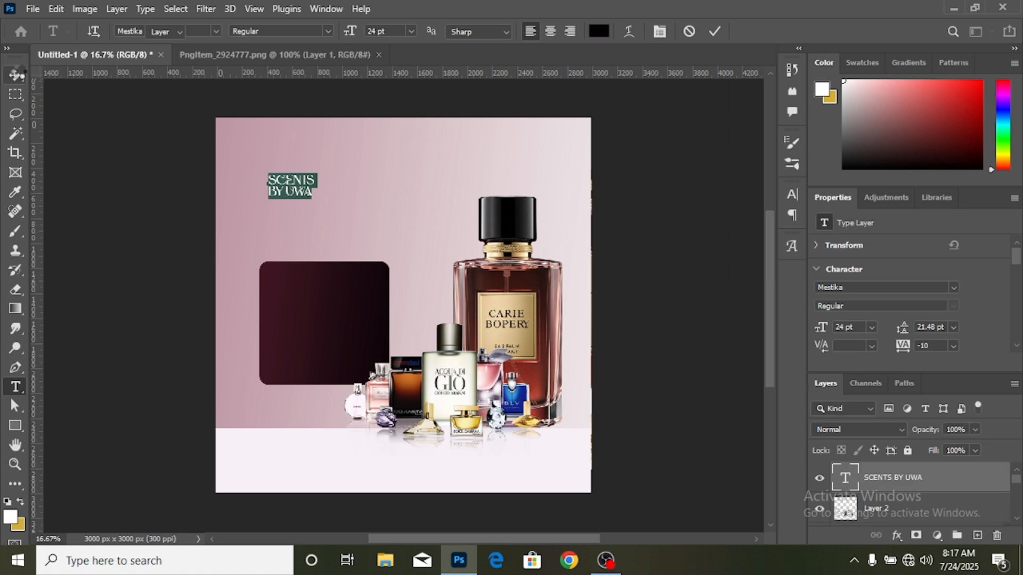
click(18, 70)
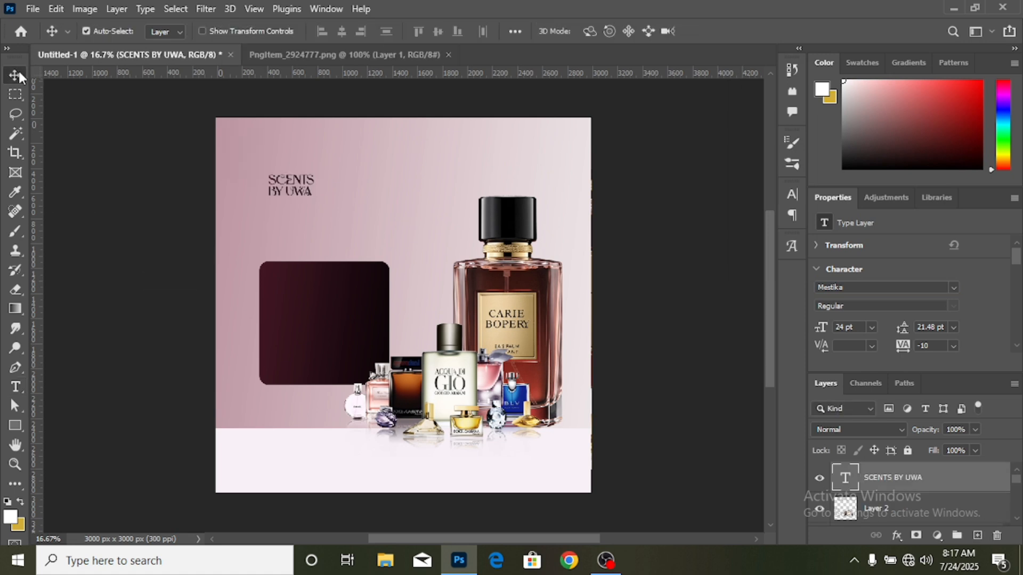
- Scale the "SCENTS BY UWA" headline up proportionally to about 165%
key(ctrl+t)
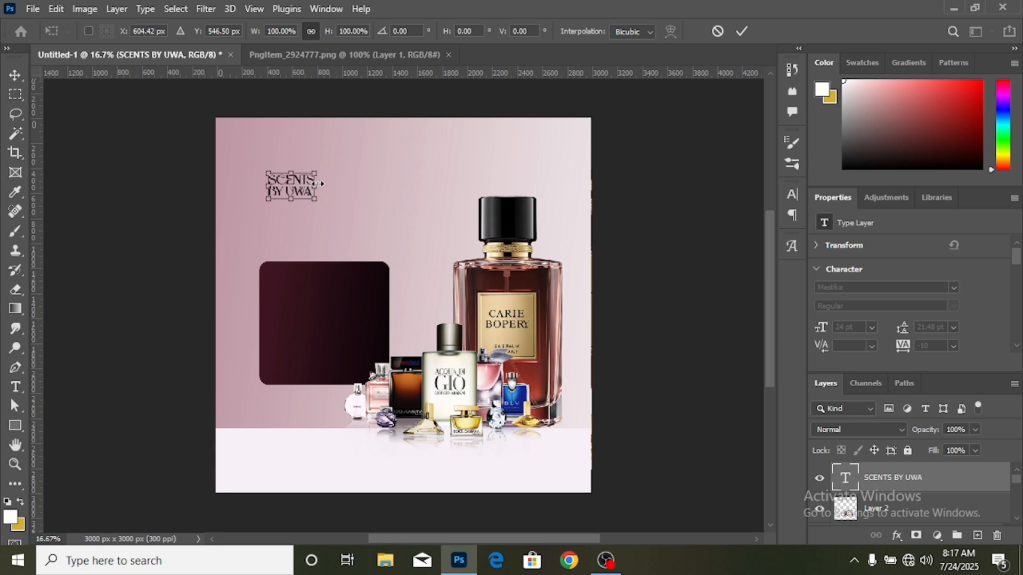
drag(317, 186, 346, 181)
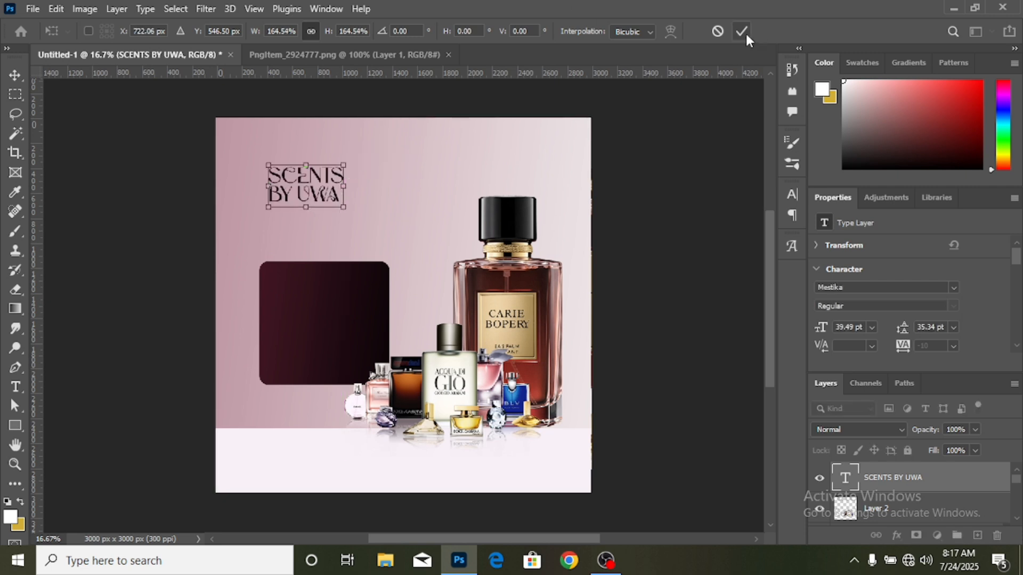
key(Return)
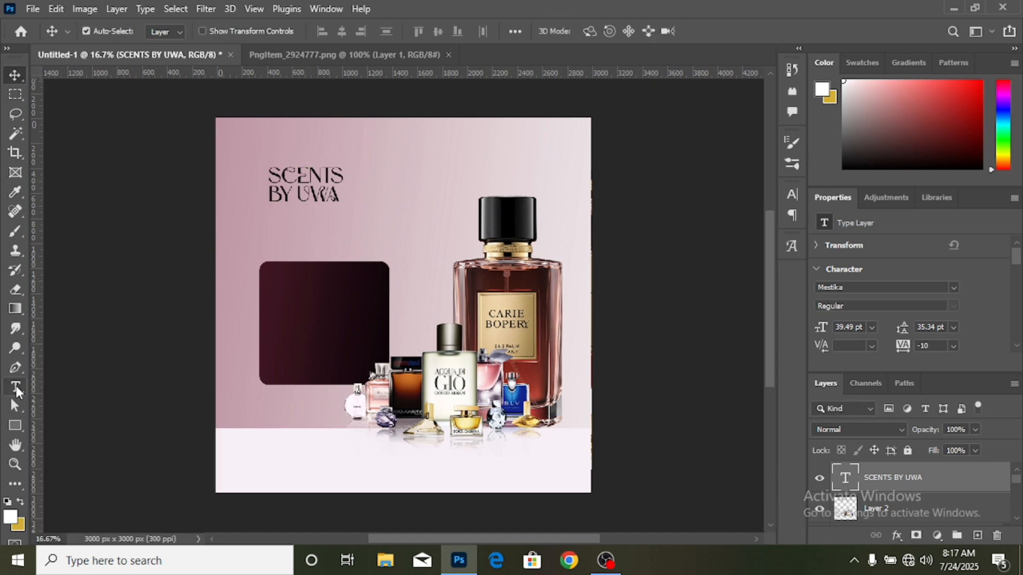
- Change the font of the "SCENTS BY UWA" headline to BOONE Regular
click(16, 389)
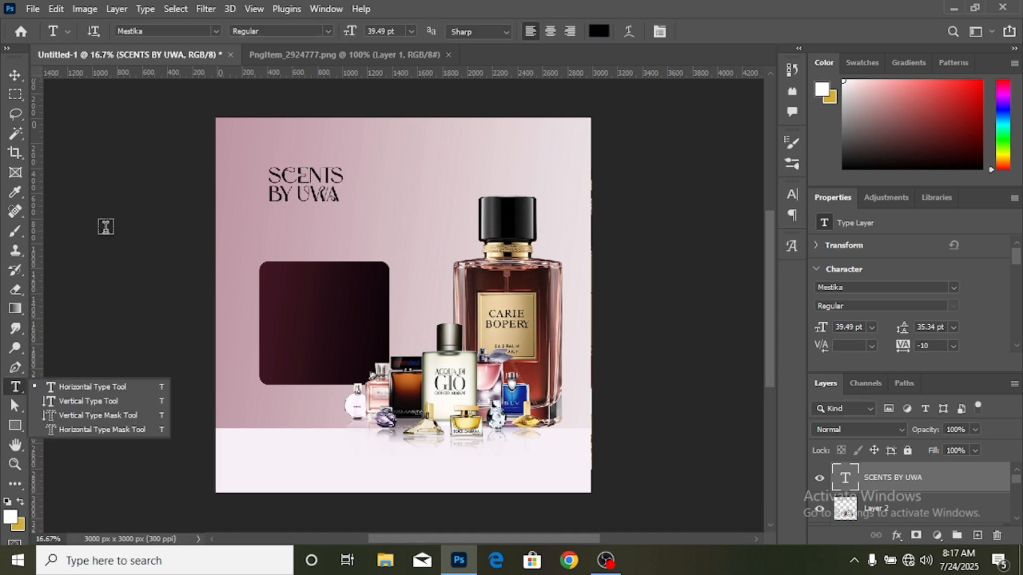
key(ctrl+plus)
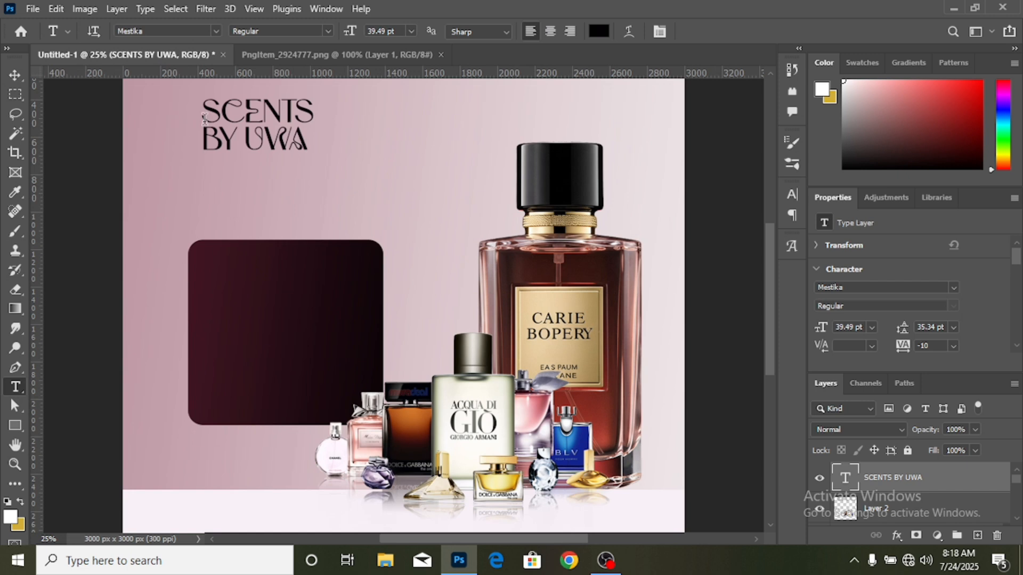
drag(204, 113, 351, 168)
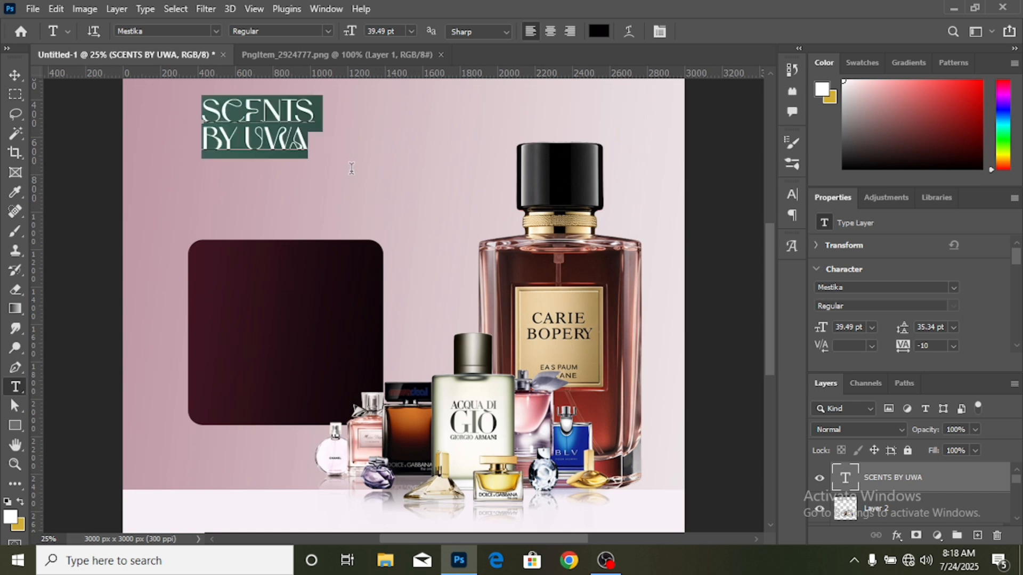
click(953, 289)
scroll(937, 220, down, 3)
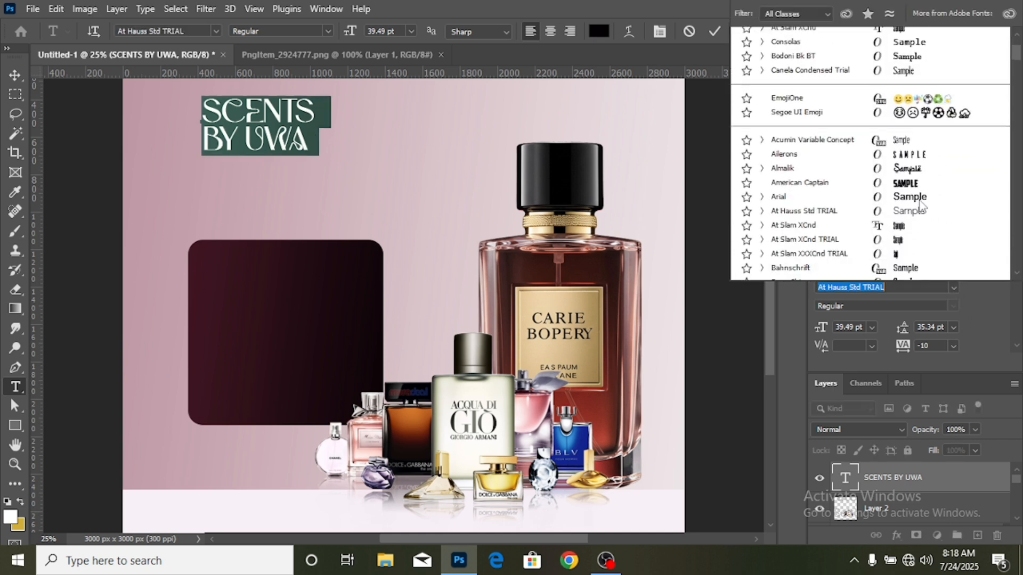
scroll(921, 205, down, 3)
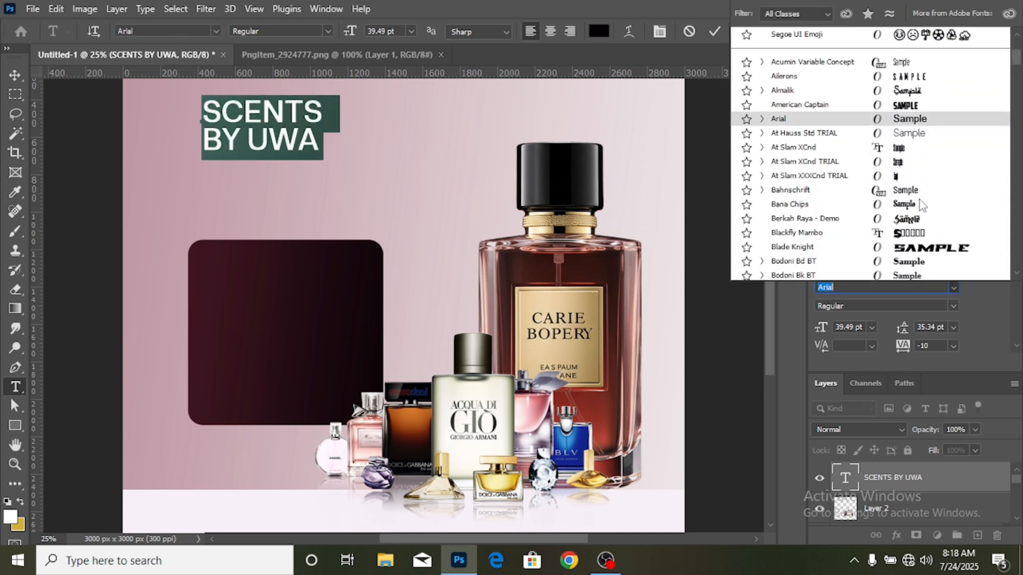
click(920, 206)
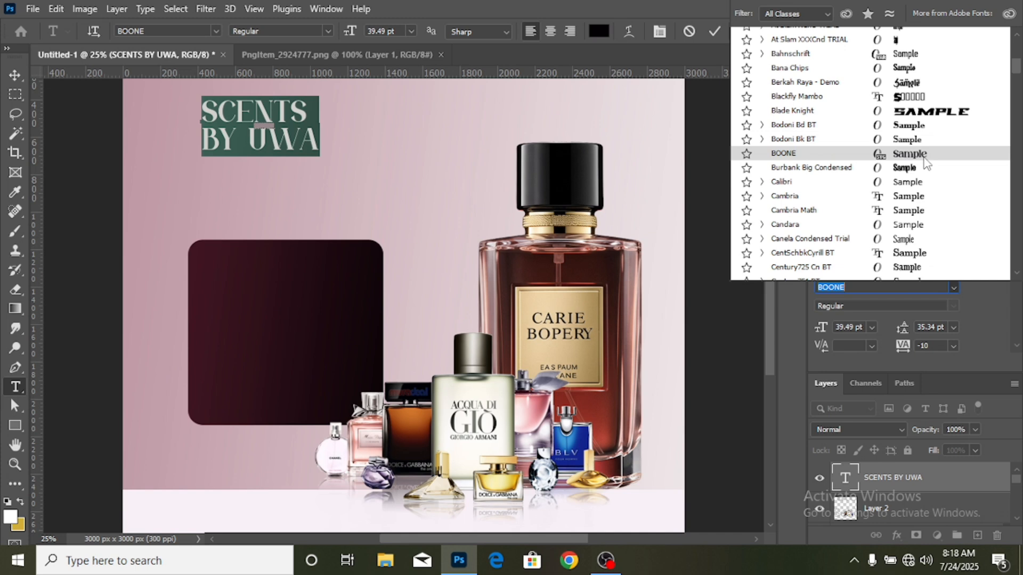
click(923, 159)
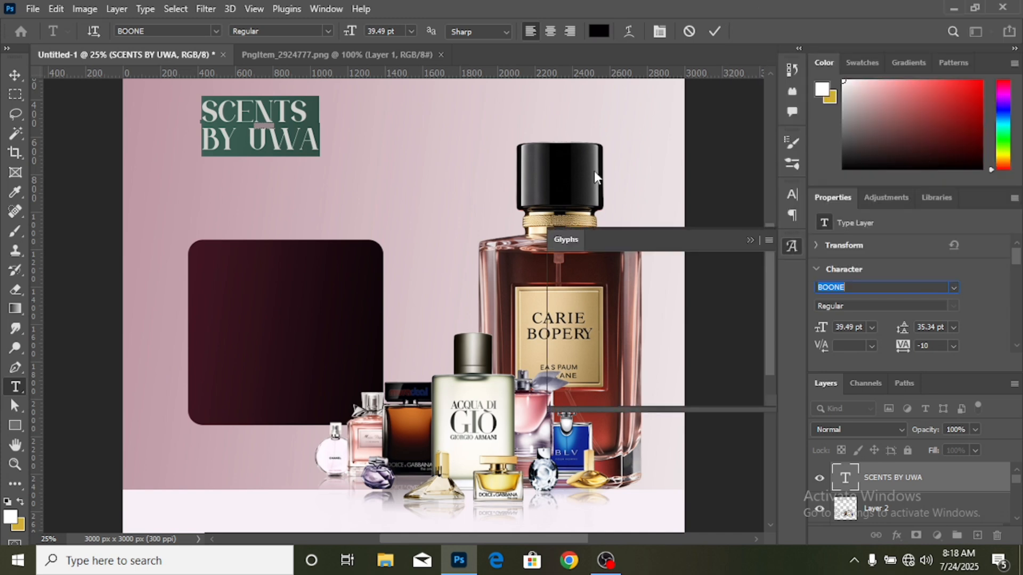
click(750, 240)
click(15, 75)
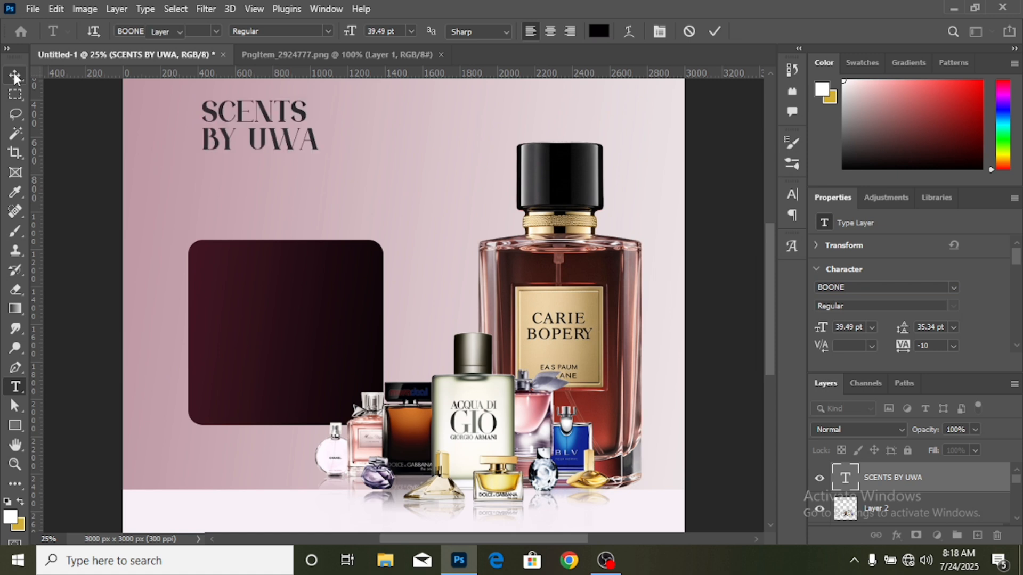
- Apply a Gradient Overlay to the headline with the linear dark maroon-to-black gradient
scroll(606, 322, up, 2)
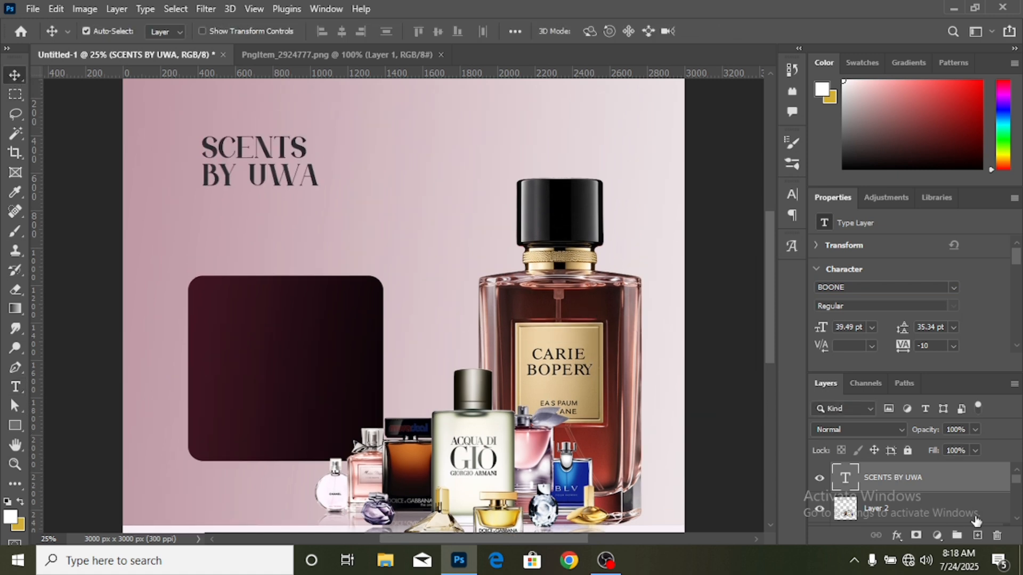
click(896, 537)
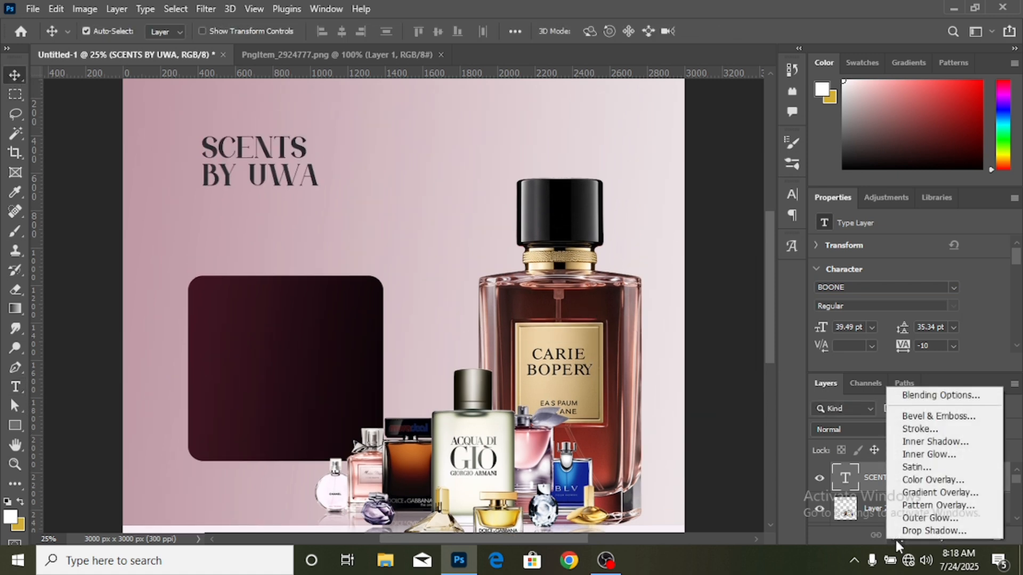
click(952, 494)
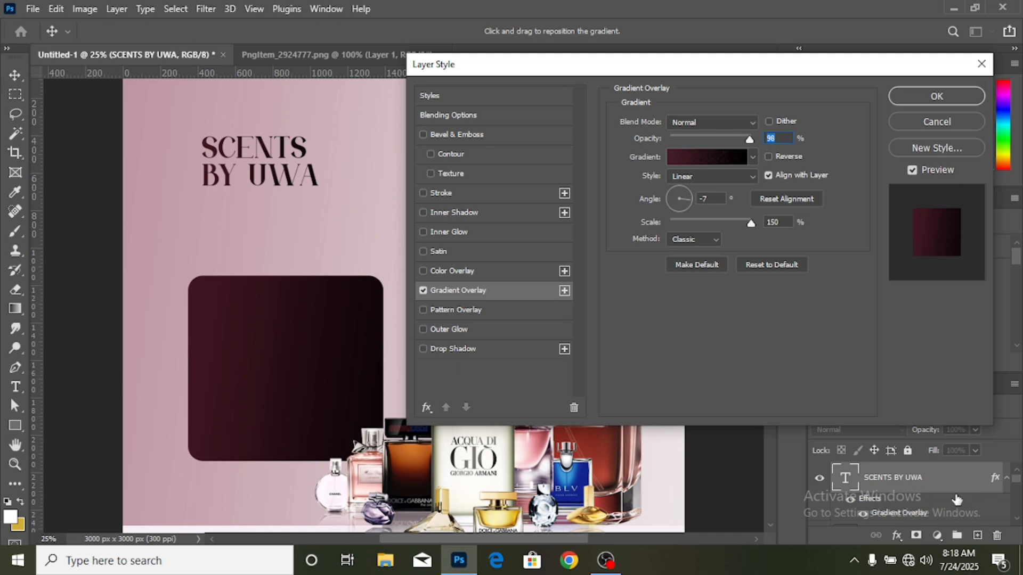
click(937, 96)
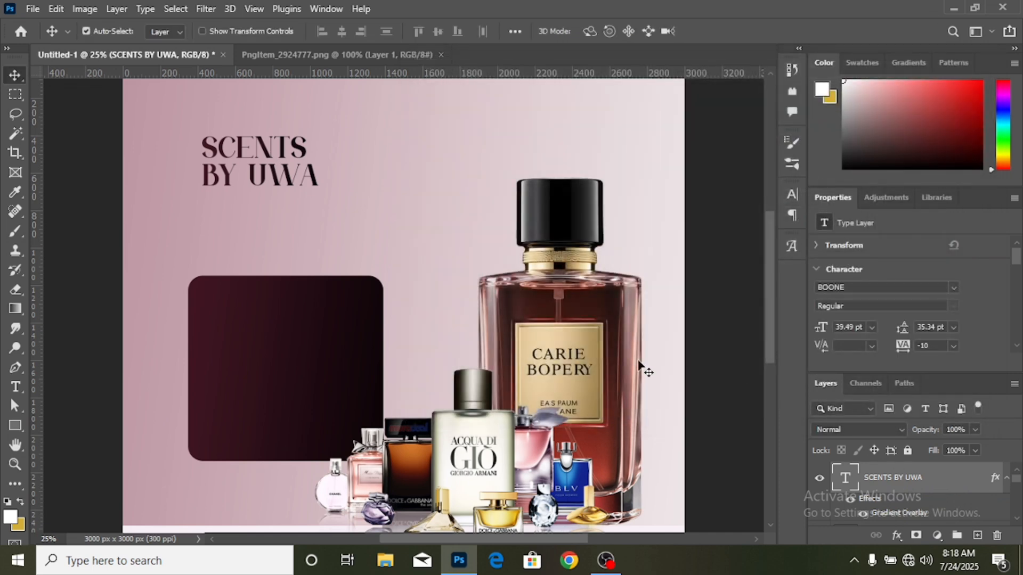
- Align the headline with the left edge of the maroon rounded rectangle and move that rectangle slightly down
key(ctrl+minus)
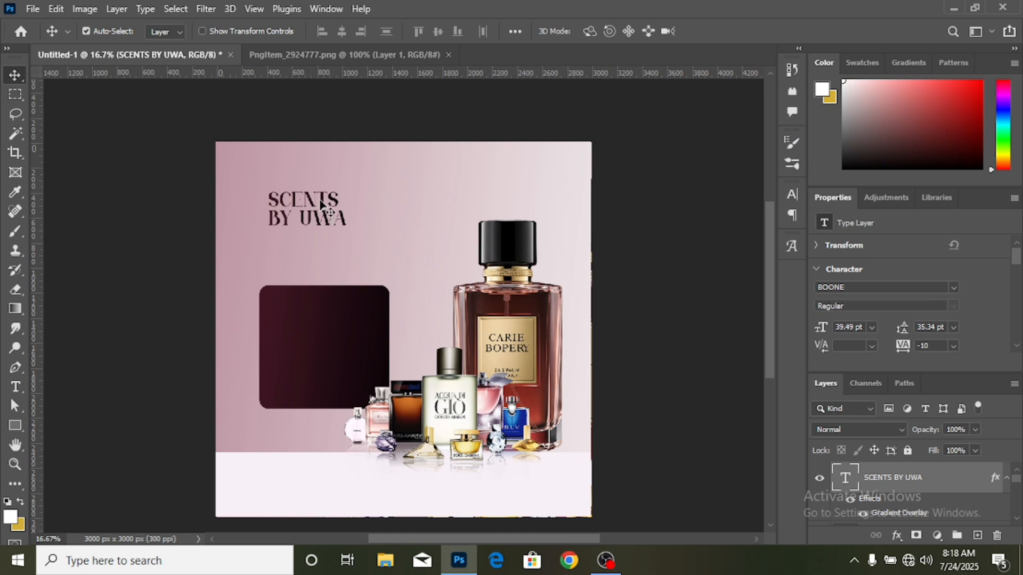
drag(322, 204, 314, 204)
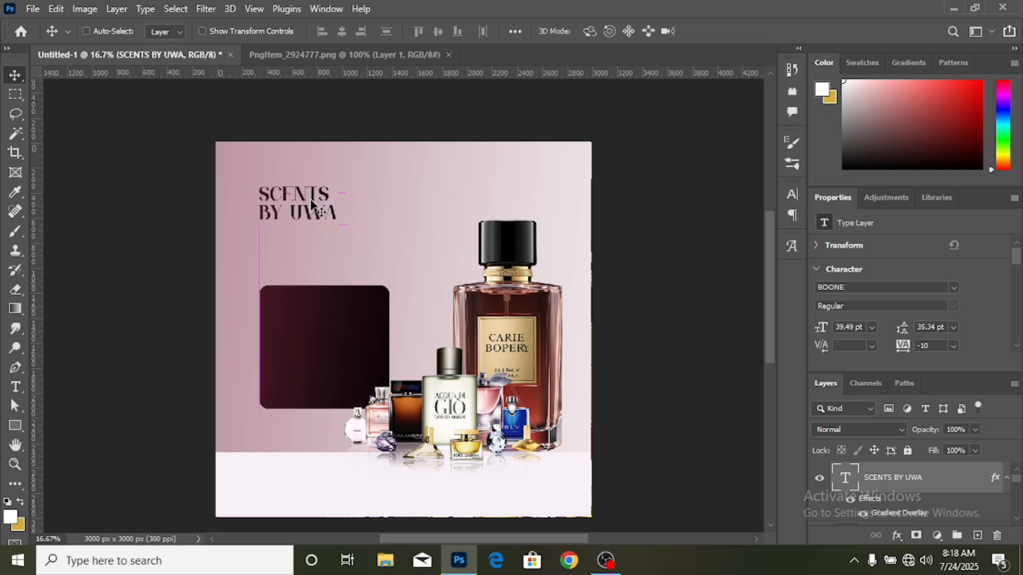
key(ctrl+plus)
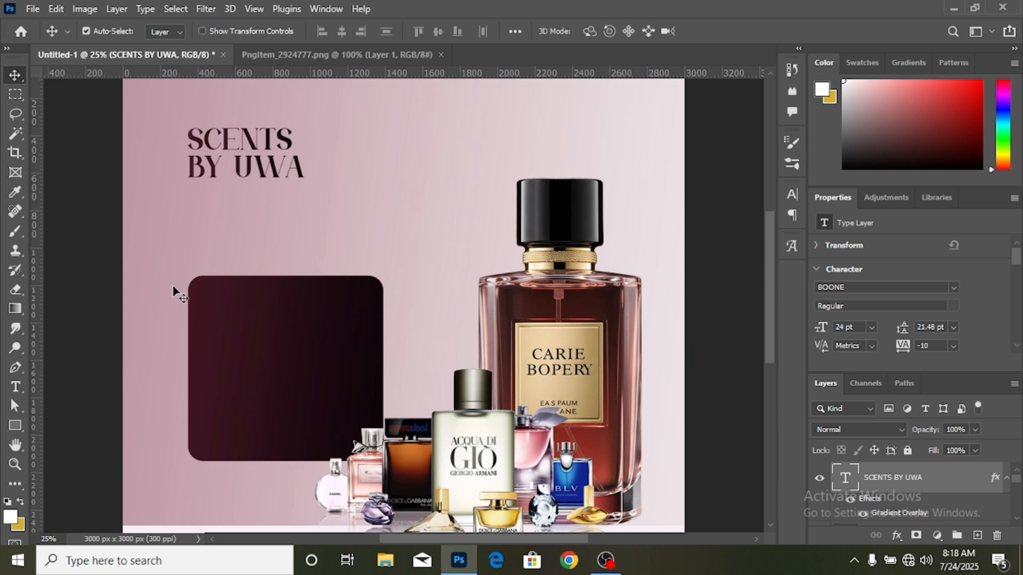
drag(274, 332, 272, 343)
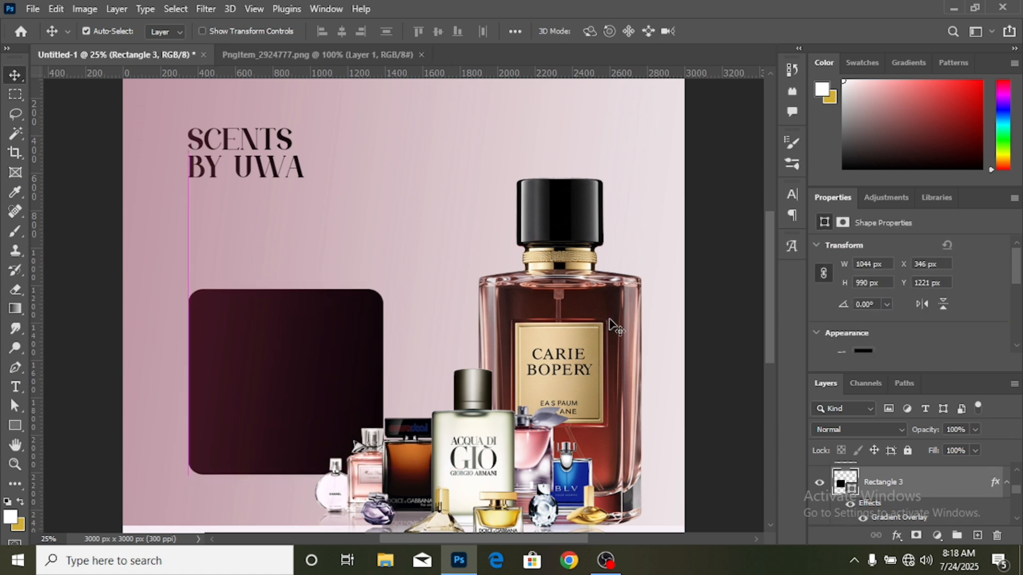
click(702, 399)
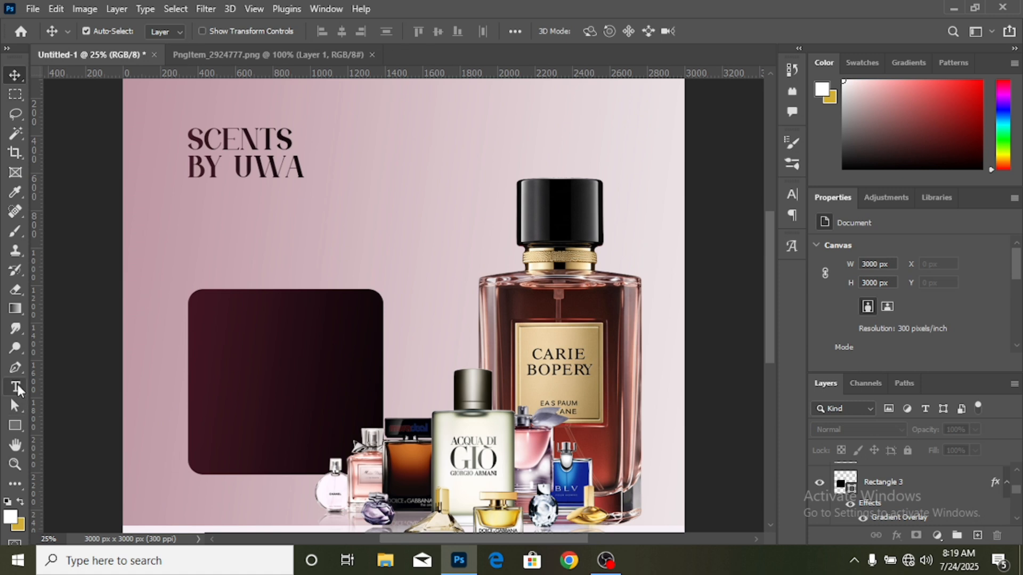
- Start a new text layer just below the headline, set in Montserrat Regular at 11 pt
click(17, 390)
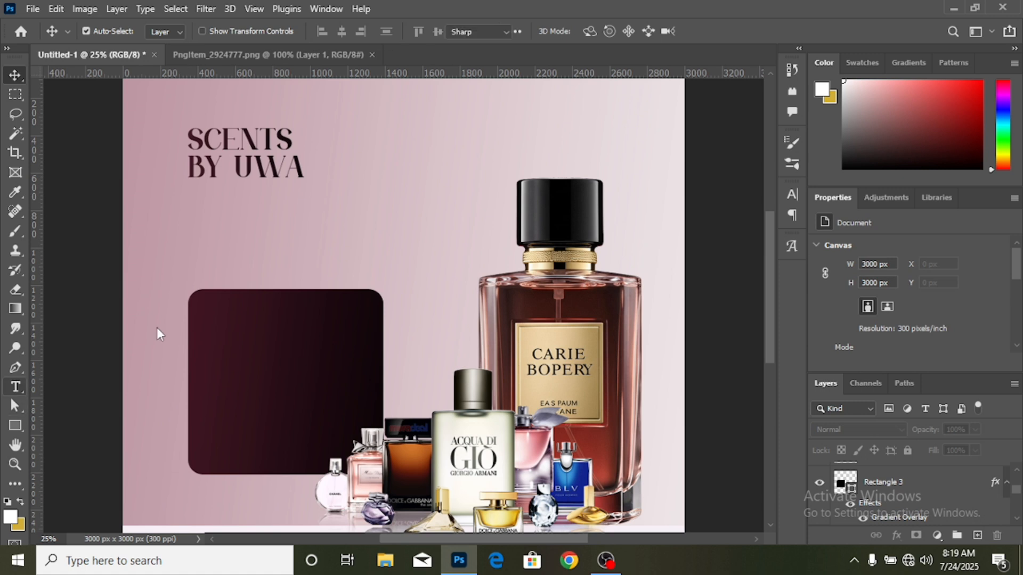
click(196, 208)
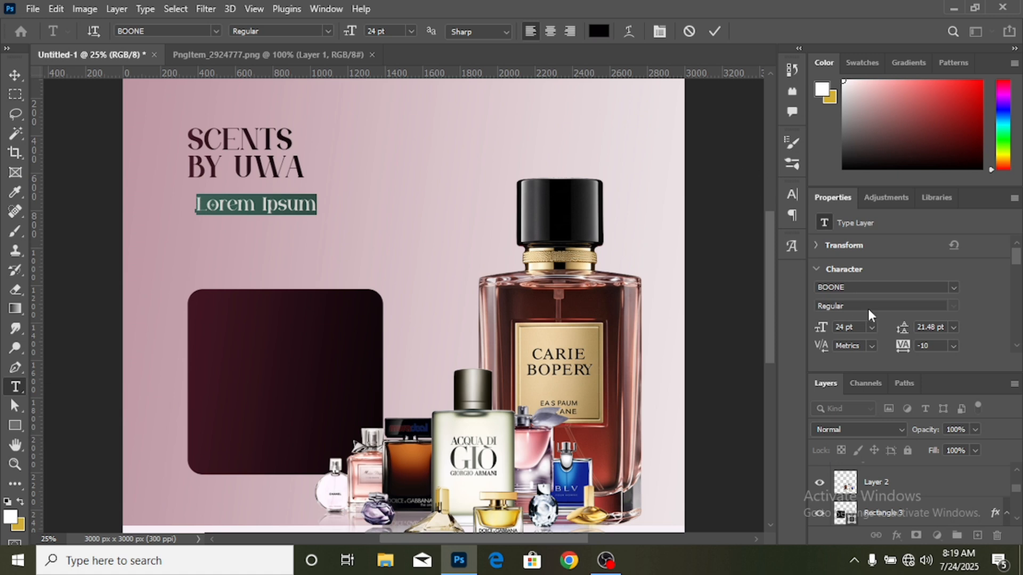
click(954, 288)
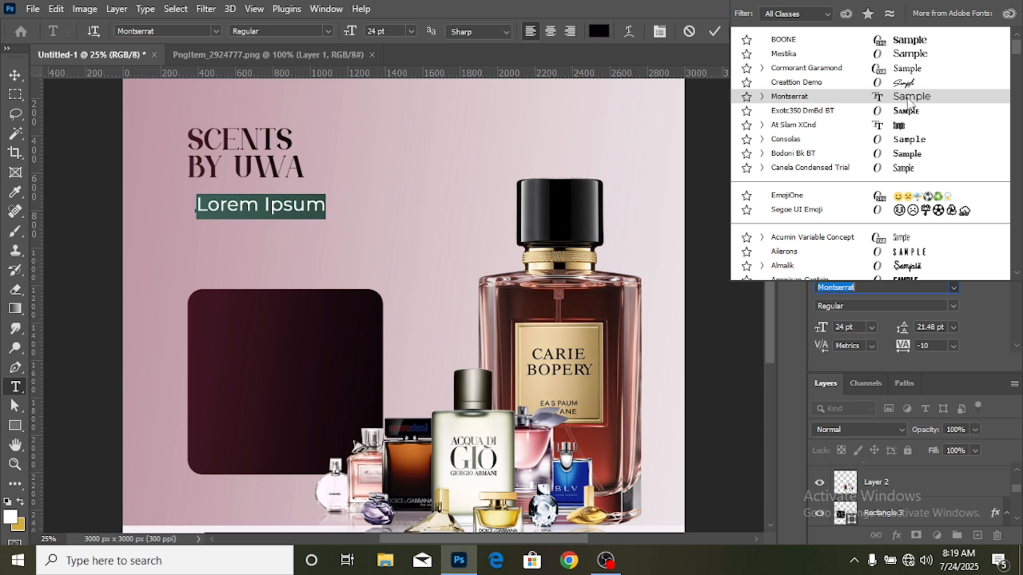
click(907, 99)
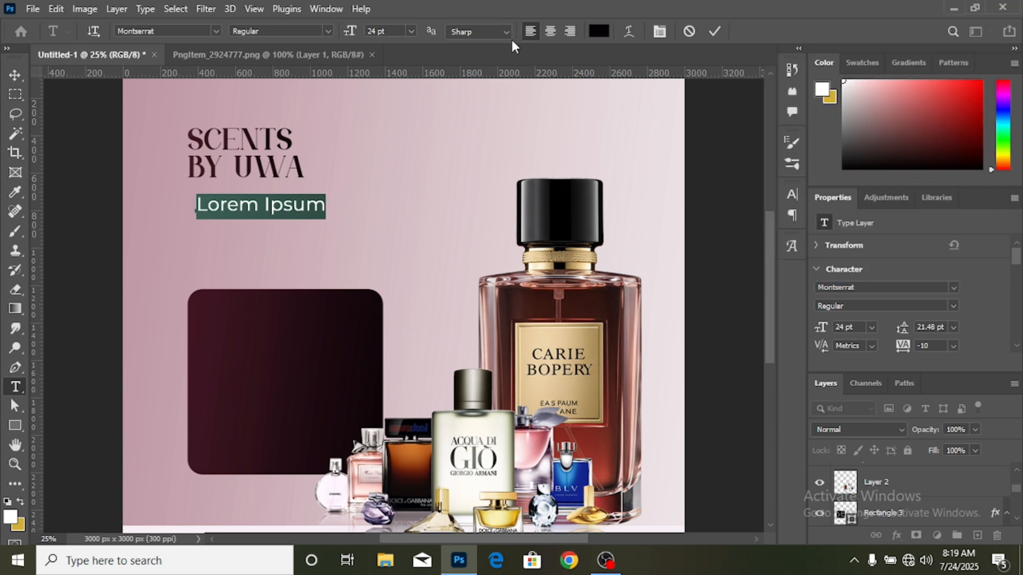
click(415, 29)
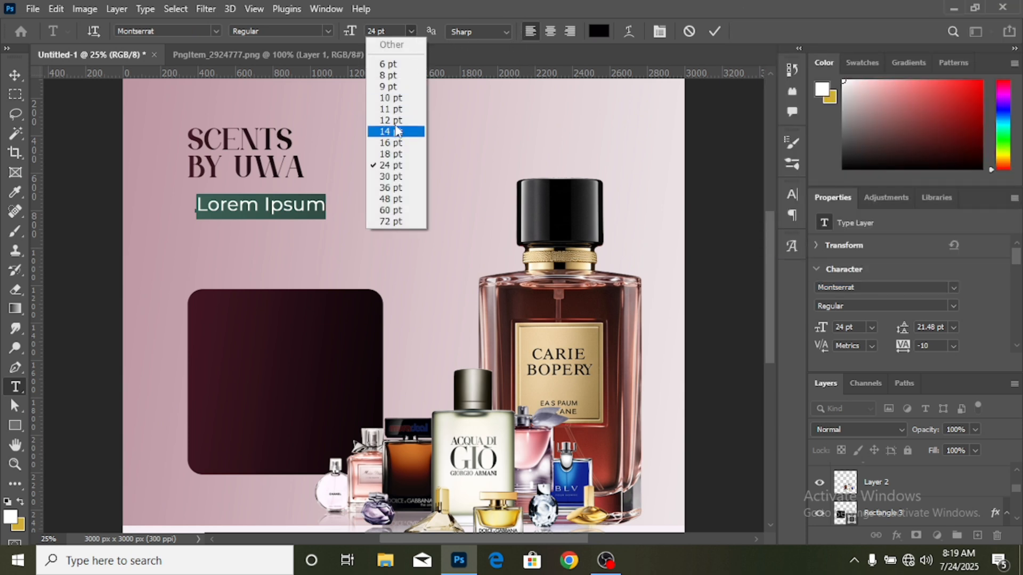
click(397, 110)
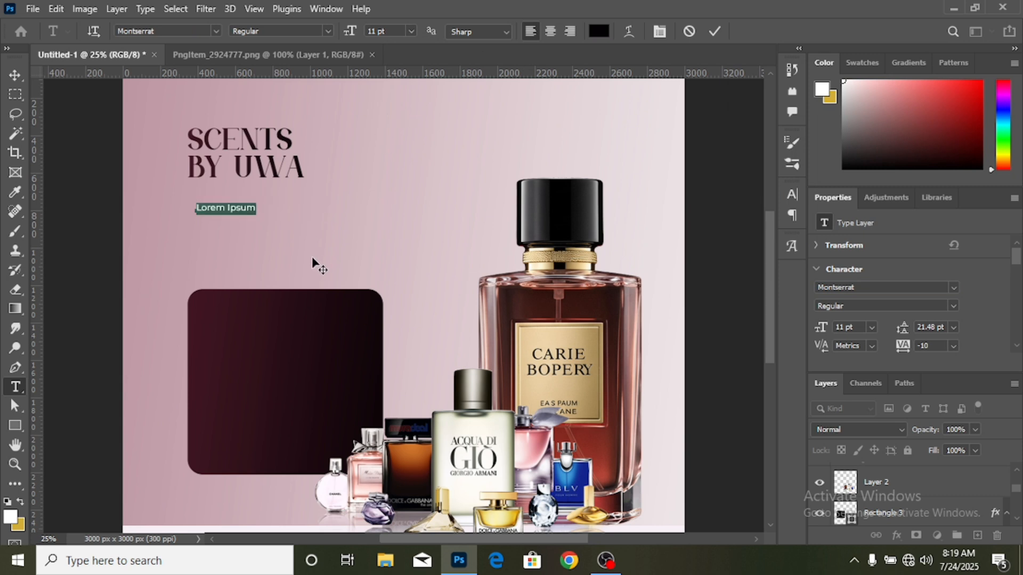
- Enter the tagline "Experience the magic in every drop of fragrance." on two lines, breaking after "drop"
text(Exp)
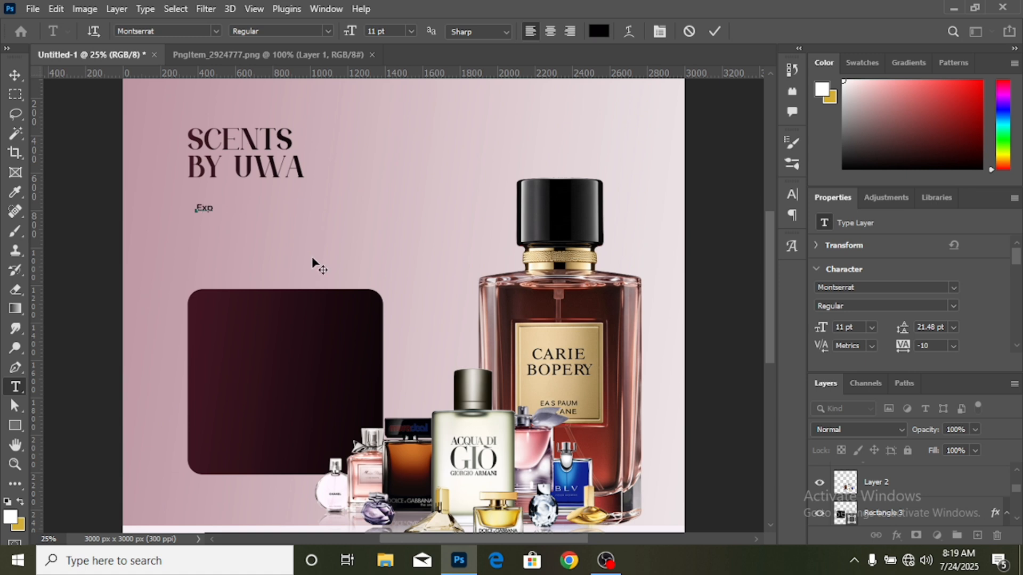
text(erience the magic o)
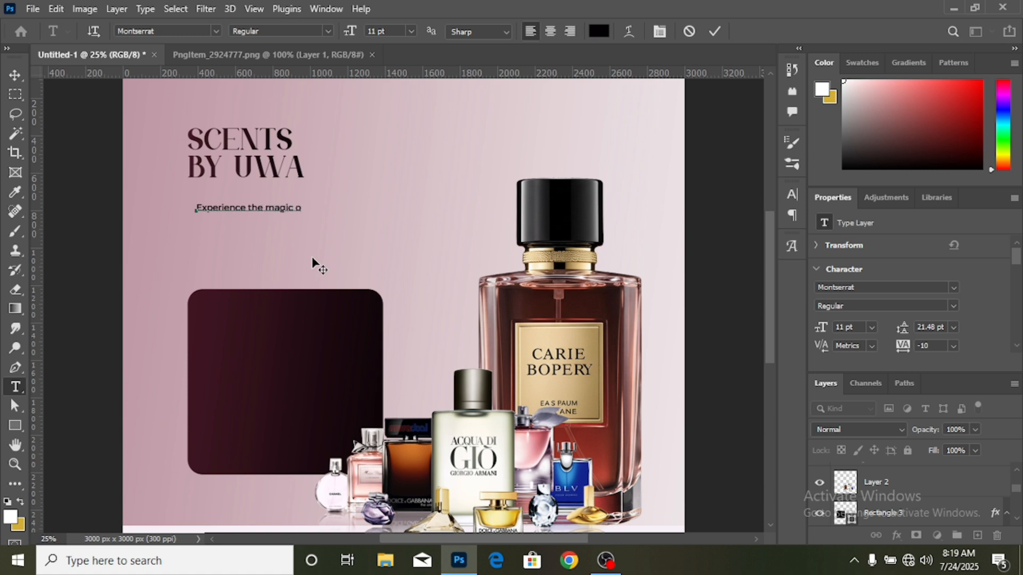
key(BackSpace)
text(in every drop)
key(Return)
text(of frag)
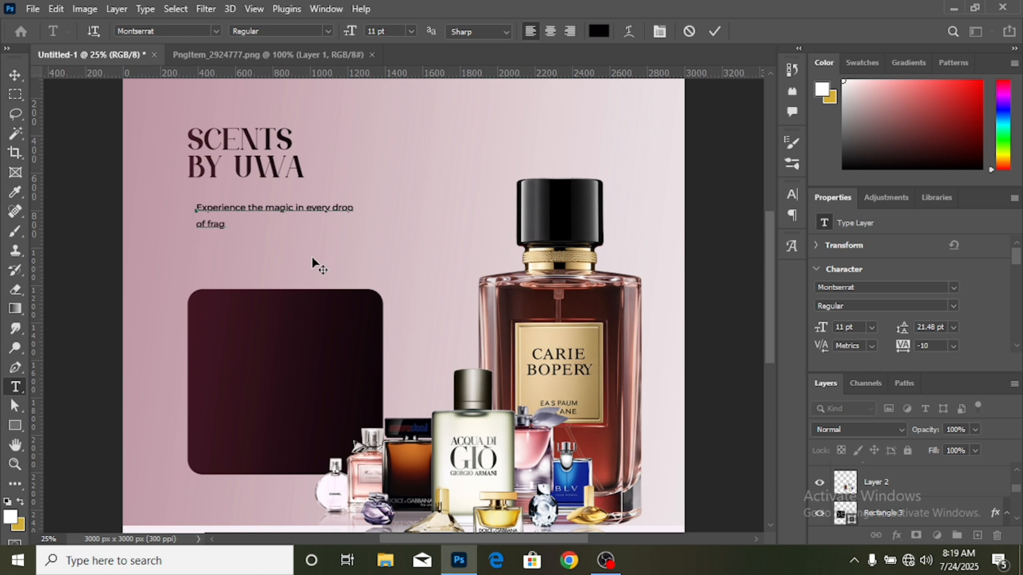
text(rance)
text(.)
click(16, 76)
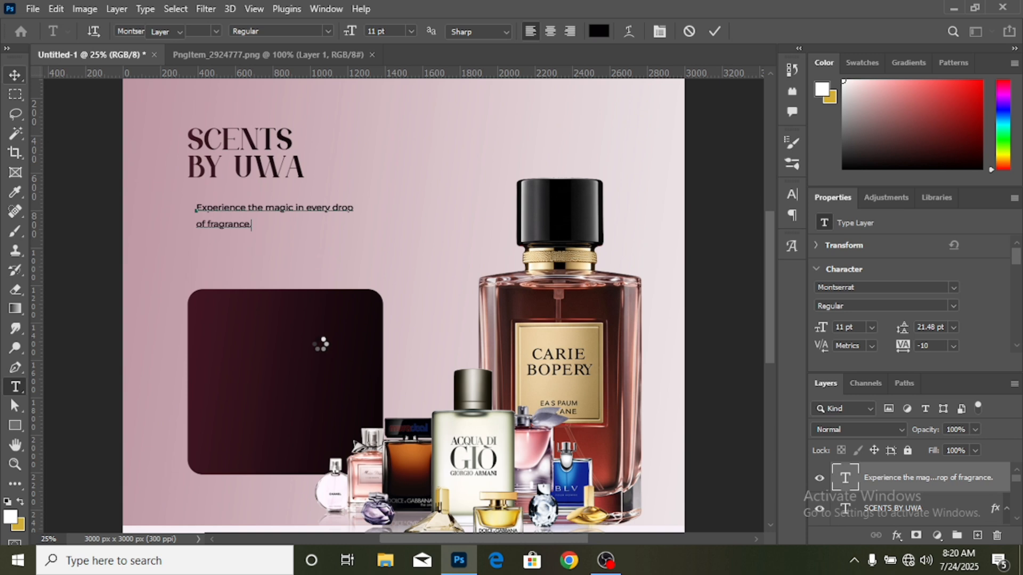
- Finish the tagline text and scale it up proportionally to about 153%, keeping its left edge in place
key(ctrl+Return)
key(ctrl+t)
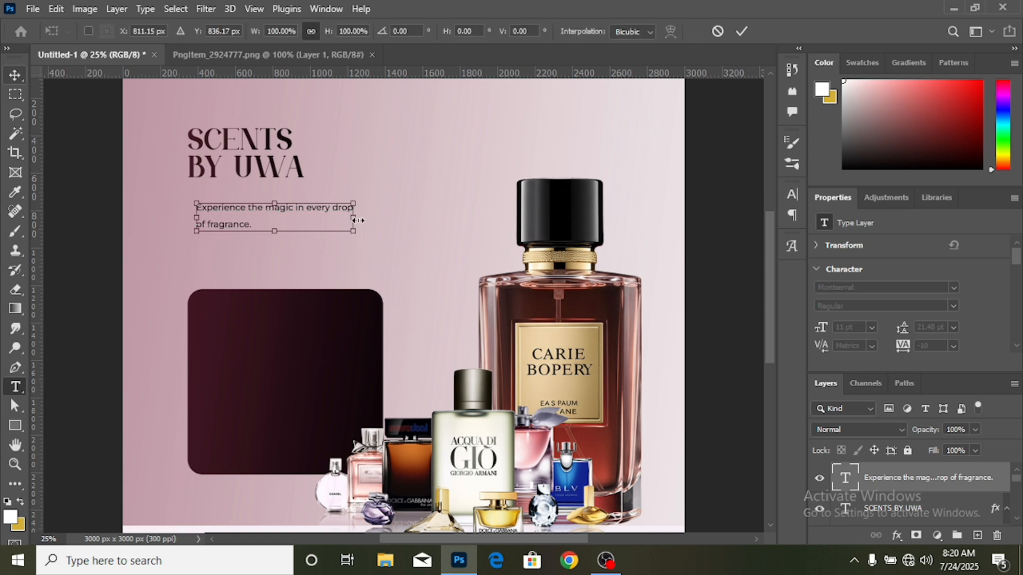
drag(357, 217, 436, 205)
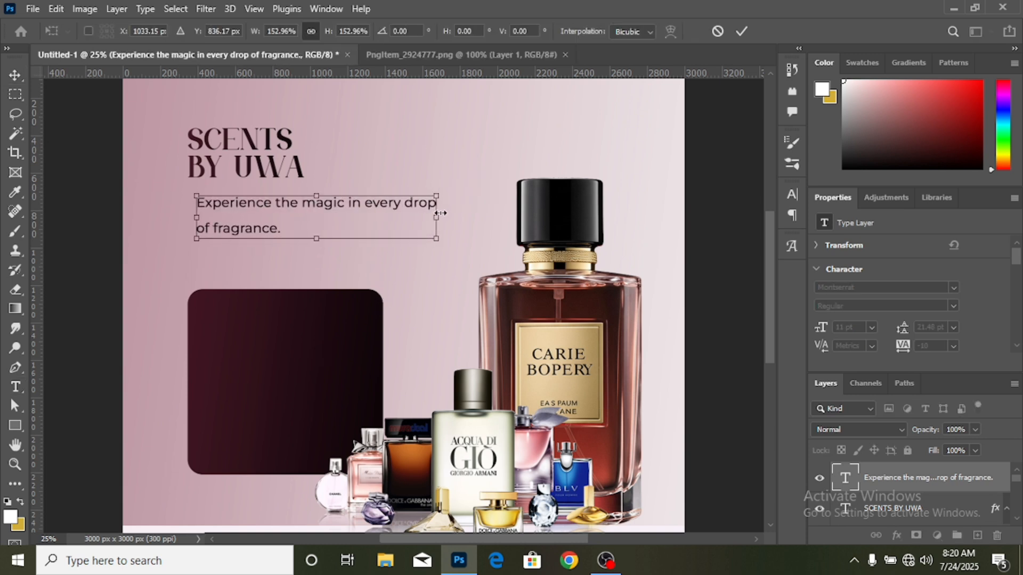
click(741, 32)
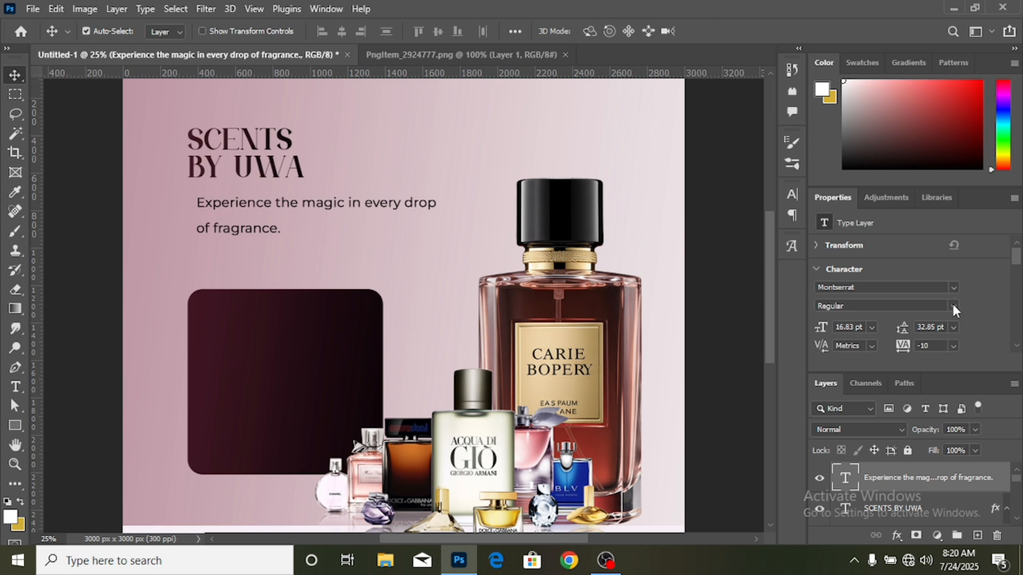
- Set the tagline's leading to 24 pt and move it slightly down, flush with the headline's left edge
click(954, 327)
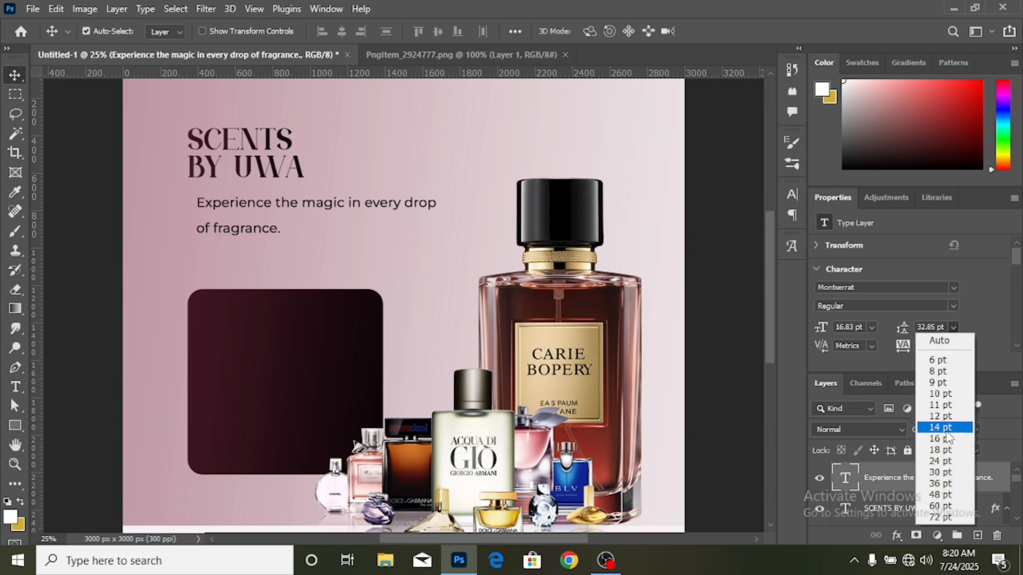
click(945, 430)
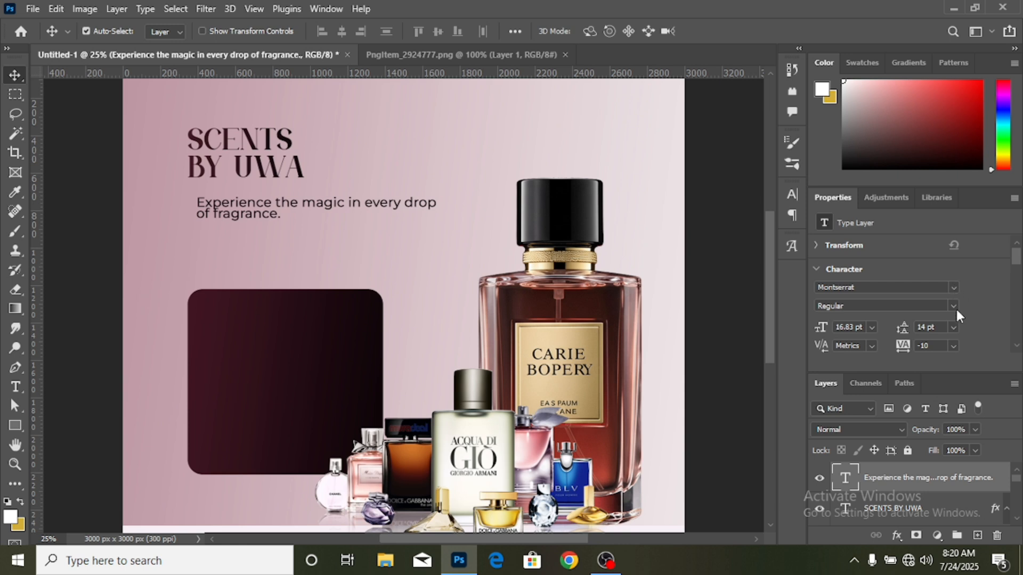
click(954, 329)
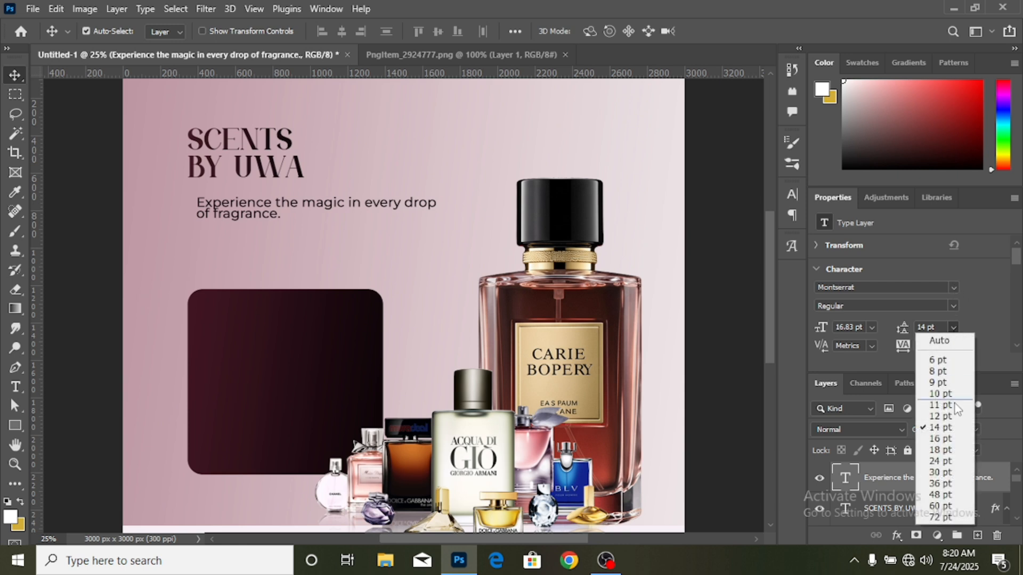
click(946, 450)
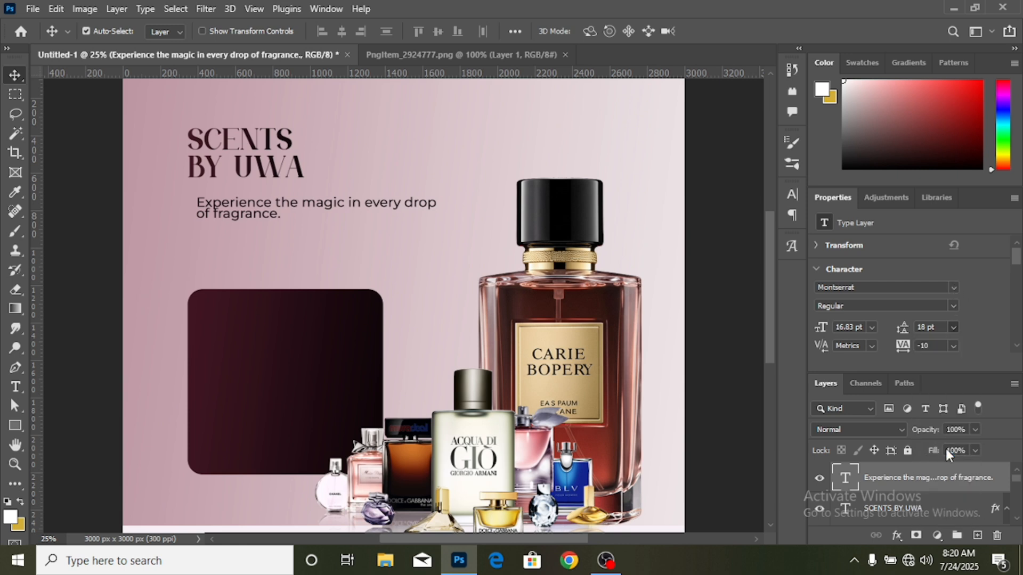
click(954, 327)
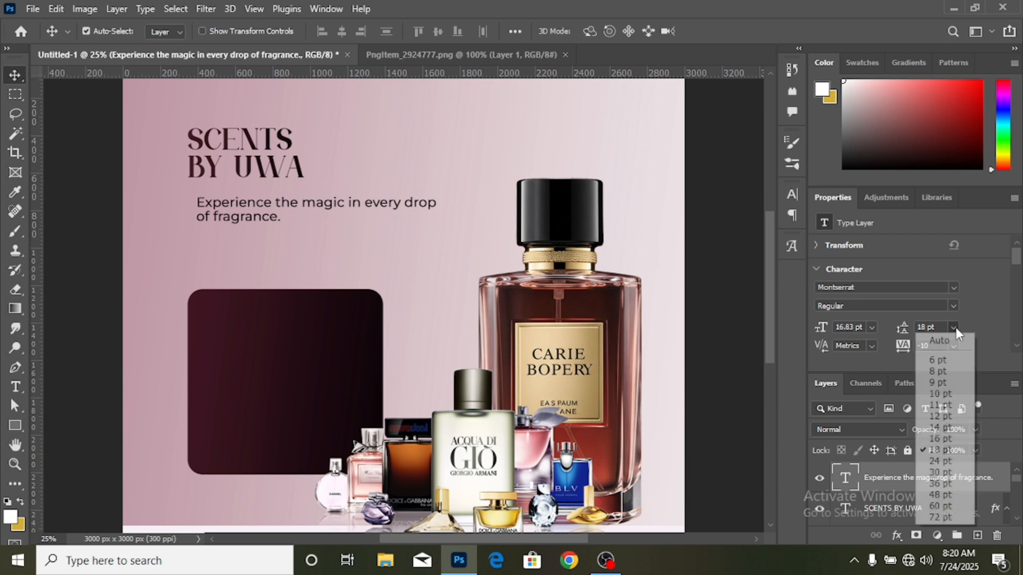
click(942, 461)
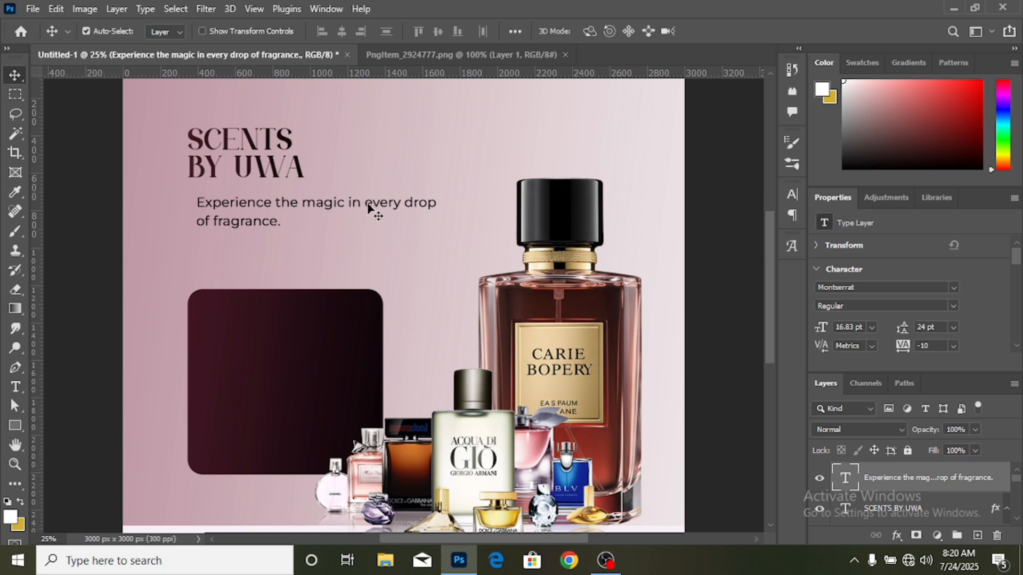
drag(367, 208, 358, 220)
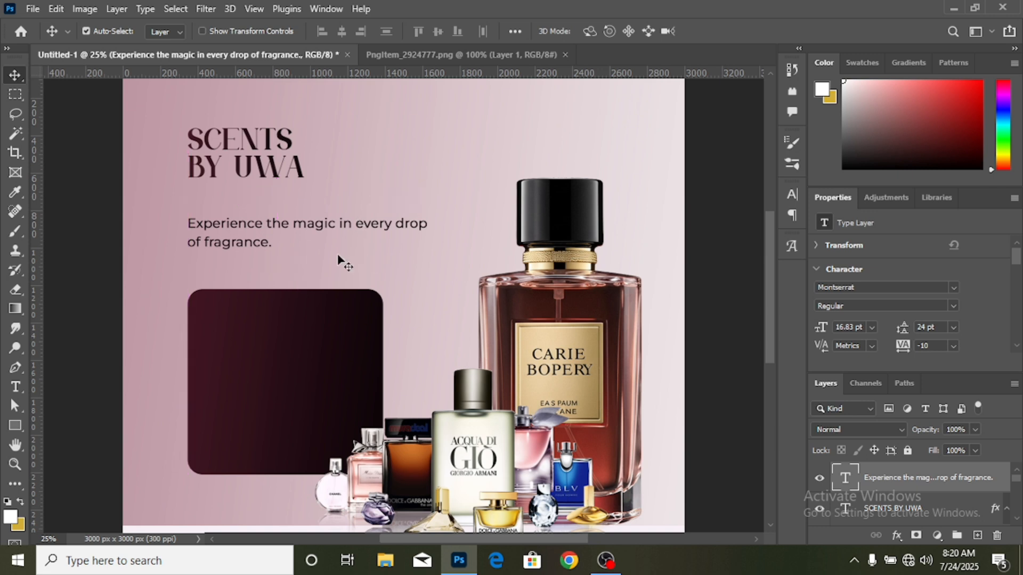
- Change the whole tagline's font style to SemiBold and move it slightly up toward the headline
click(15, 387)
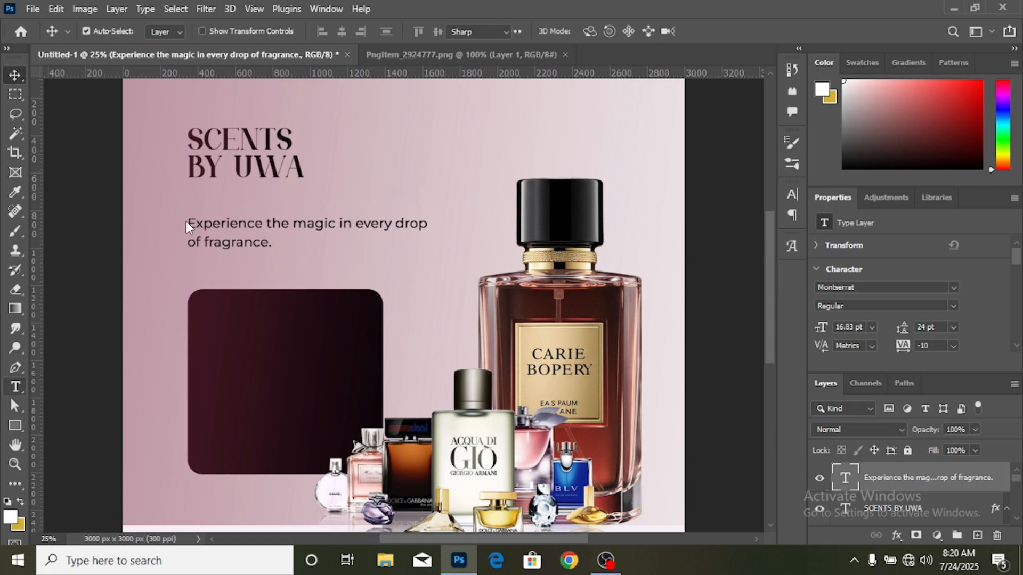
drag(187, 227, 421, 243)
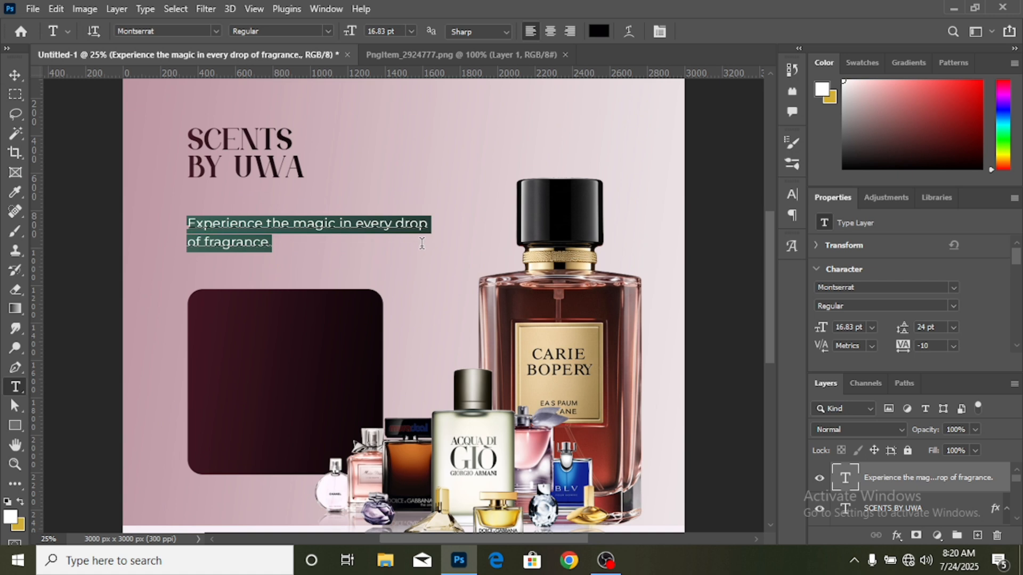
click(952, 307)
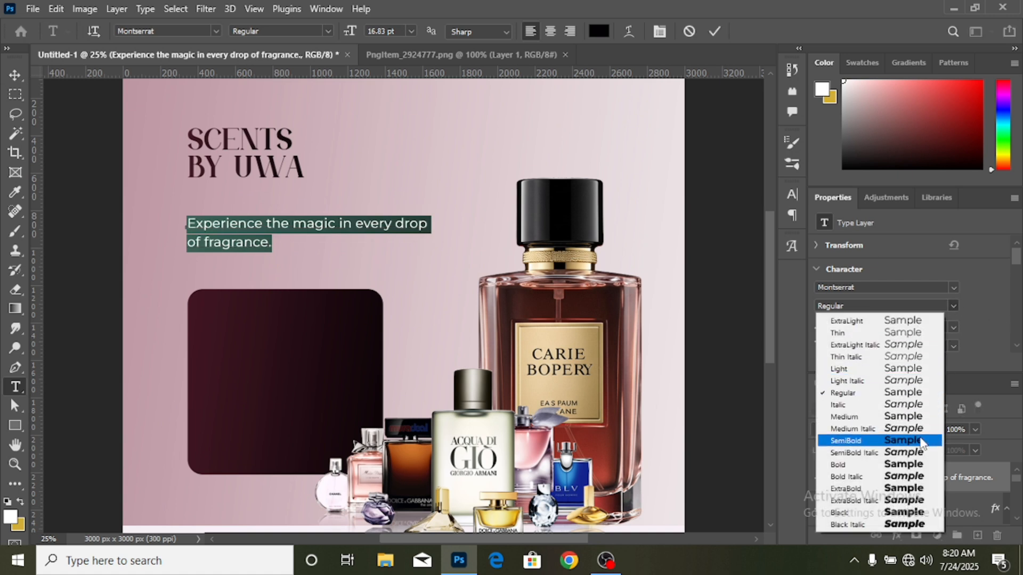
click(919, 440)
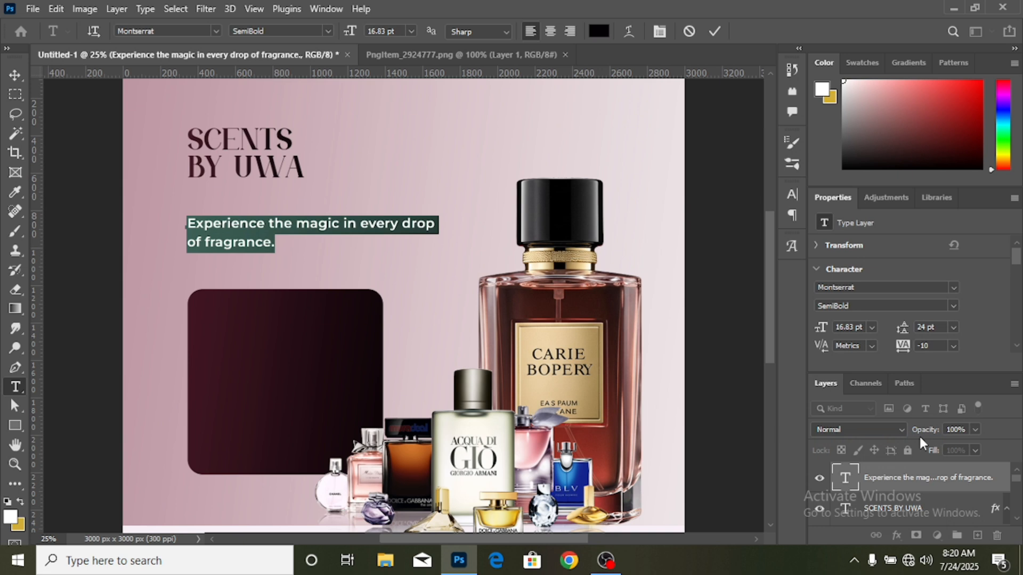
click(15, 75)
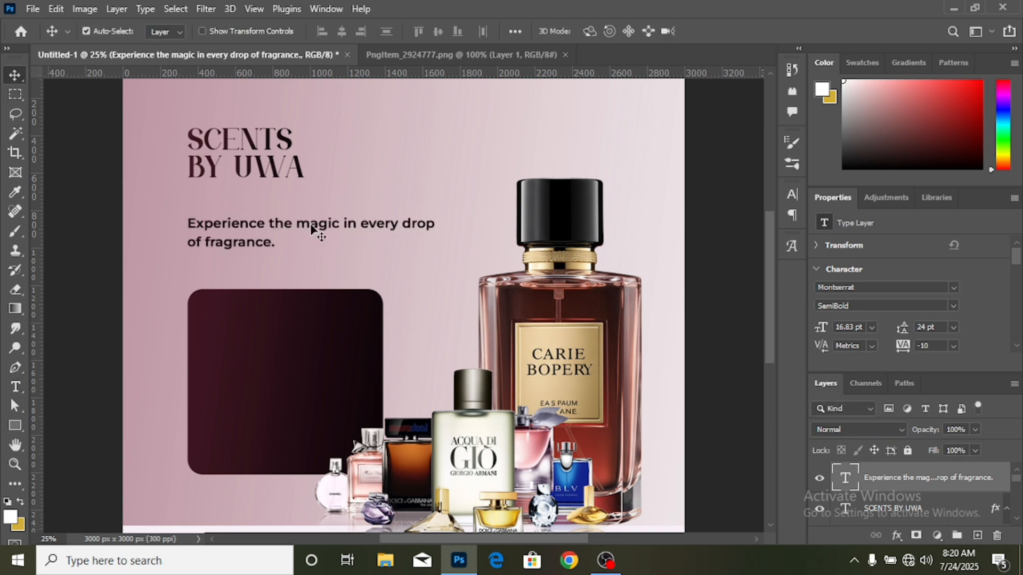
drag(309, 228, 314, 222)
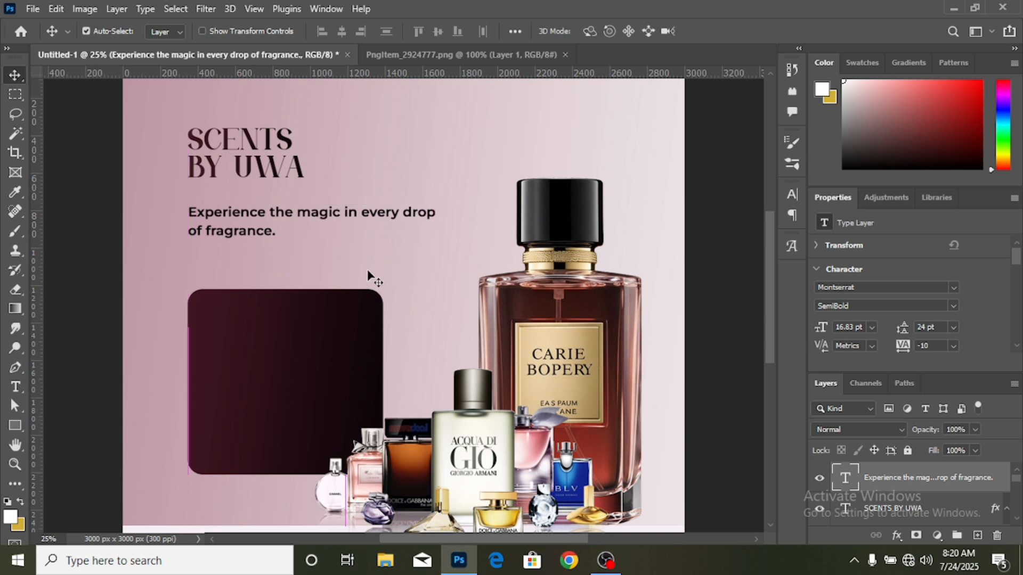
- Add the text "We Sell:" in Montserrat SemiBold at 11 pt between the tagline and the maroon rectangle
scroll(371, 278, down, 2)
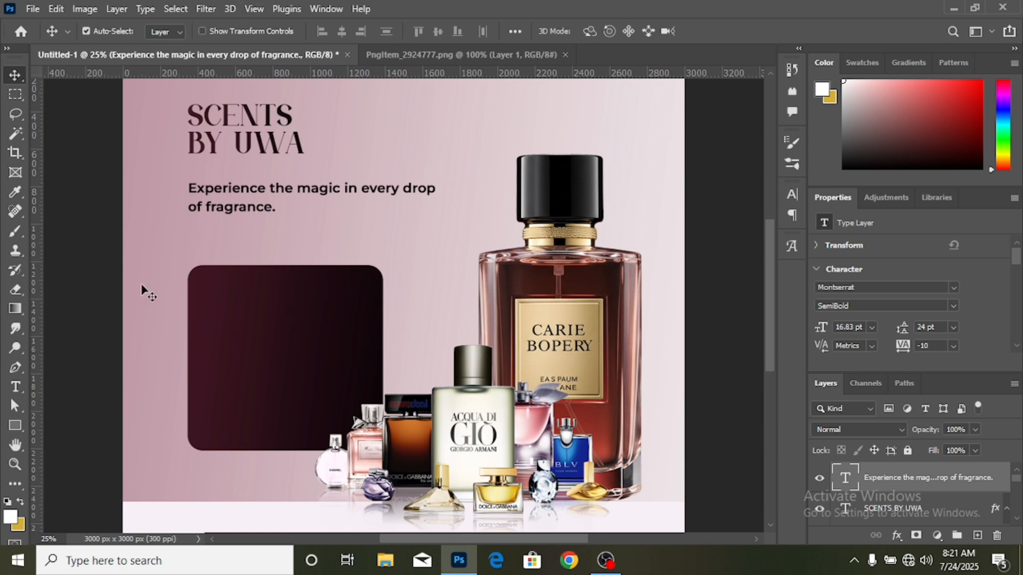
click(16, 389)
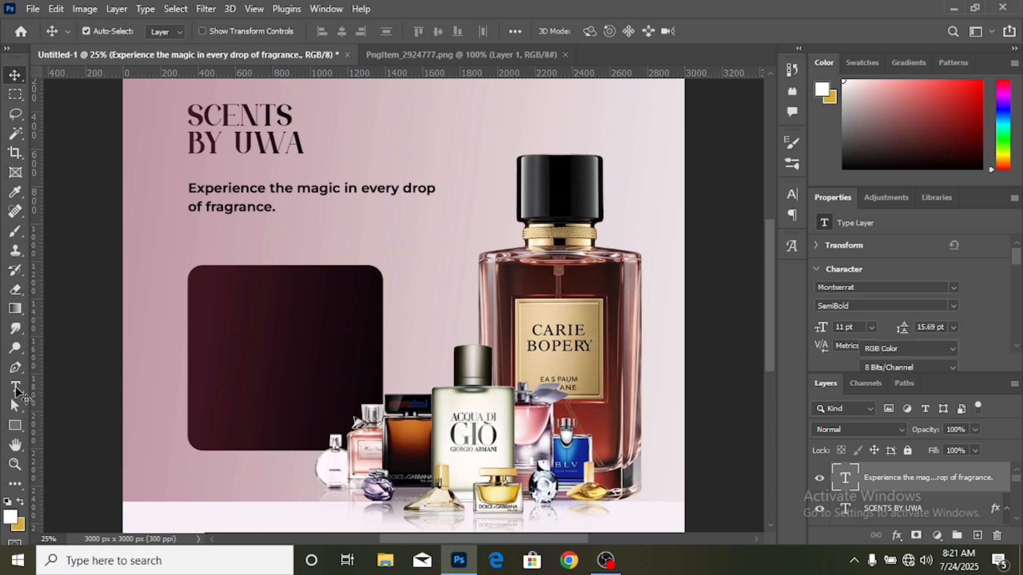
click(16, 389)
click(93, 378)
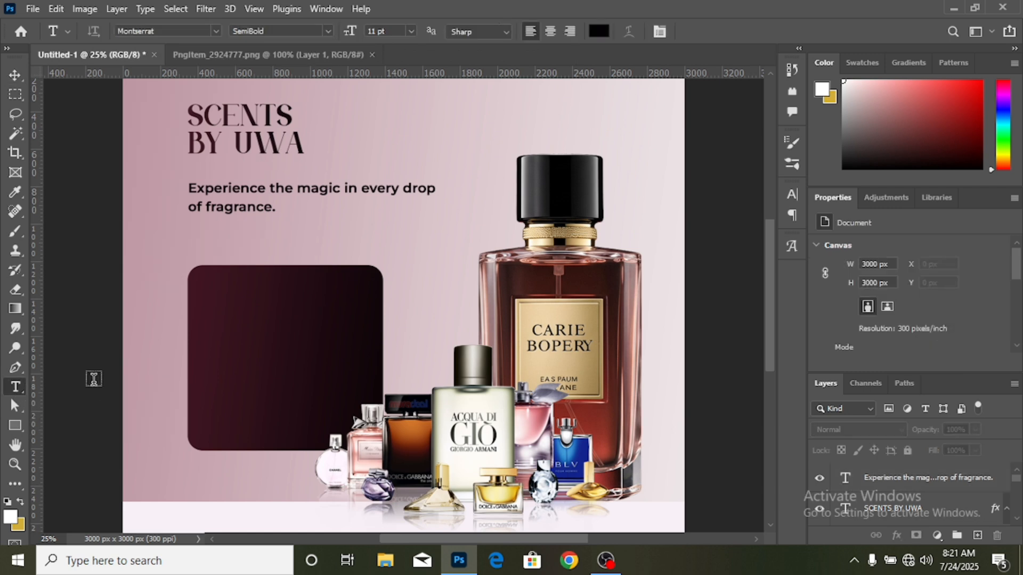
click(232, 243)
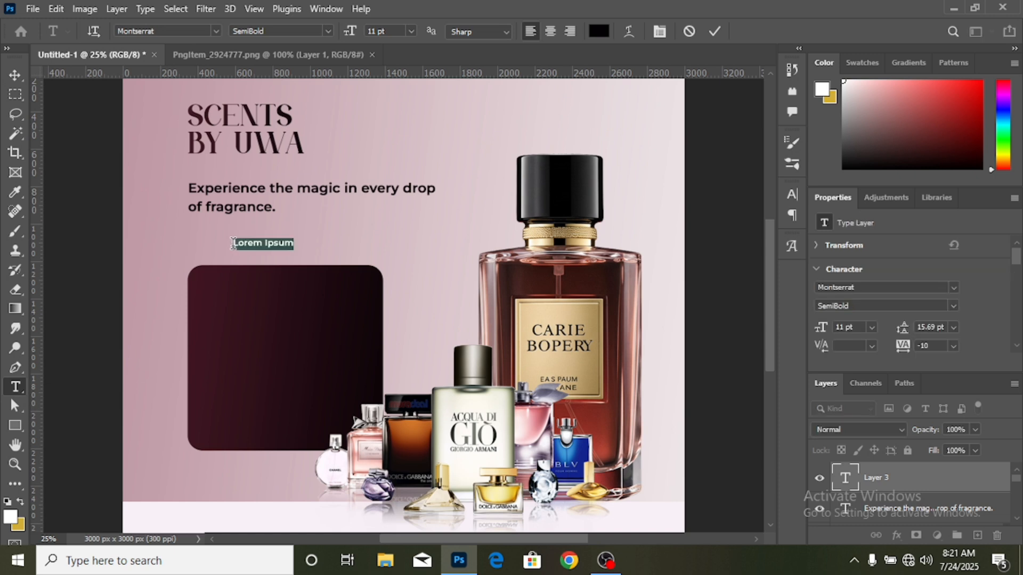
text(we)
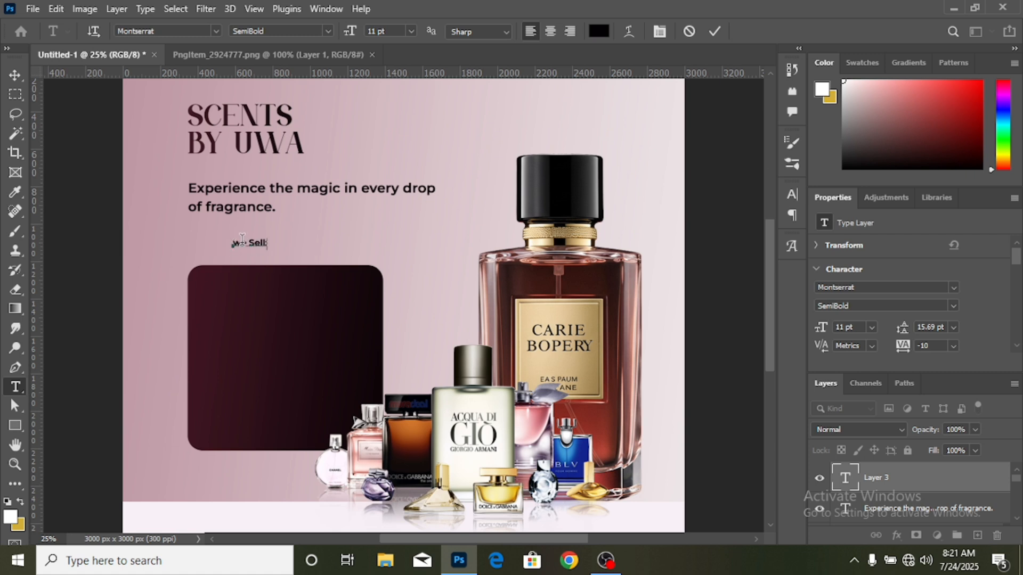
click(241, 243)
key(shift+Left)
text(W)
click(15, 75)
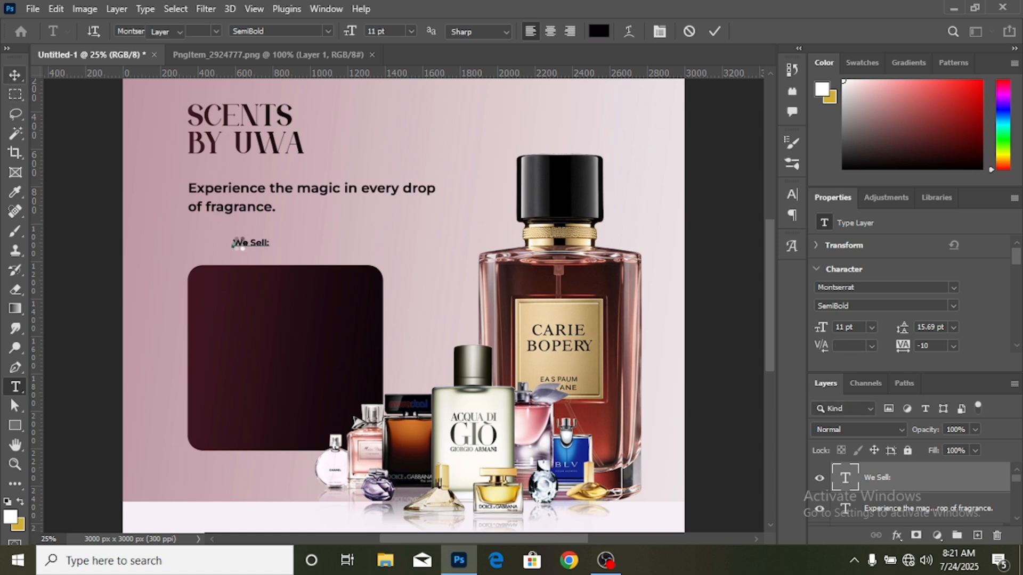
- Scale the "We Sell:" text up proportionally to about 226%
key(ctrl+t)
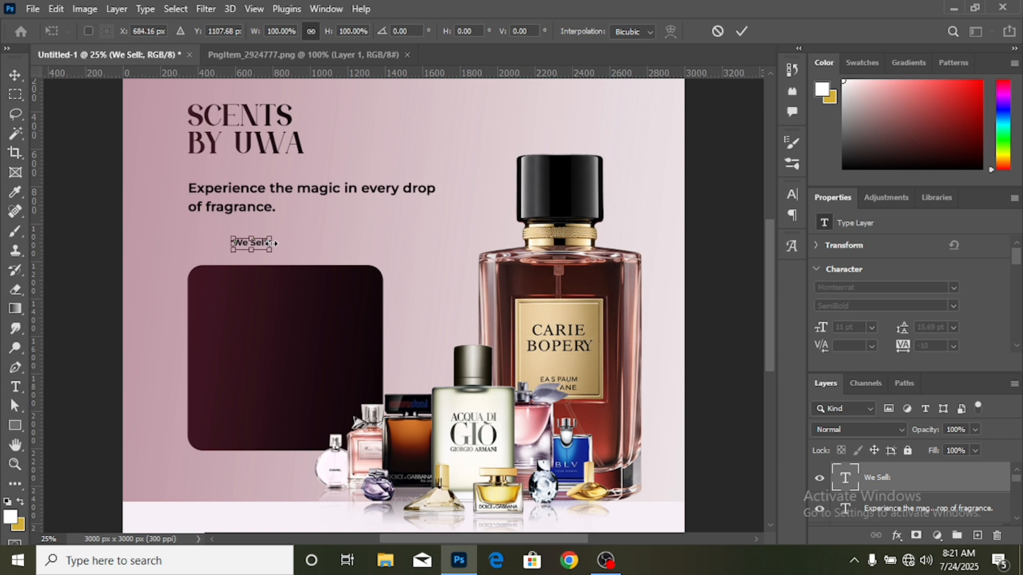
drag(271, 243, 314, 241)
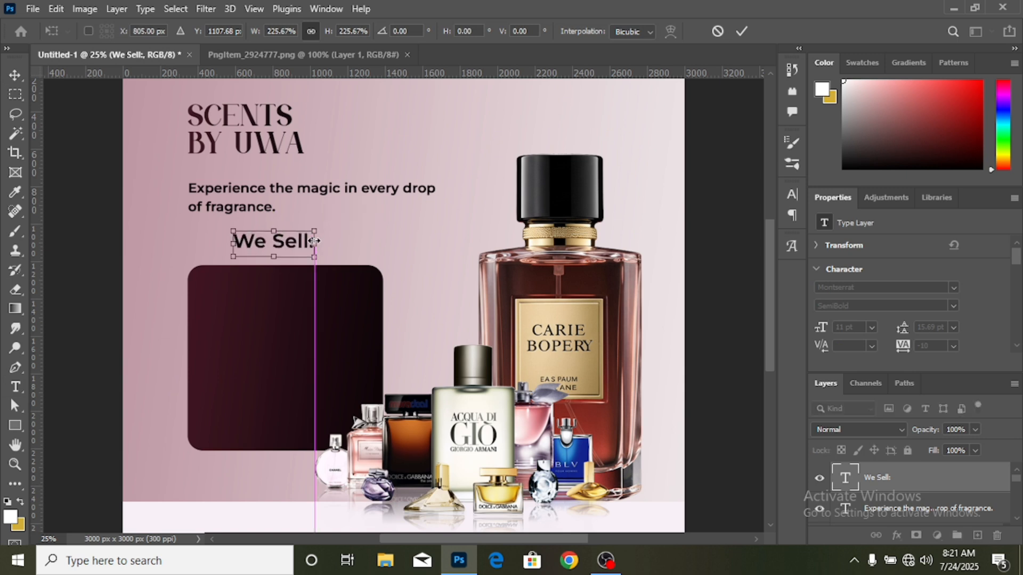
click(743, 36)
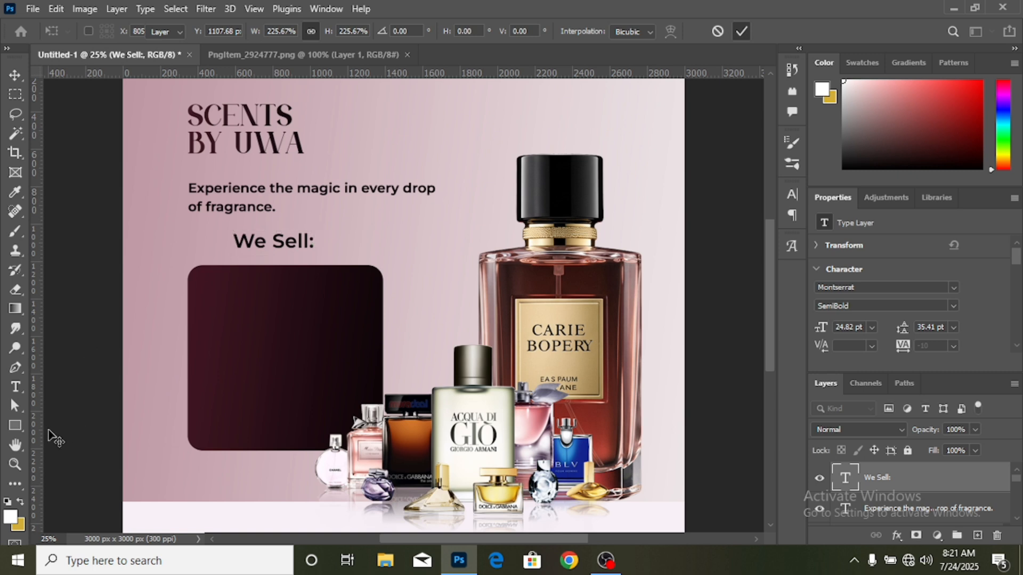
- Draw a rectangle about 512 x 168 px around "We Sell:" and place the text layer above it
click(15, 425)
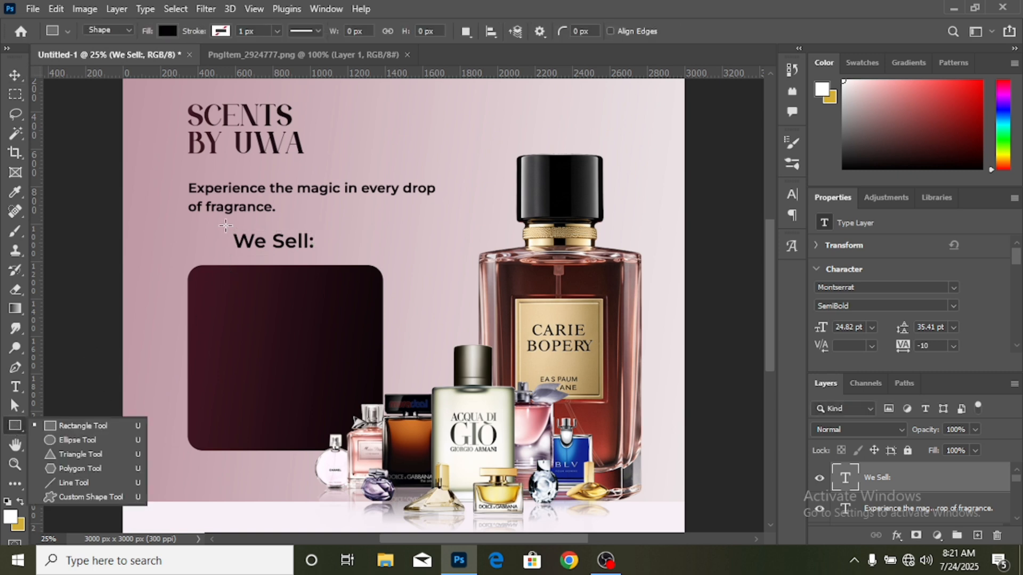
drag(225, 226, 320, 256)
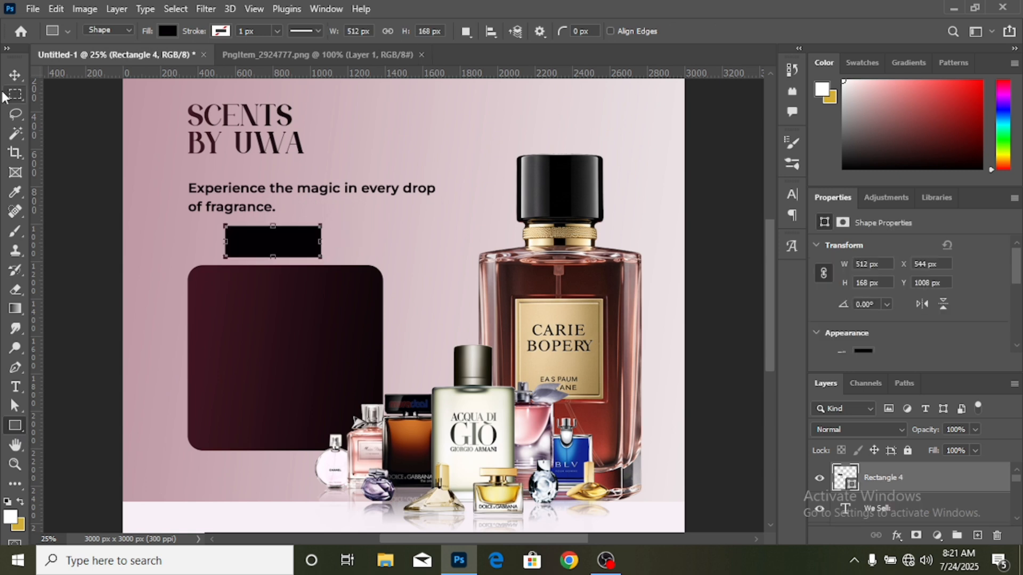
click(15, 75)
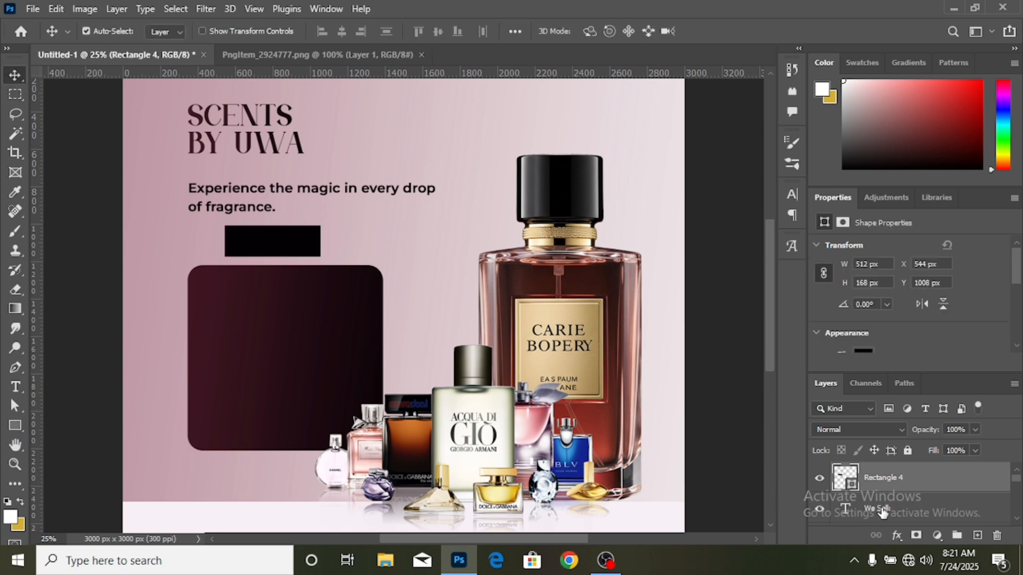
drag(880, 510, 884, 473)
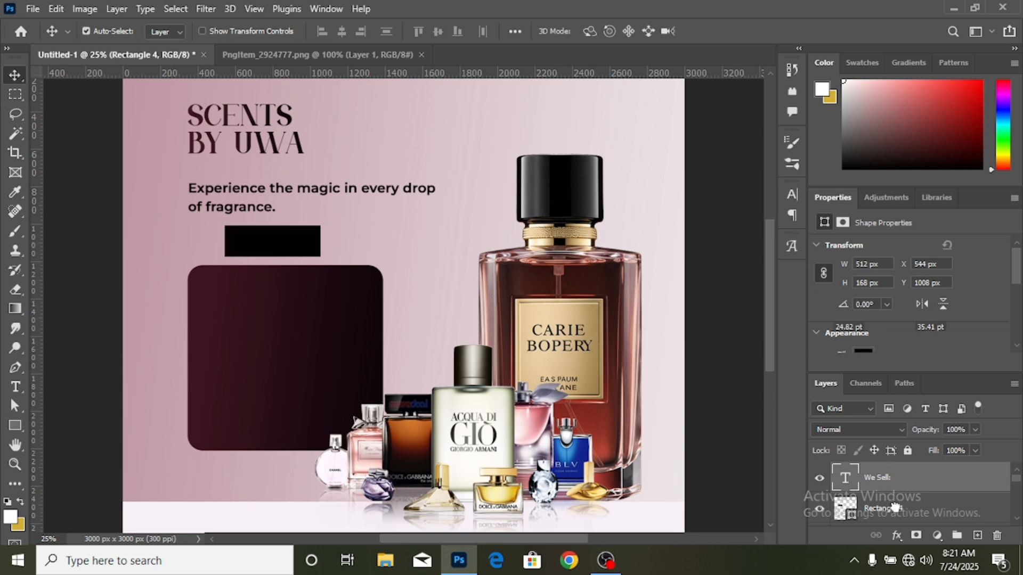
- Fill the small rectangle behind "We Sell:" with the off-white recently used color
click(904, 518)
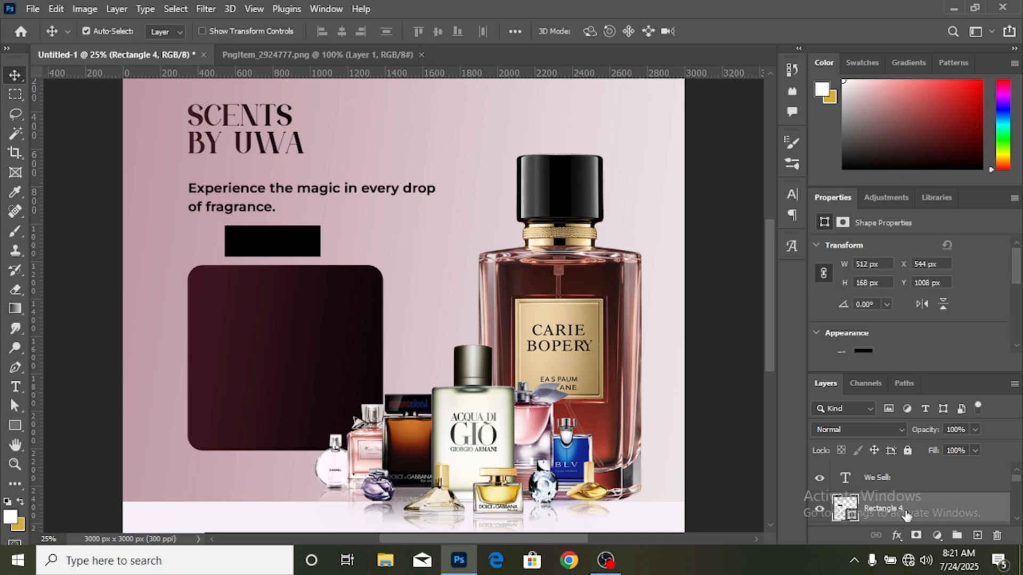
click(862, 346)
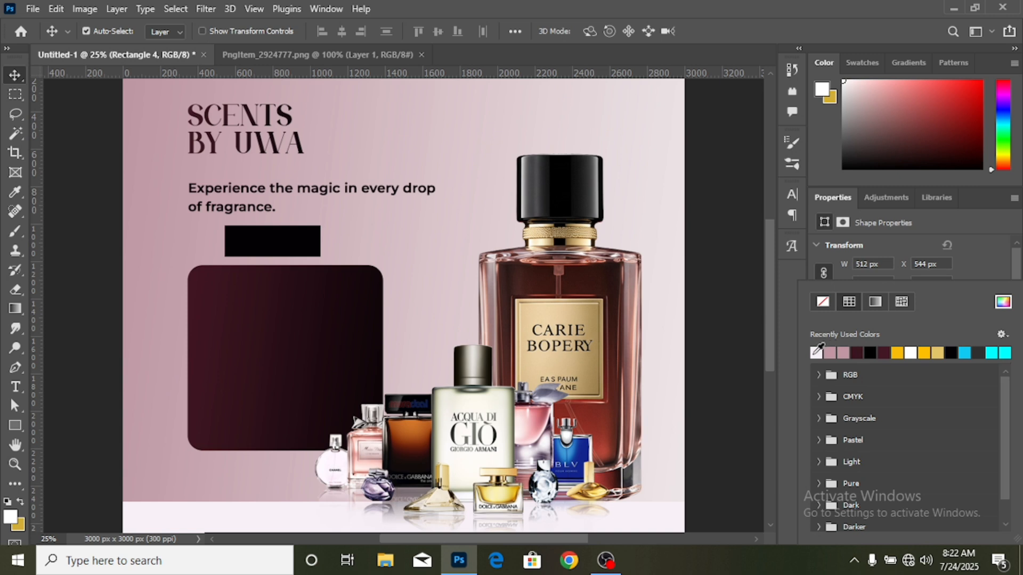
click(816, 351)
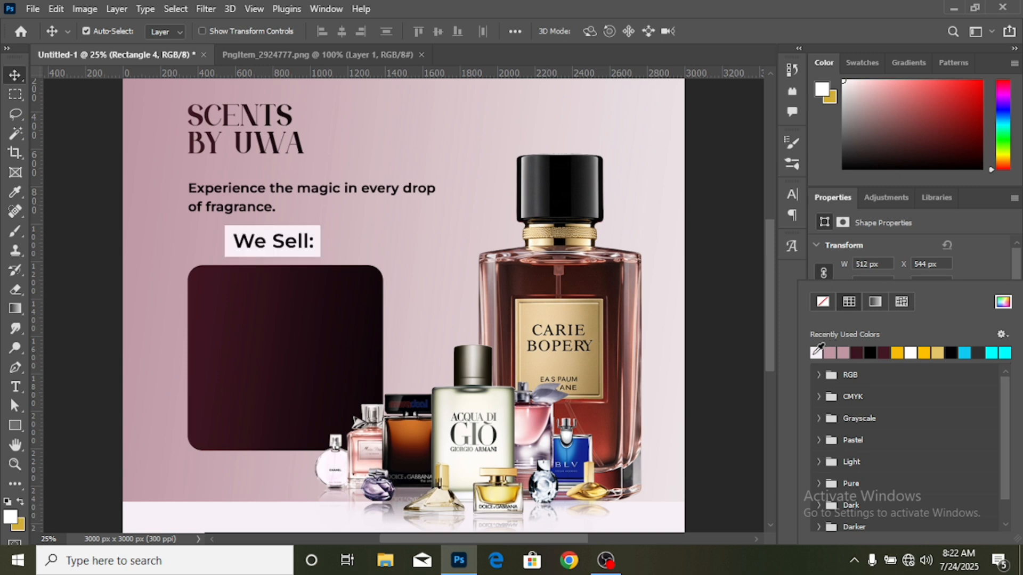
click(974, 271)
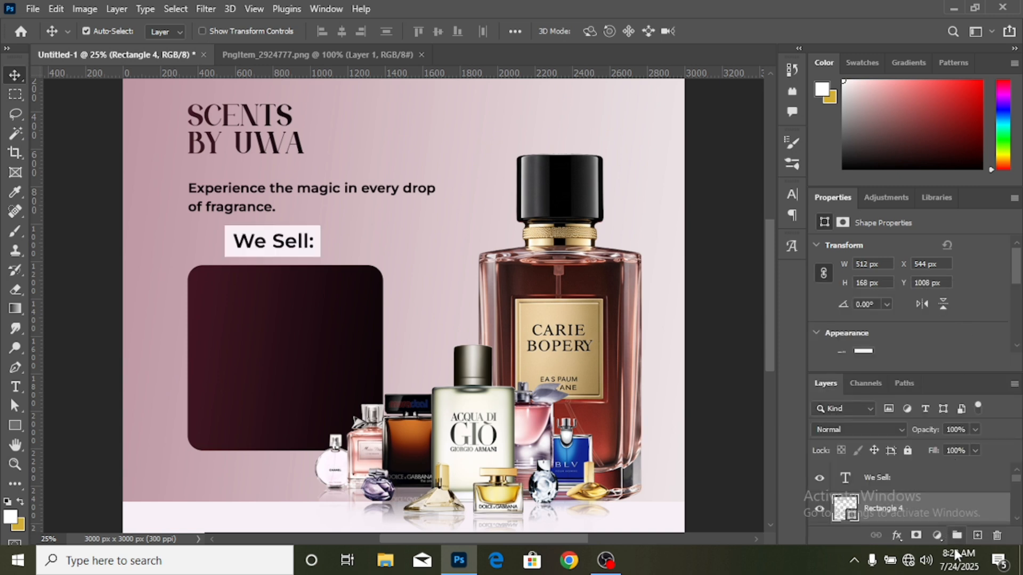
- Scale the "We Sell:" text and its off-white rectangle together to about 78% and fit them into the maroon panel's upper-left corner
ctrl+click(930, 485)
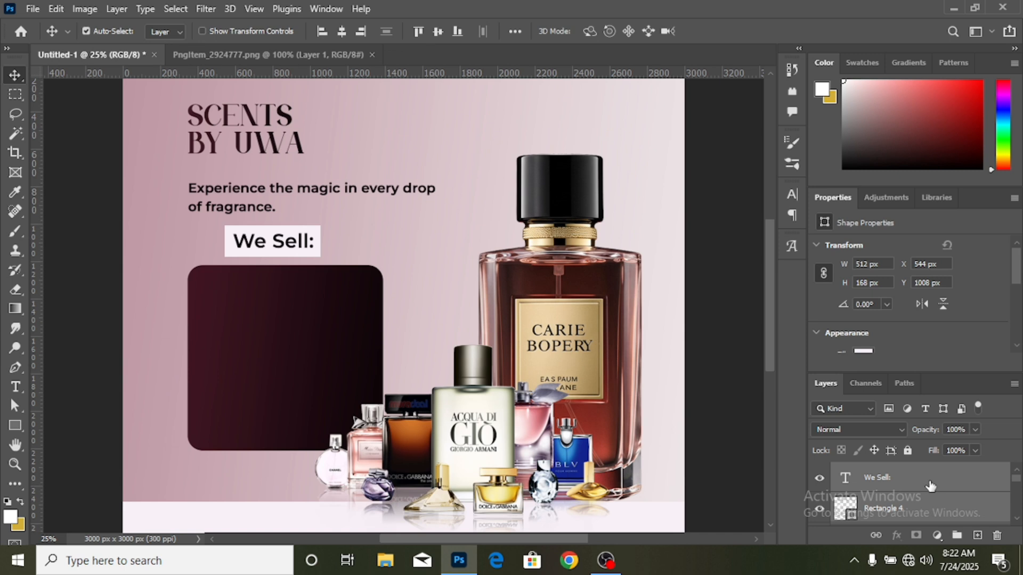
key(ctrl+t)
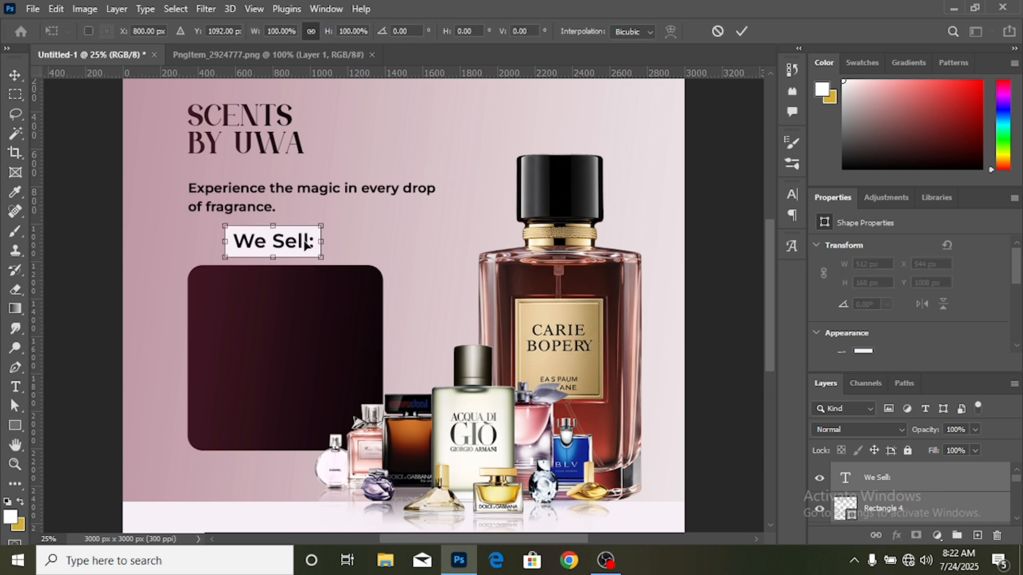
drag(307, 246, 251, 281)
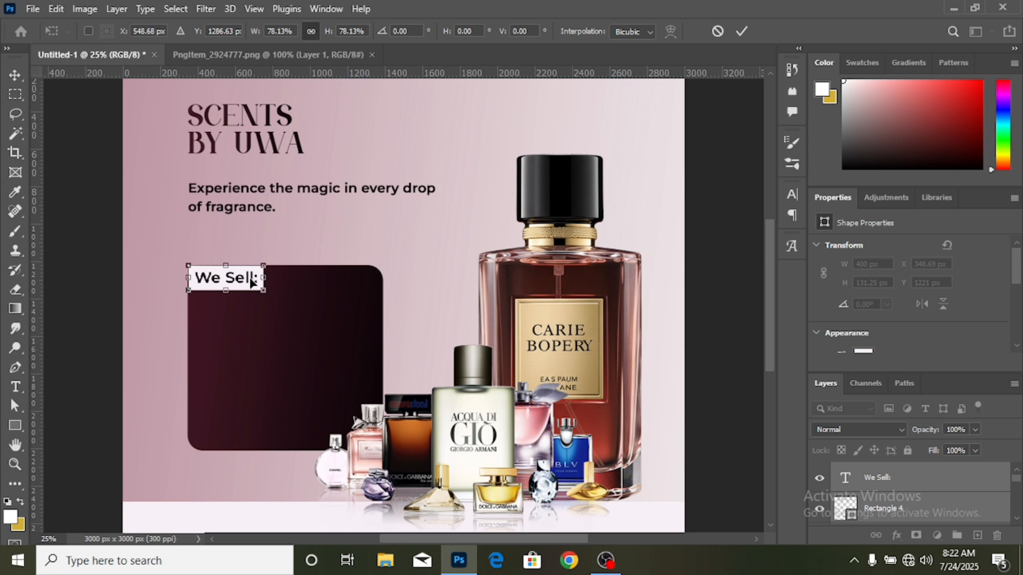
click(741, 31)
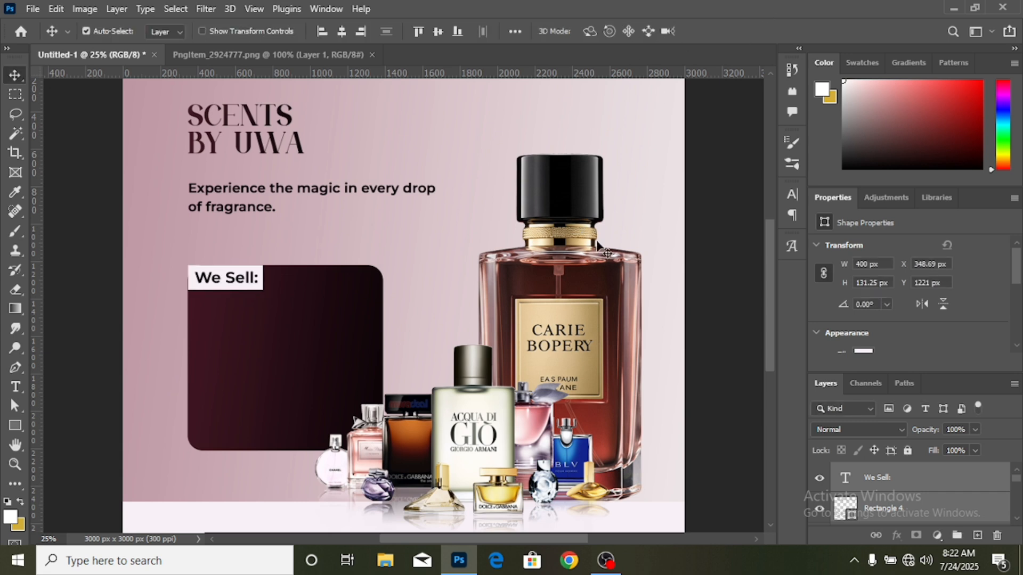
scroll(607, 261, down, 1)
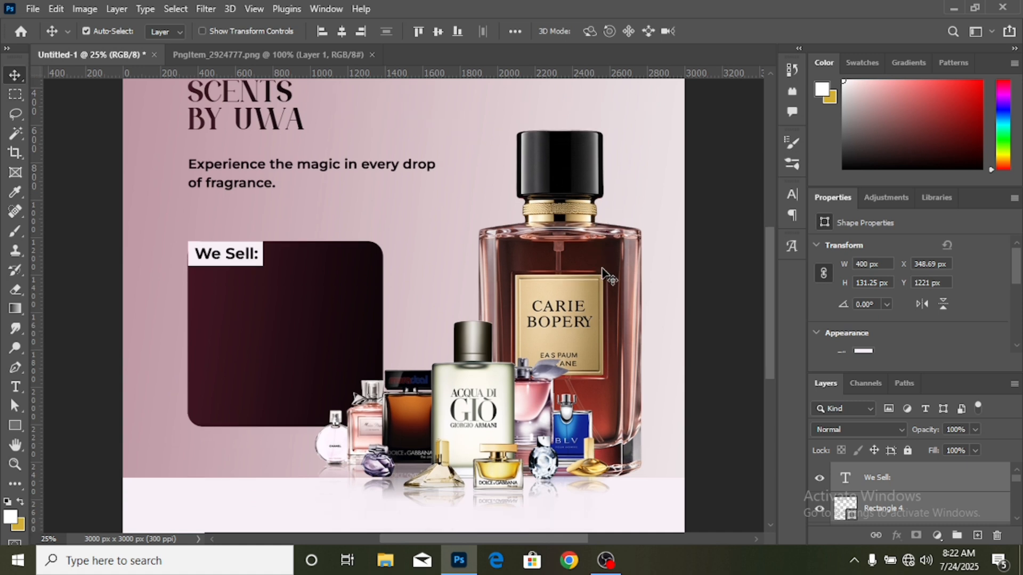
click(105, 338)
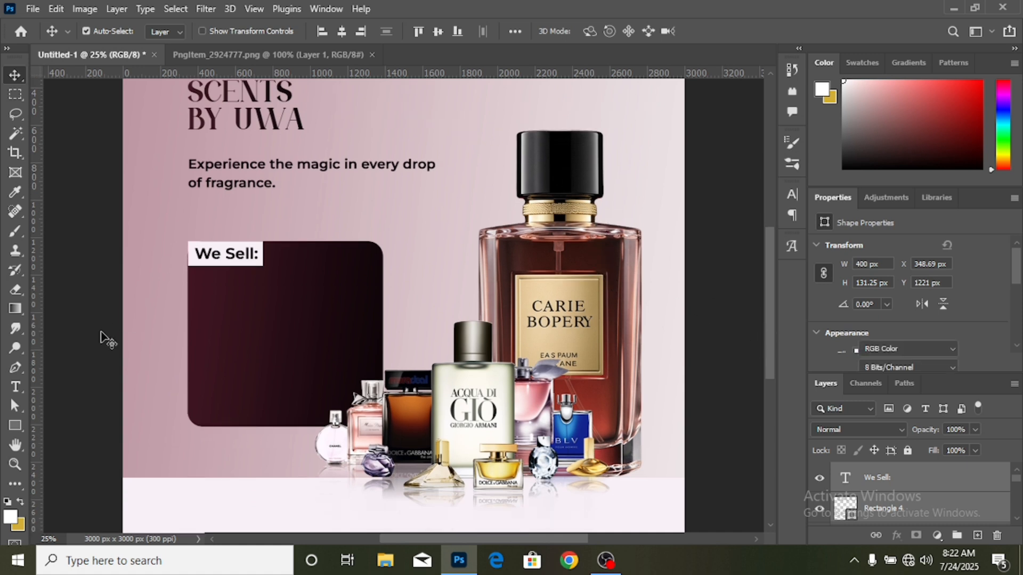
- Rebreak the tagline into two lines reading "Experience the magic in" and "every drop of fragrance."
click(16, 387)
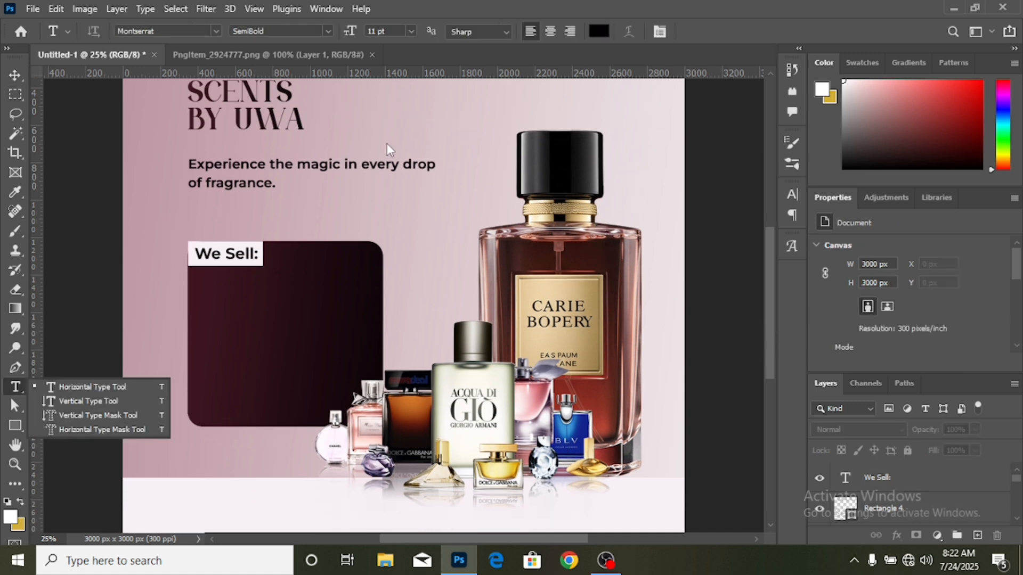
click(366, 163)
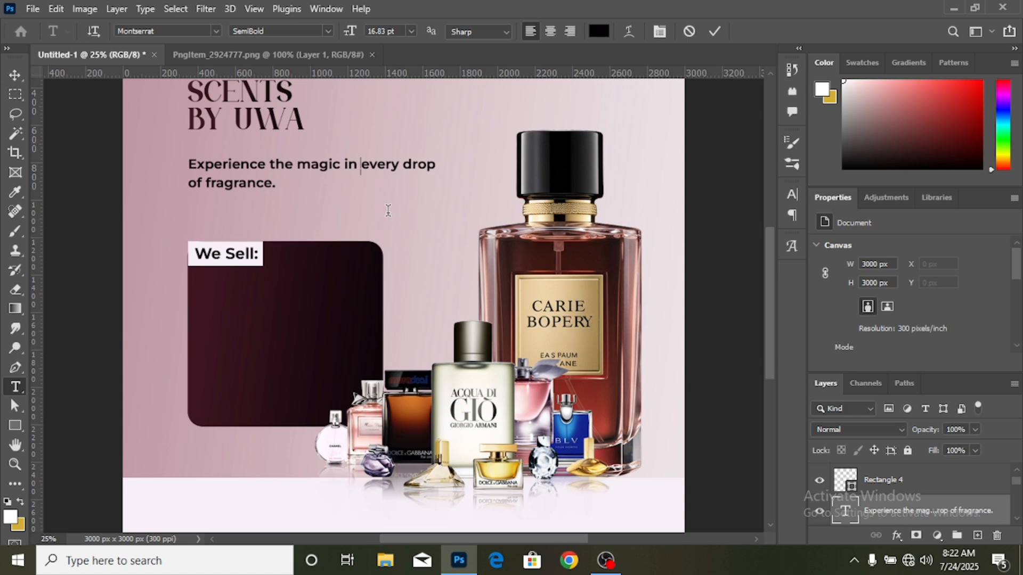
key(Return)
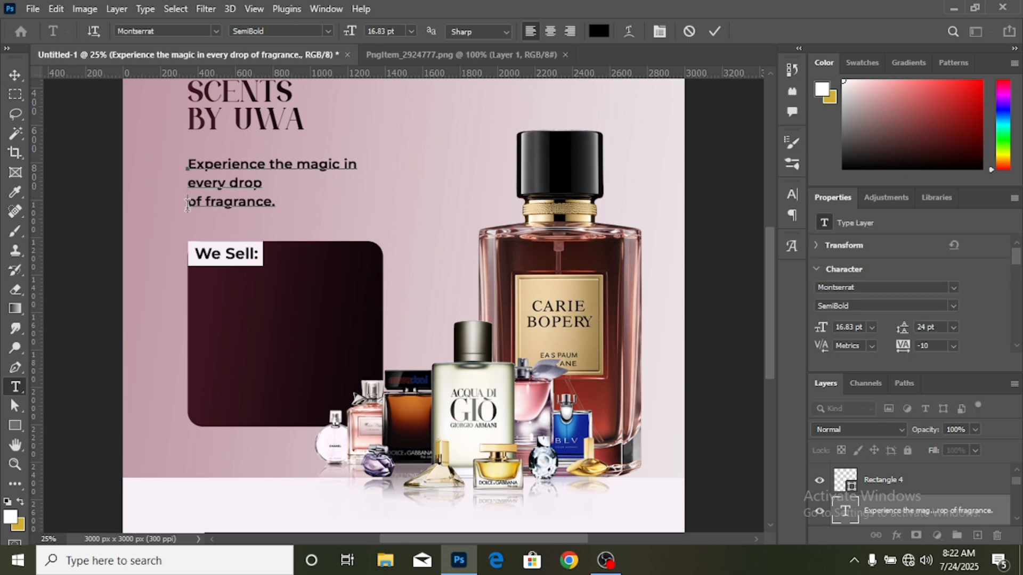
key(Delete)
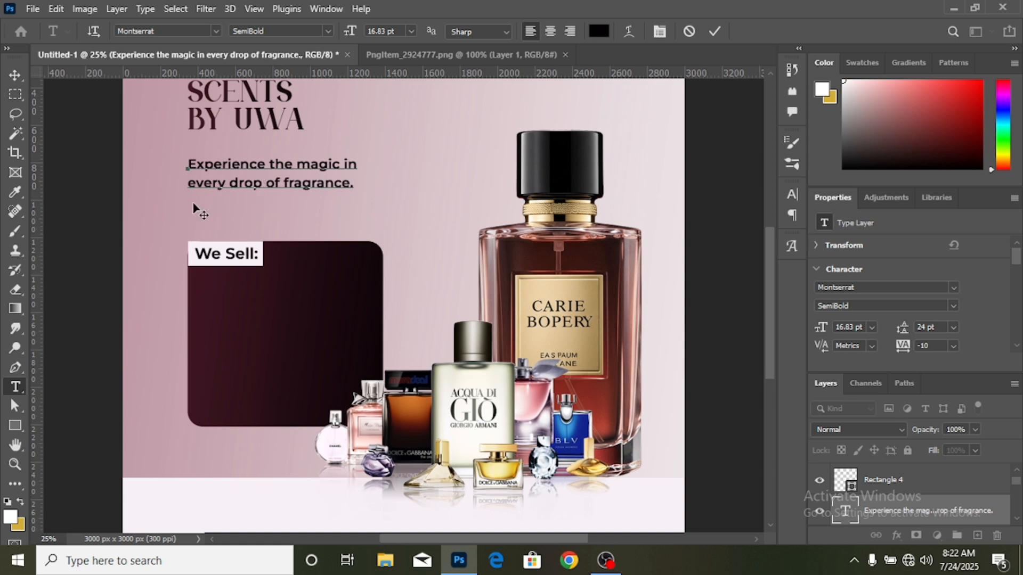
click(13, 75)
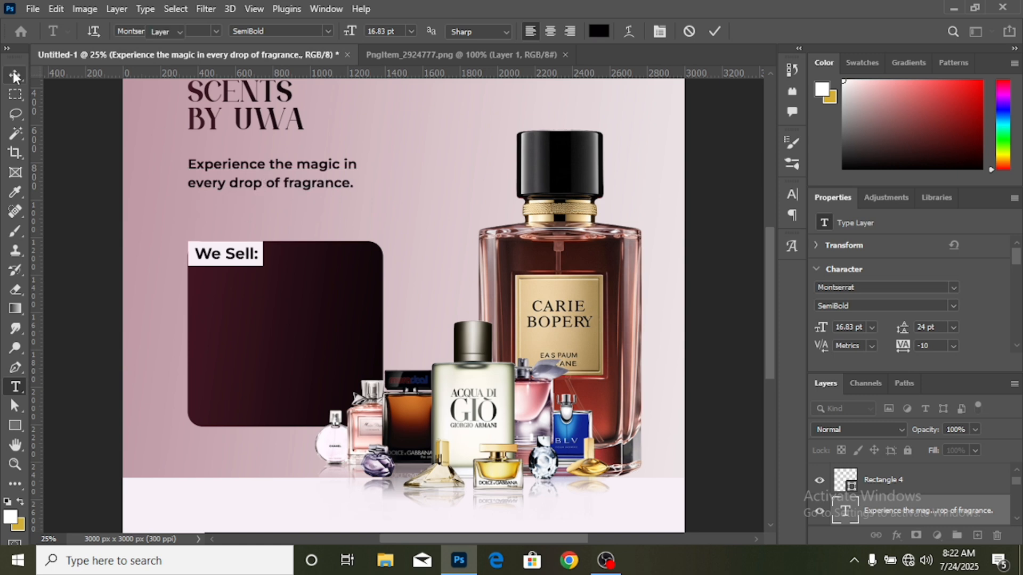
- Scale the tagline up proportionally to about 150% and shift it slightly down to sit between the headline and the maroon panel
key(ctrl+t)
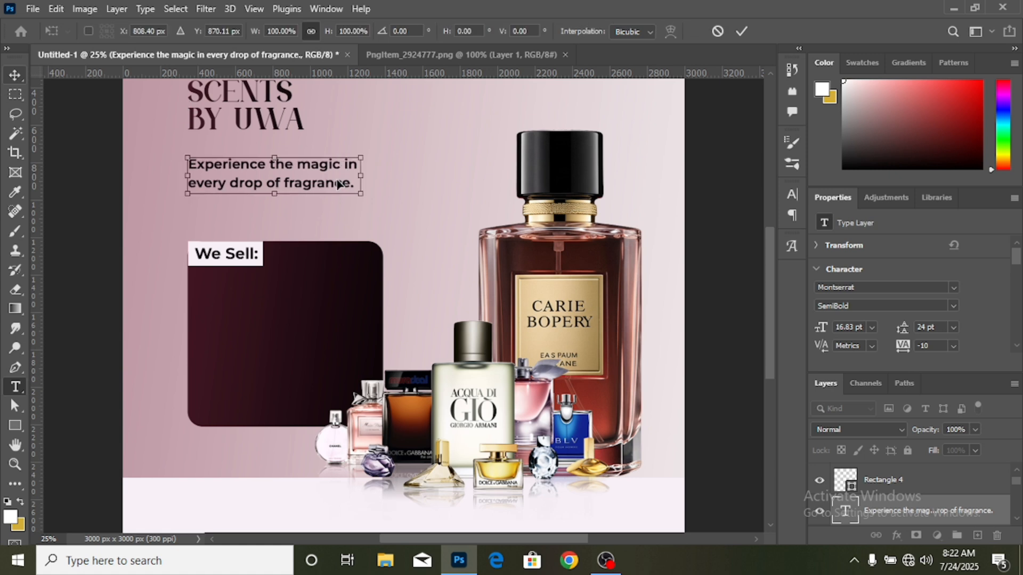
drag(392, 175, 450, 176)
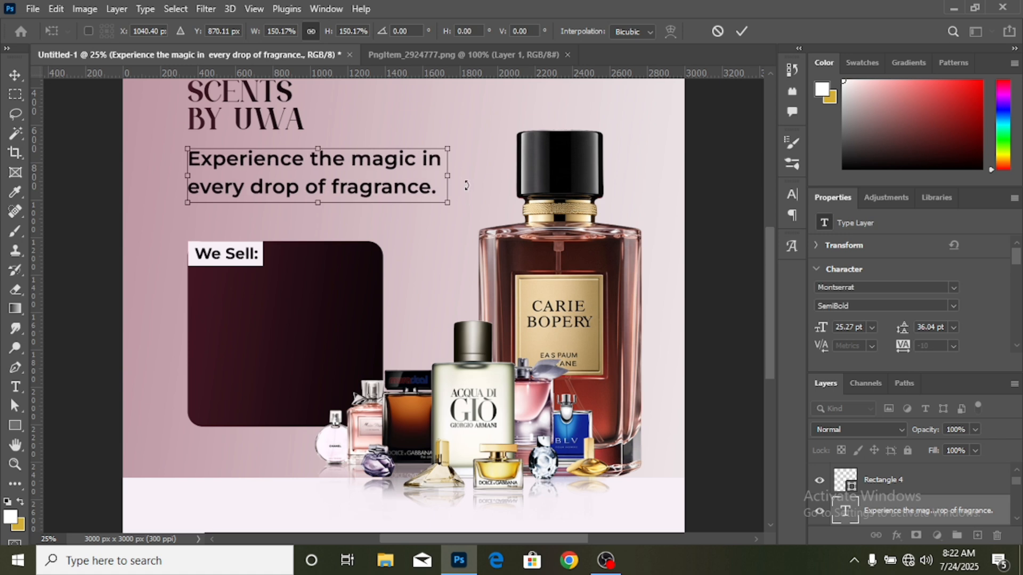
click(743, 35)
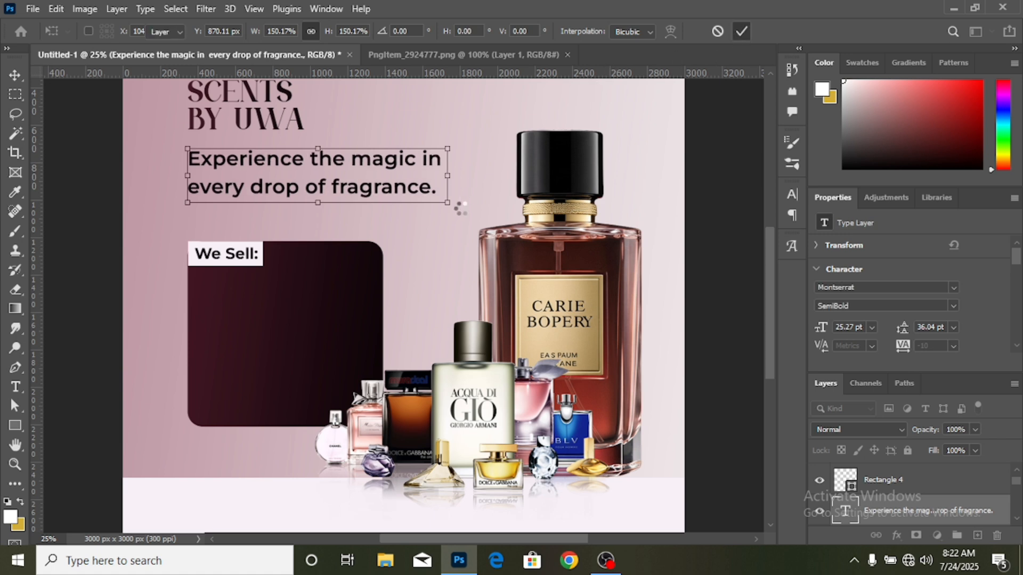
scroll(383, 208, up, 3)
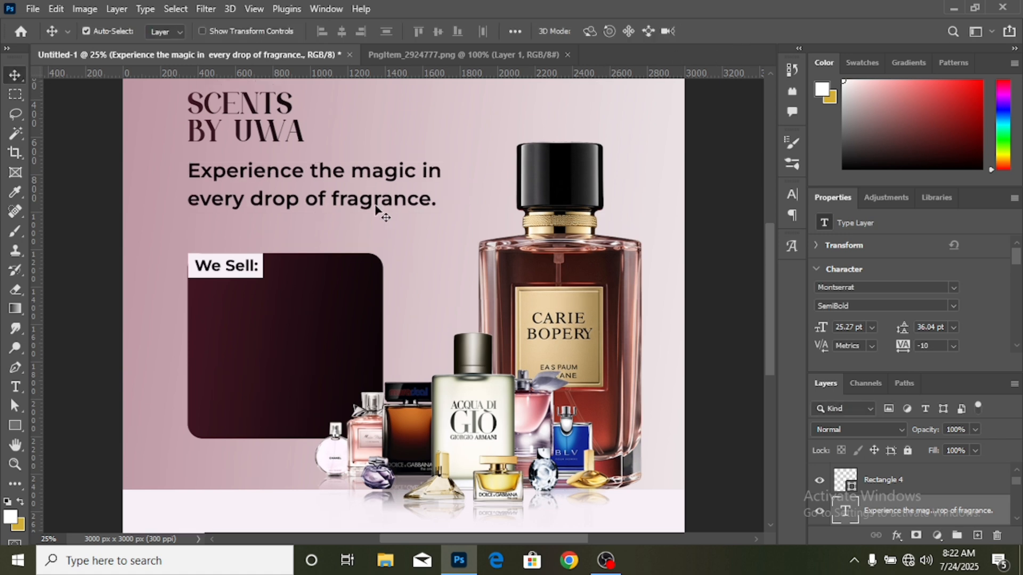
drag(394, 225, 393, 241)
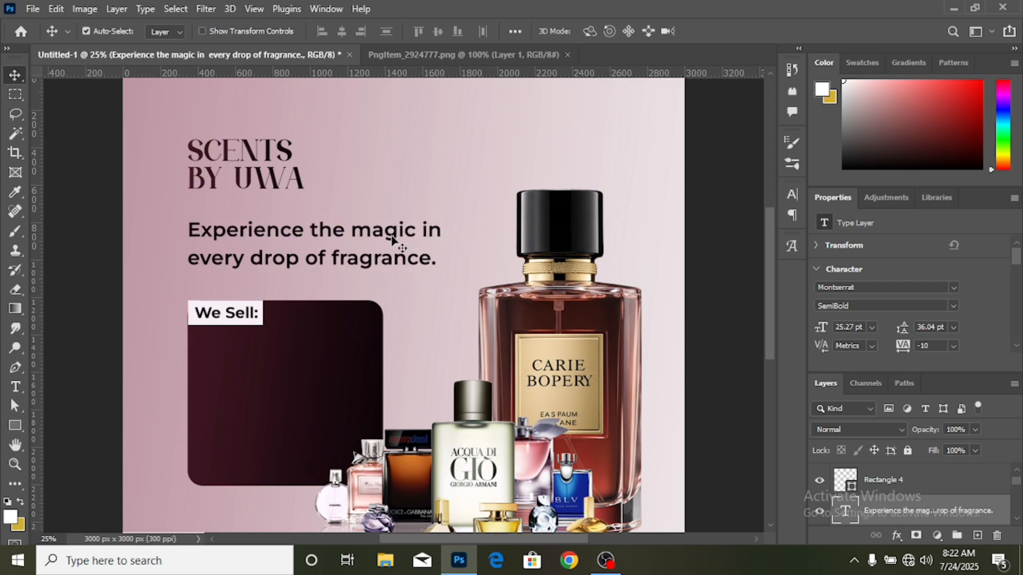
- Change the font weight of the whole tagline to Montserrat Medium
key(ctrl+minus)
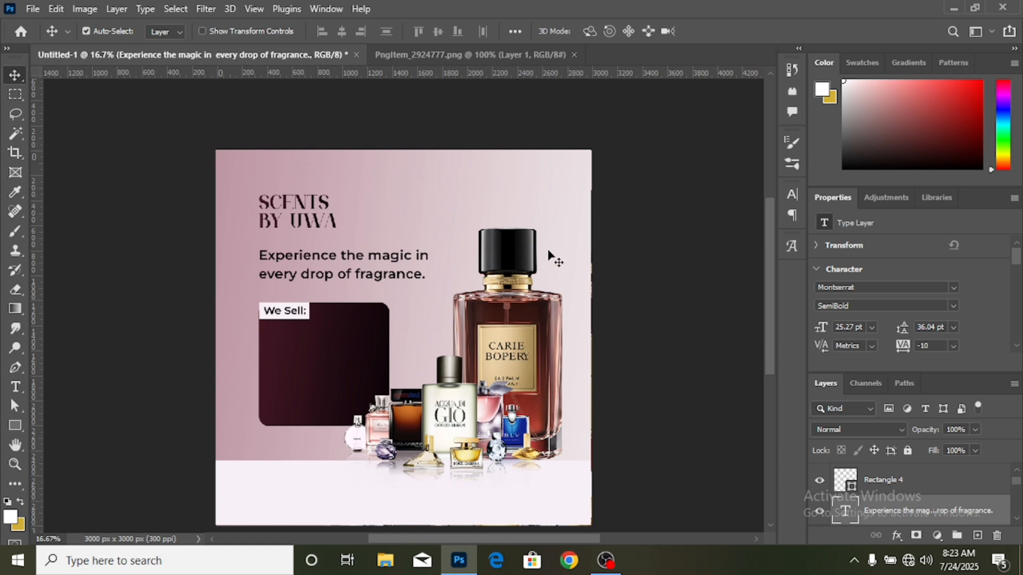
scroll(548, 255, down, 1)
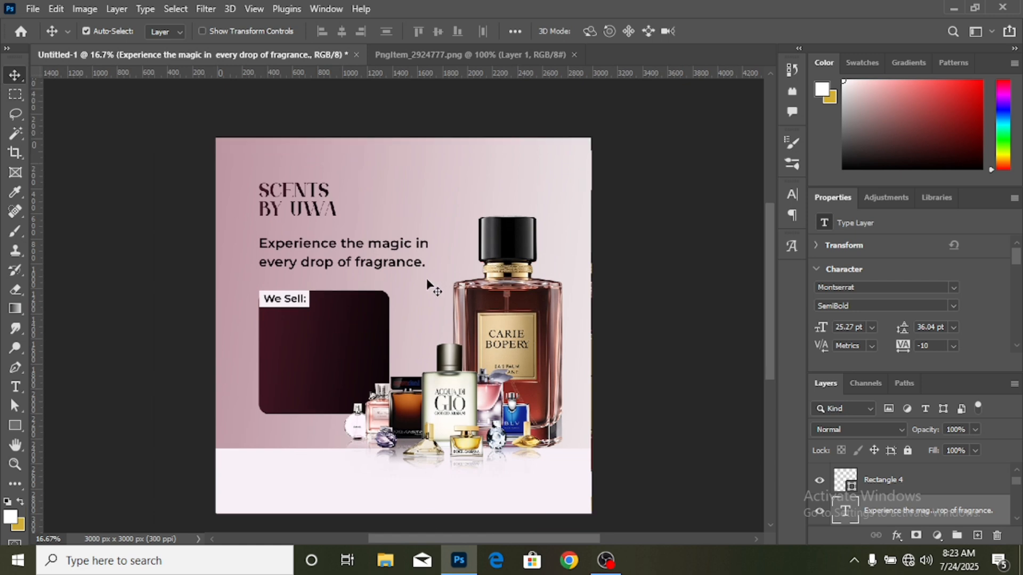
key(ctrl+plus)
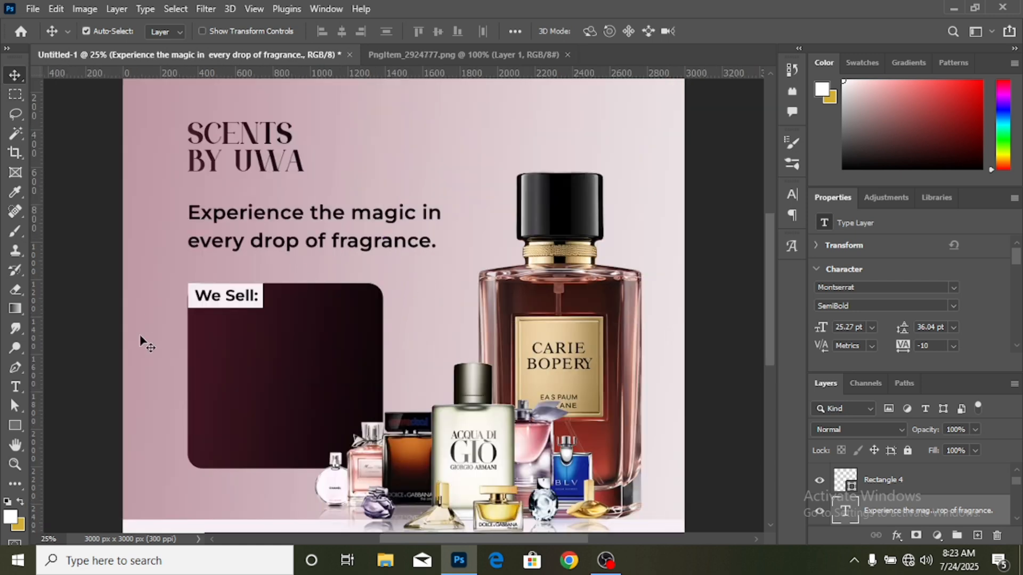
click(16, 390)
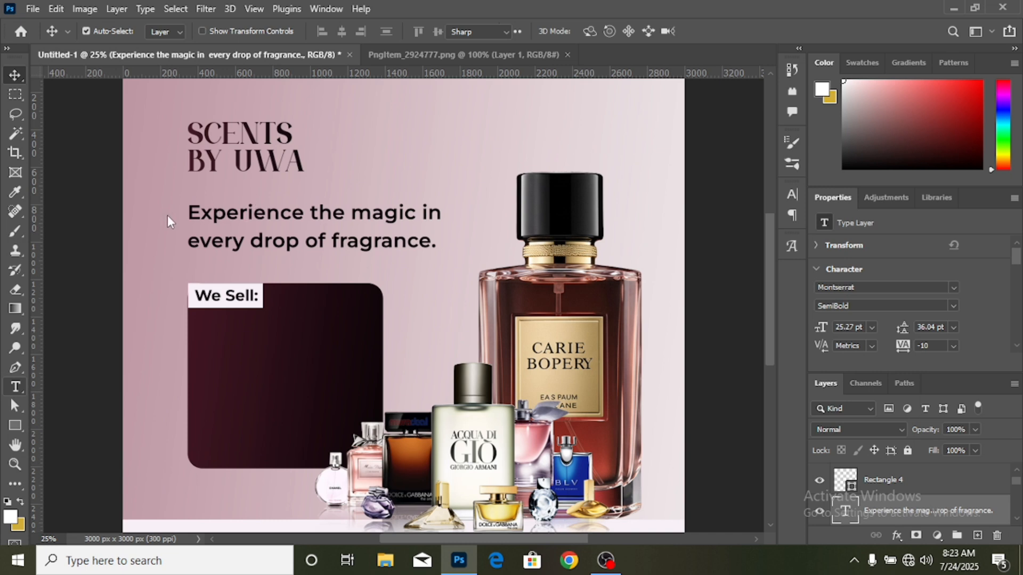
drag(191, 212, 454, 245)
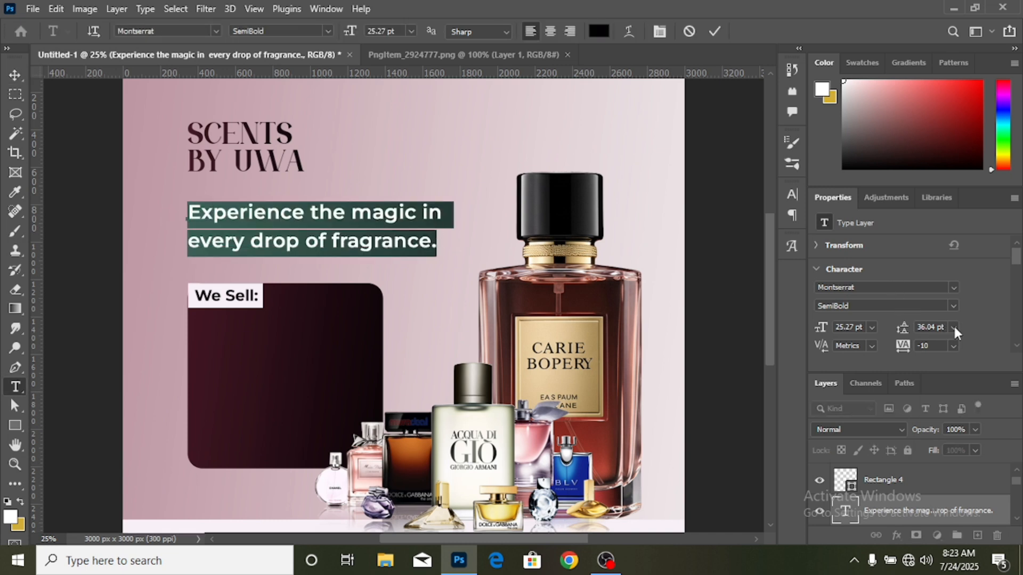
click(952, 307)
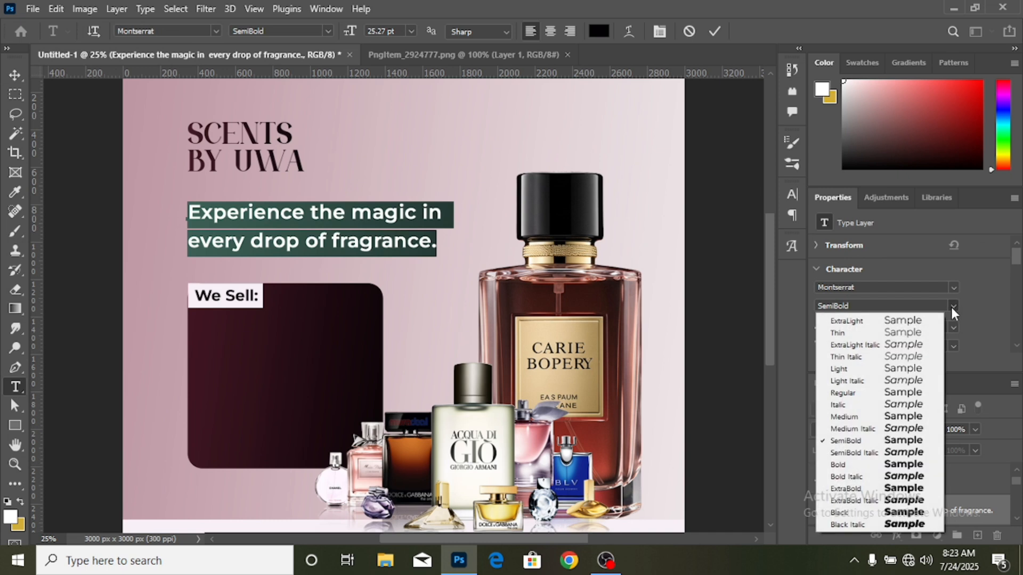
click(917, 416)
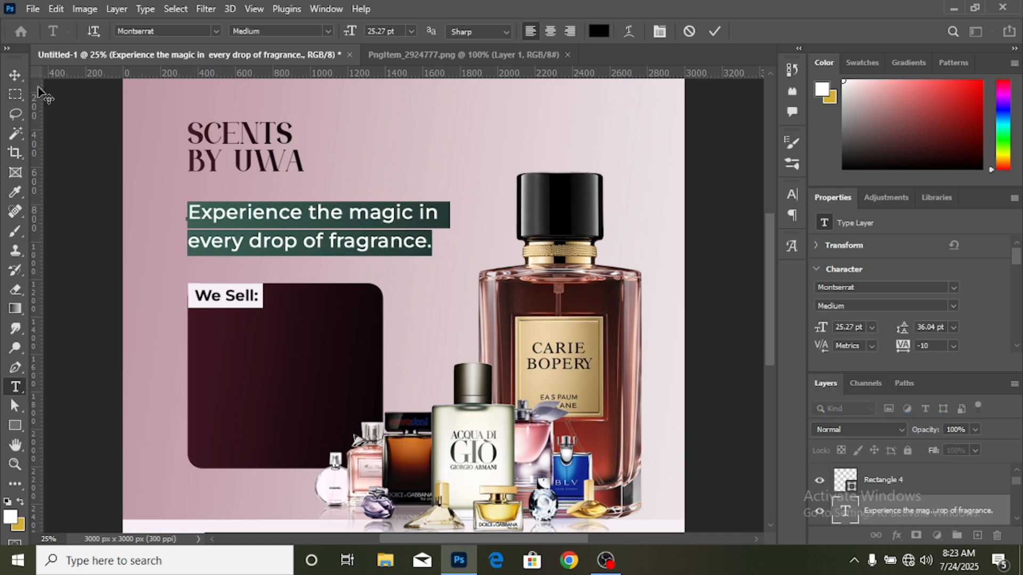
click(13, 75)
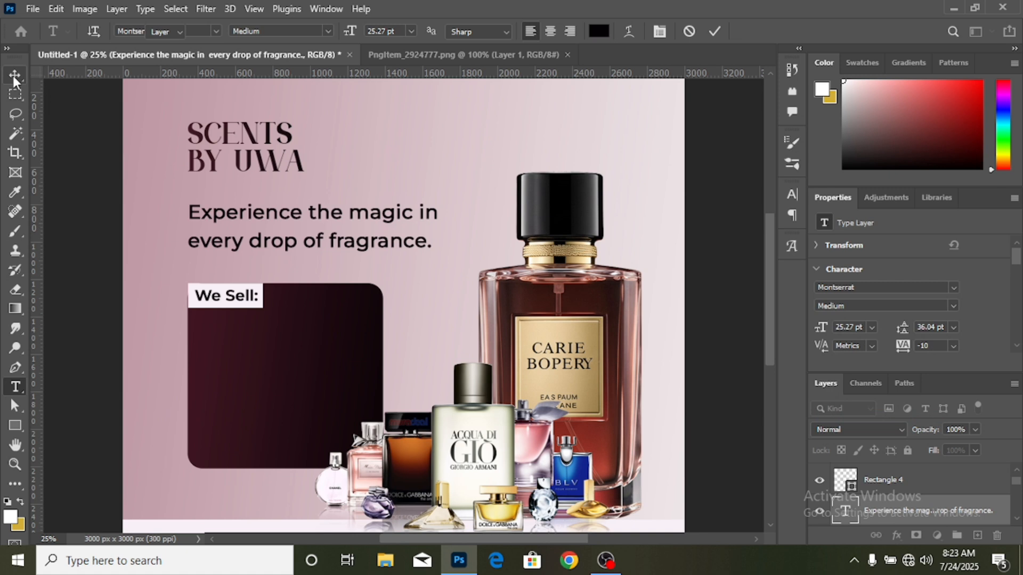
click(13, 75)
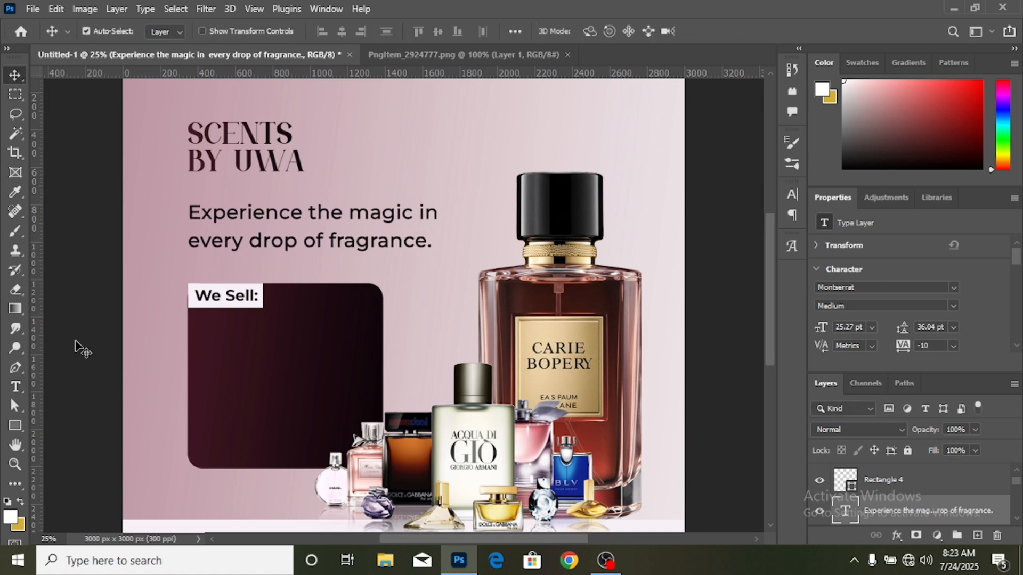
- Draw a thin black rectangle about 740 x 12 px under the tagline and move it to about X 352, Y 1124 px
click(15, 426)
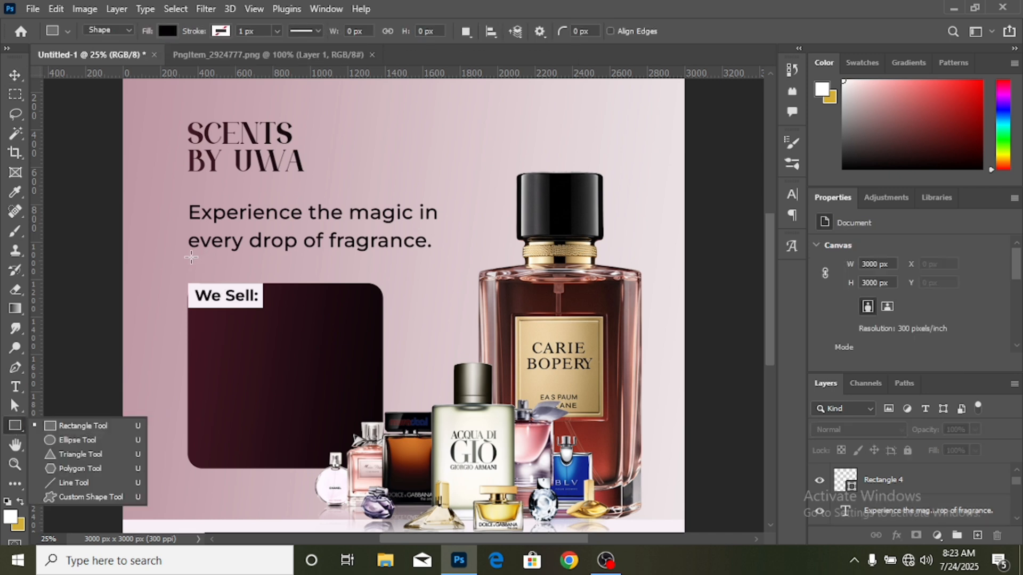
drag(191, 259, 329, 259)
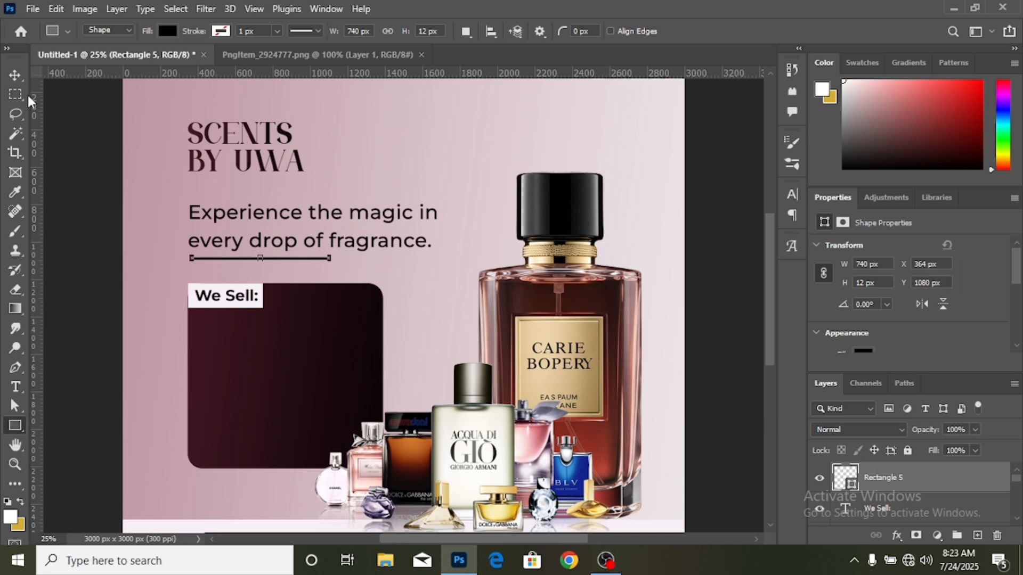
click(13, 74)
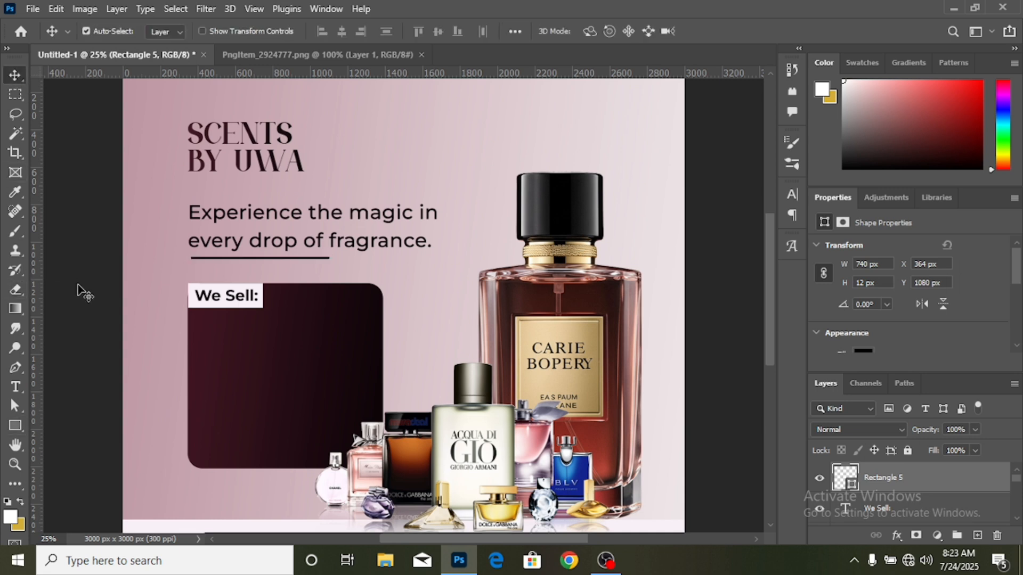
click(296, 261)
drag(300, 259, 301, 267)
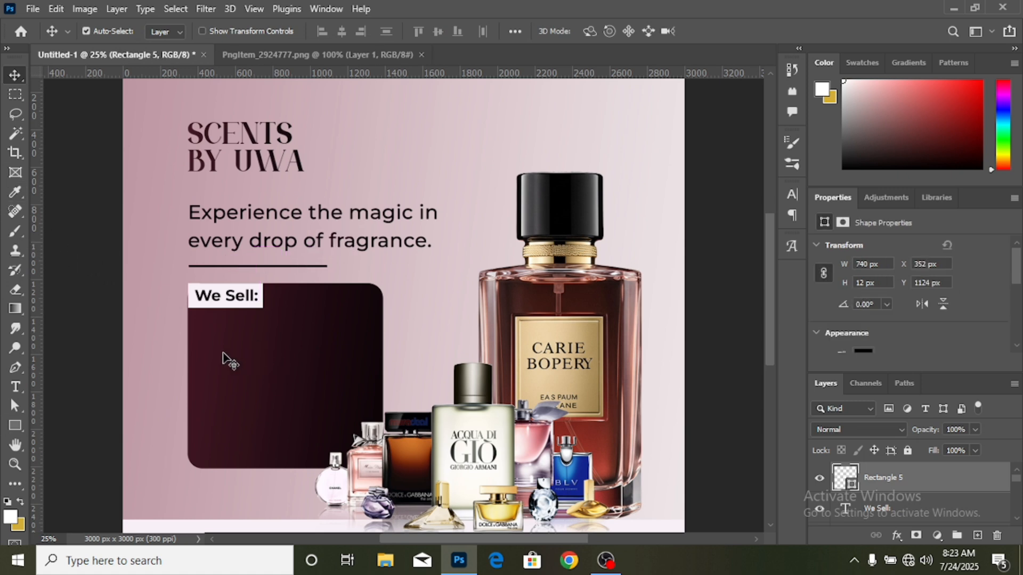
click(73, 314)
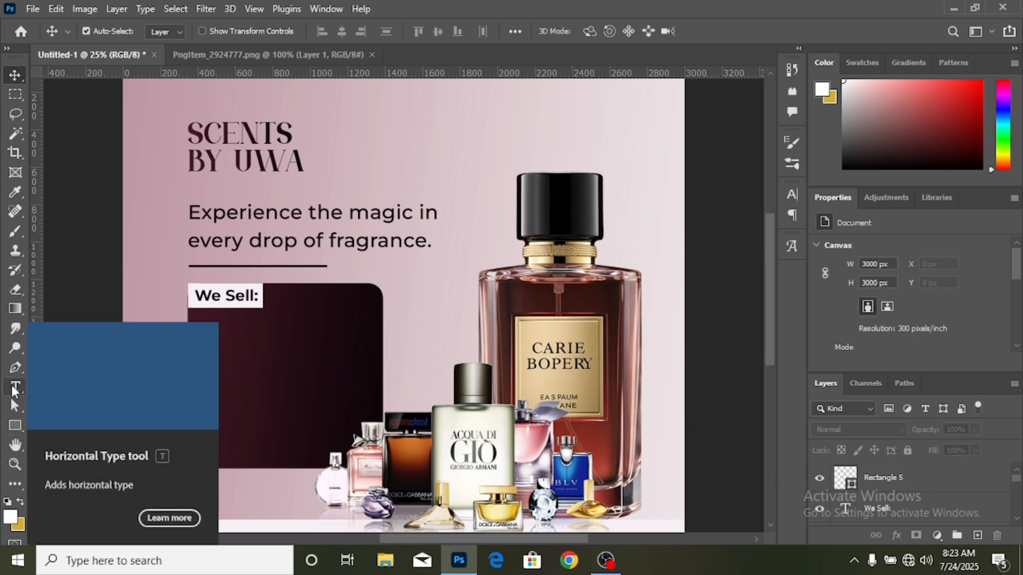
- Set the Horizontal Type tool's text color to white (fff)
click(16, 388)
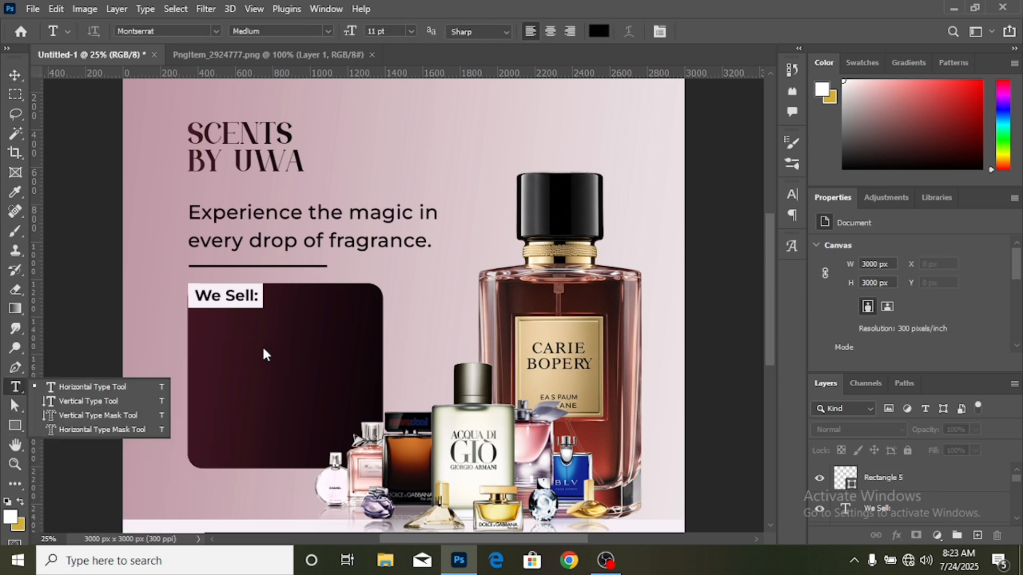
click(148, 389)
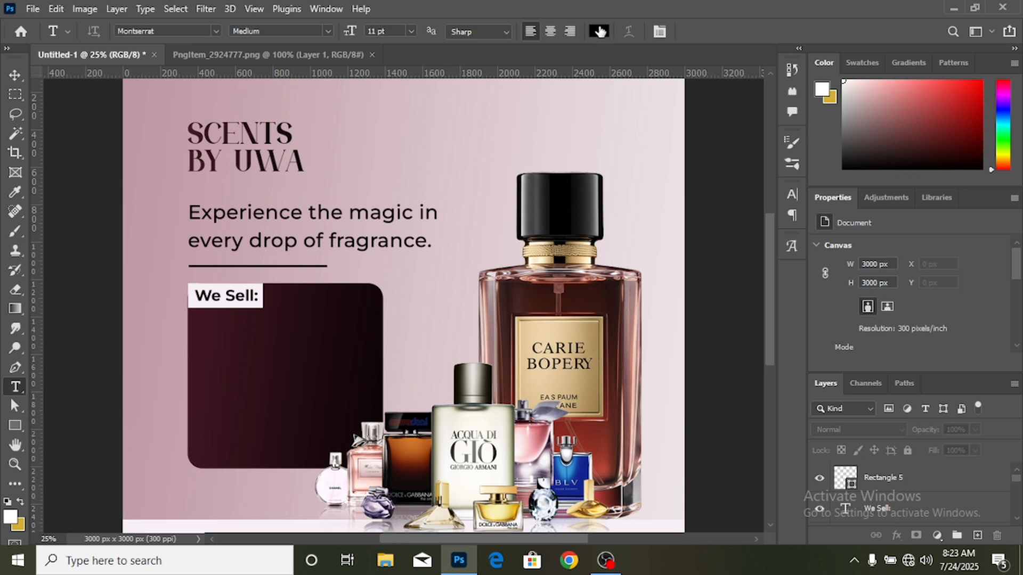
click(600, 32)
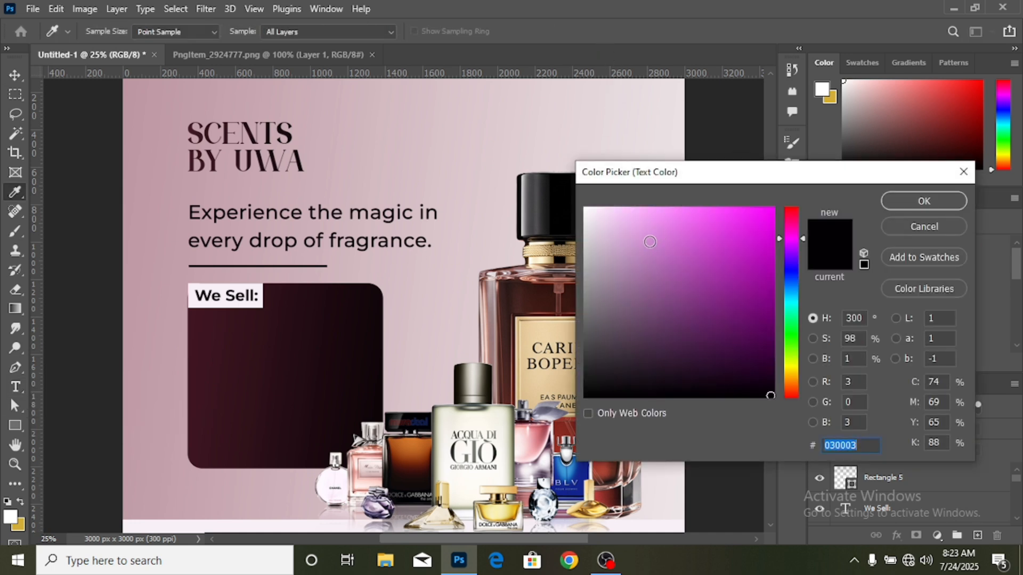
text(fff)
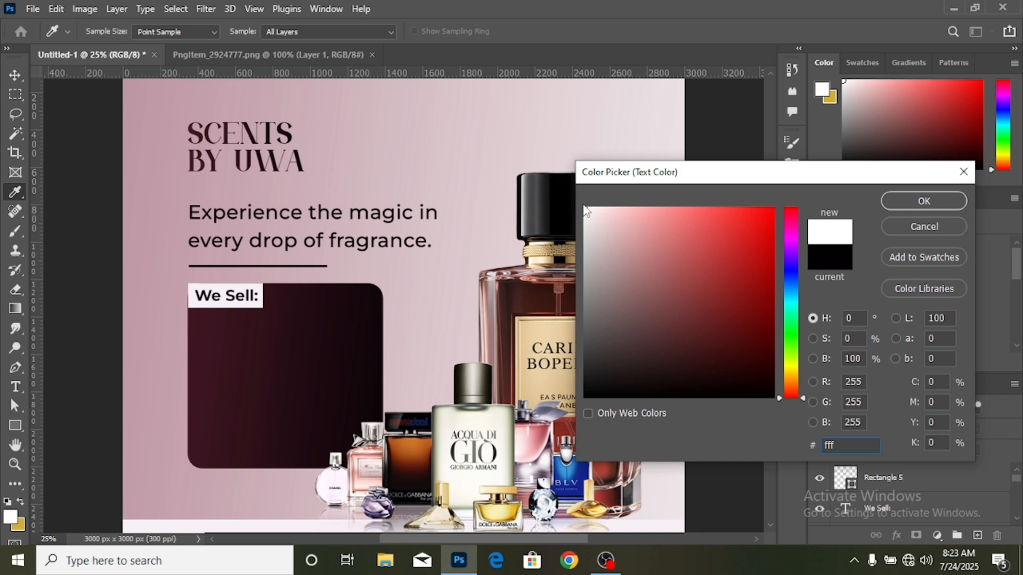
click(902, 201)
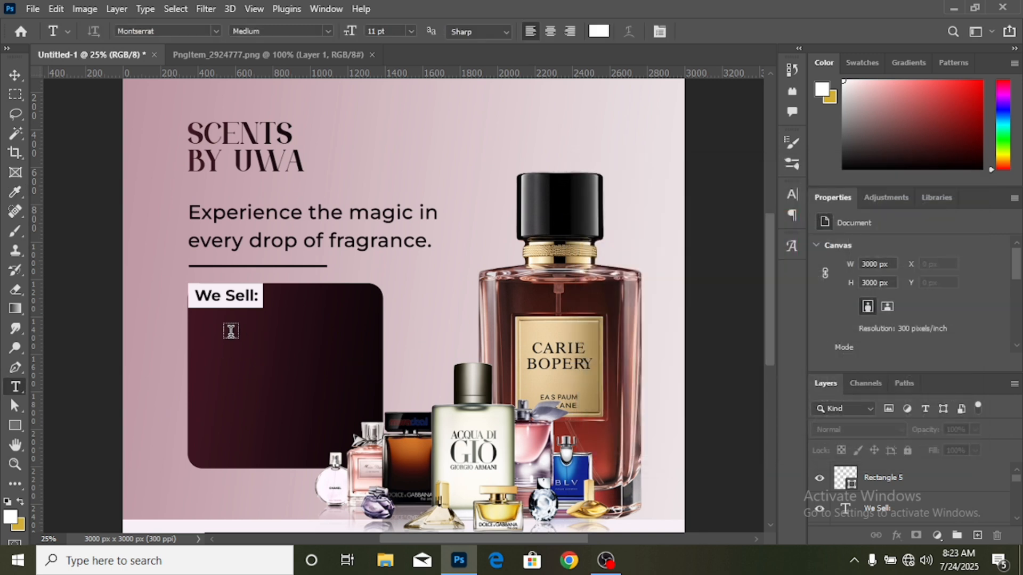
- Add a five-line text in the maroon panel reading "Oil perfumes", "Body spray", "Body mist", "Roll on" and "Air freshner"
click(231, 331)
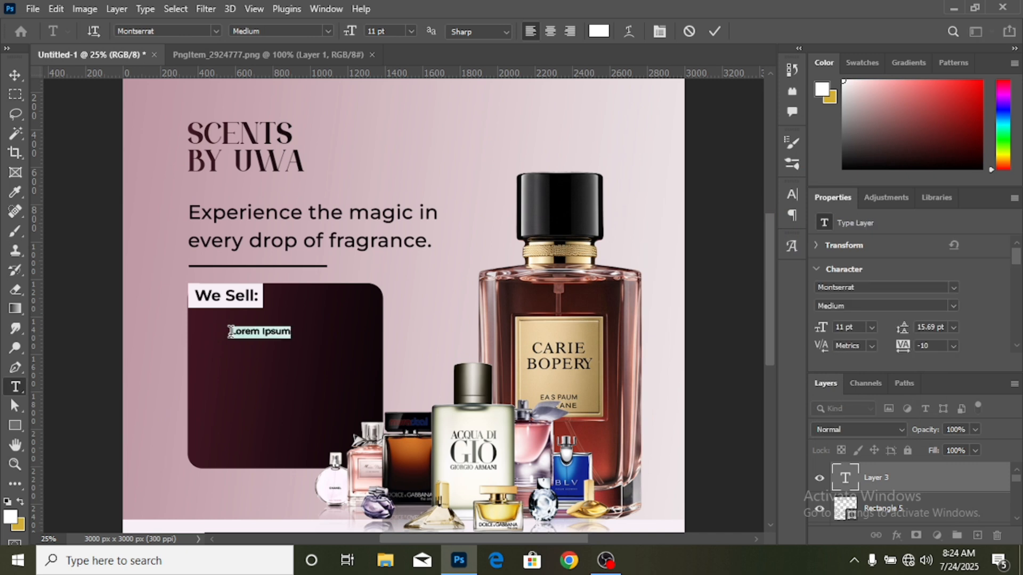
text(Oil)
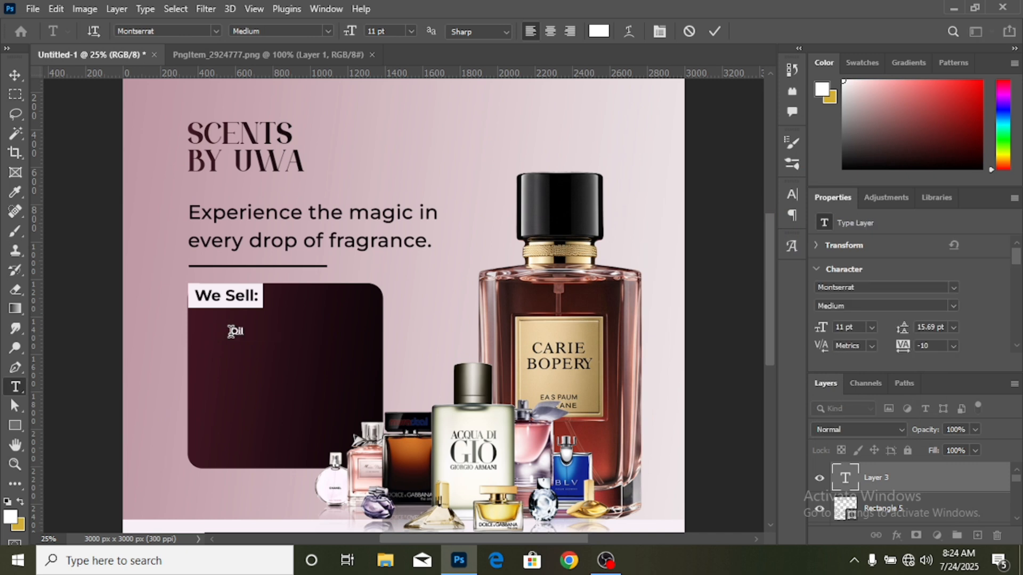
text( perfumes)
key(Return)
text(Body spray)
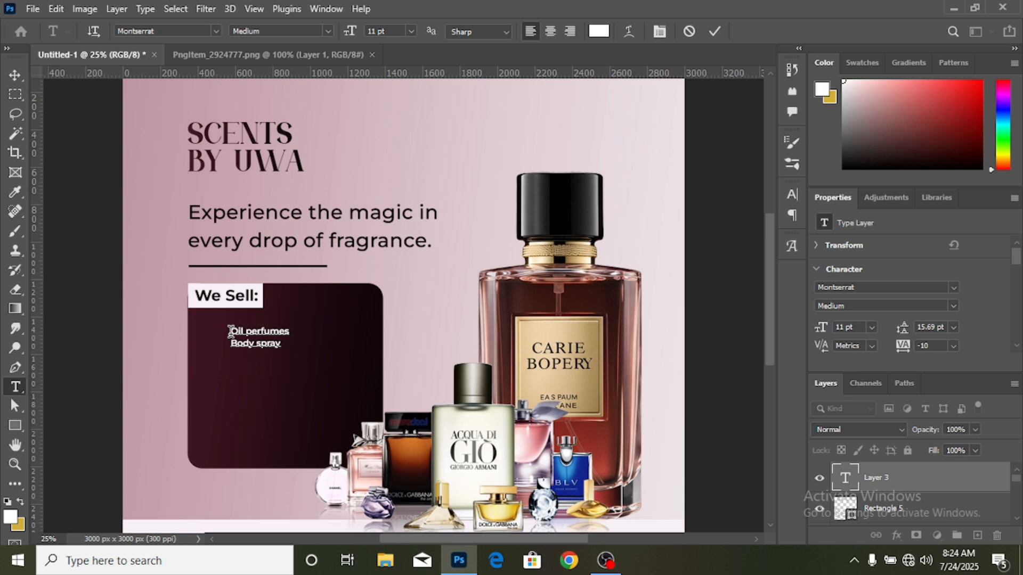
text( Body Mist)
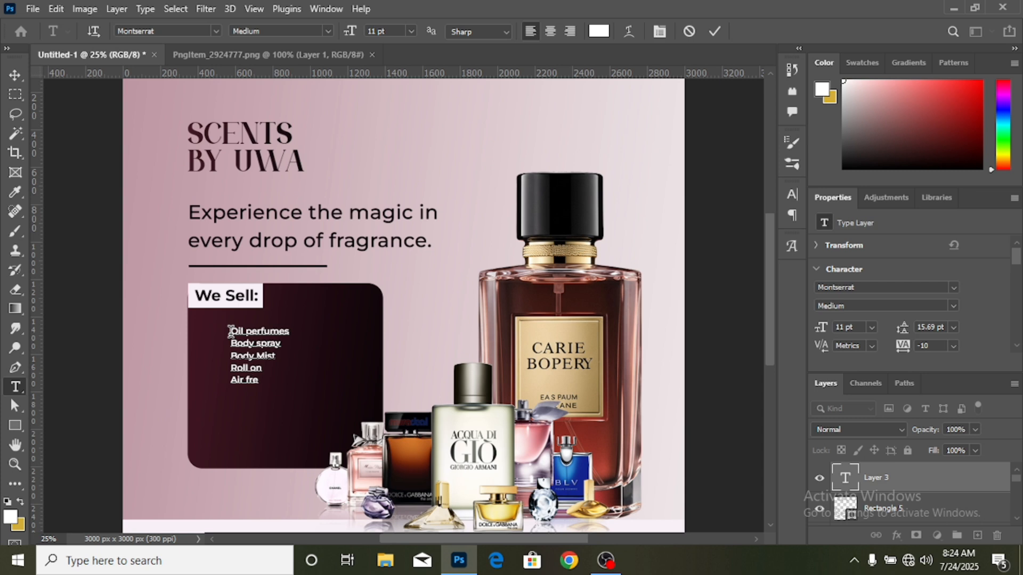
text(hner)
key(Delete)
text(m)
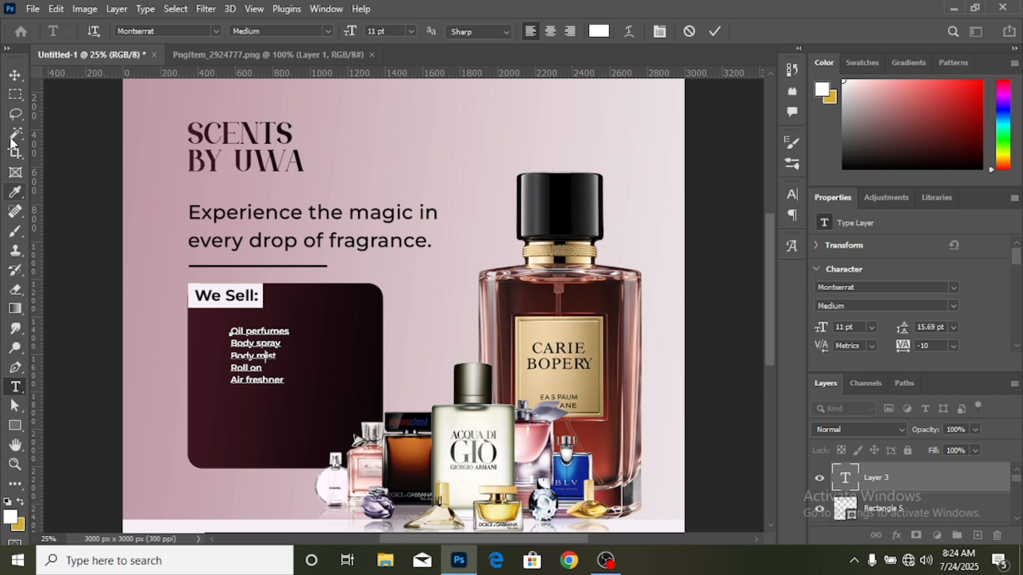
click(16, 76)
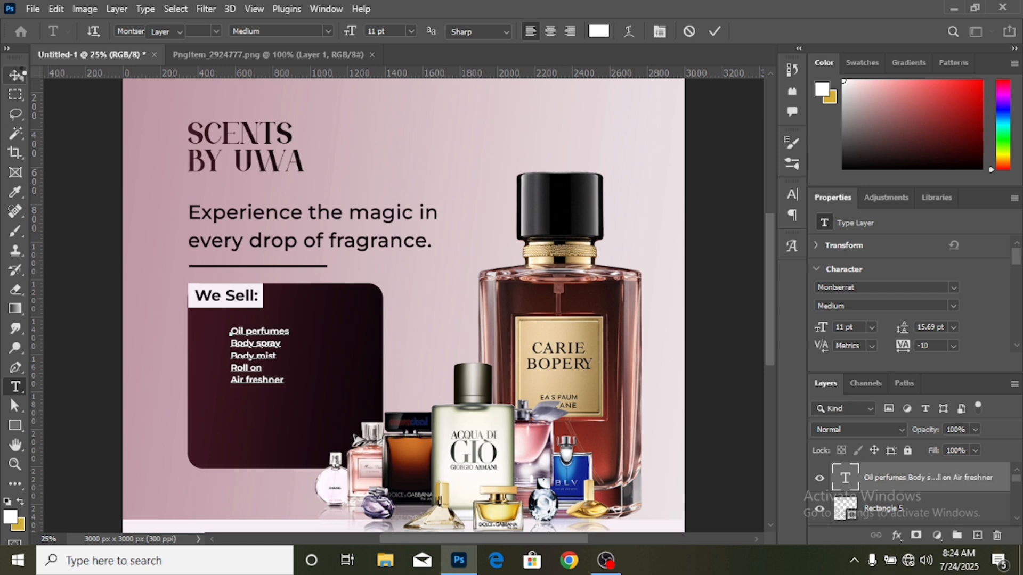
- Scale the product list up proportionally to about 166% inside the maroon panel and change its font weight to Montserrat Regular
key(ctrl+t)
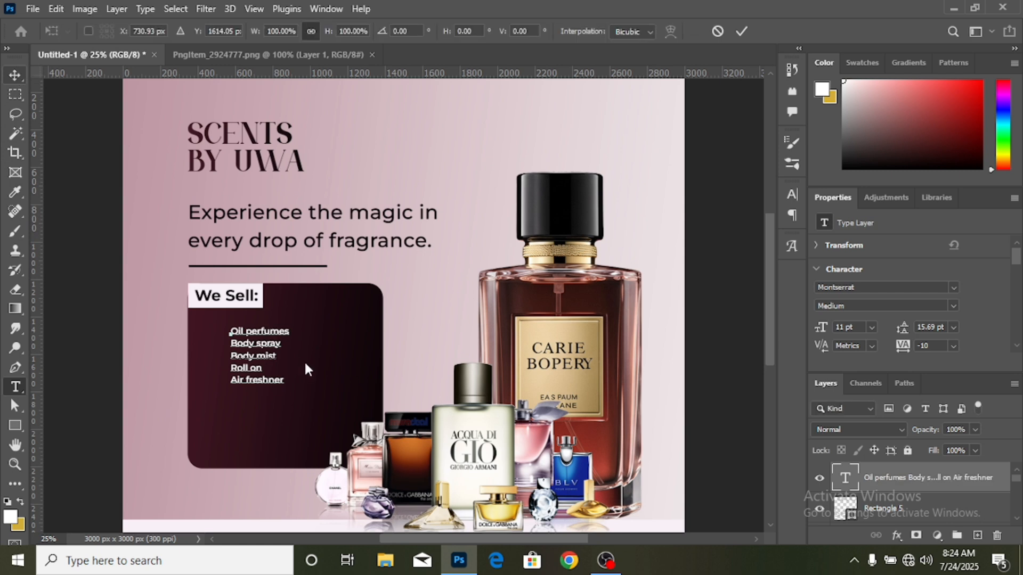
mouse_move(295, 358)
mouse_down()
mouse_move(329, 359)
mouse_move(295, 338)
mouse_up()
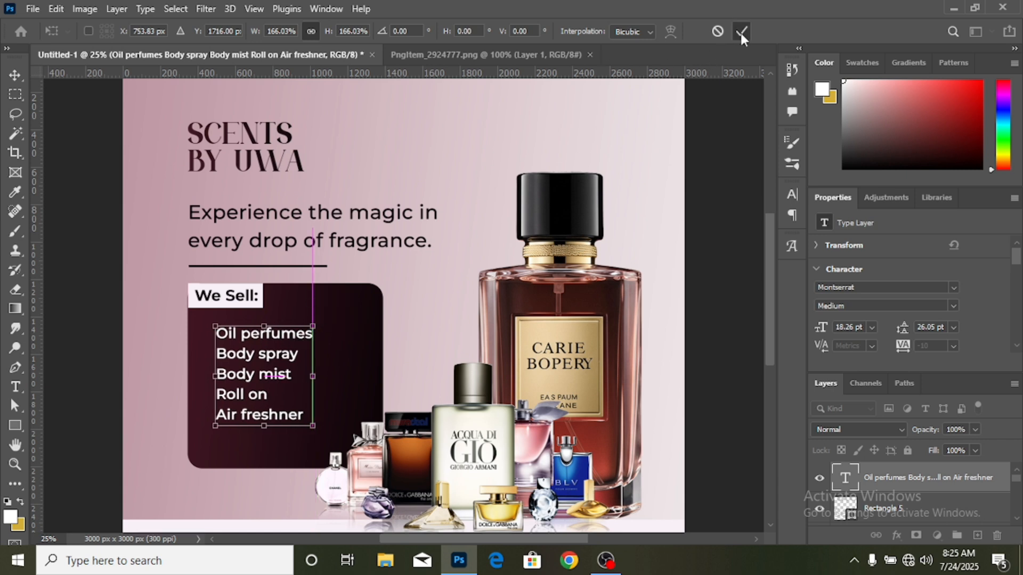
click(951, 306)
click(948, 302)
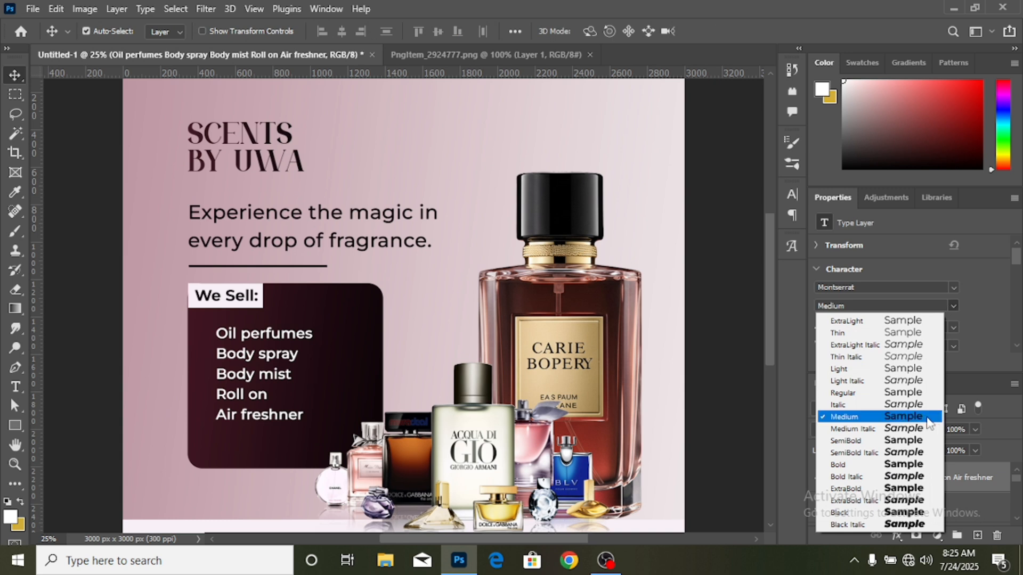
click(912, 393)
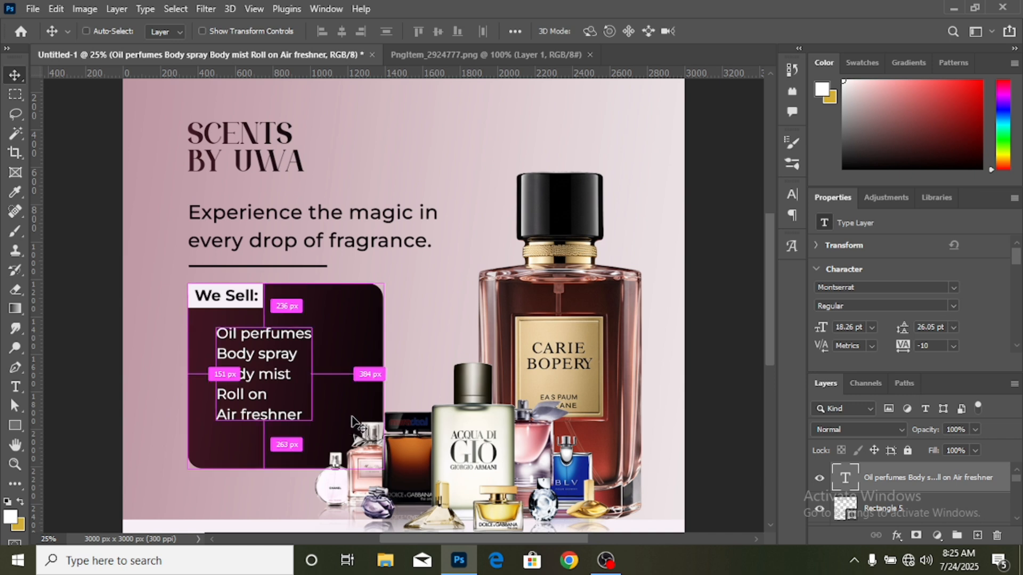
- Scale the product list down proportionally to about 84% and shift it slightly up and right within the maroon panel
key(ctrl+t)
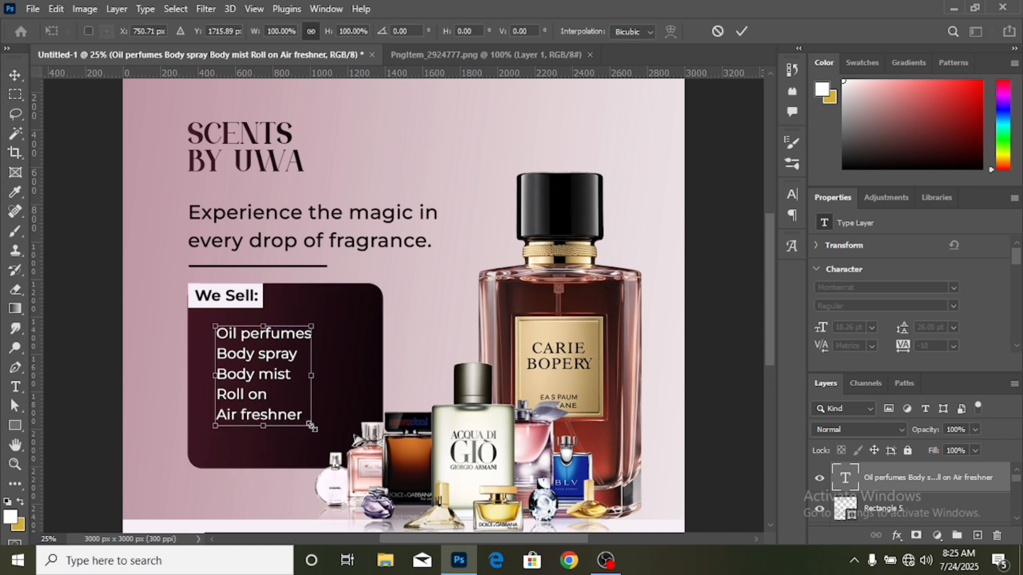
drag(311, 425, 298, 410)
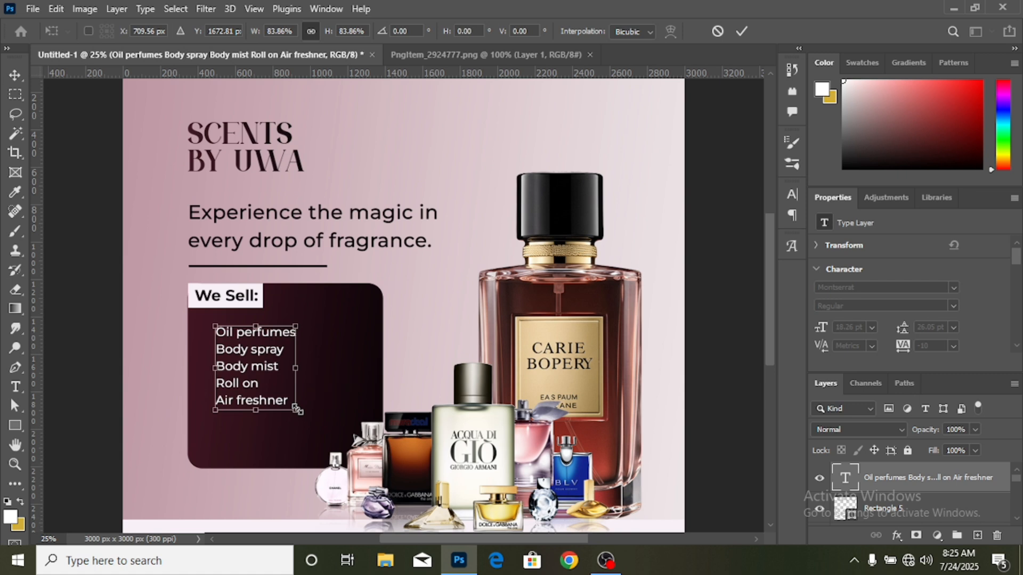
click(742, 31)
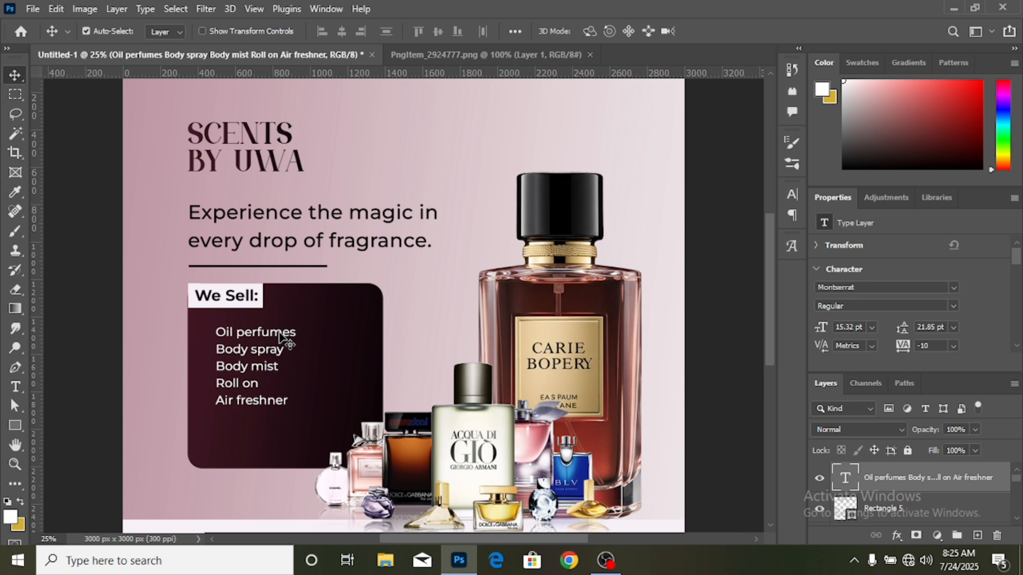
drag(279, 332, 282, 334)
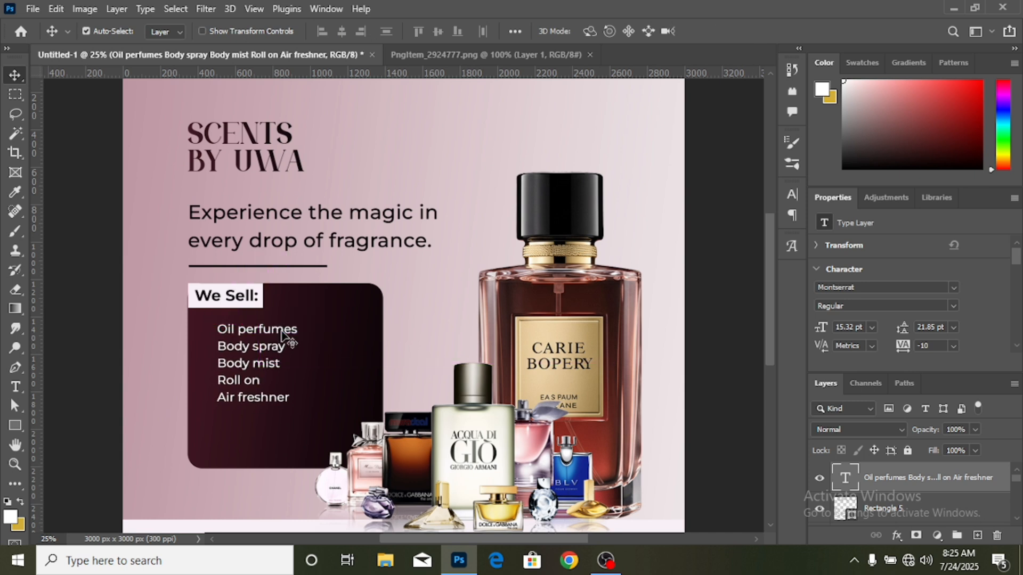
click(725, 420)
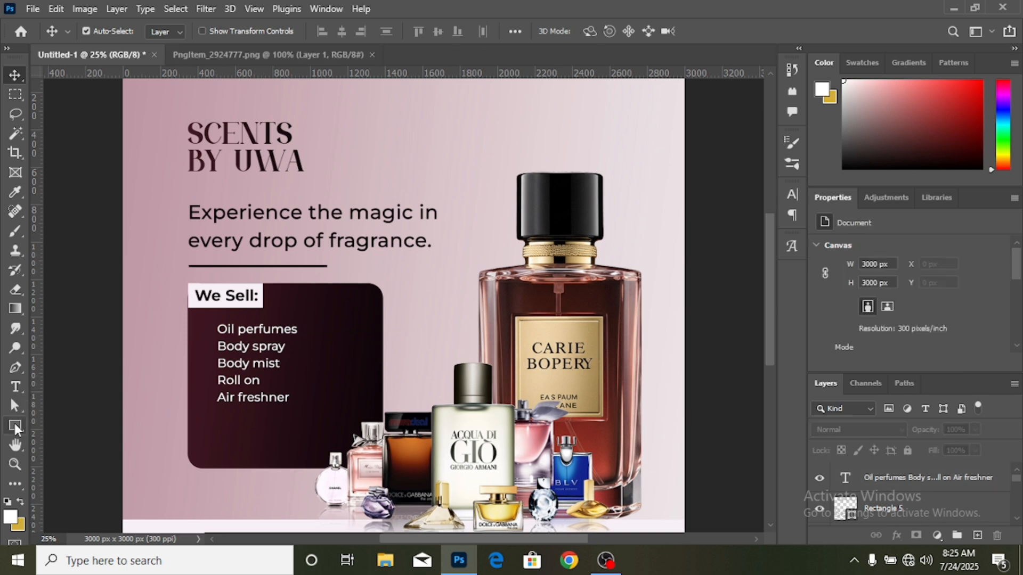
right_click(14, 424)
click(79, 441)
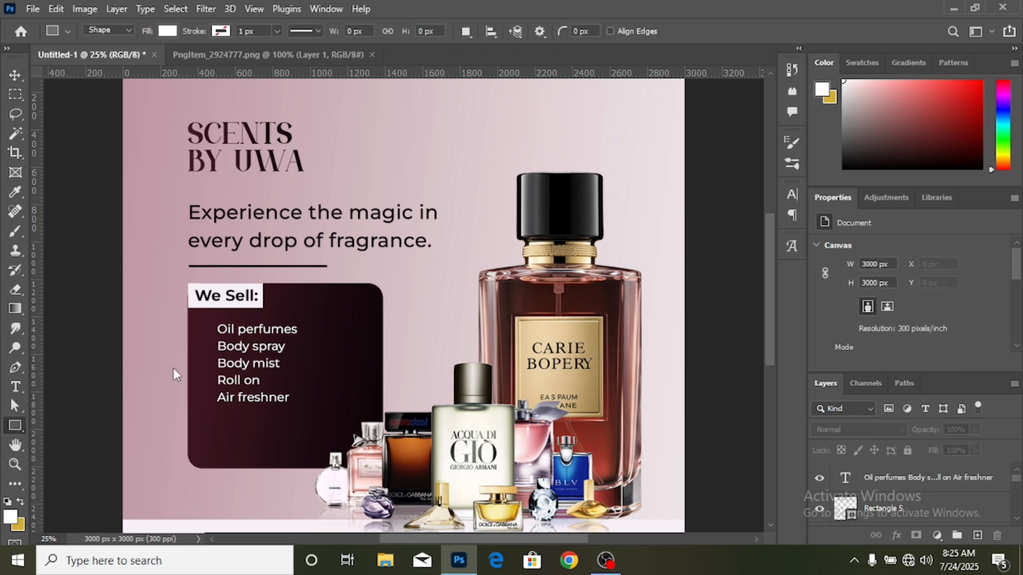
drag(203, 327, 207, 334)
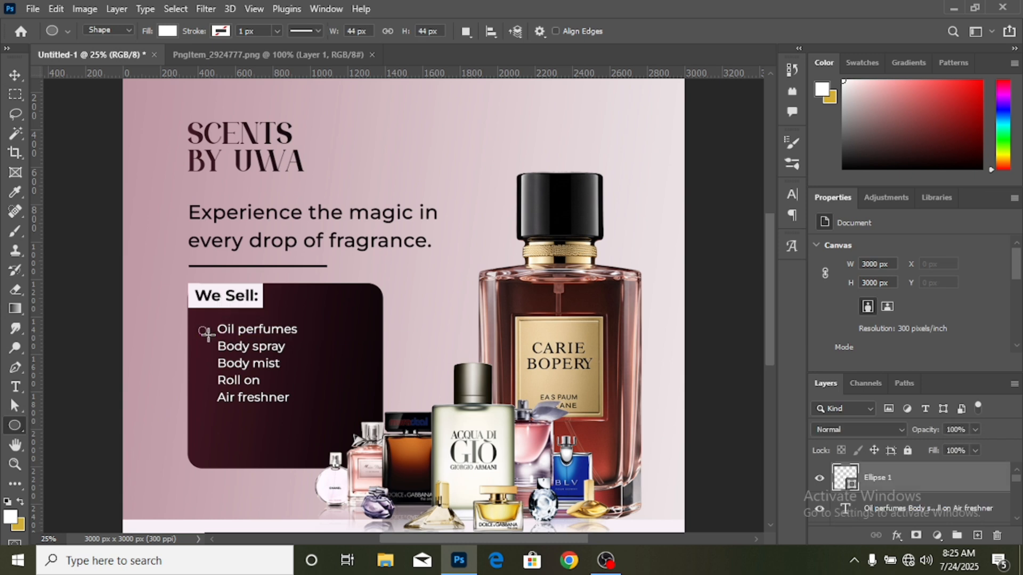
click(15, 75)
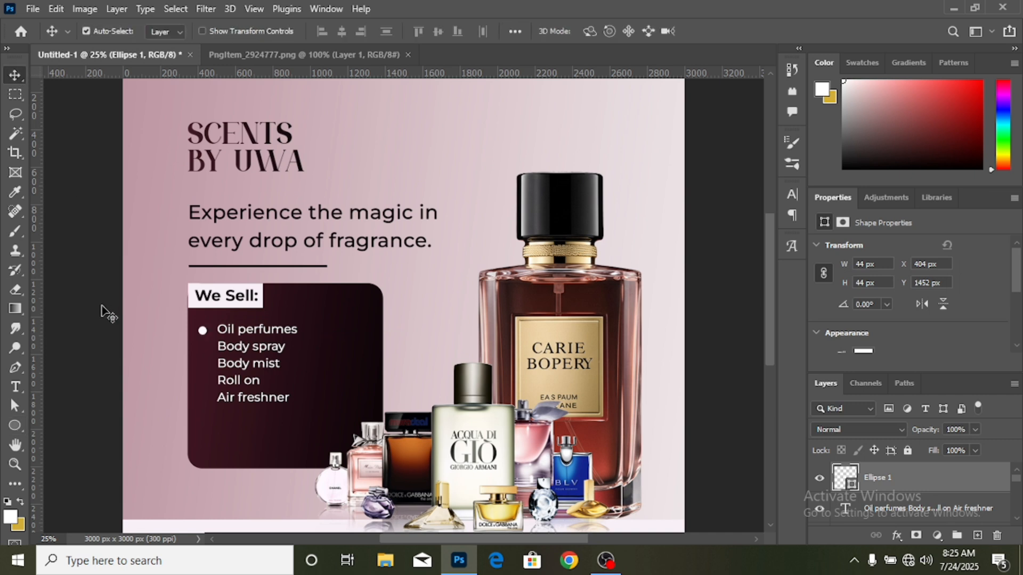
key(Delete)
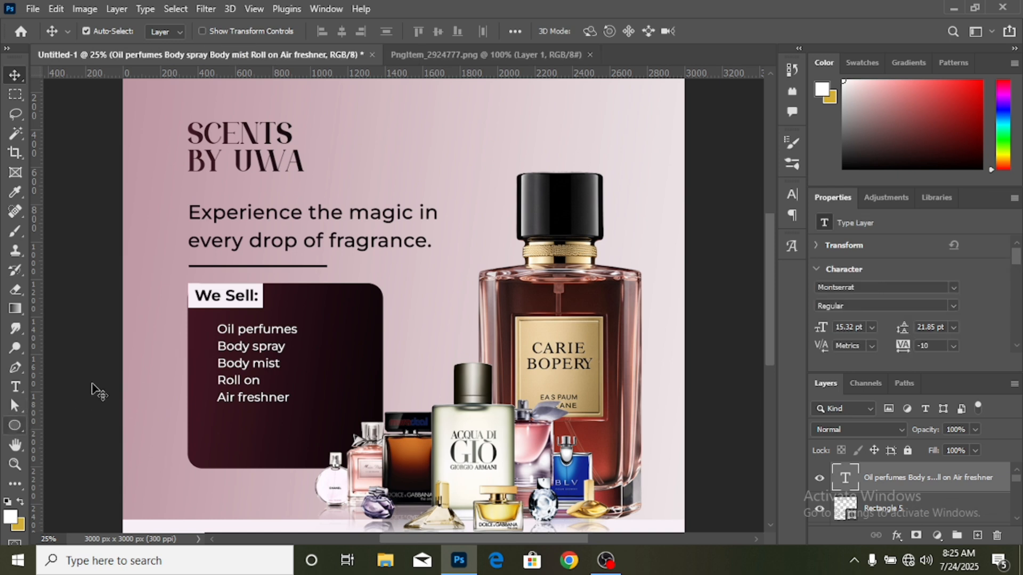
- Draw a white circle about 28 px across and move it to about X 447, Y 1457 px as a bullet beside "Oil perfumes"
click(15, 425)
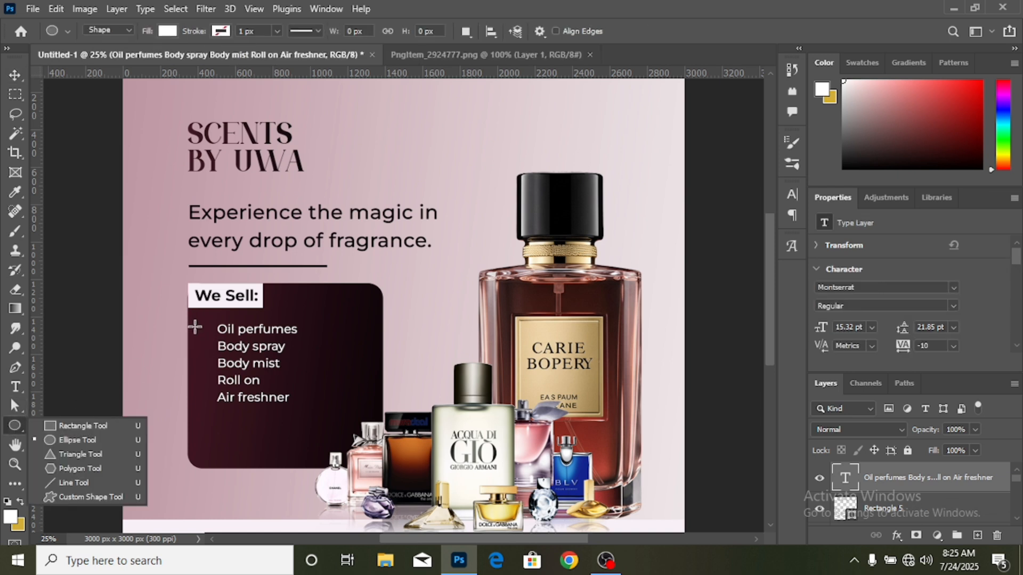
drag(195, 326, 201, 328)
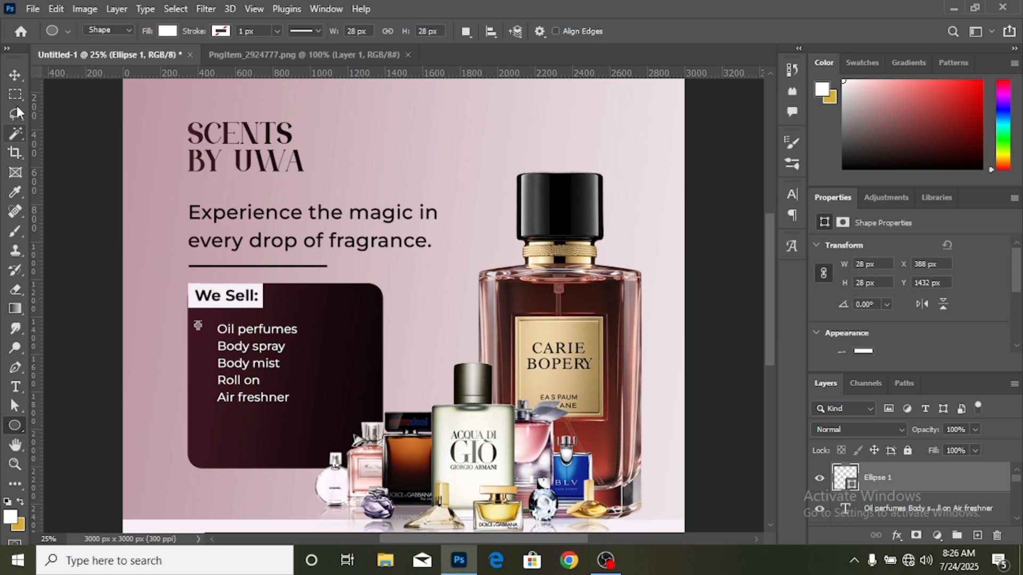
click(15, 75)
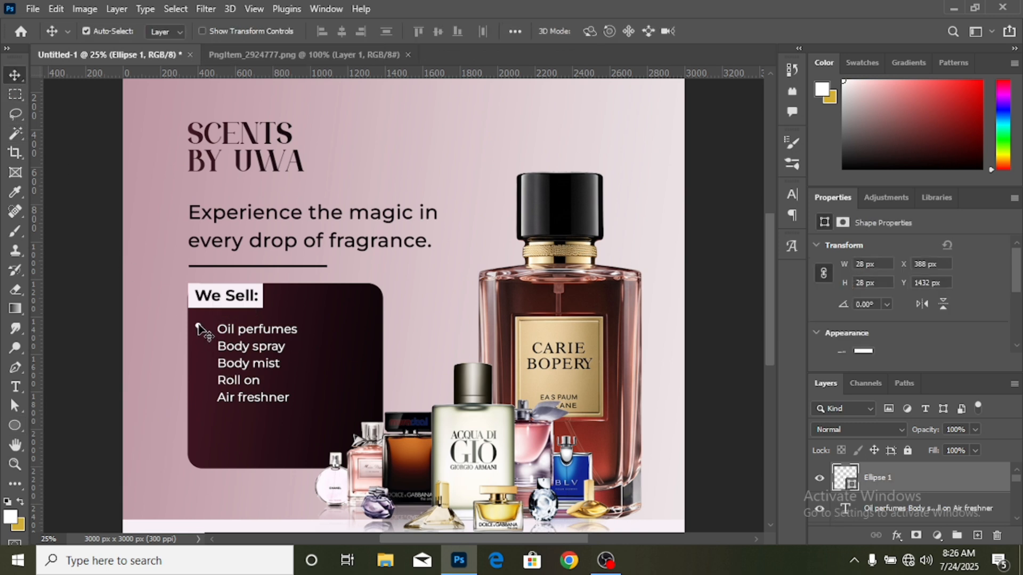
drag(201, 328, 208, 331)
- Duplicate the white bullet for the other four list lines, aligning each copy vertically down to "Air freshner"
key(ctrl+j)
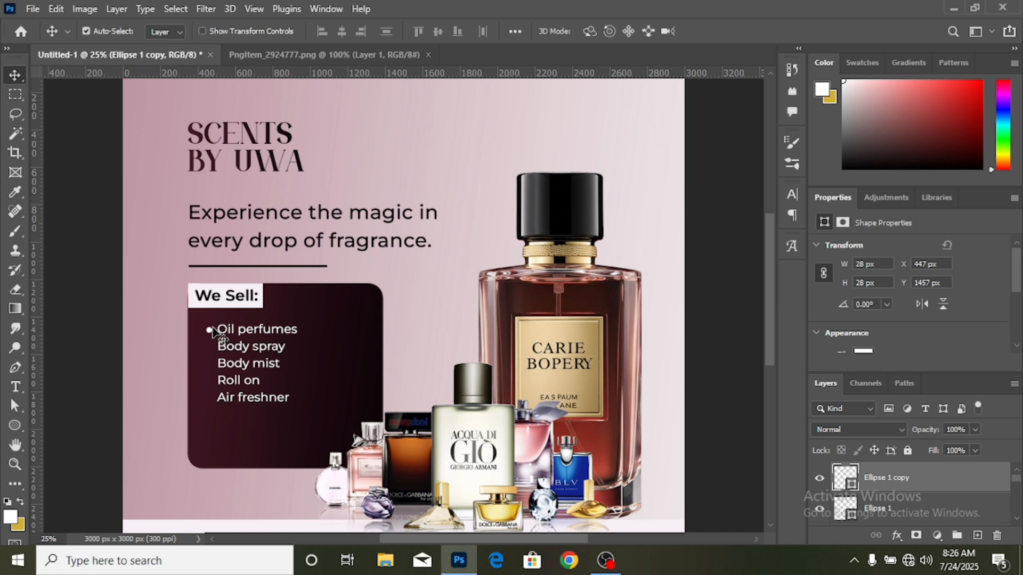
drag(211, 330, 212, 347)
drag(208, 347, 210, 399)
drag(211, 400, 212, 401)
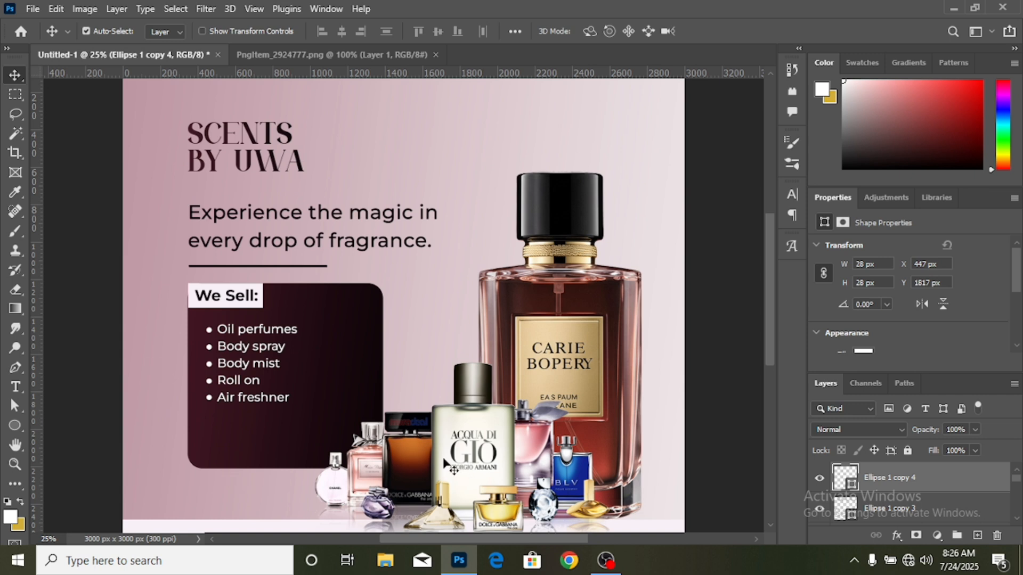
- Draw a white rectangle about 2249 x 266 px across the pale strip at the bottom of the design
key(ctrl+minus)
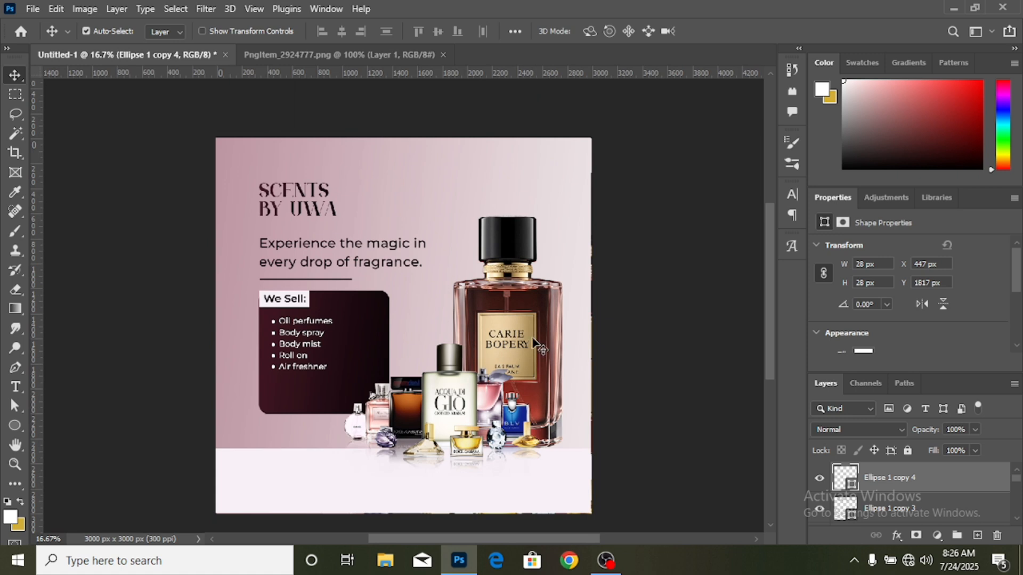
scroll(554, 424, down, 2)
scroll(554, 423, down, 1)
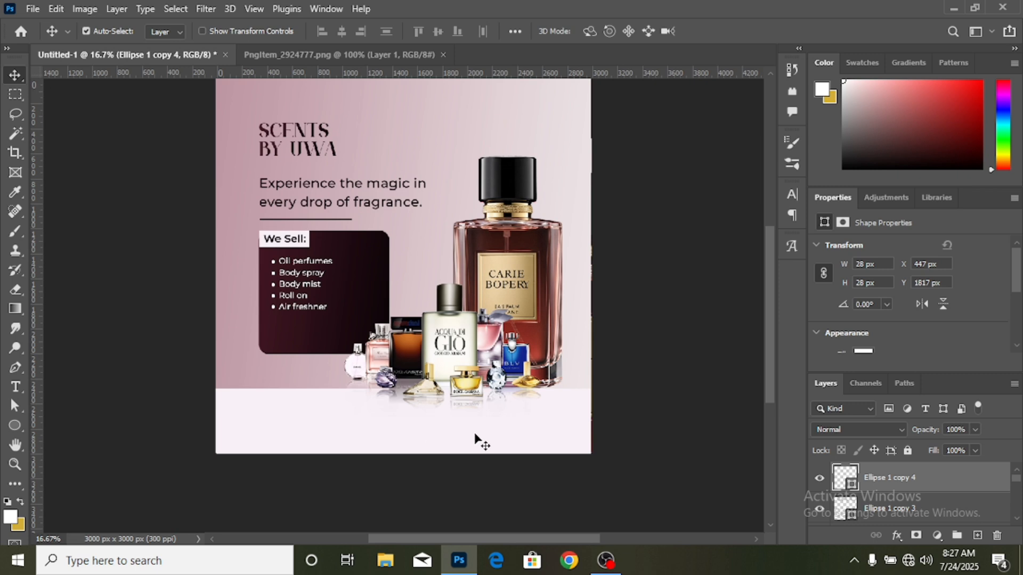
click(14, 426)
click(58, 426)
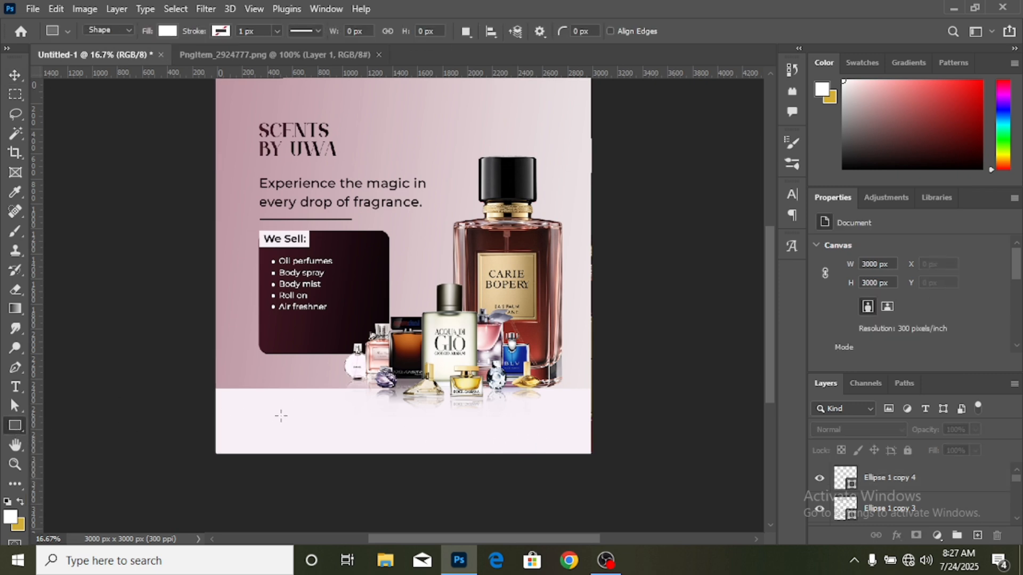
drag(262, 407, 542, 440)
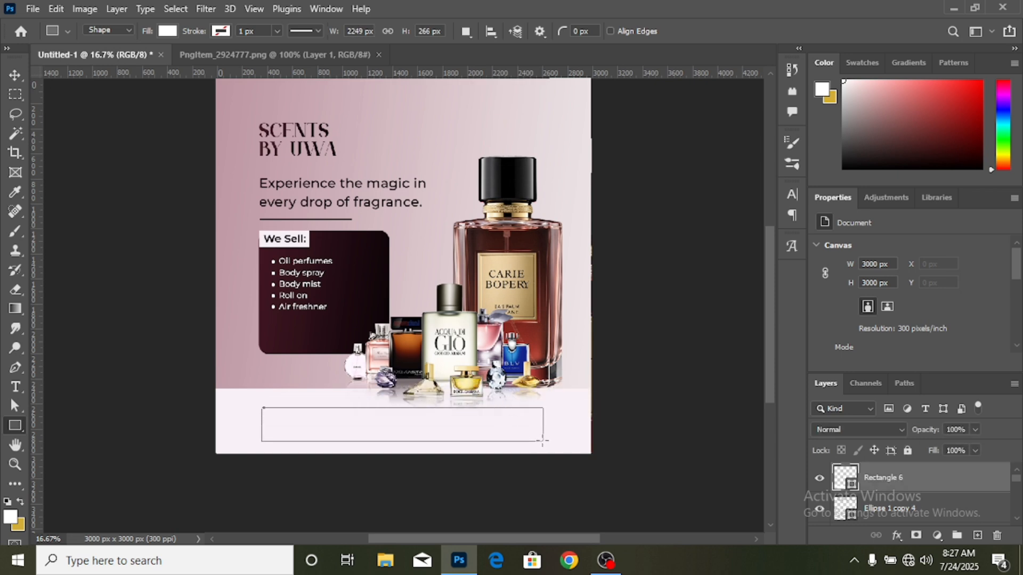
- Apply a linear maroon-to-black Gradient Overlay to the bottom bar at 98% opacity, -7° angle and 150% scale
click(10, 77)
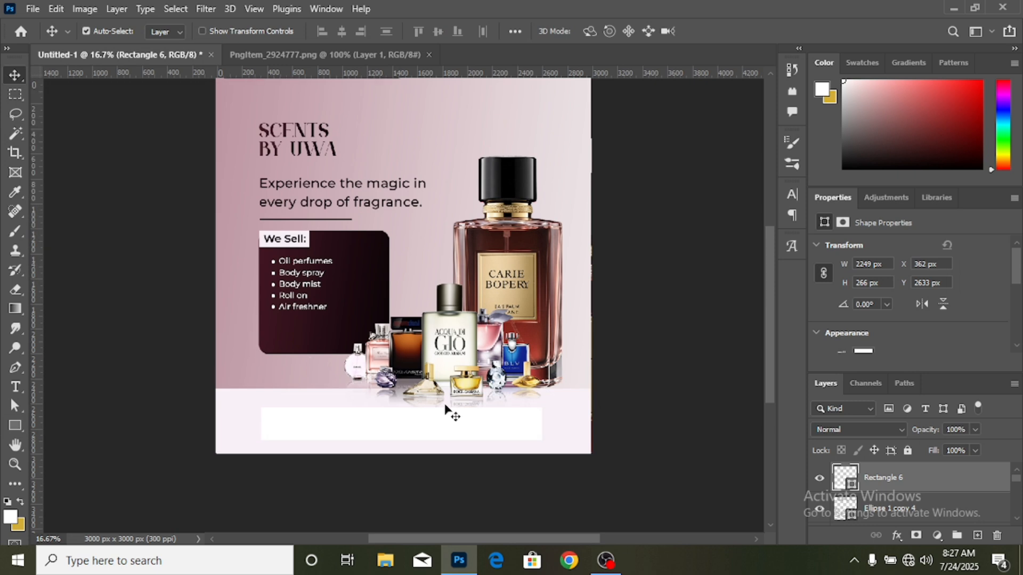
click(896, 535)
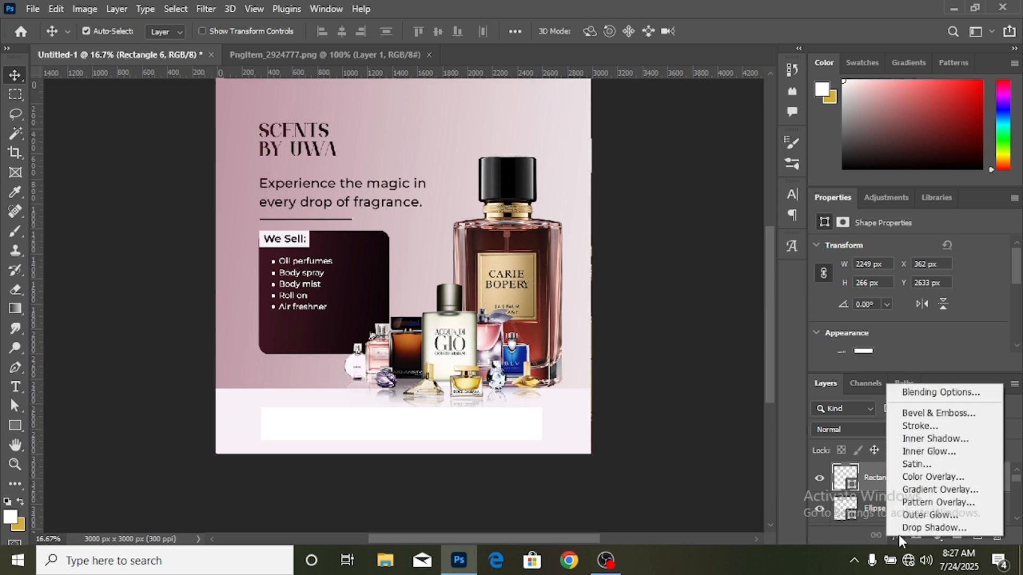
click(932, 491)
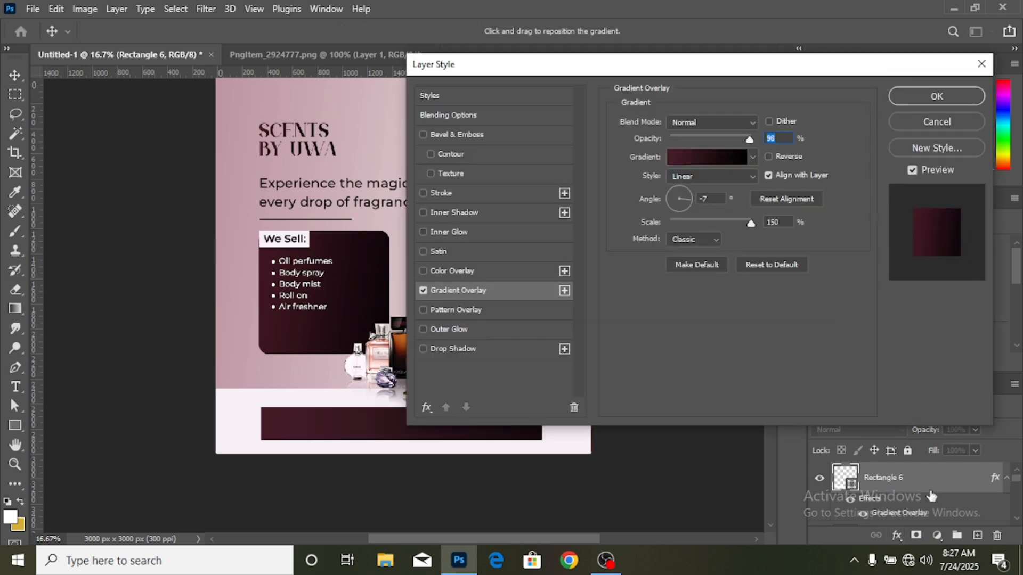
click(912, 101)
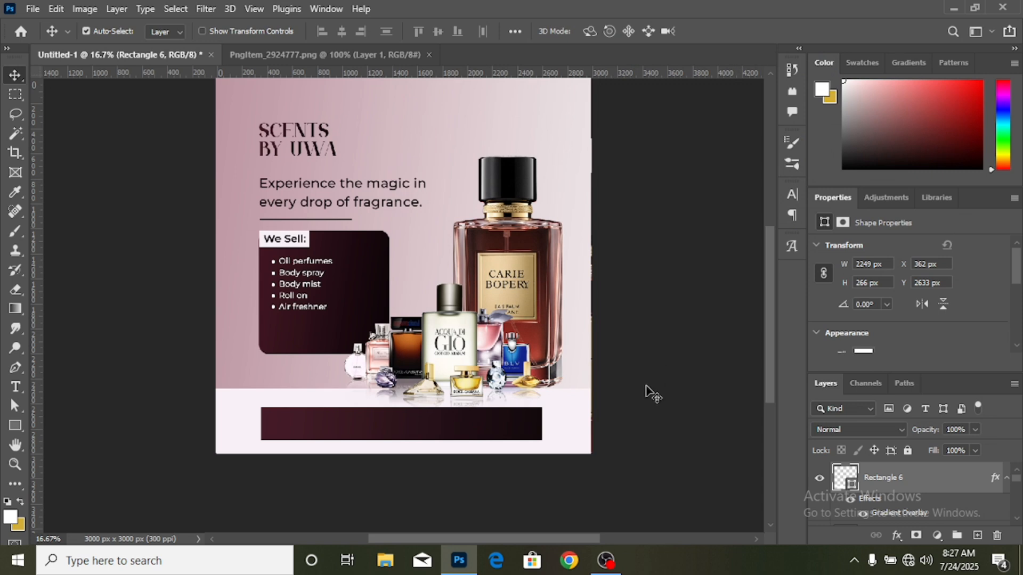
- Move the bottom bar slightly right and up to about X 388, Y 2618 px, then deselect it
scroll(653, 393, up, 1)
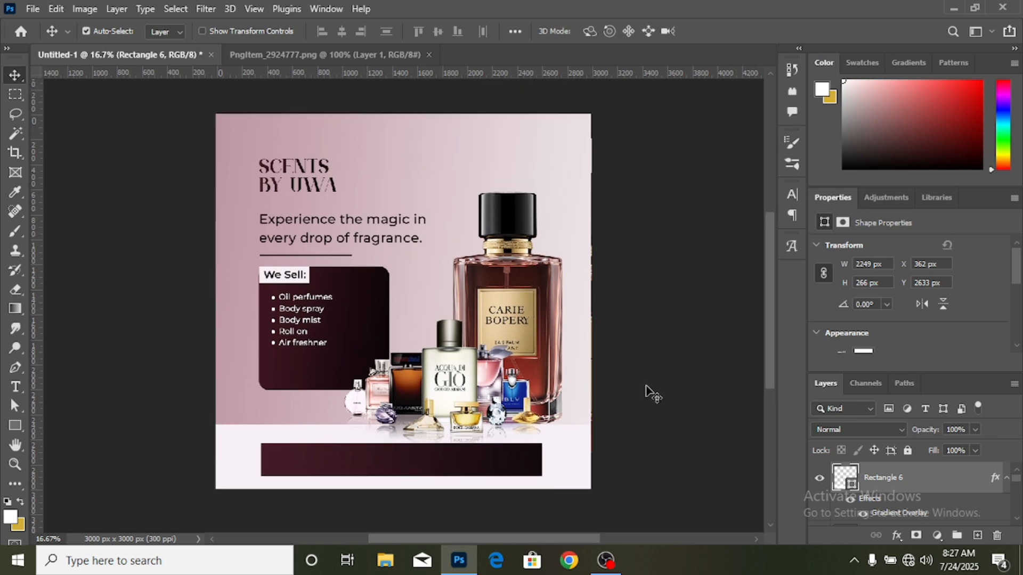
key(ctrl+plus)
scroll(515, 384, down, 2)
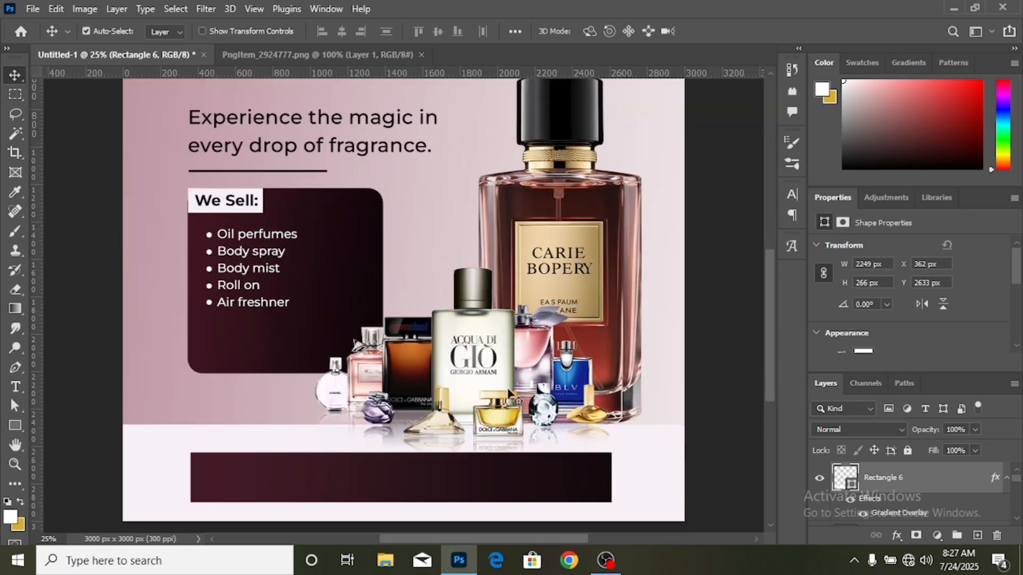
scroll(511, 396, down, 2)
mouse_move(486, 410)
mouse_down()
mouse_move(491, 390)
mouse_move(488, 401)
mouse_move(504, 401)
mouse_move(487, 403)
mouse_move(498, 400)
mouse_up()
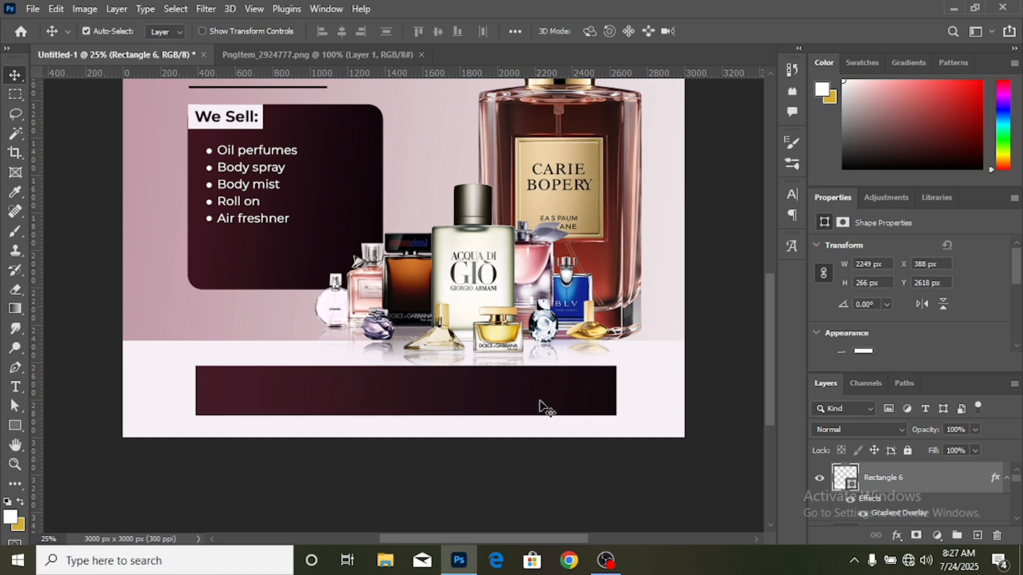
scroll(539, 407, down, 1)
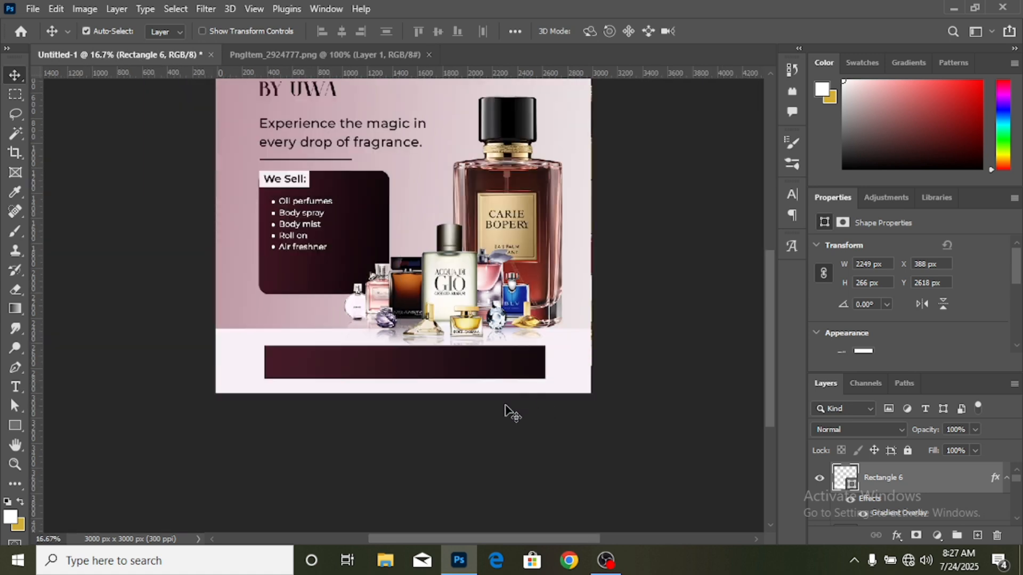
scroll(553, 393, up, 3)
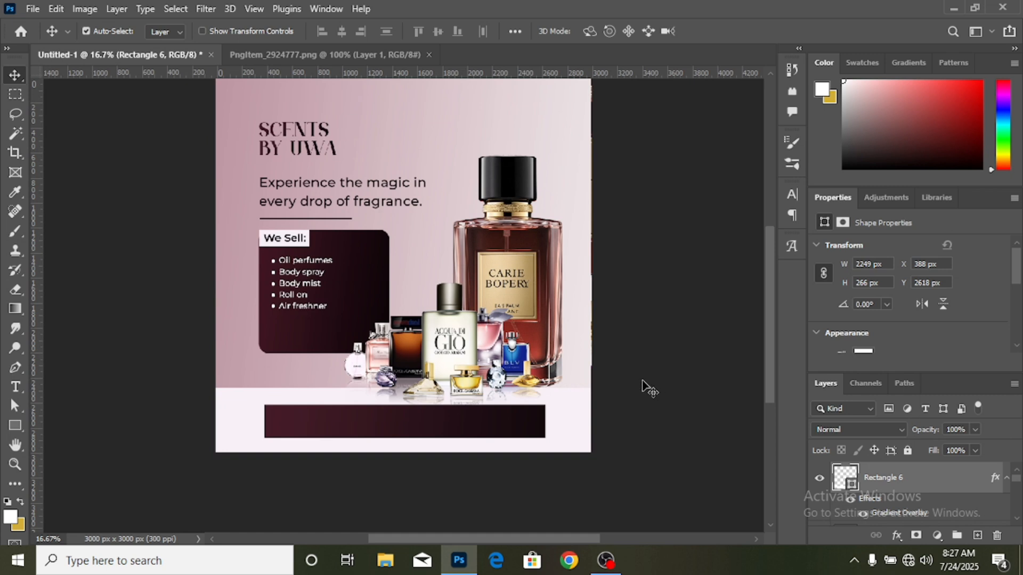
click(171, 386)
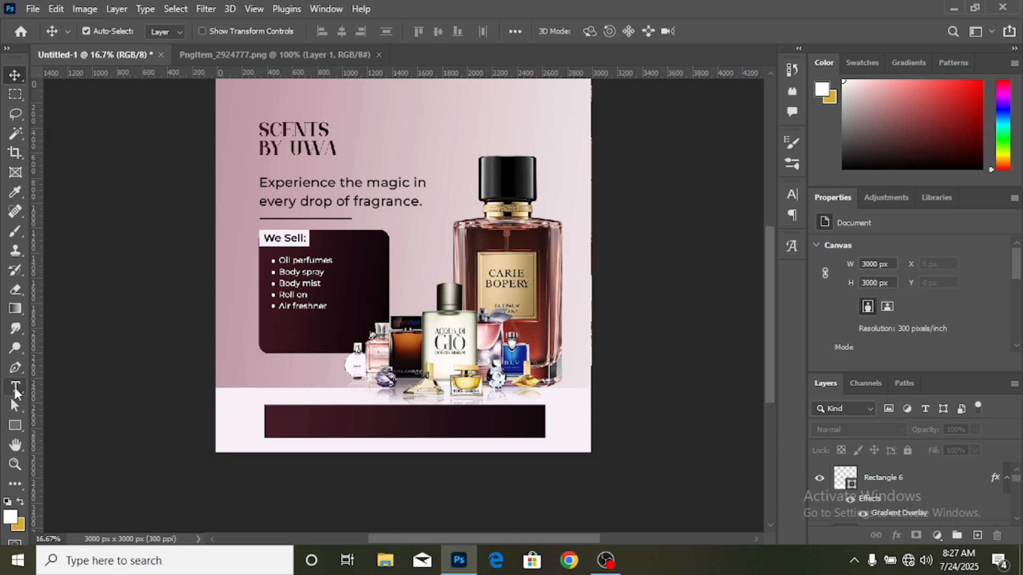
- Open the black outline WhatsApp icon PNG from the media icon folder in Pictures
click(33, 9)
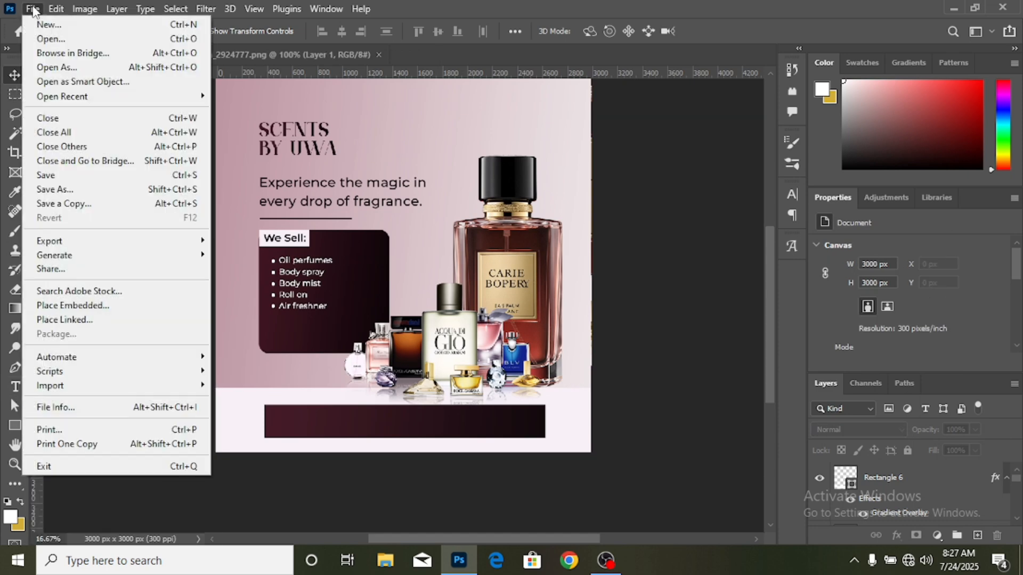
click(45, 43)
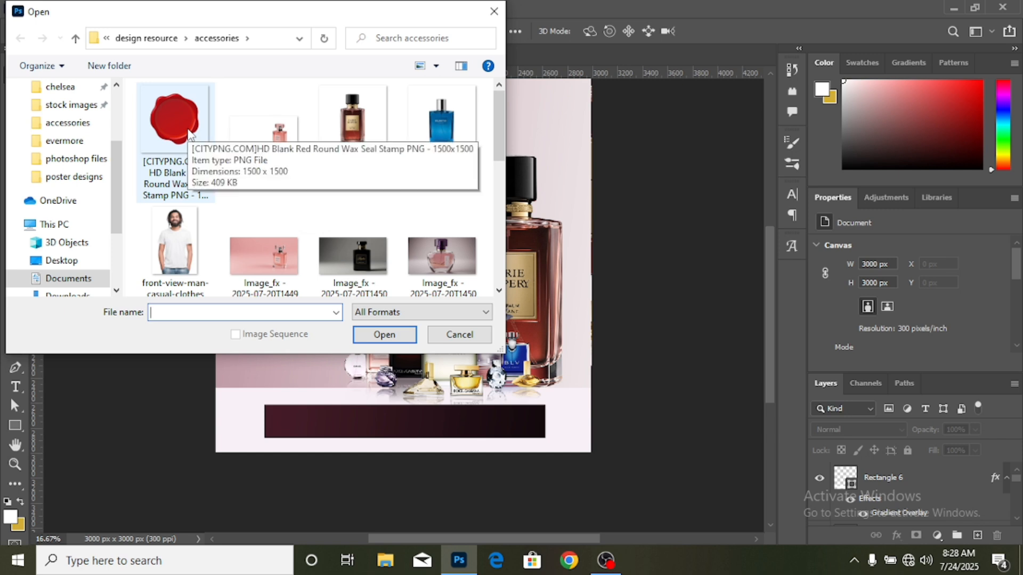
scroll(101, 189, down, 1)
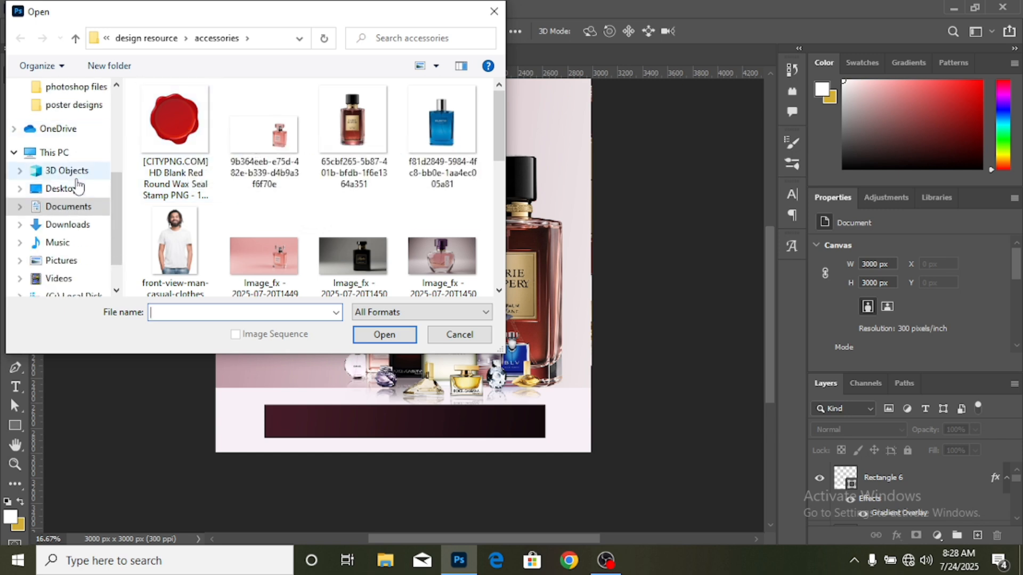
click(61, 260)
scroll(381, 197, down, 5)
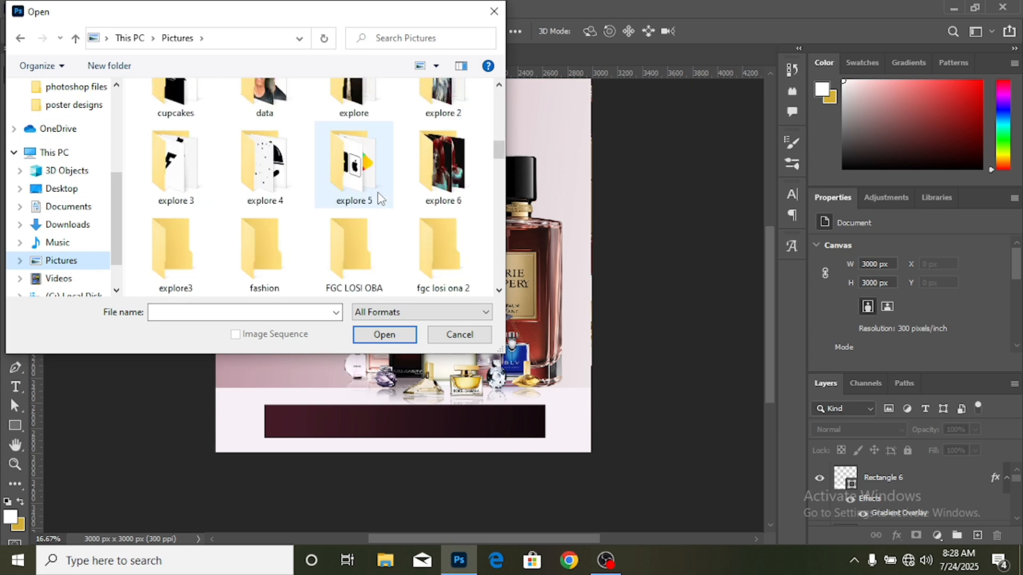
scroll(382, 198, down, 8)
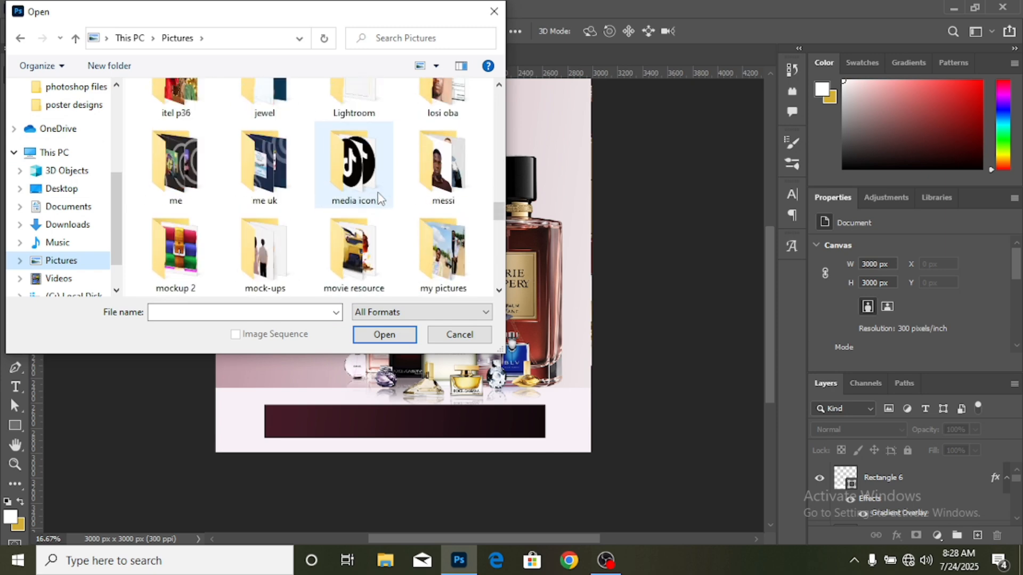
double_click(361, 196)
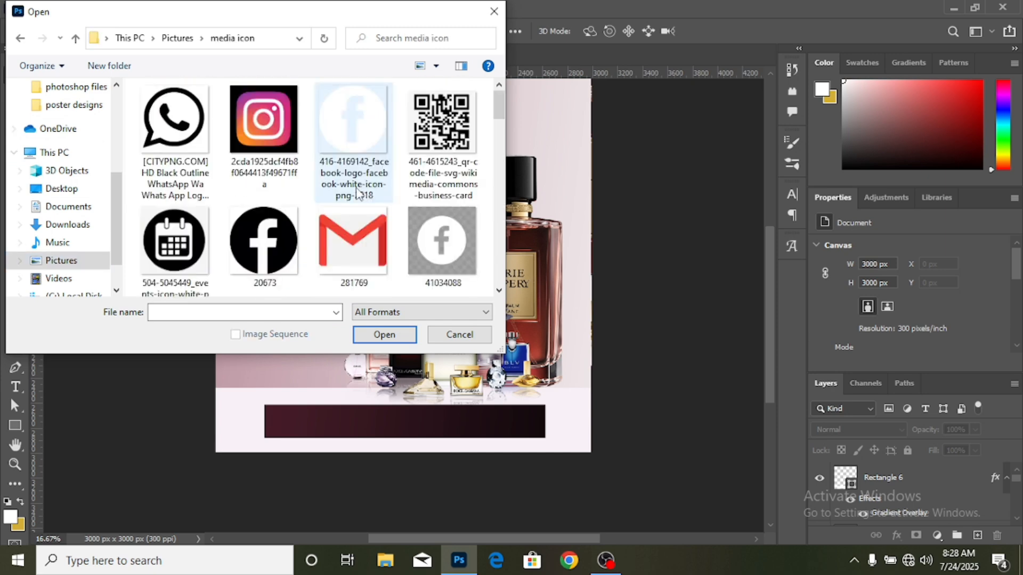
double_click(176, 133)
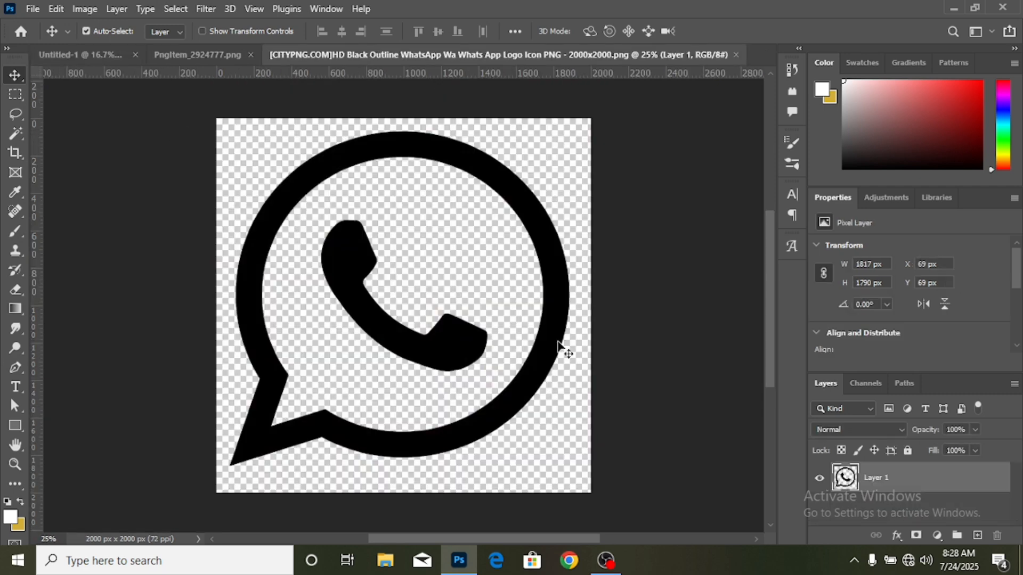
- Copy the WhatsApp icon into the perfume ad and scale it proportionally to about 6.65%
drag(558, 344, 115, 58)
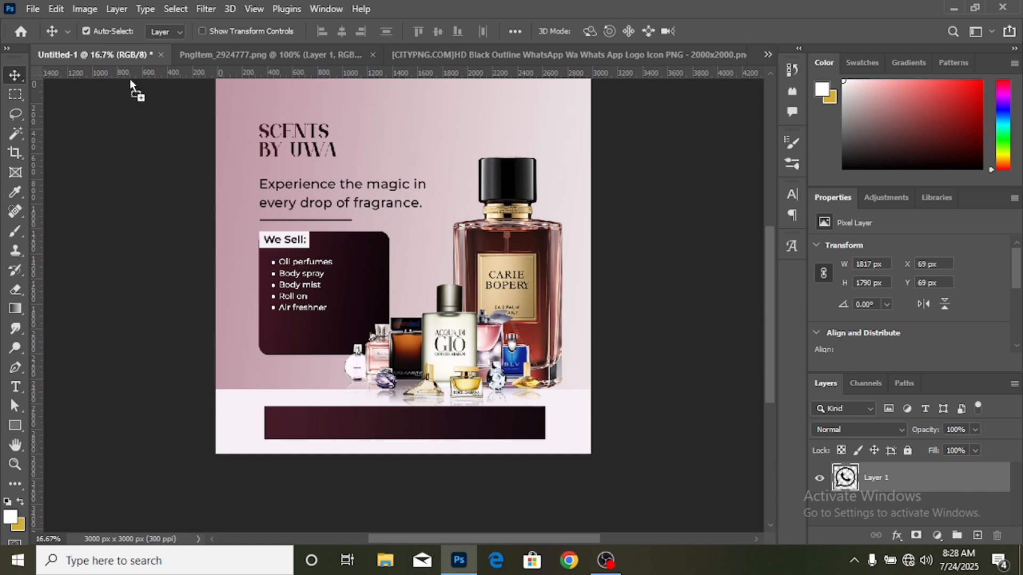
drag(326, 427, 326, 422)
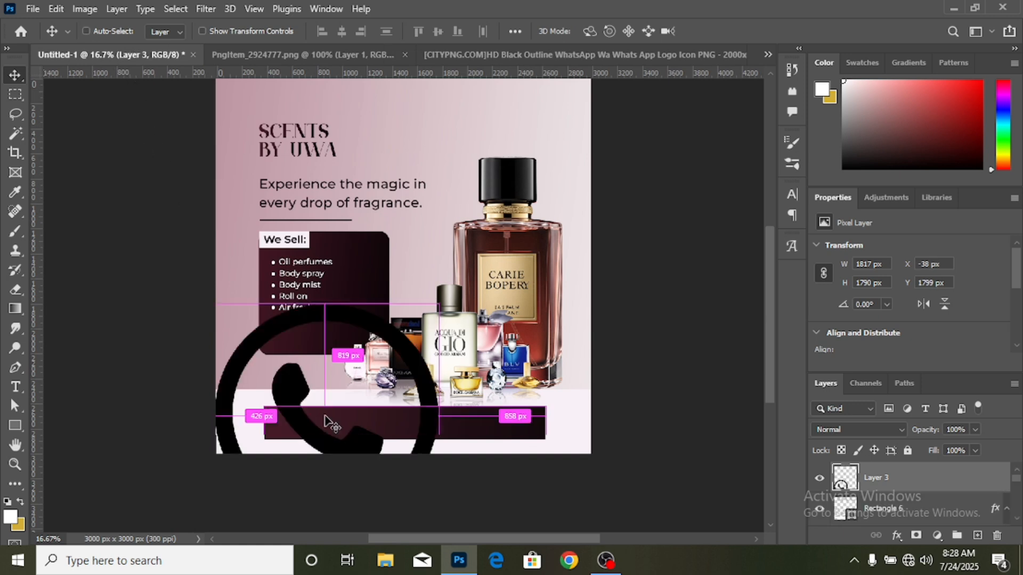
key(ctrl+t)
scroll(314, 436, down, 3)
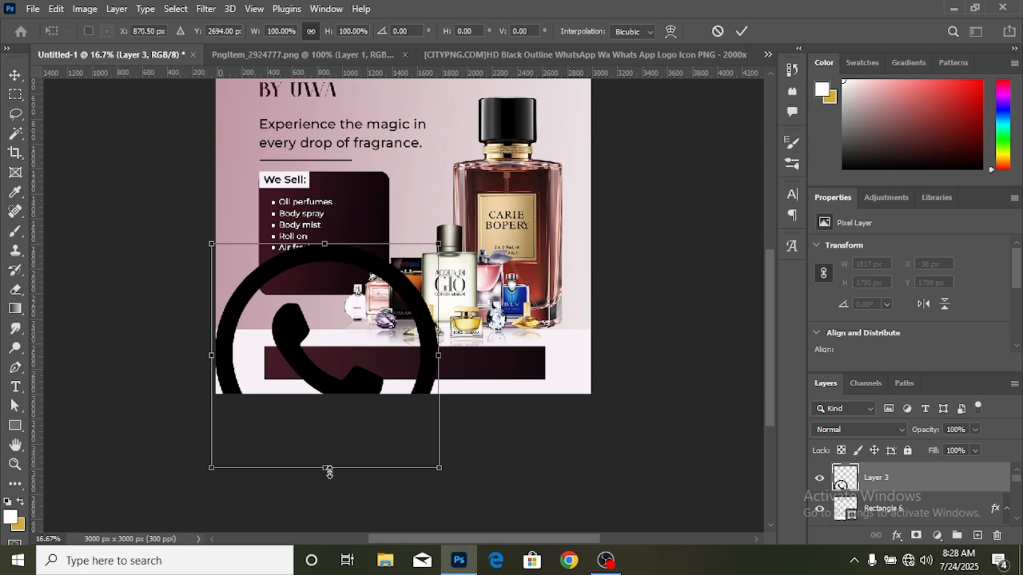
drag(326, 468, 335, 357)
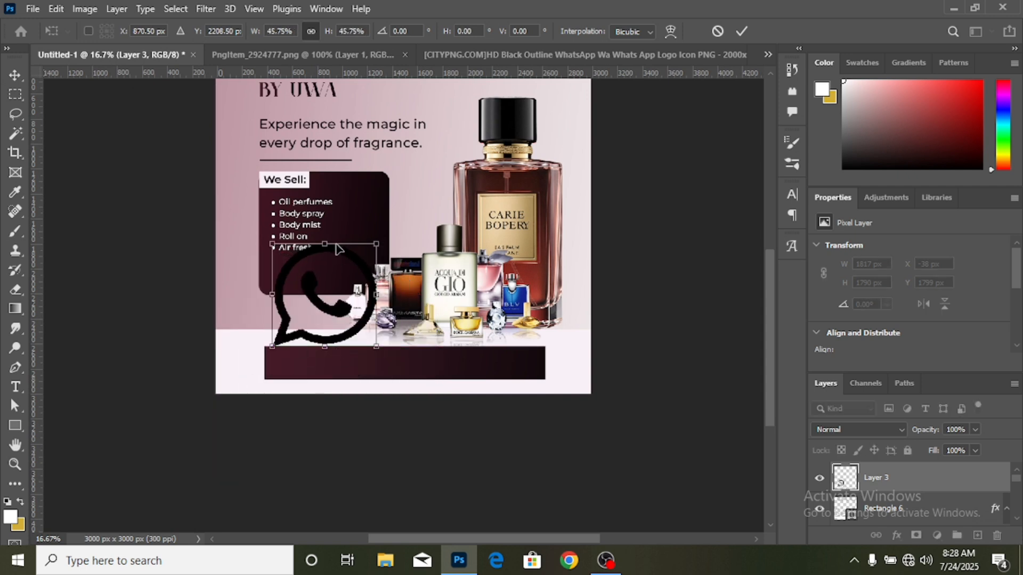
drag(325, 243, 326, 315)
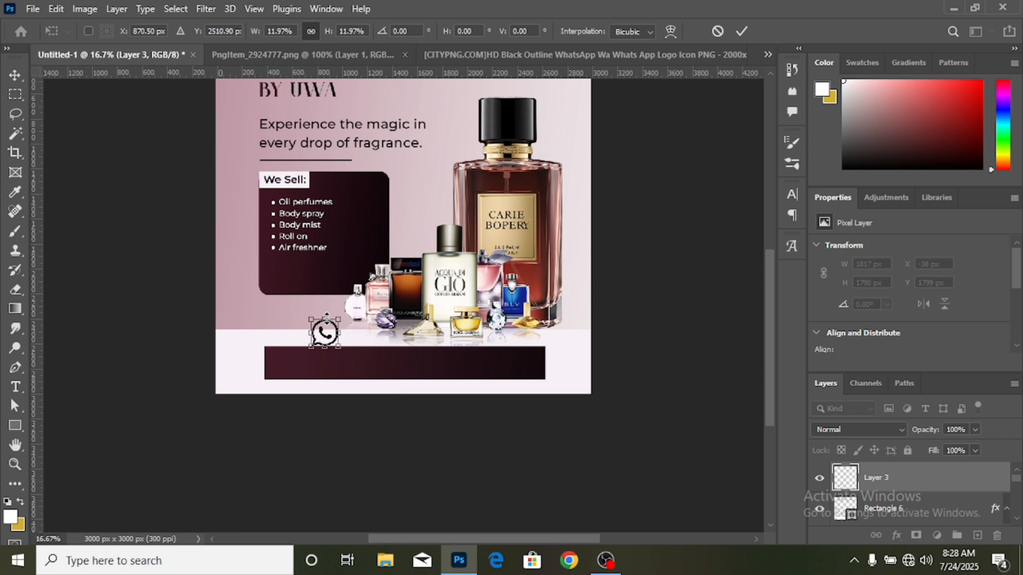
drag(307, 314, 319, 326)
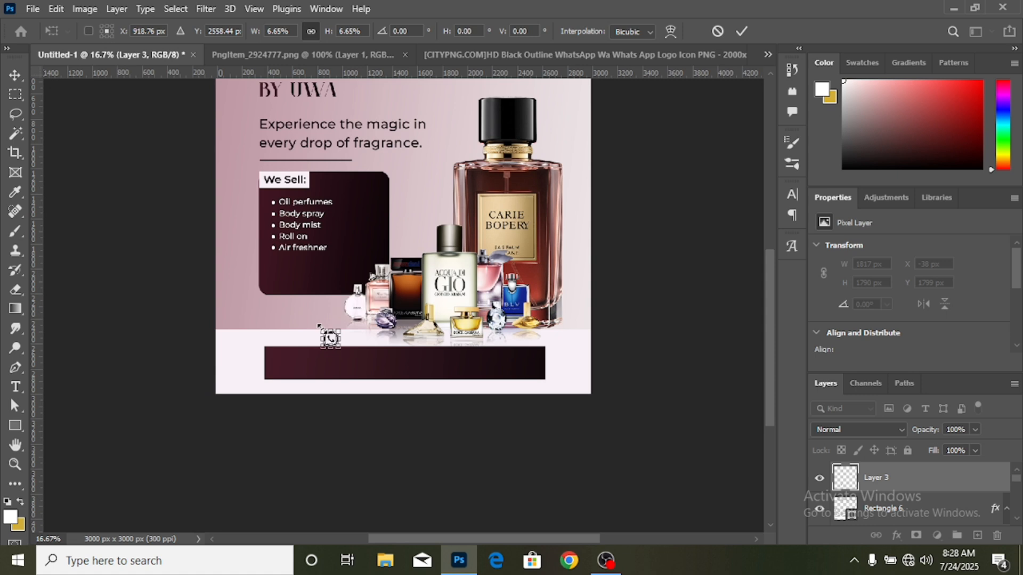
click(741, 32)
- Move the WhatsApp icon onto the maroon bottom bar at about X 1304, Y 2692 px
key(ctrl+plus)
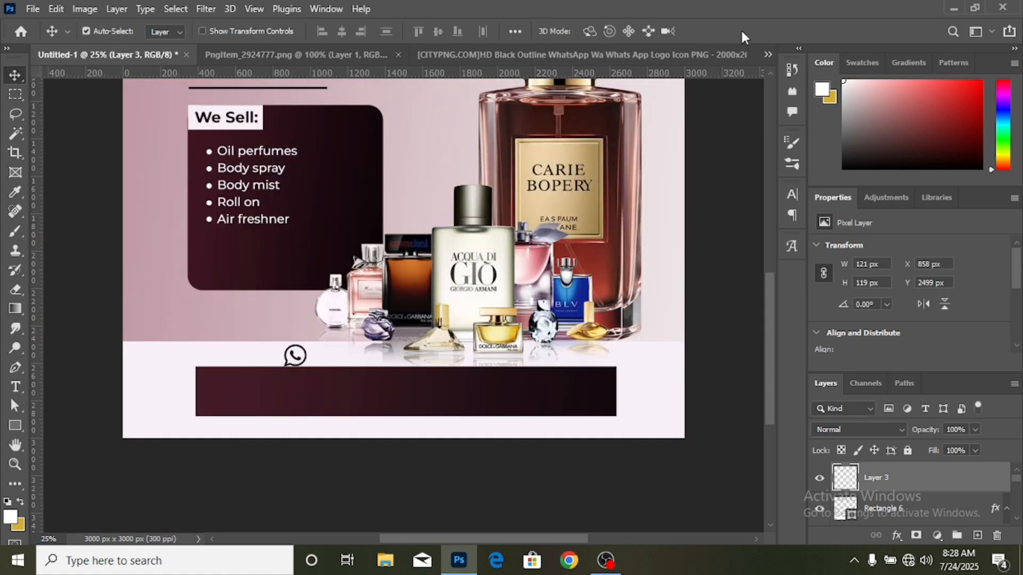
key(ctrl+plus)
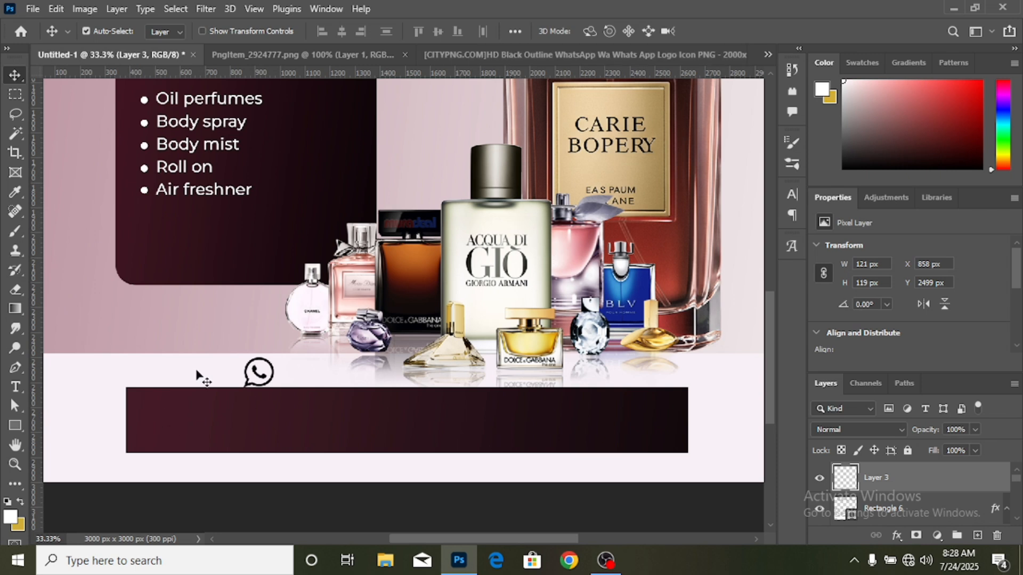
drag(261, 383, 365, 424)
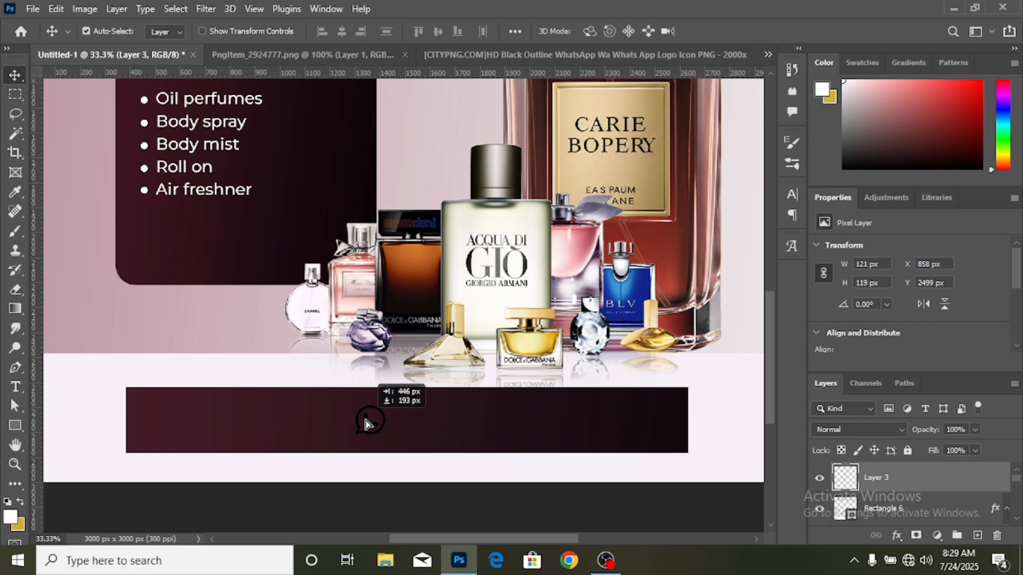
drag(366, 422, 366, 423)
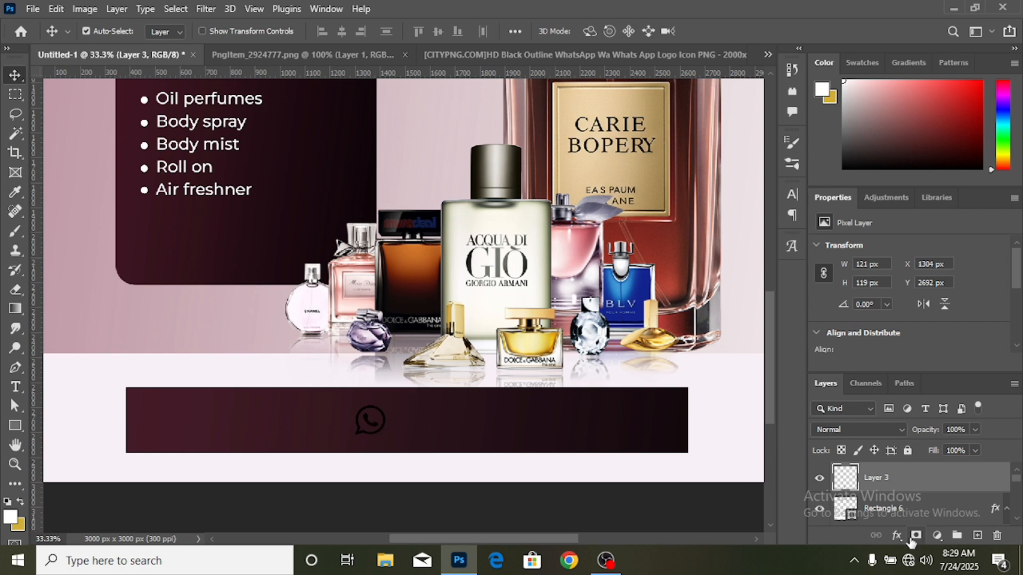
- Recolour the WhatsApp icon with a clipped #ffffff Solid Color fill layer and close the icon's source file
click(938, 536)
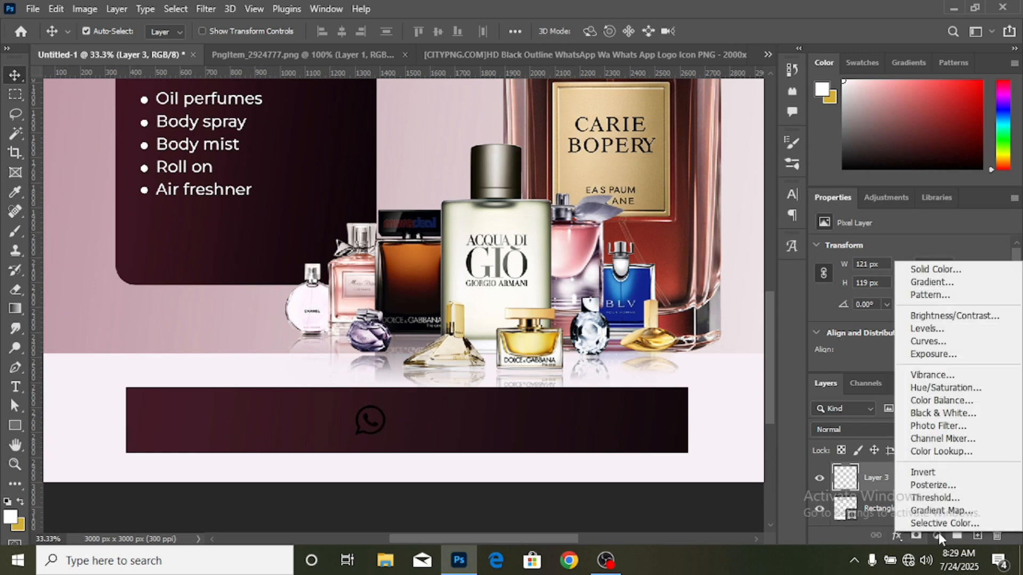
click(943, 269)
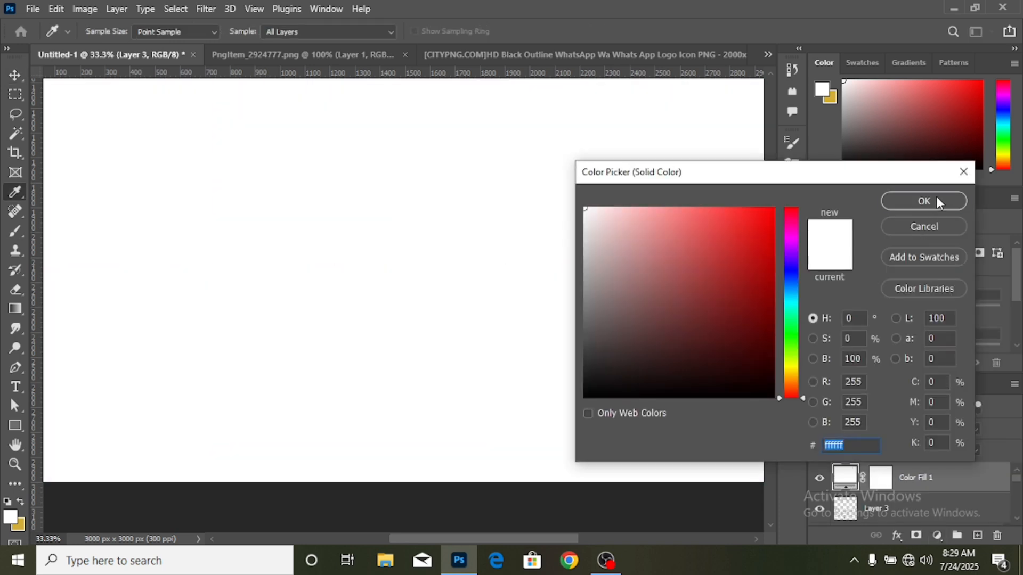
click(936, 202)
right_click(961, 470)
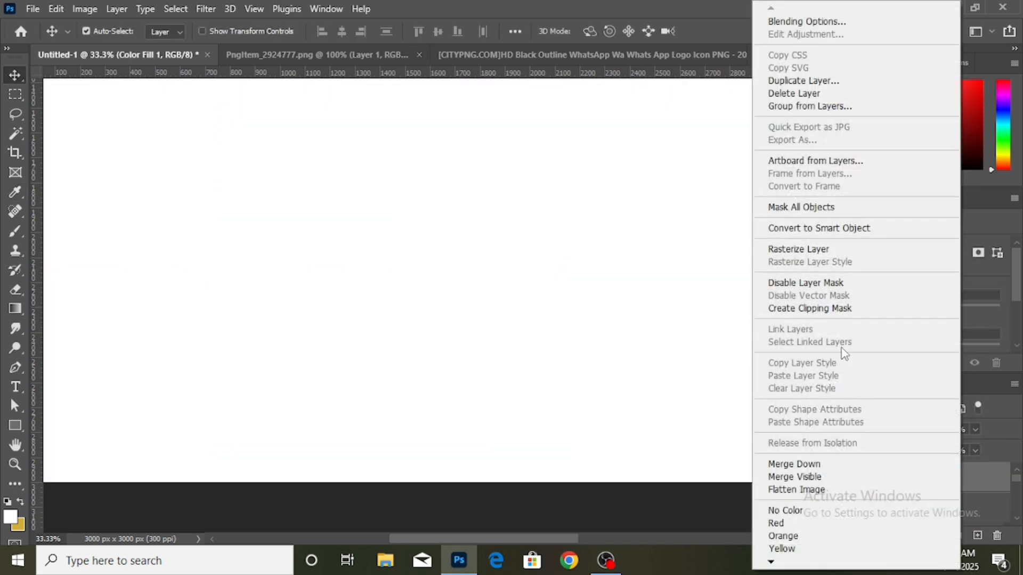
click(847, 308)
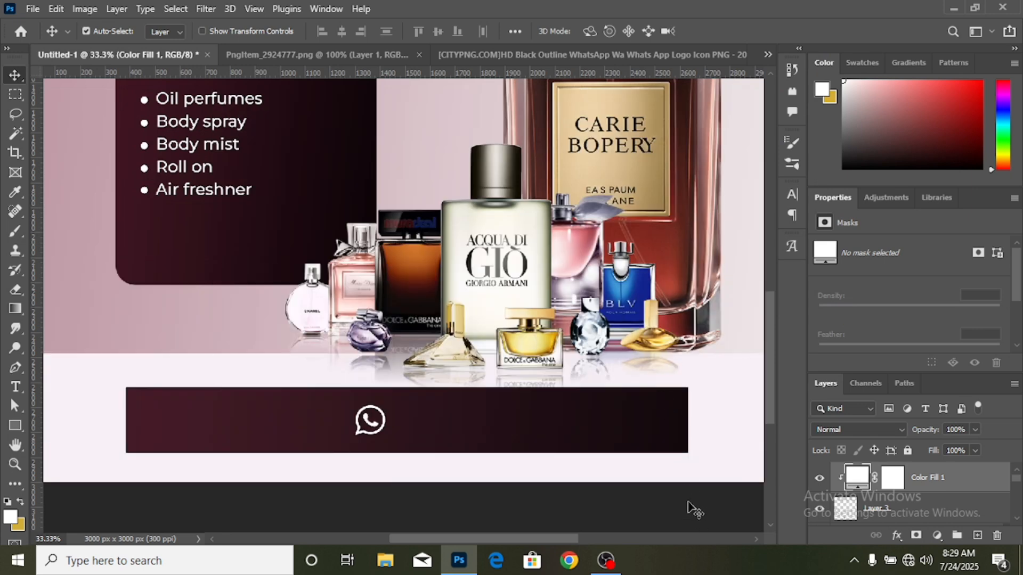
click(698, 56)
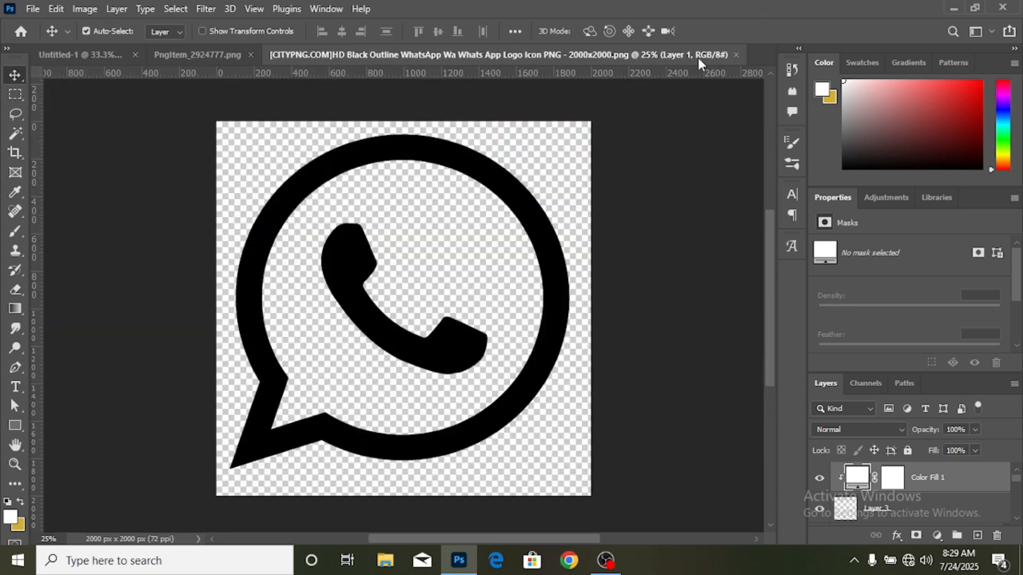
click(734, 54)
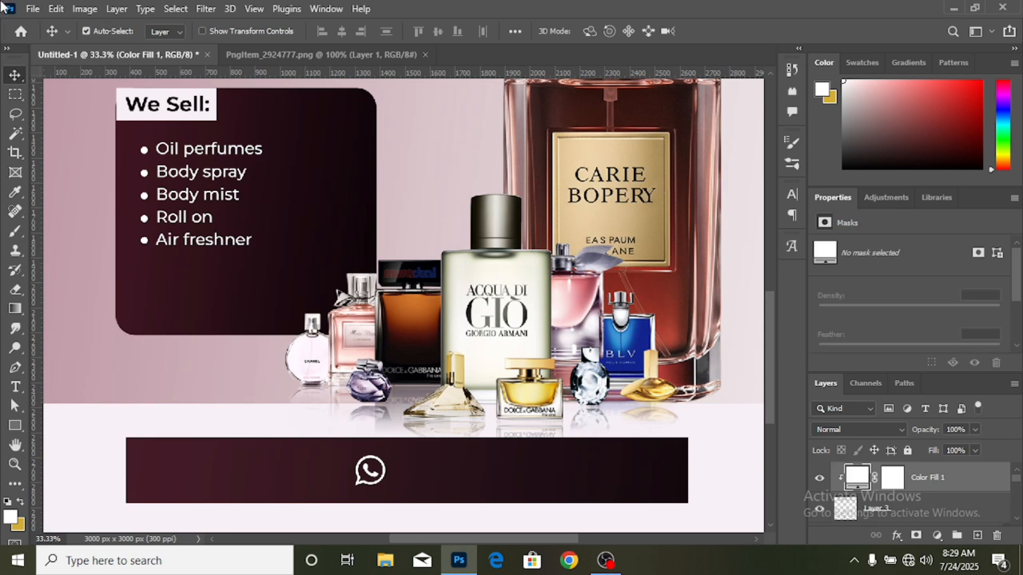
- Open the black circled phone icon JPG (bf7b9c691f5c847d5ad4cb22595175d0) from the media icon folder in Pictures
click(33, 9)
click(36, 38)
scroll(349, 196, down, 5)
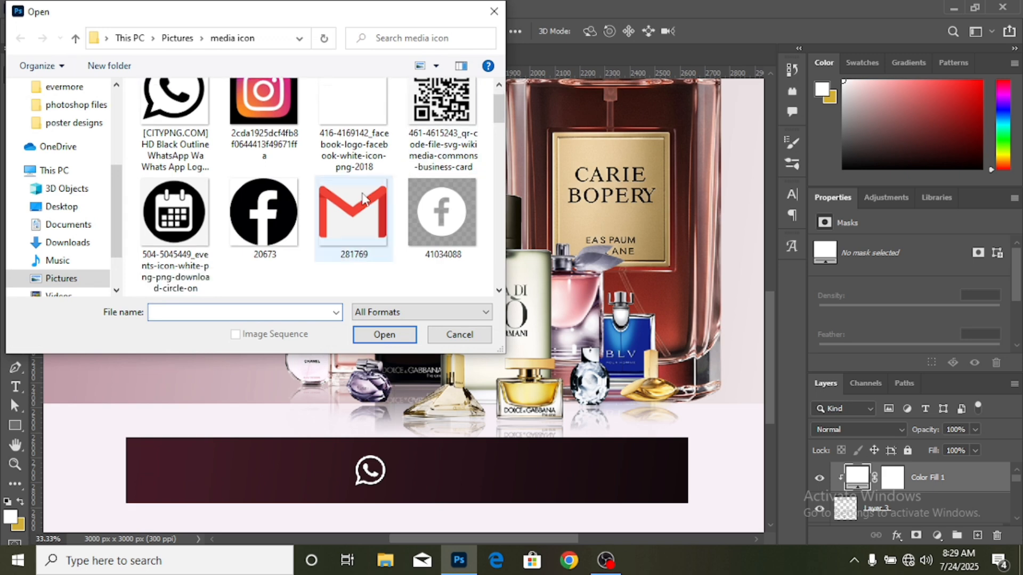
scroll(350, 196, down, 3)
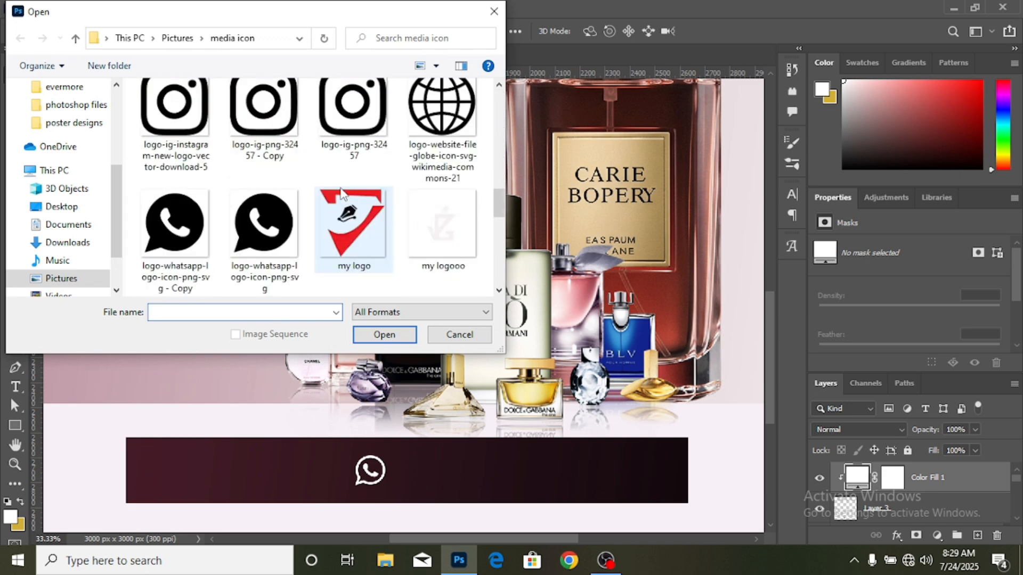
scroll(354, 175, down, 3)
scroll(349, 166, up, 7)
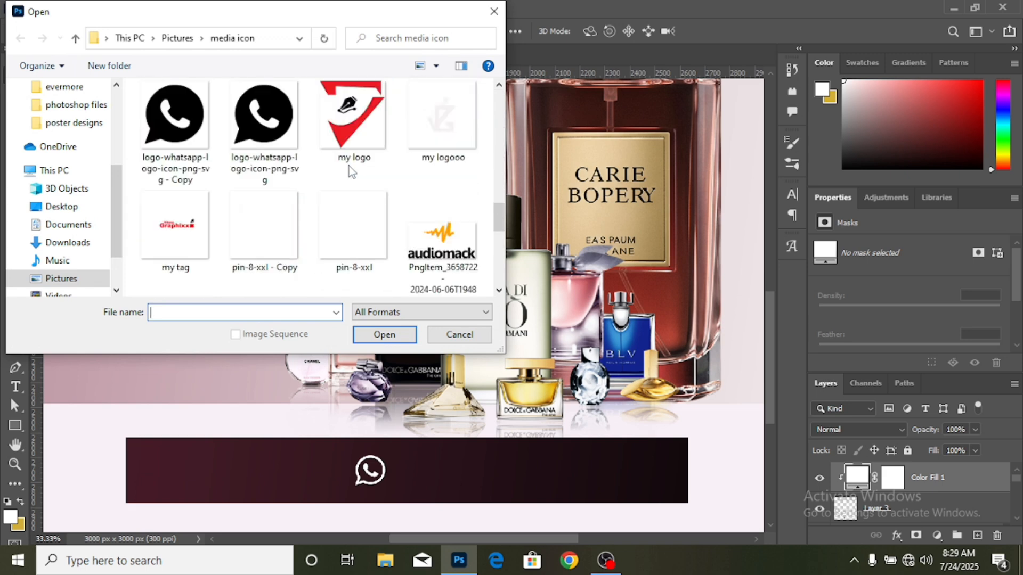
scroll(302, 162, up, 5)
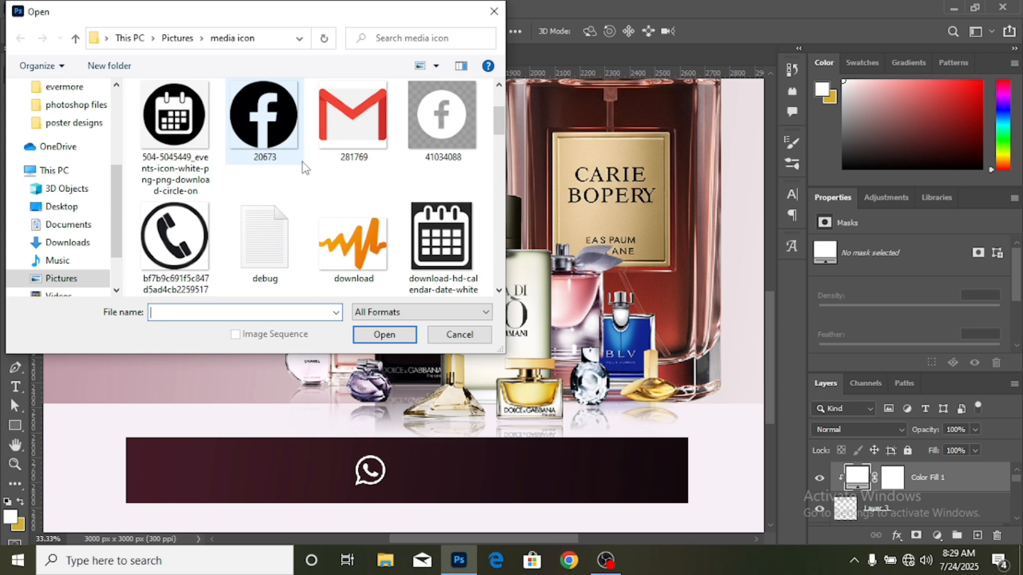
double_click(192, 235)
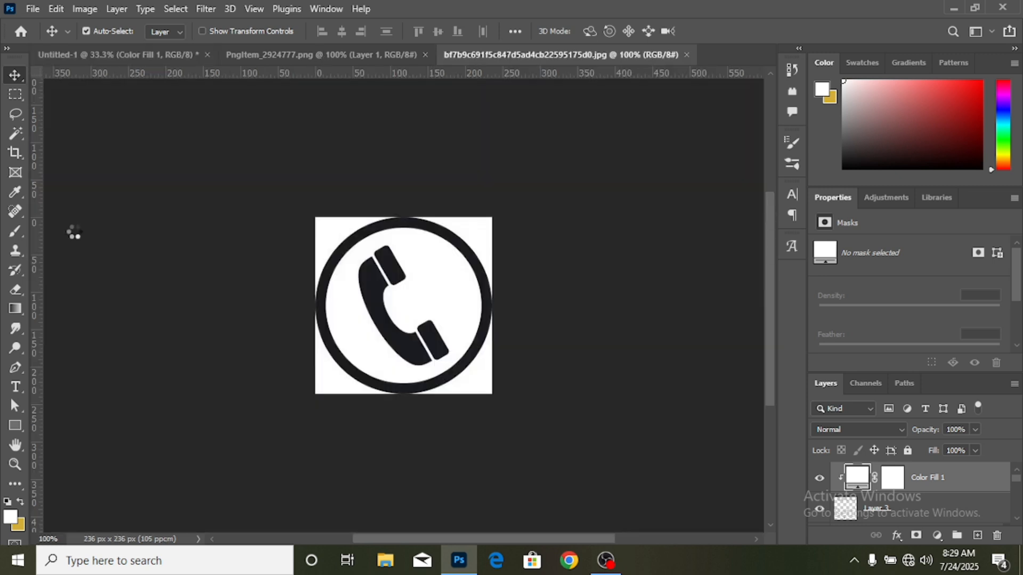
- Select the white upper-right corner outside the phone icon's circle with the Magic Wand, unlock the background layer and delete the selected area
click(15, 133)
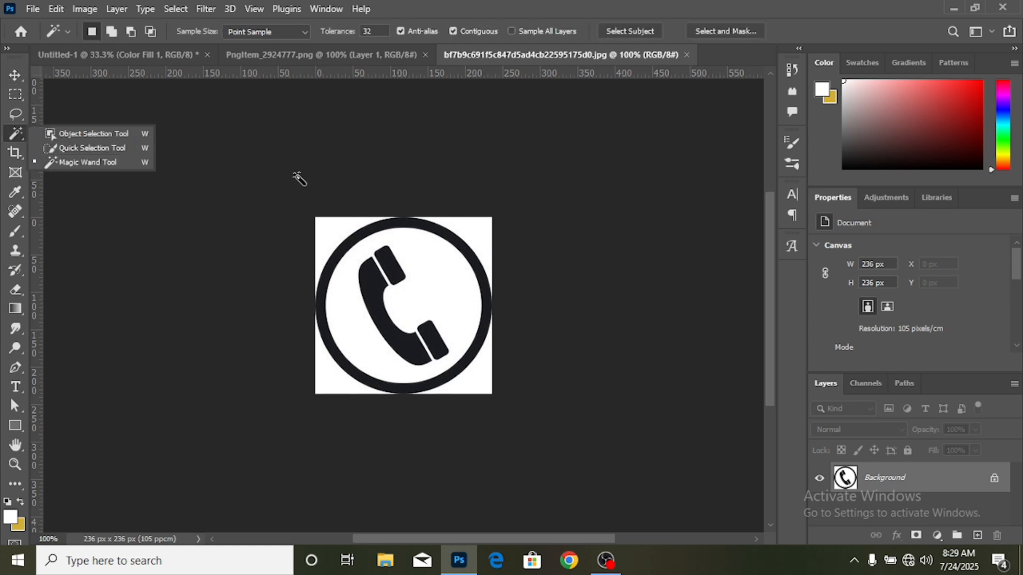
click(108, 162)
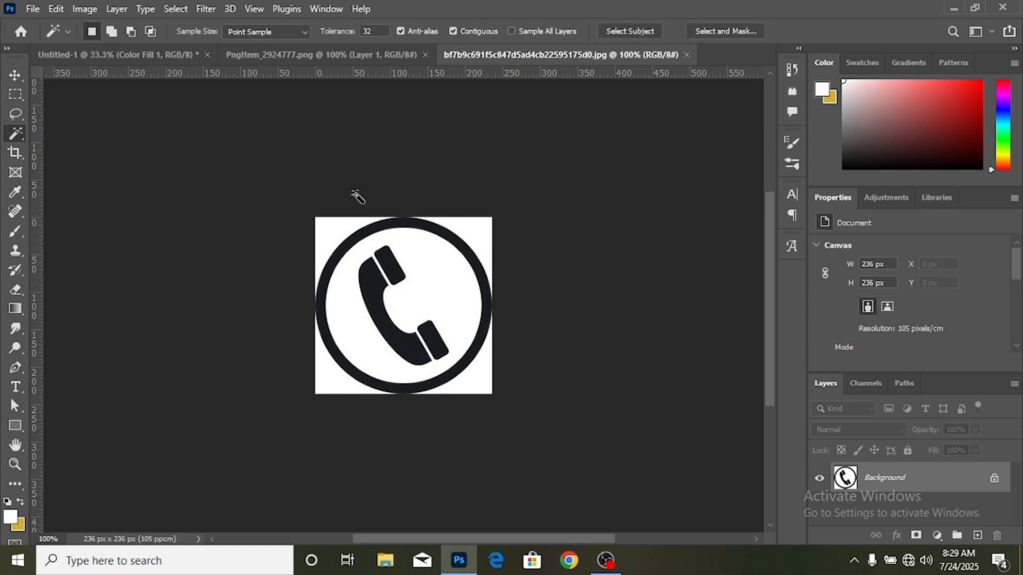
click(480, 233)
key(shift+F5)
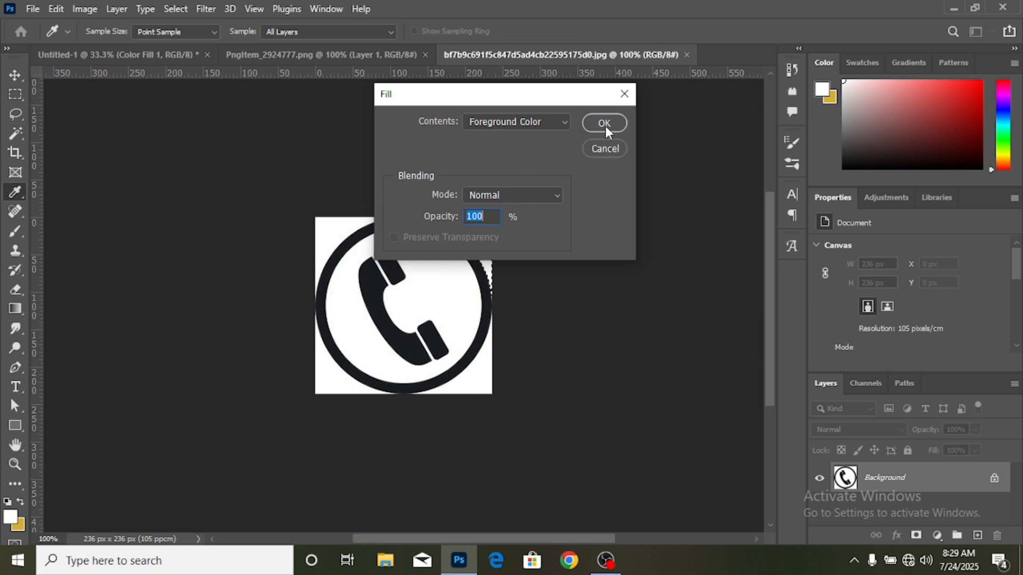
click(622, 93)
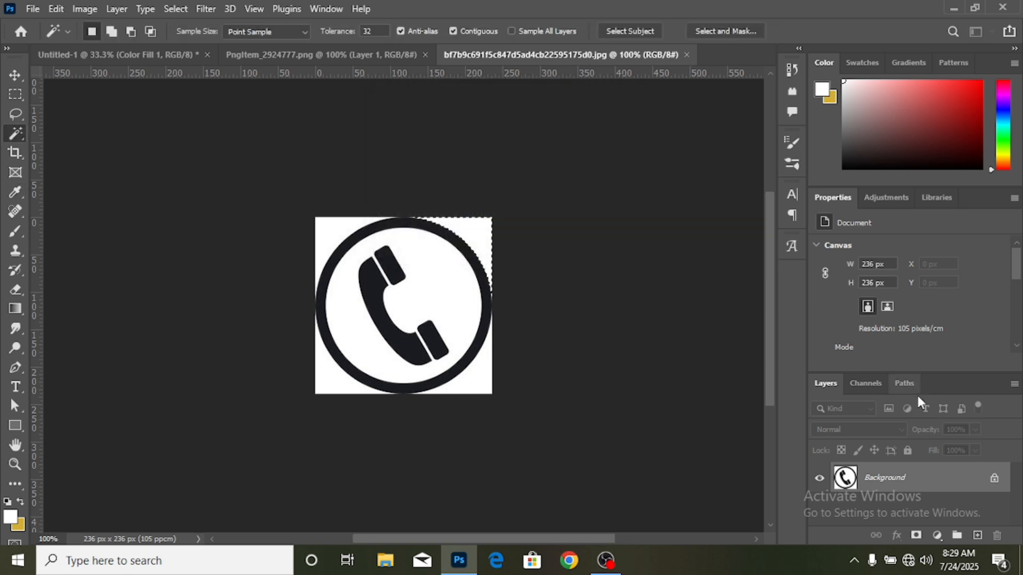
click(994, 479)
key(Delete)
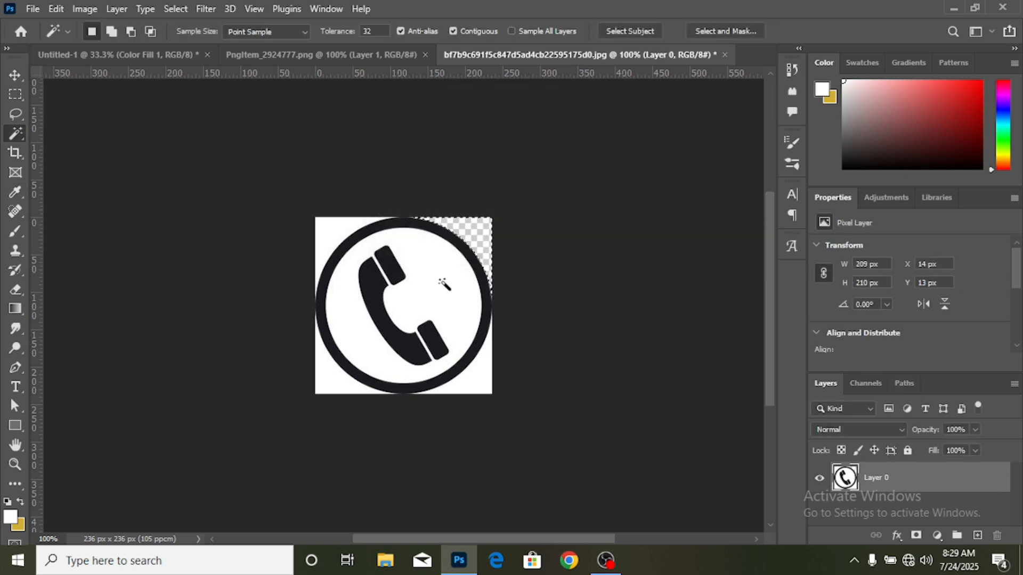
- Delete the remaining white inside the phone icon's circle and in its other corners with the Magic Wand, clearing the selection at the end
click(441, 282)
key(Delete)
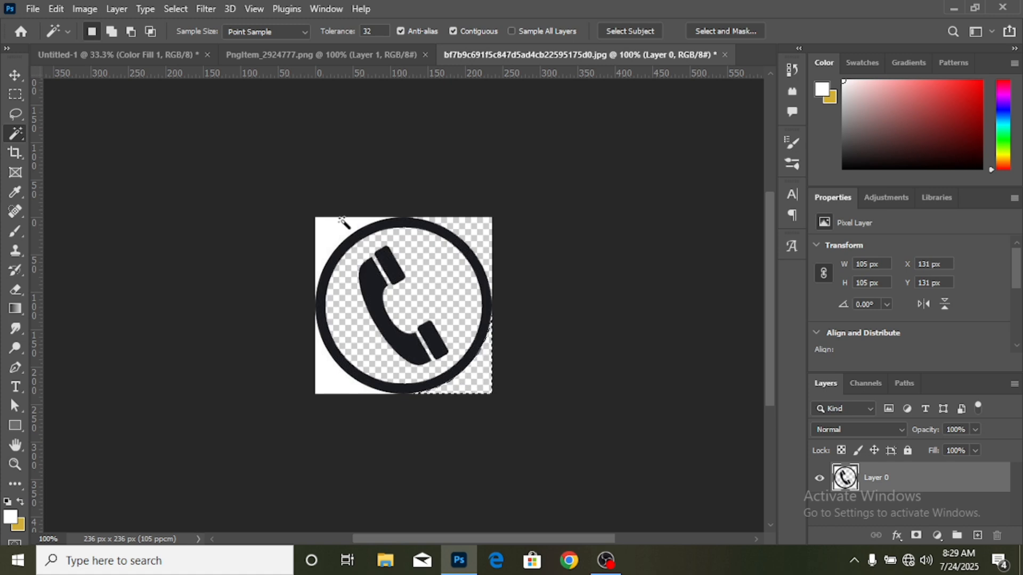
click(342, 221)
key(Delete)
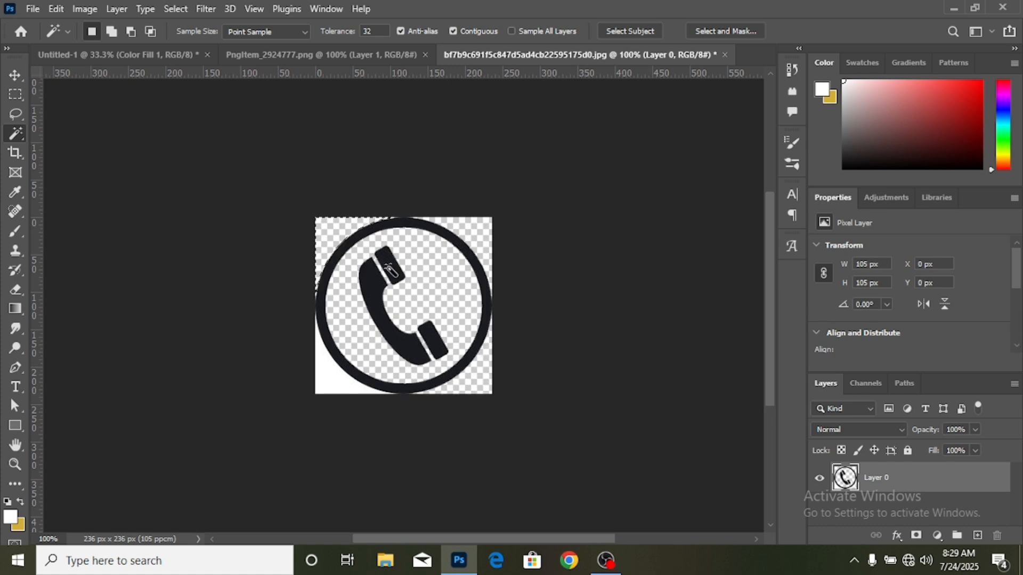
click(339, 380)
key(Delete)
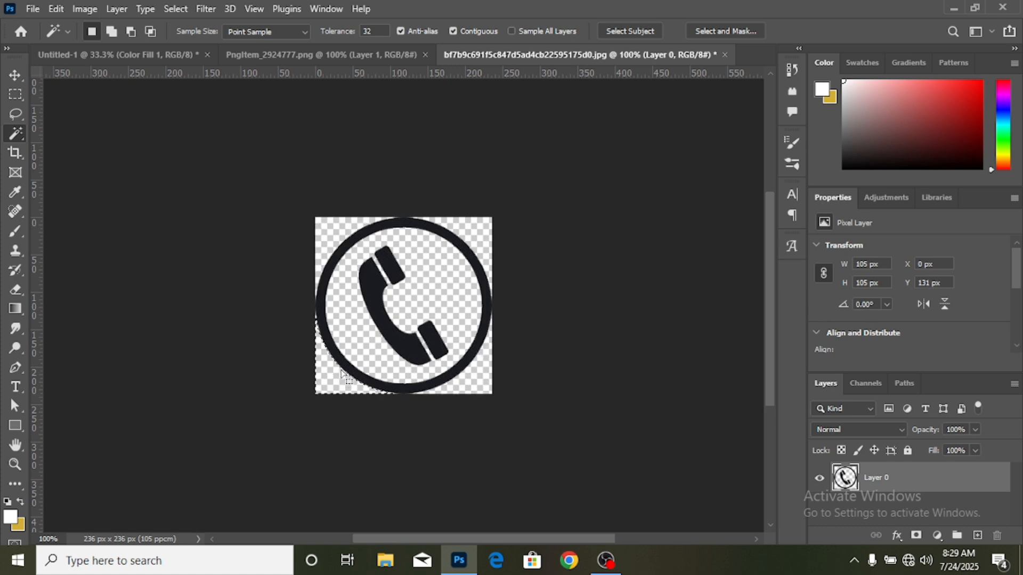
key(ctrl+d)
- Copy the phone icon into the perfume ad, scaled to about 45.39%, at about X 1458, Y 2698 px beside the WhatsApp icon
click(15, 75)
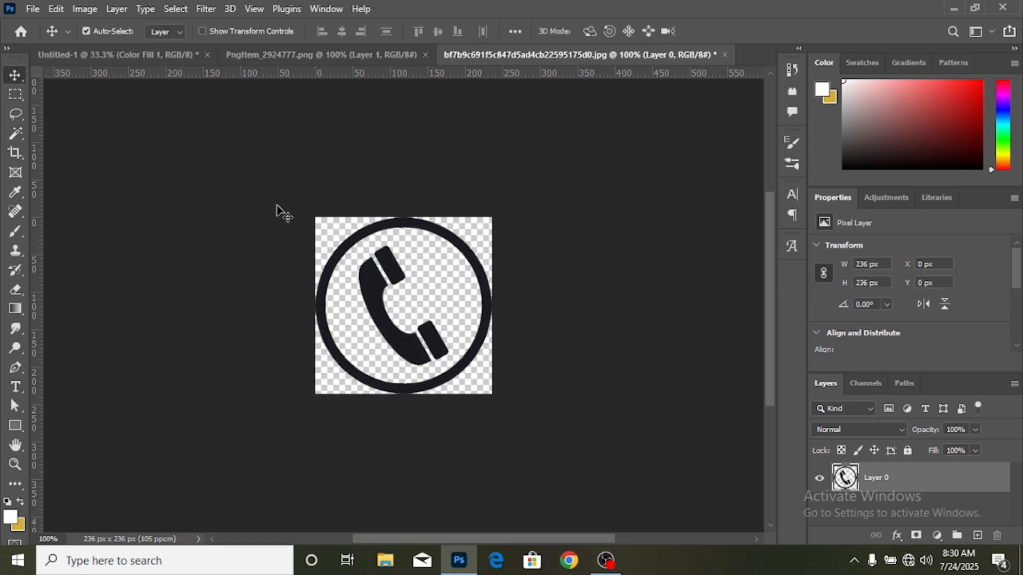
drag(374, 312, 426, 469)
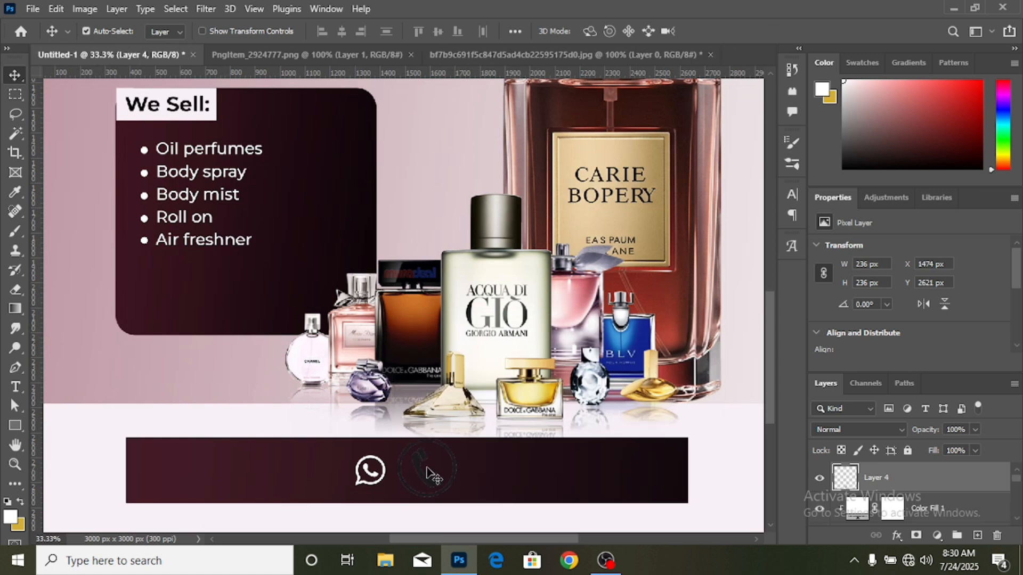
key(ctrl+t)
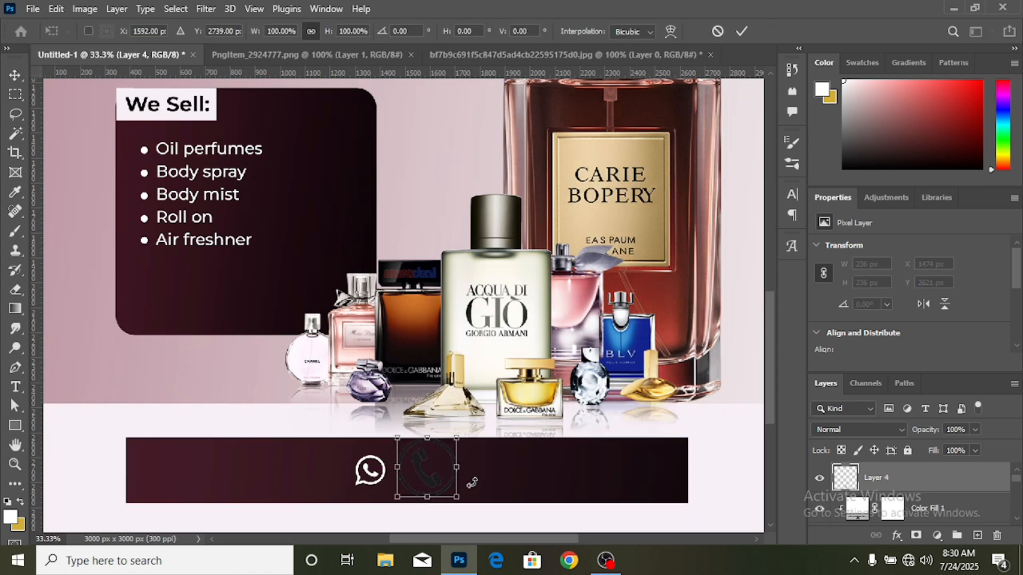
drag(457, 496, 441, 481)
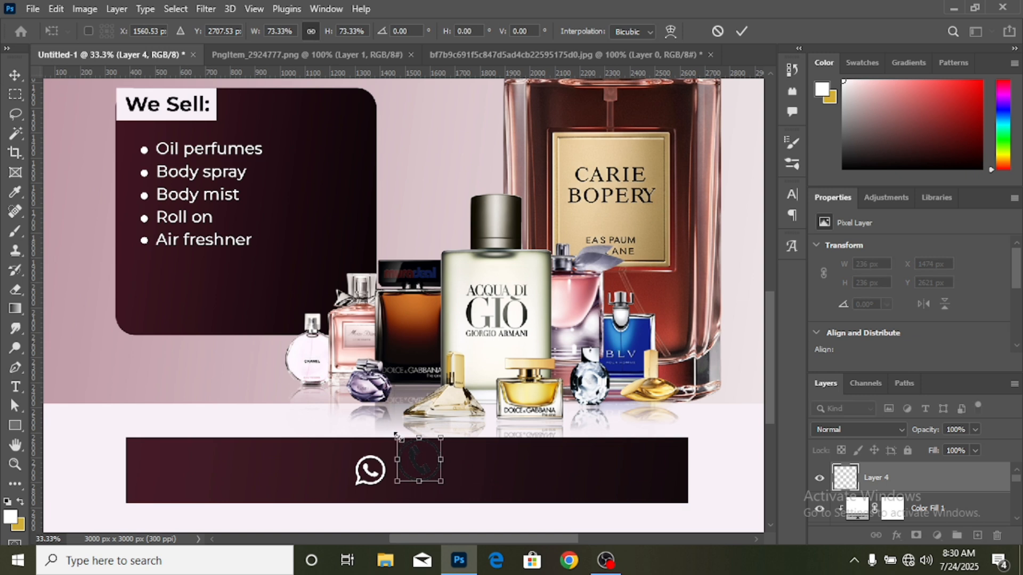
drag(397, 436, 411, 451)
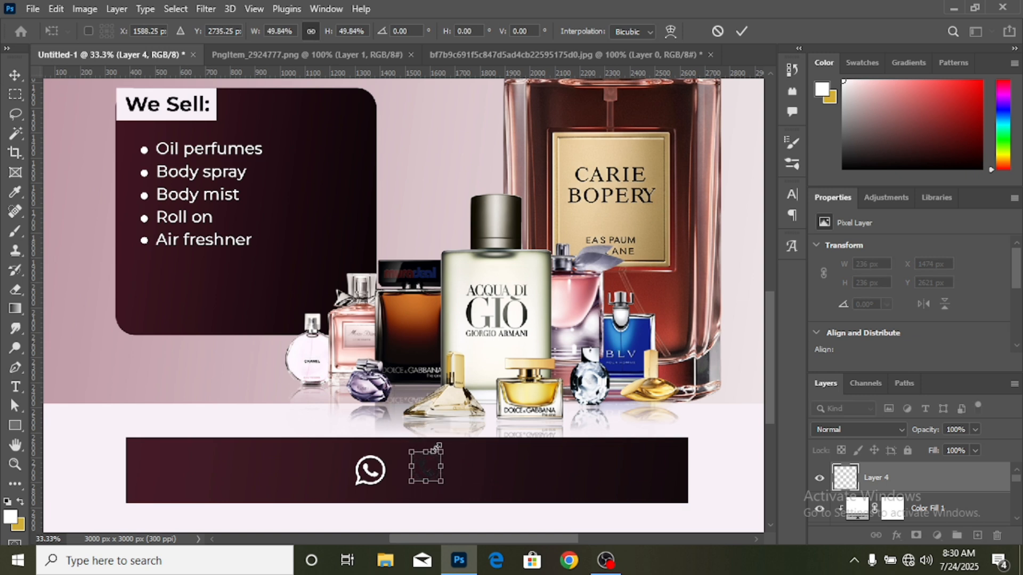
drag(440, 451, 438, 453)
click(742, 33)
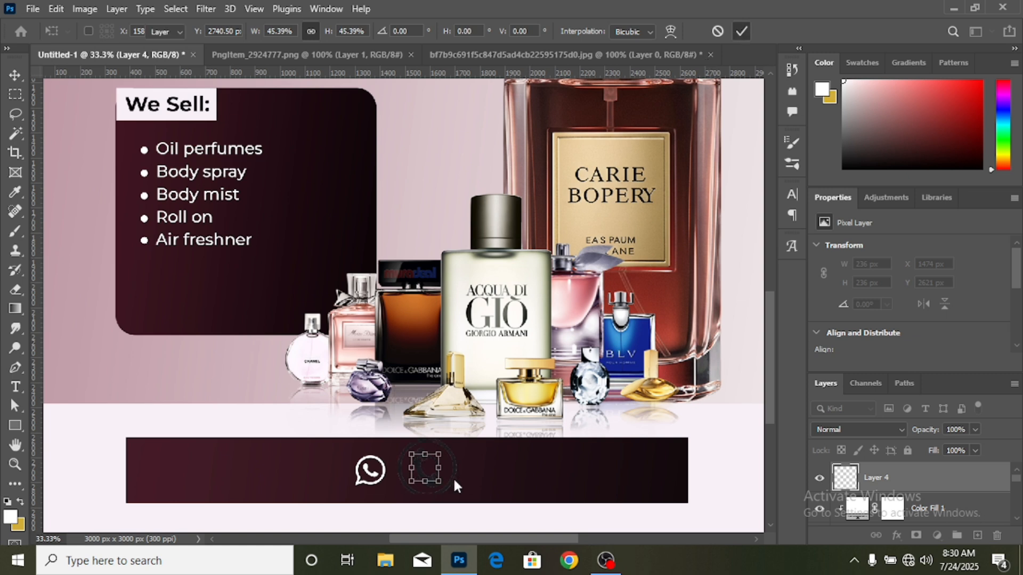
drag(423, 472, 406, 471)
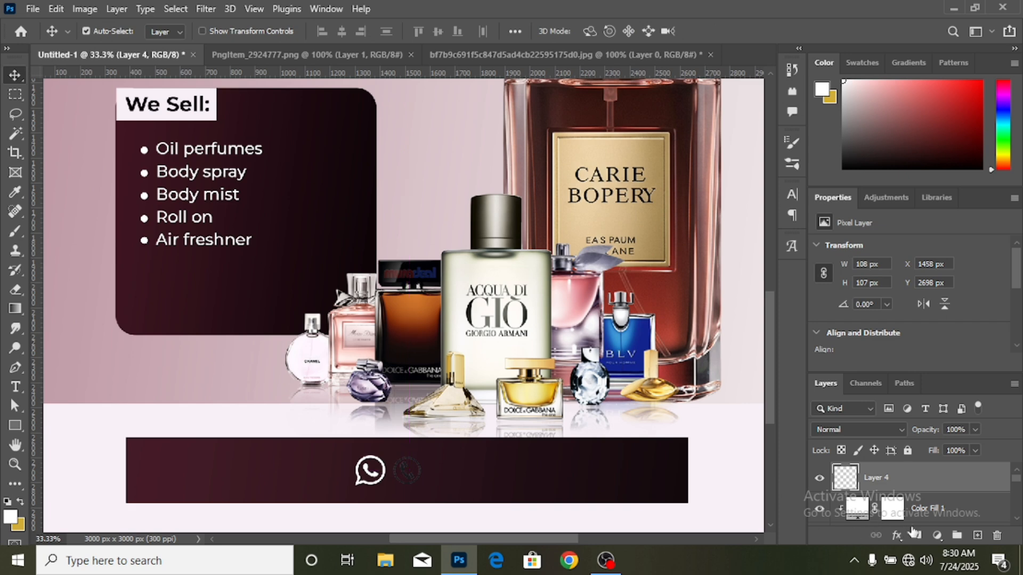
- Recolour the phone icon white with a #ffffff Solid Color fill layer clipped to it
click(936, 535)
click(944, 268)
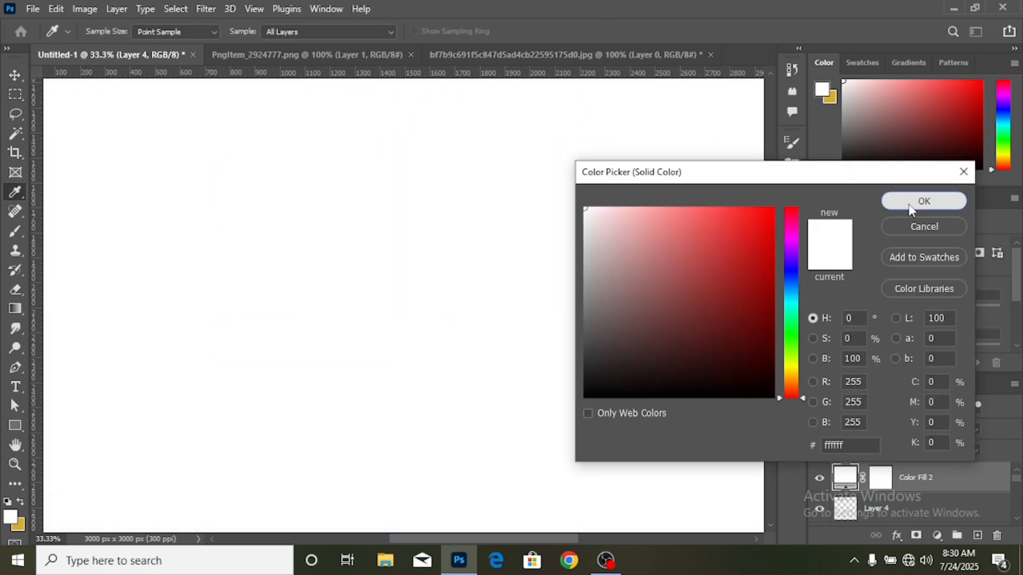
click(914, 201)
right_click(947, 477)
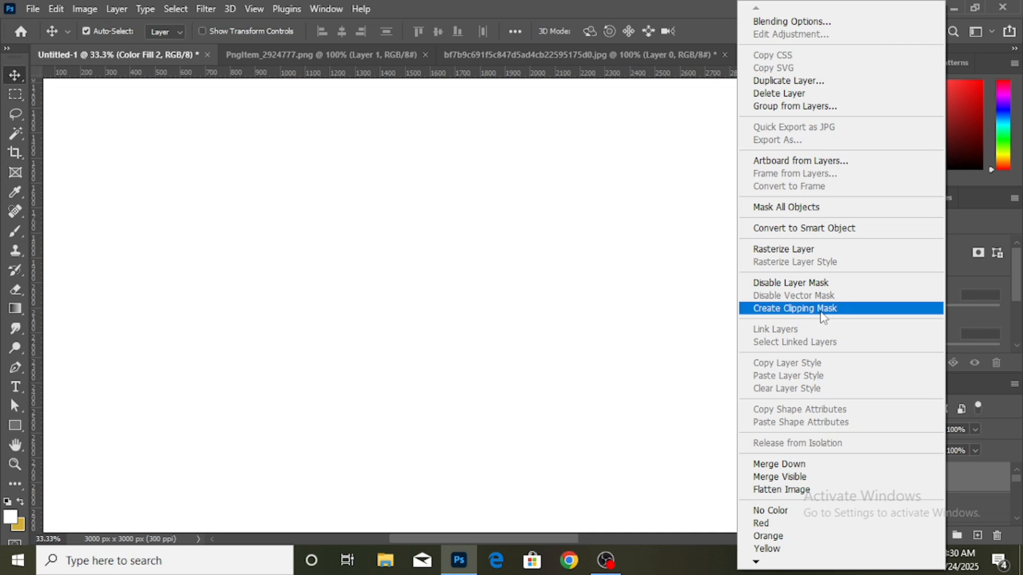
click(820, 309)
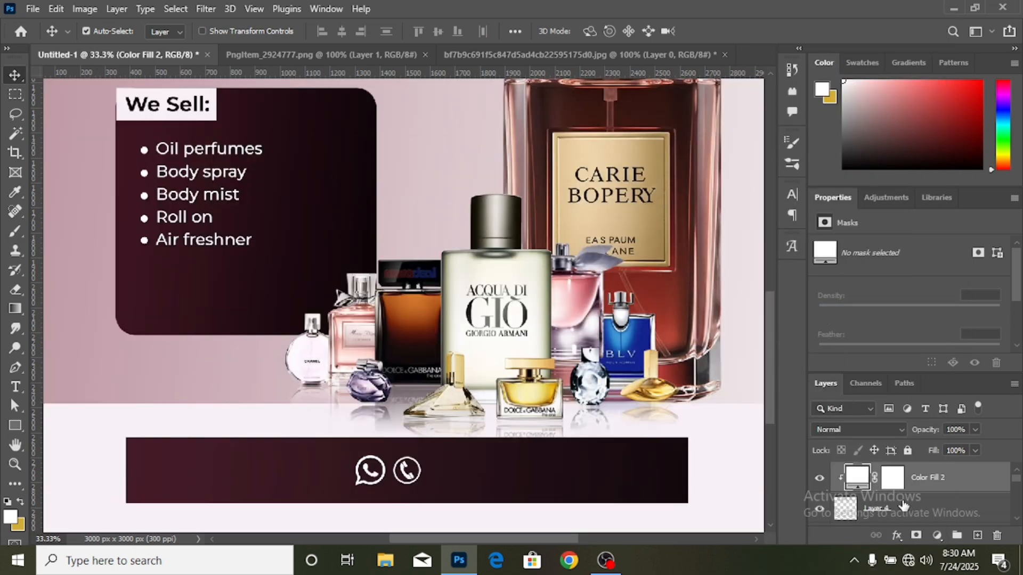
- Scale the phone icon together with its clipped colour fill to about 102.75% and deselect the layers
shift+click(904, 504)
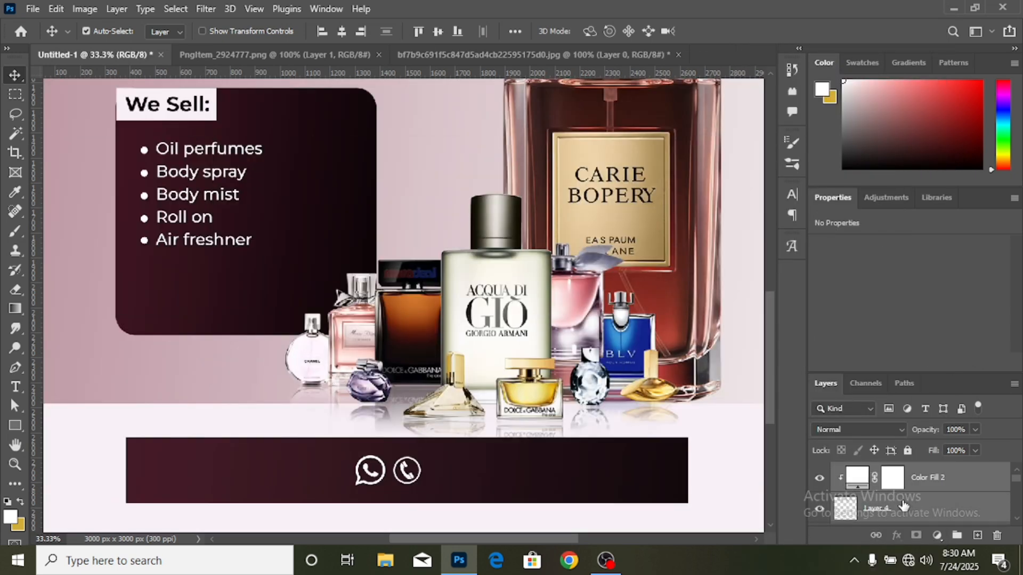
key(ctrl+t)
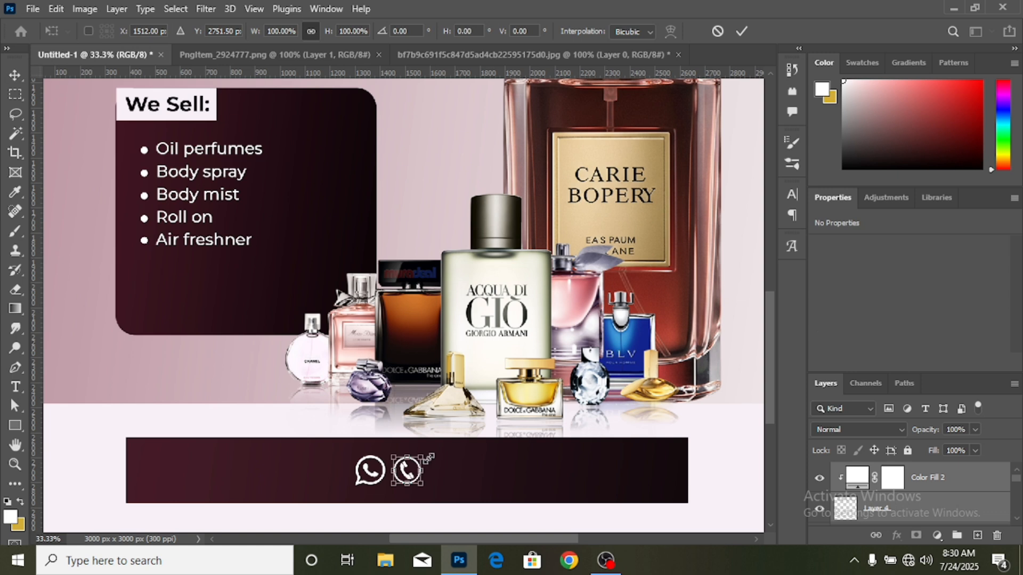
drag(425, 453, 424, 451)
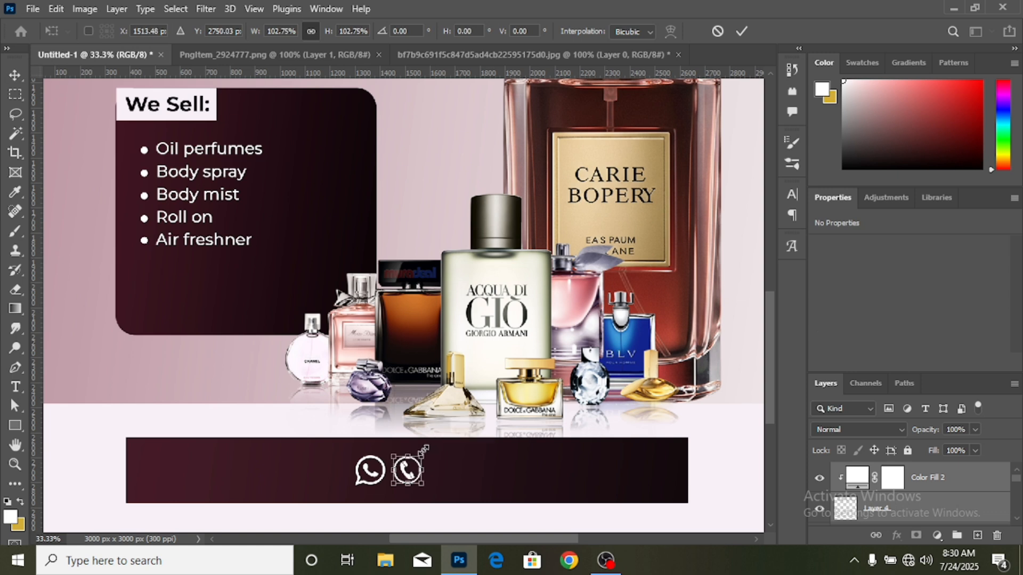
click(741, 30)
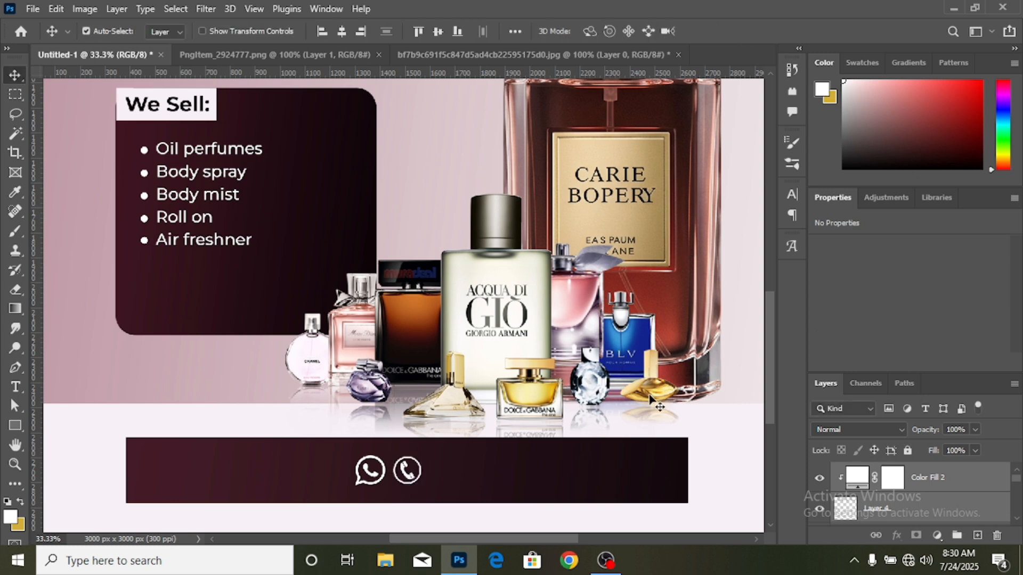
scroll(696, 487, down, 3)
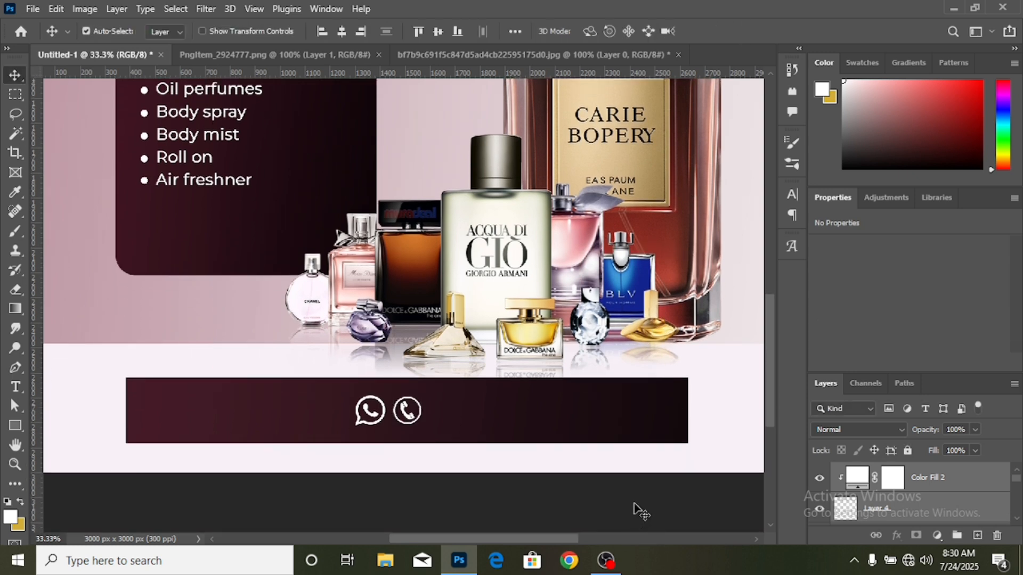
click(639, 511)
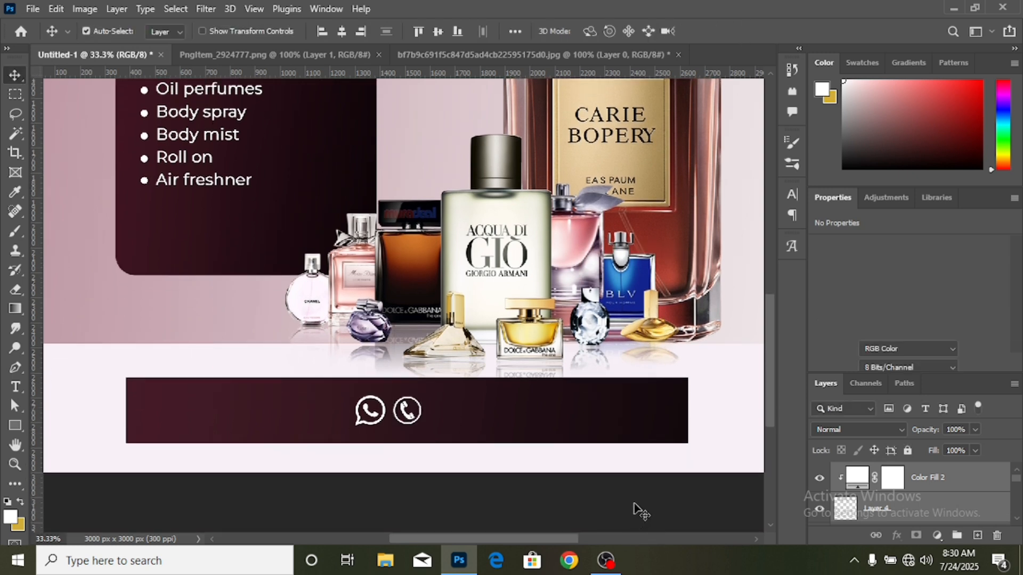
- Add the contact phone number in white 11 pt Montserrat Regular on the maroon bar beside the phone icon
click(16, 388)
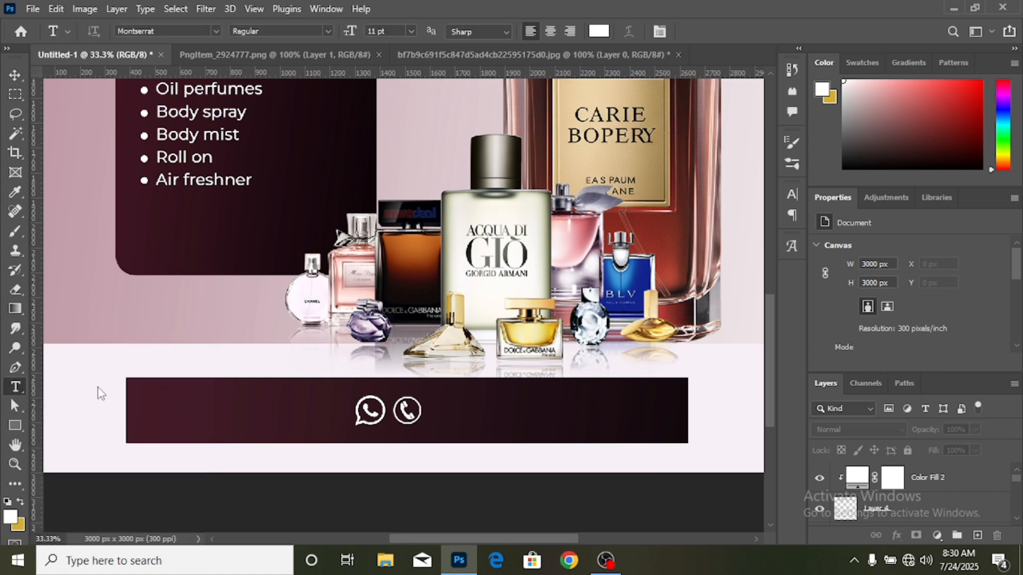
click(438, 412)
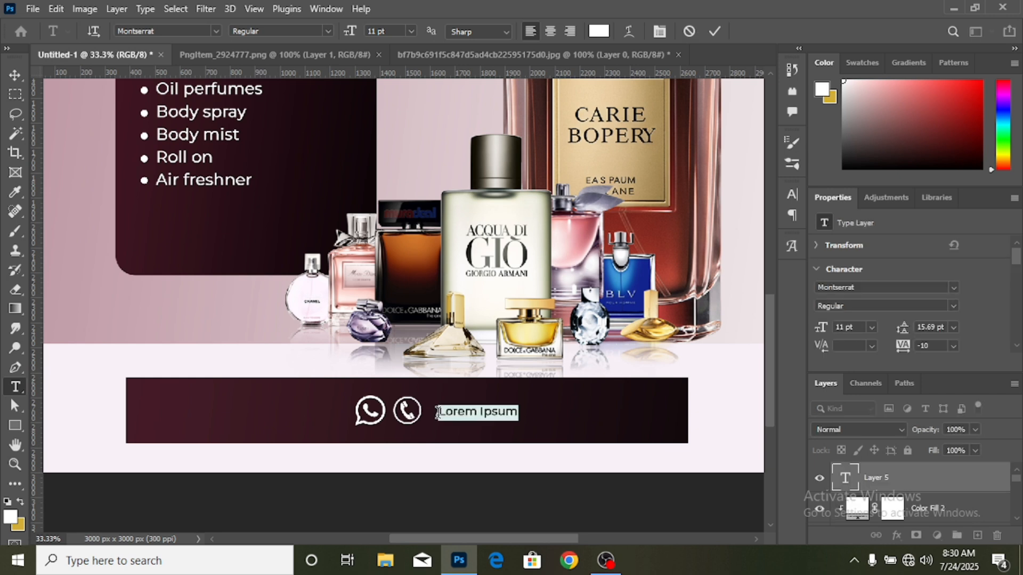
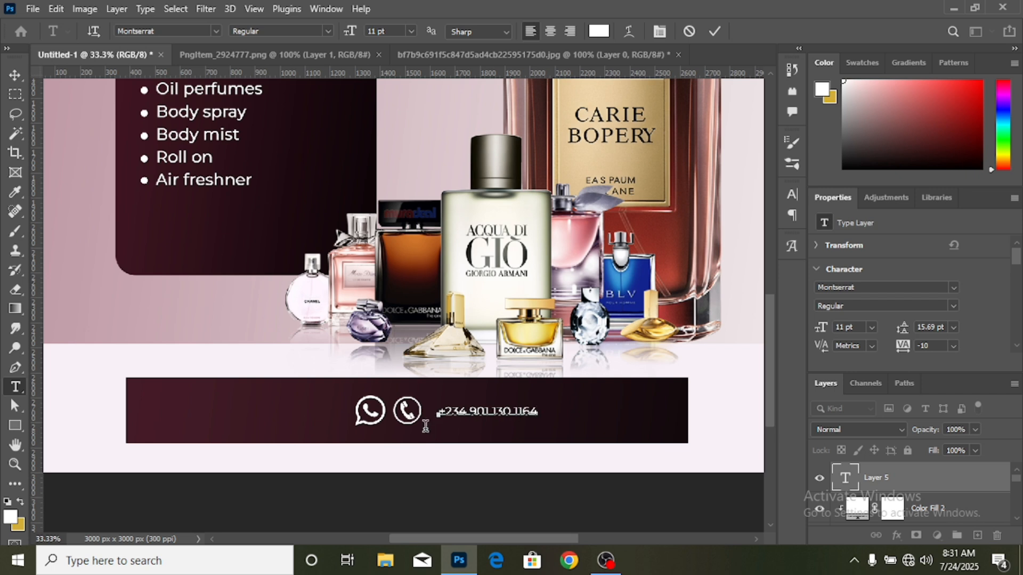
- Scale the contact phone number to about 168.10% and move it closer to the phone icon on the maroon bar
click(16, 75)
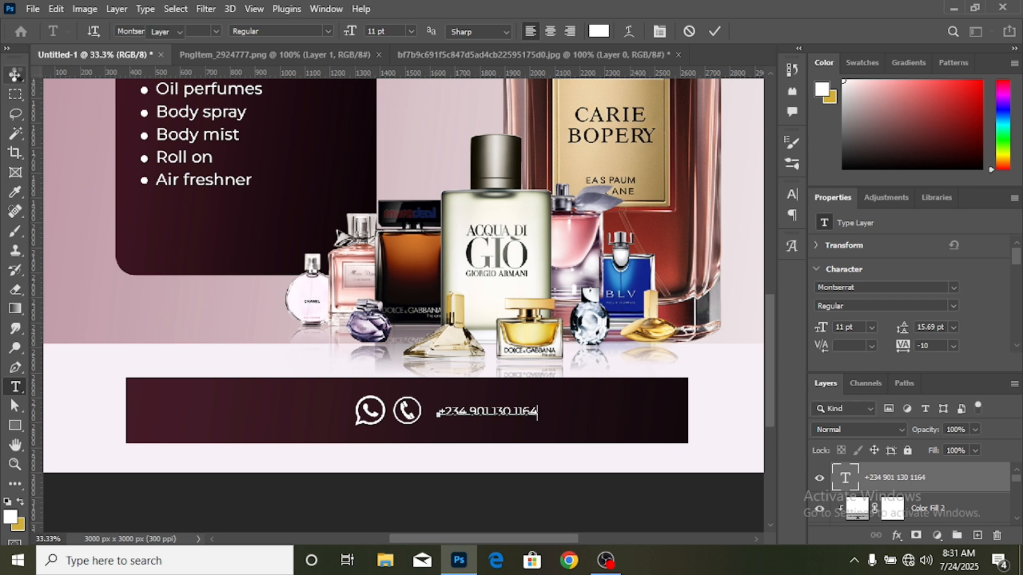
key(ctrl+t)
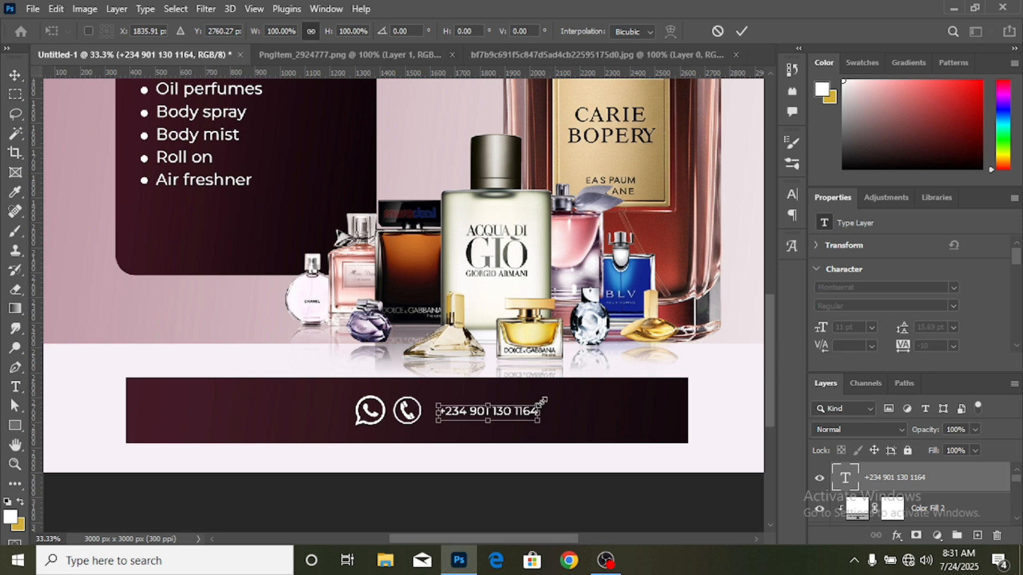
drag(540, 414, 605, 411)
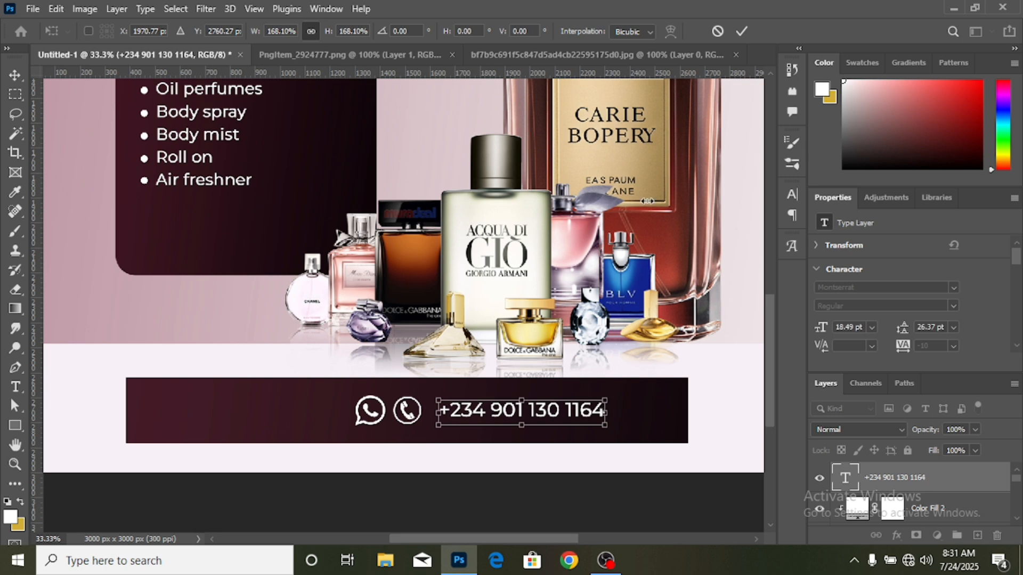
click(741, 31)
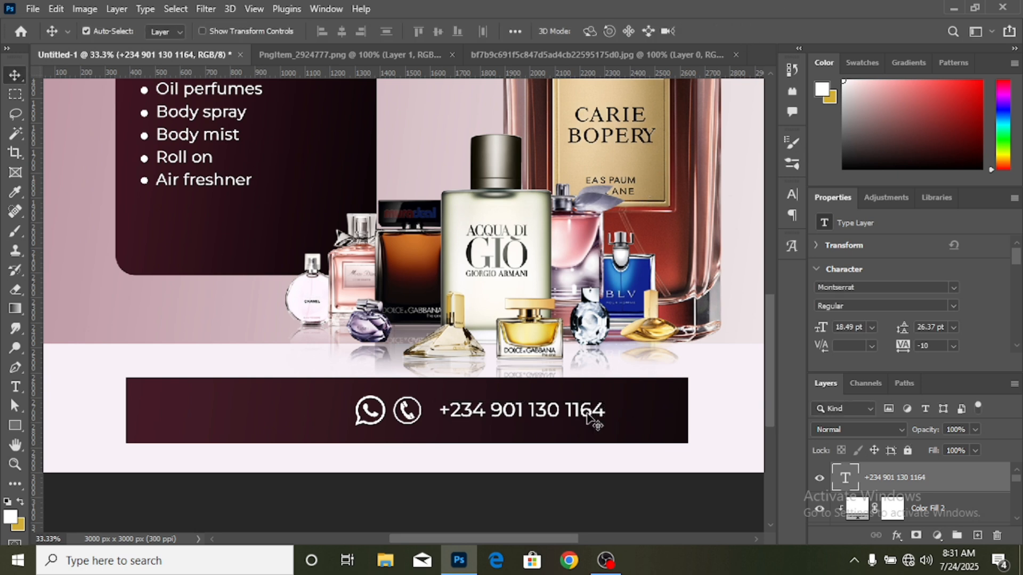
drag(587, 417, 576, 415)
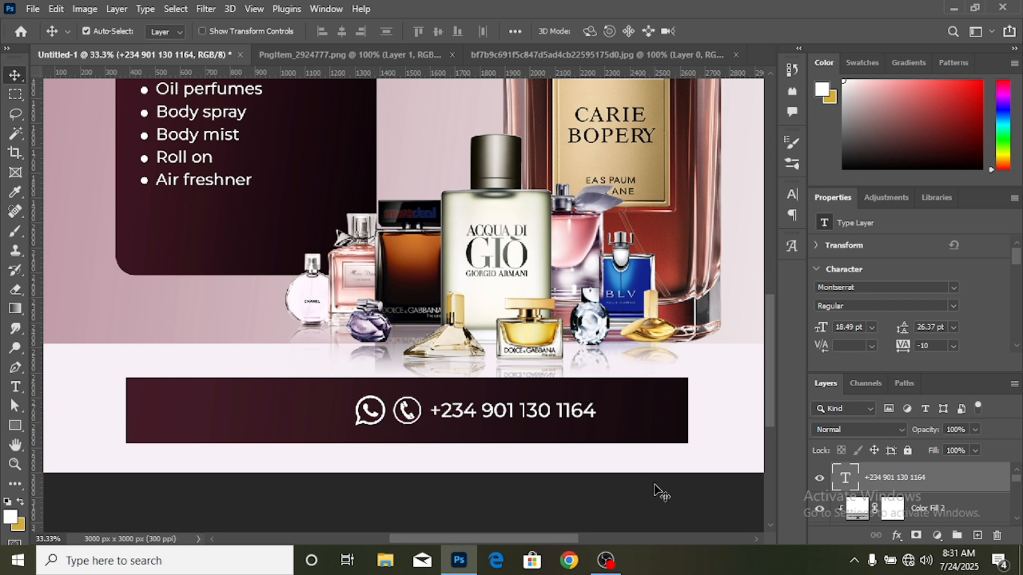
- Add the white 11 pt Montserrat Regular text "FOR MORE INFO CONTACT:" on the maroon bar before the WhatsApp icon and adjust its position slightly
key(ctrl+minus)
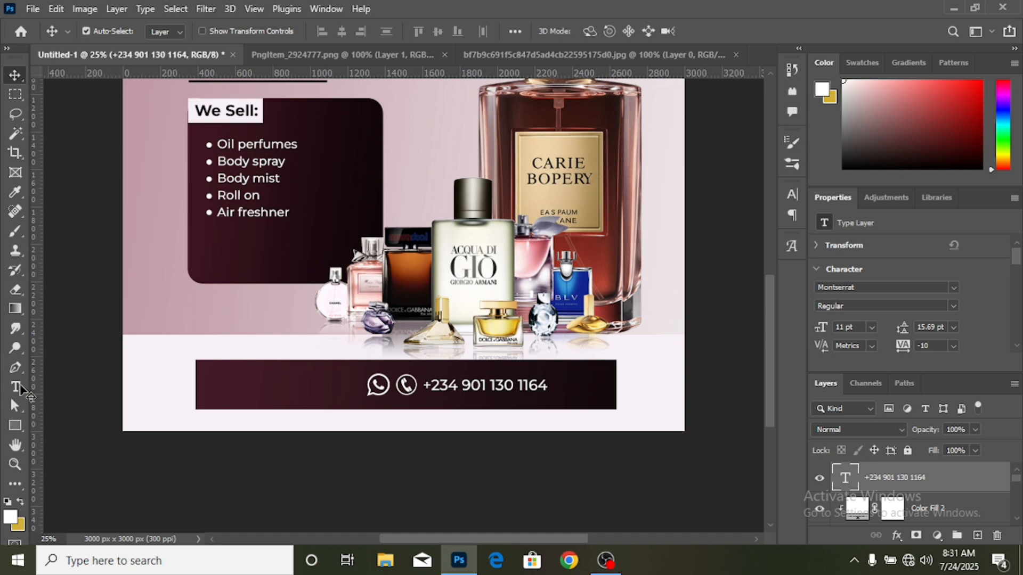
click(15, 391)
click(14, 391)
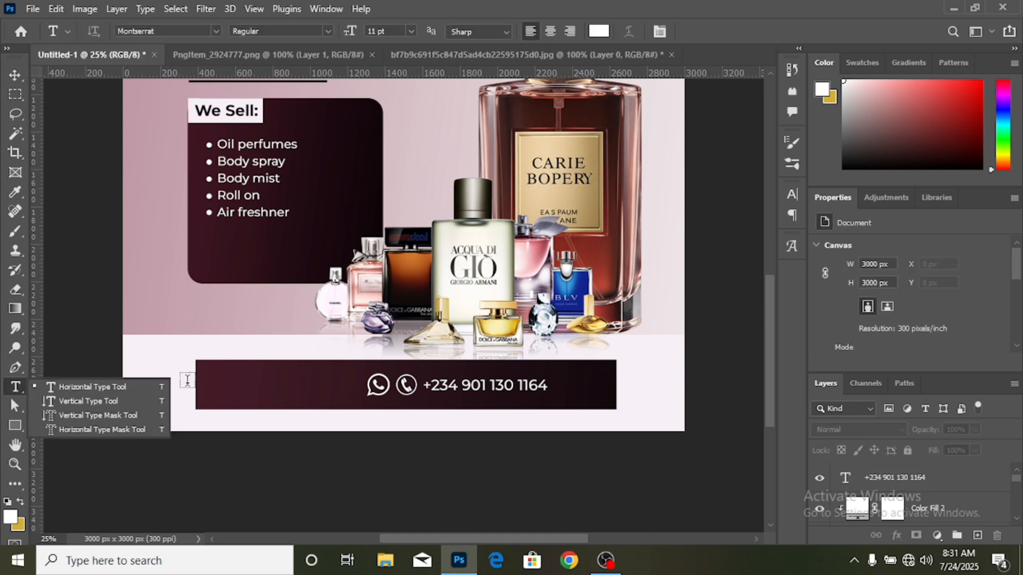
click(136, 385)
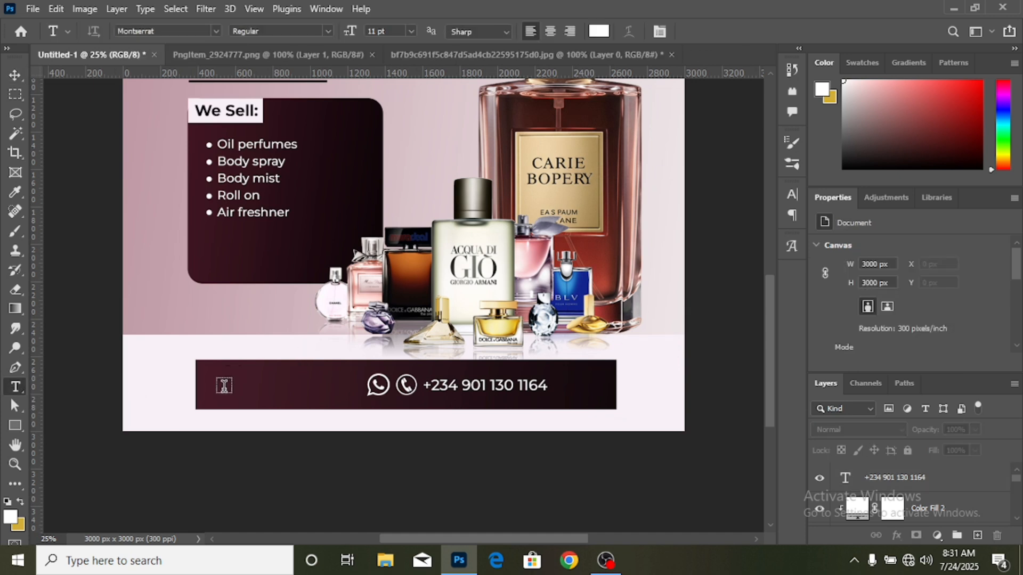
click(223, 386)
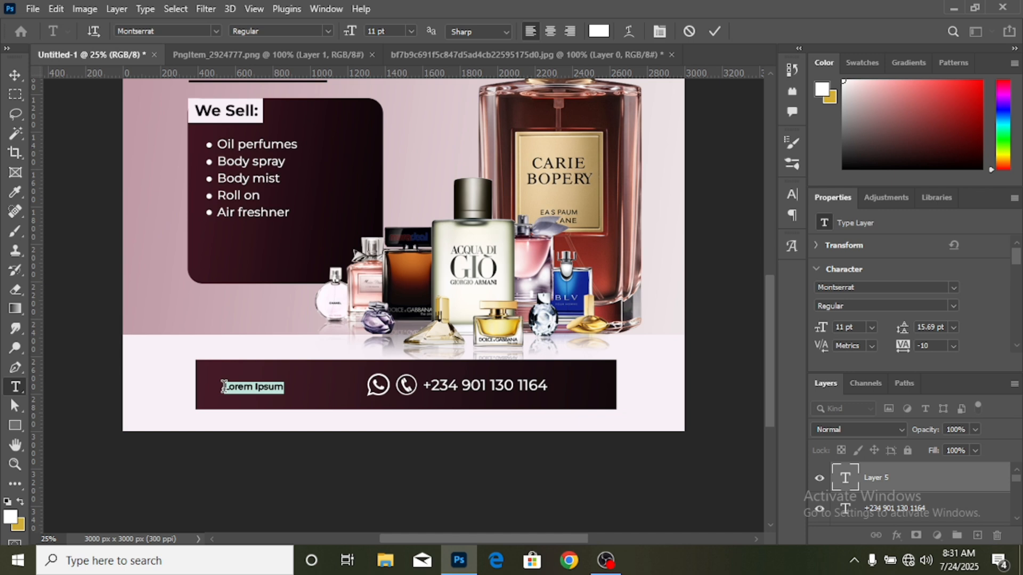
text(FOR MORE INFO CONTACT:)
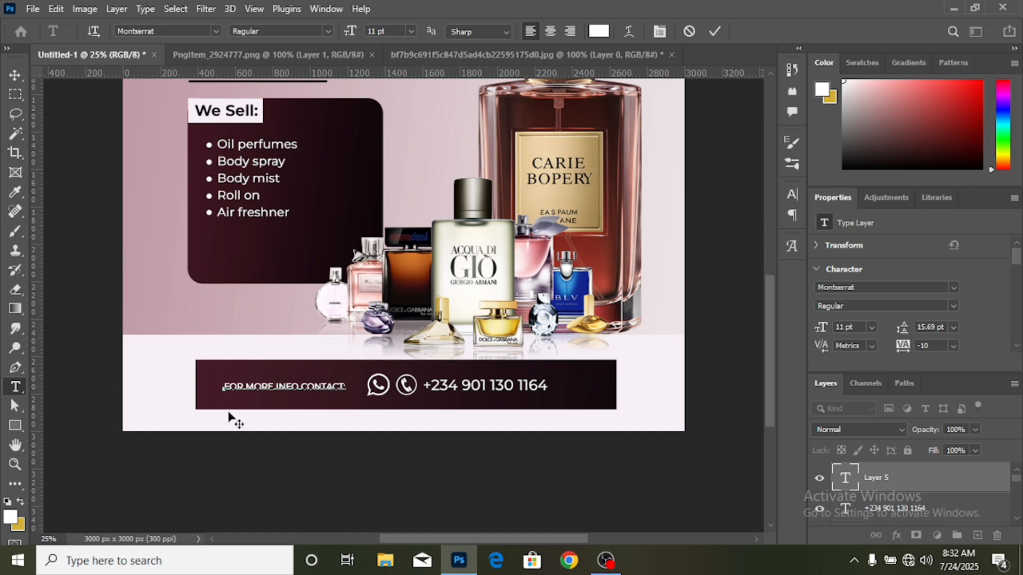
click(12, 78)
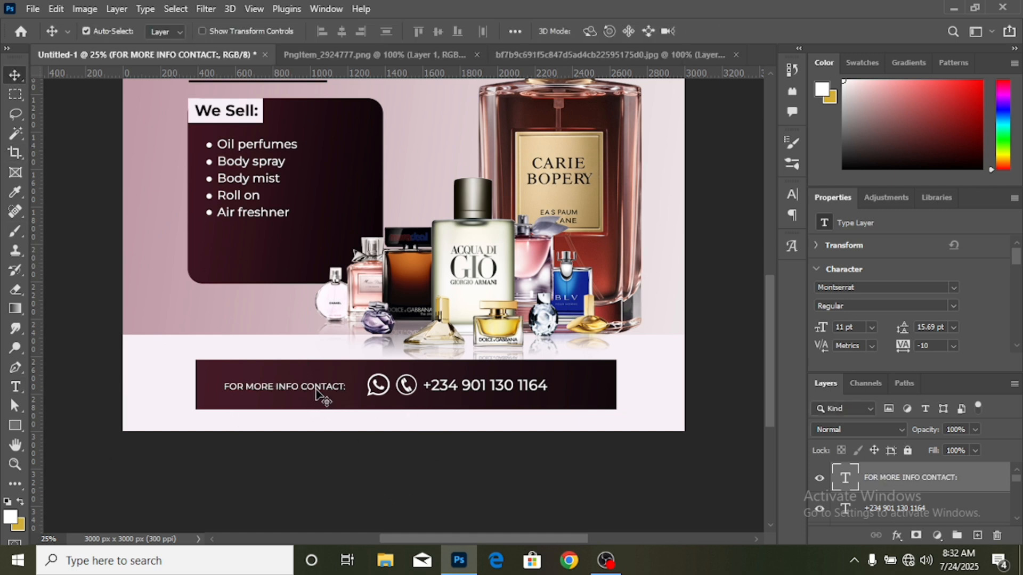
drag(322, 392, 324, 391)
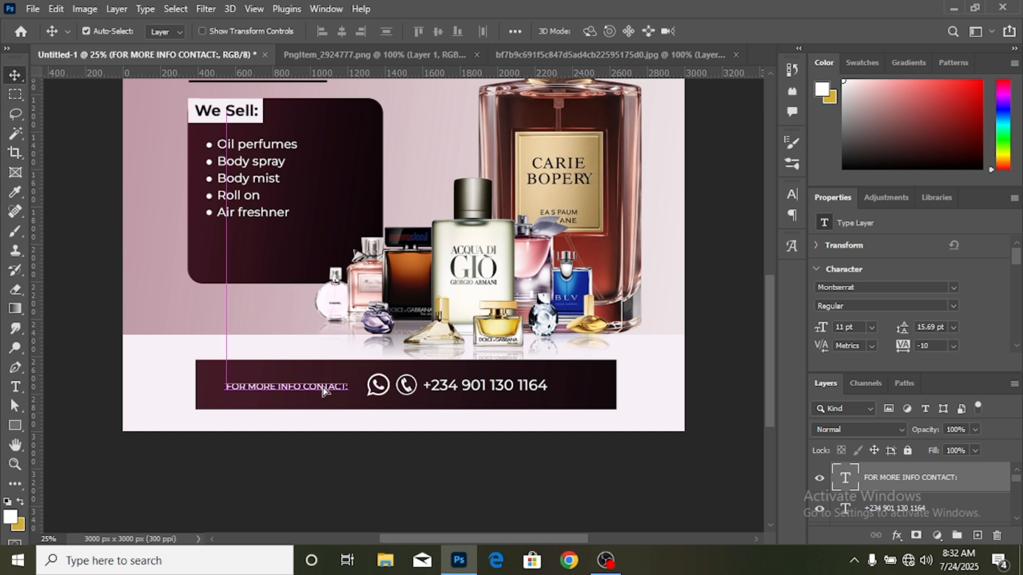
- Rewrite the "We Sell:" panel heading in capitals as "WE SELL:"
scroll(472, 430, up, 2)
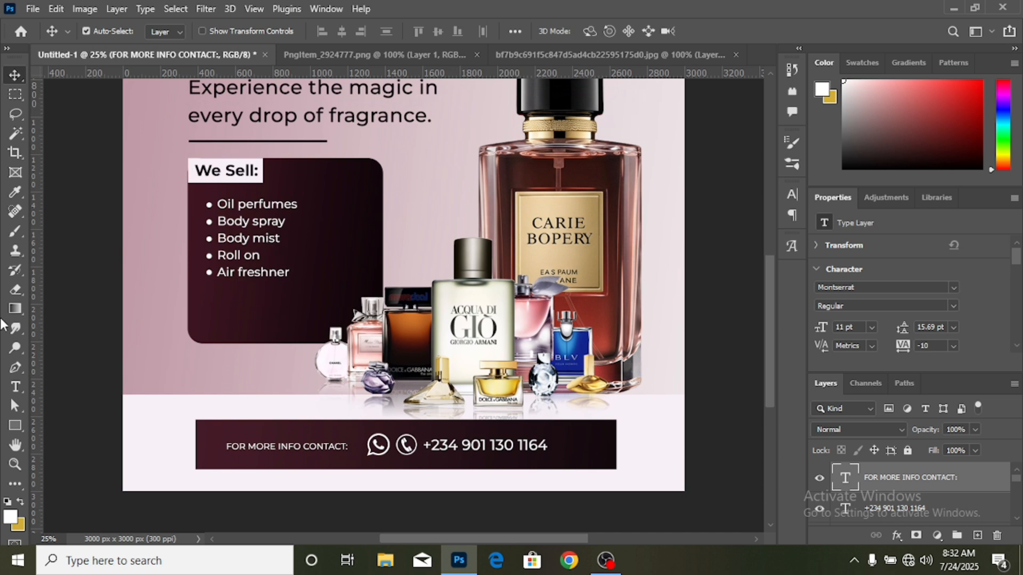
click(14, 390)
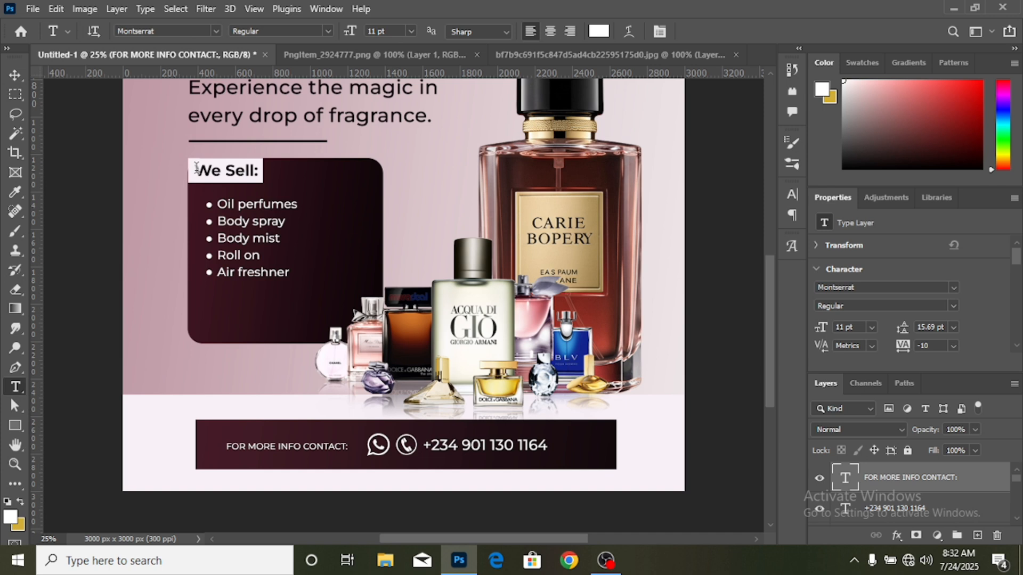
drag(202, 167, 253, 168)
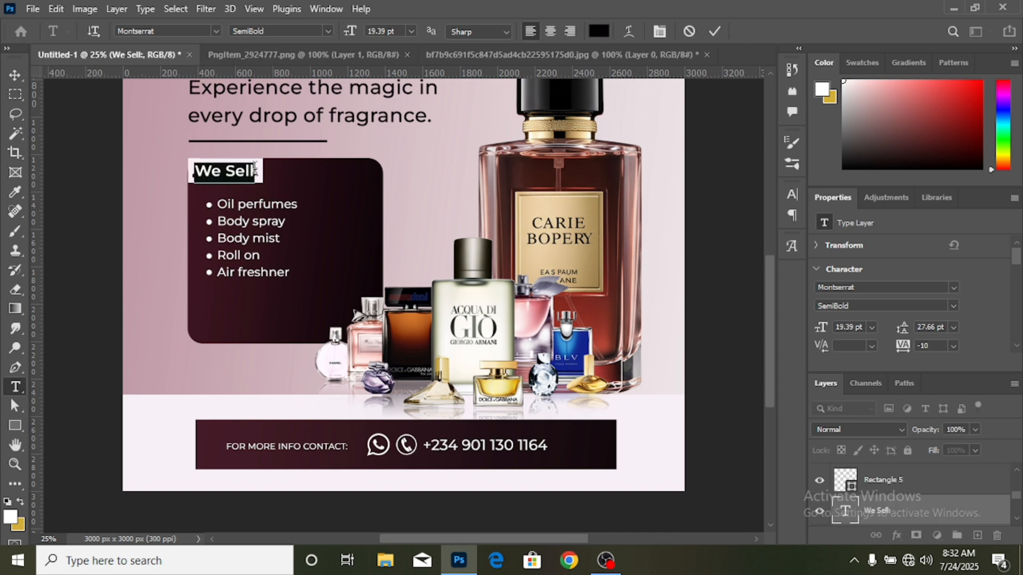
click(255, 168)
key(BackSpace)
key(BackSpace)
key(BackSpace)
key(BackSpace)
key(BackSpace)
key(BackSpace)
text(E)
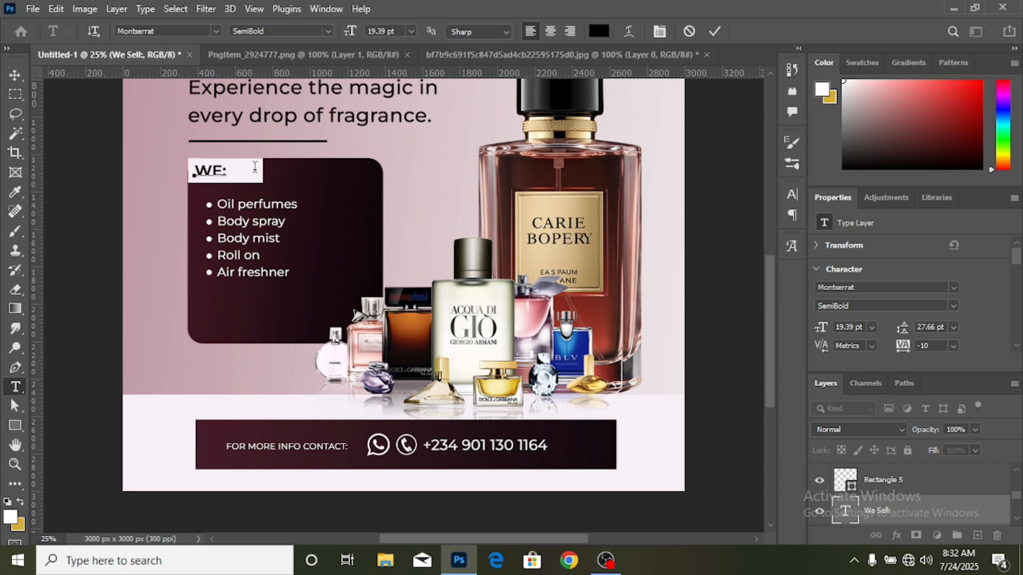
text( SELL)
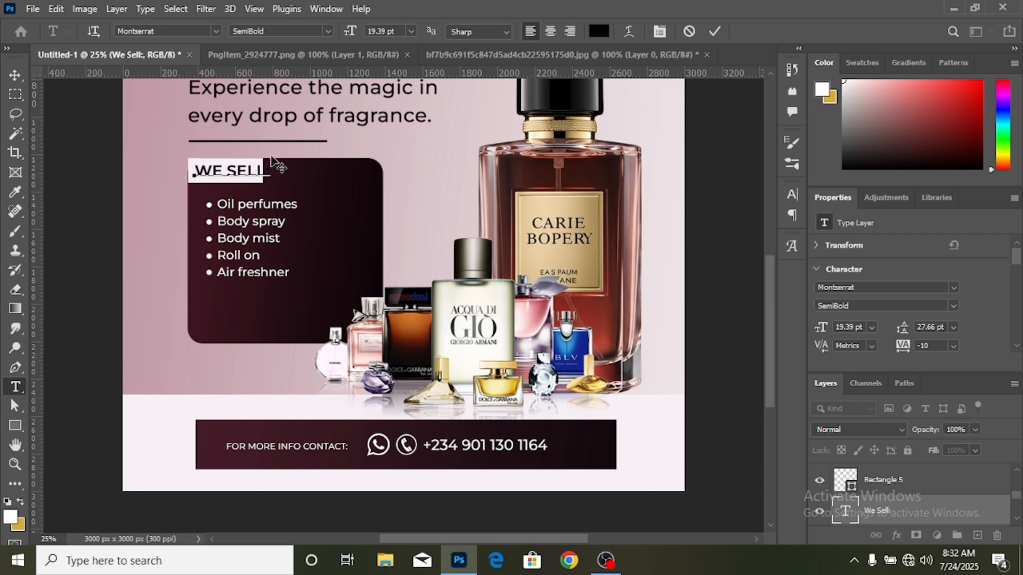
click(15, 75)
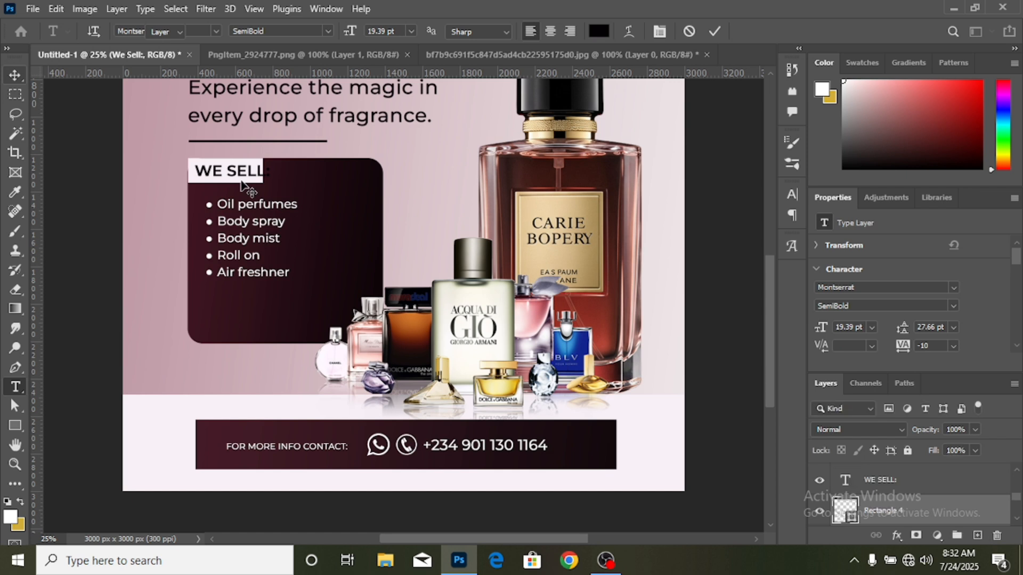
- Widen the white rectangle behind the "WE SELL:" heading to about 491 px, align it with the panel's edge, and deselect it
click(266, 172)
key(ctrl+t)
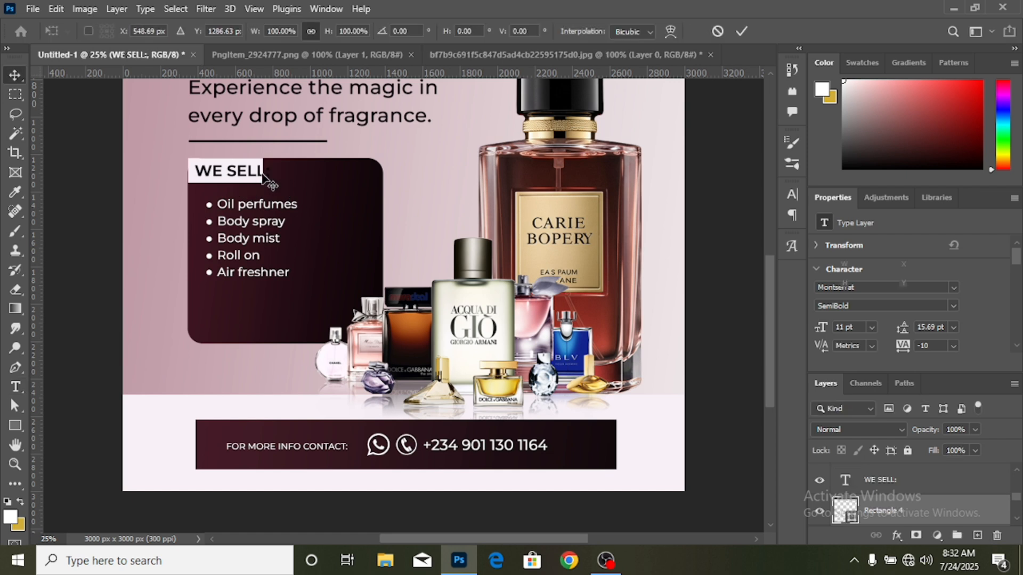
drag(275, 168, 281, 165)
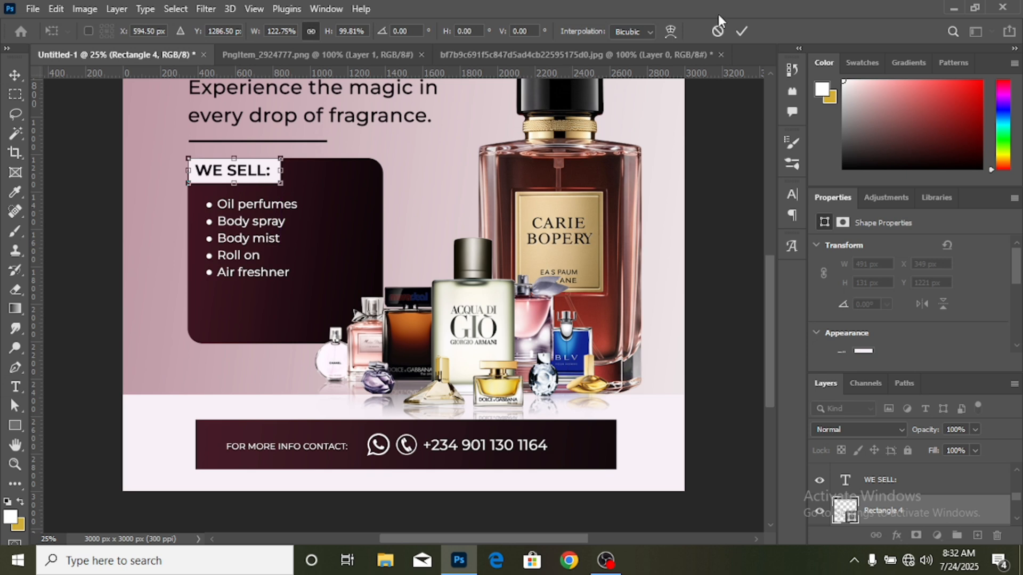
key(Return)
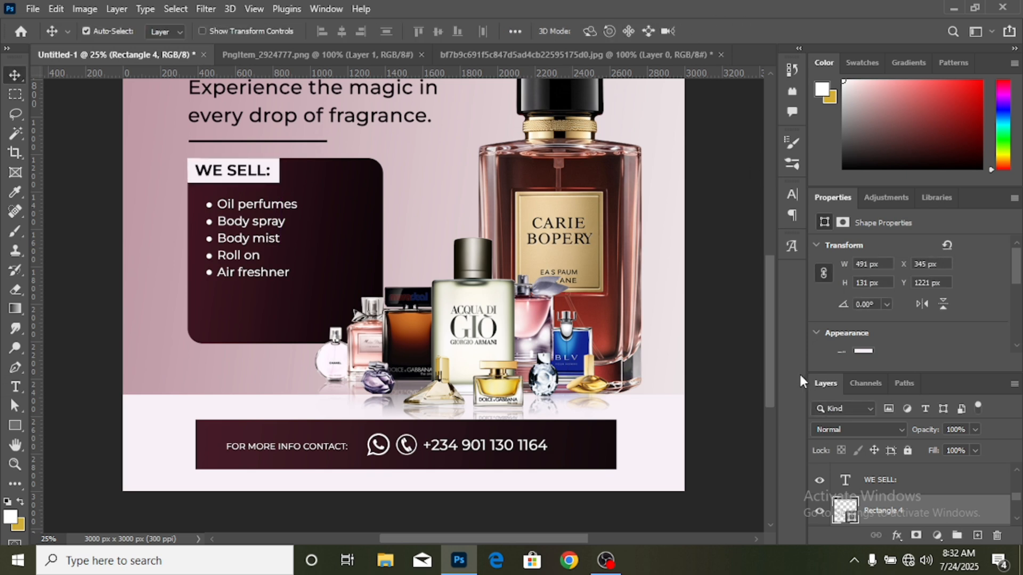
key(Down)
key(Down)
key(Down)
key(Down)
key(Up)
key(Up)
key(Up)
key(Up)
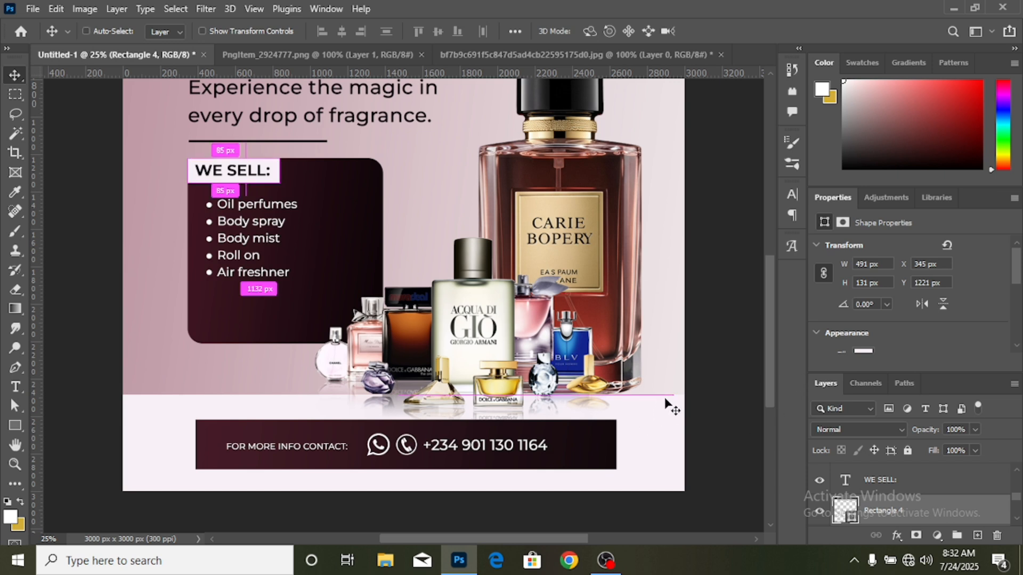
key(ctrl+minus)
scroll(663, 407, up, 2)
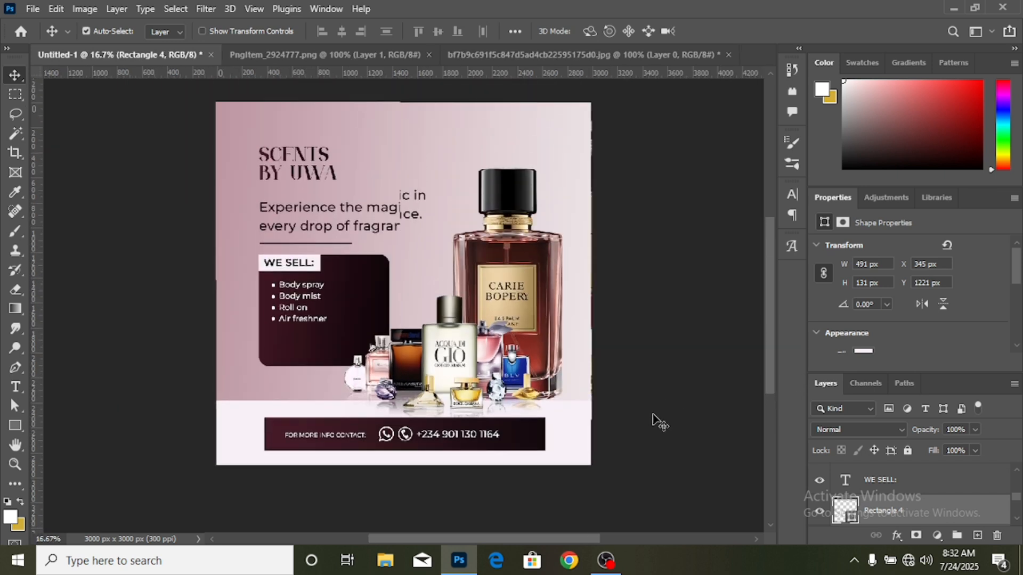
click(714, 455)
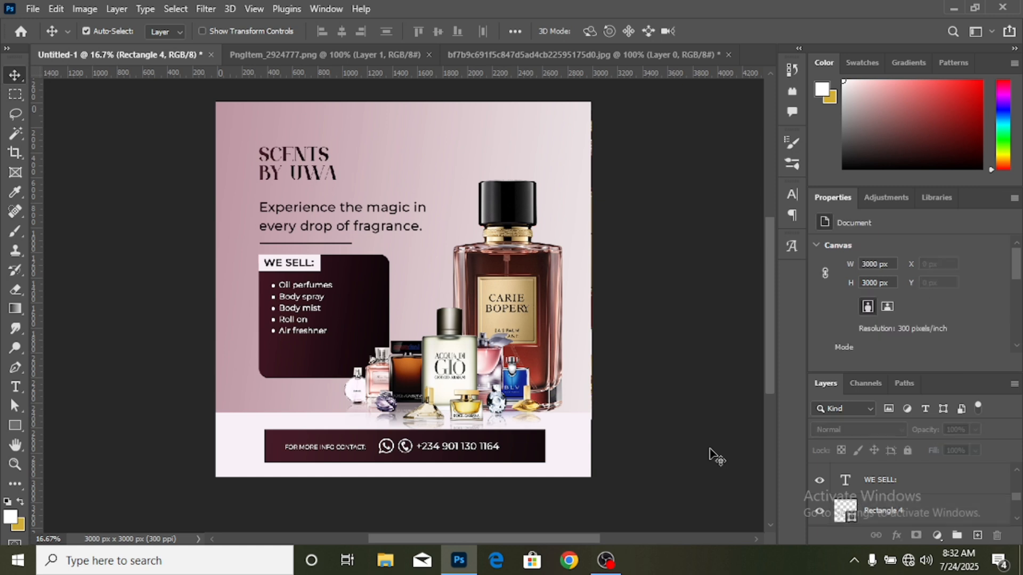
- Open the gold wax seal image "pngwing.com (45)" from the accessories folder
scroll(714, 455, up, 1)
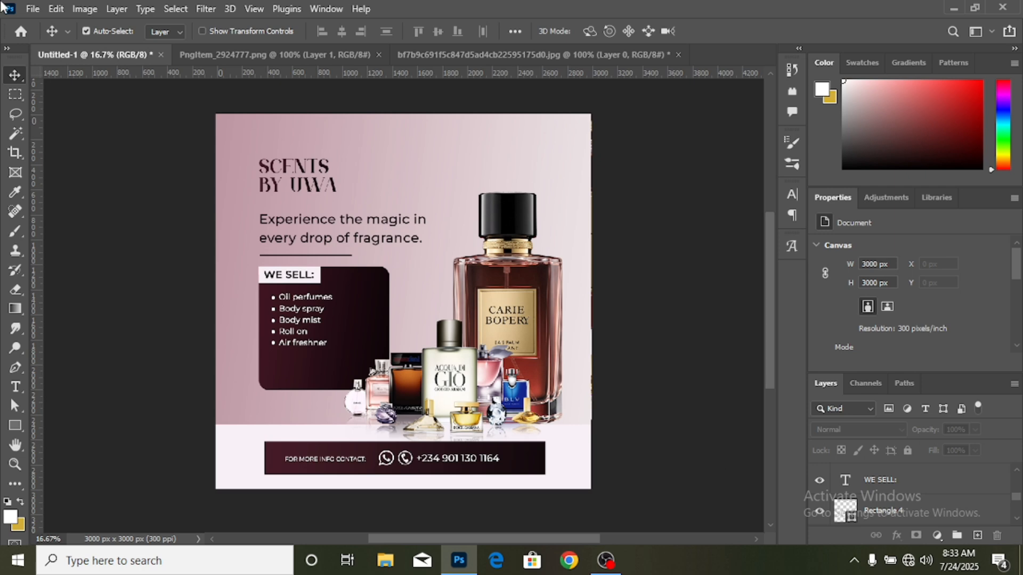
click(33, 8)
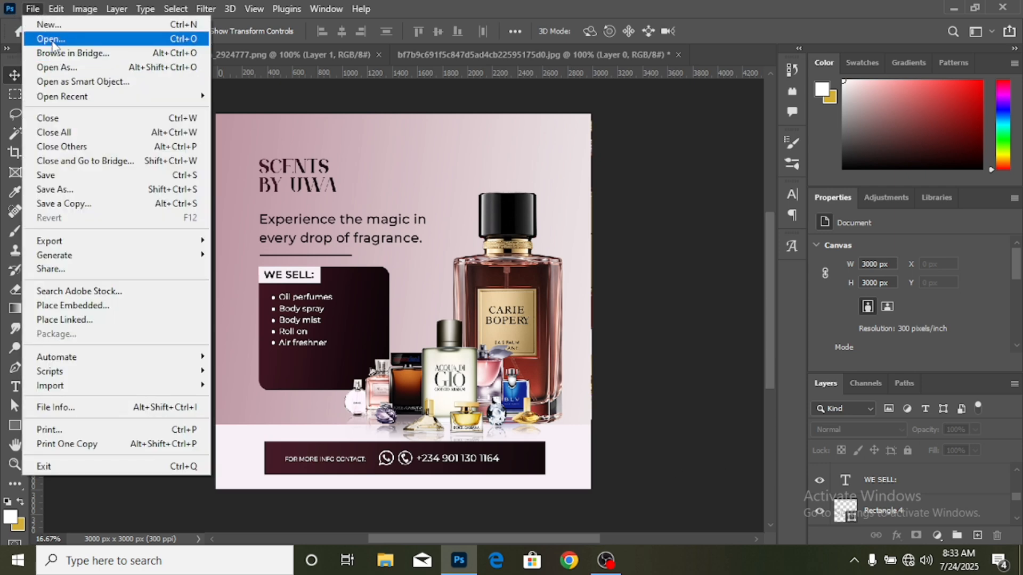
click(51, 42)
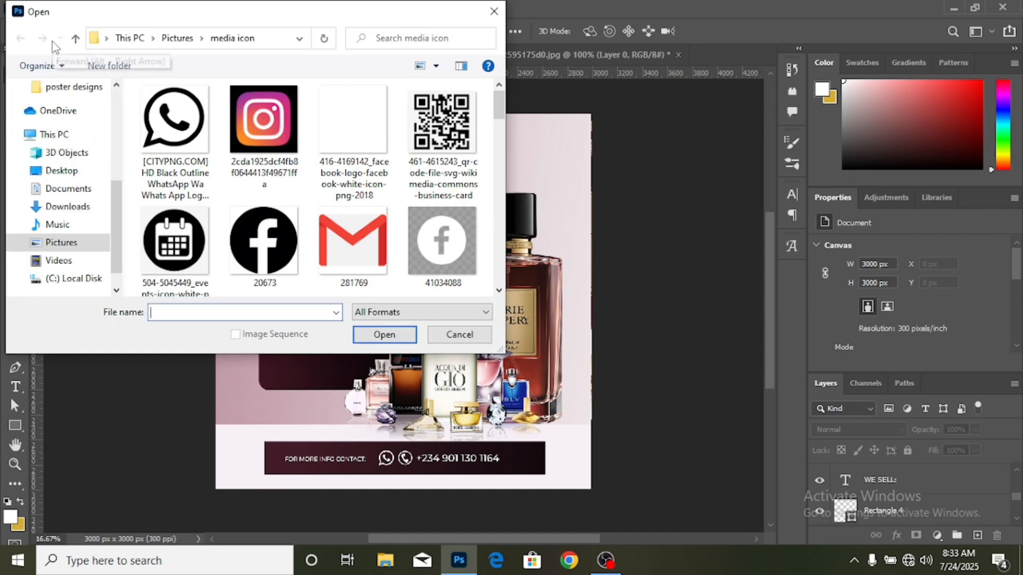
scroll(69, 163, up, 3)
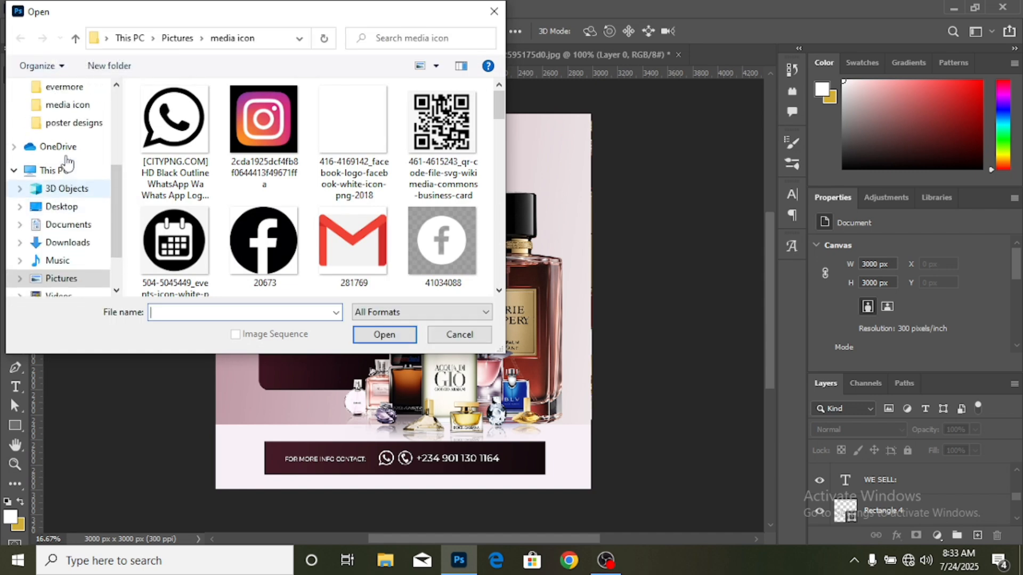
click(79, 109)
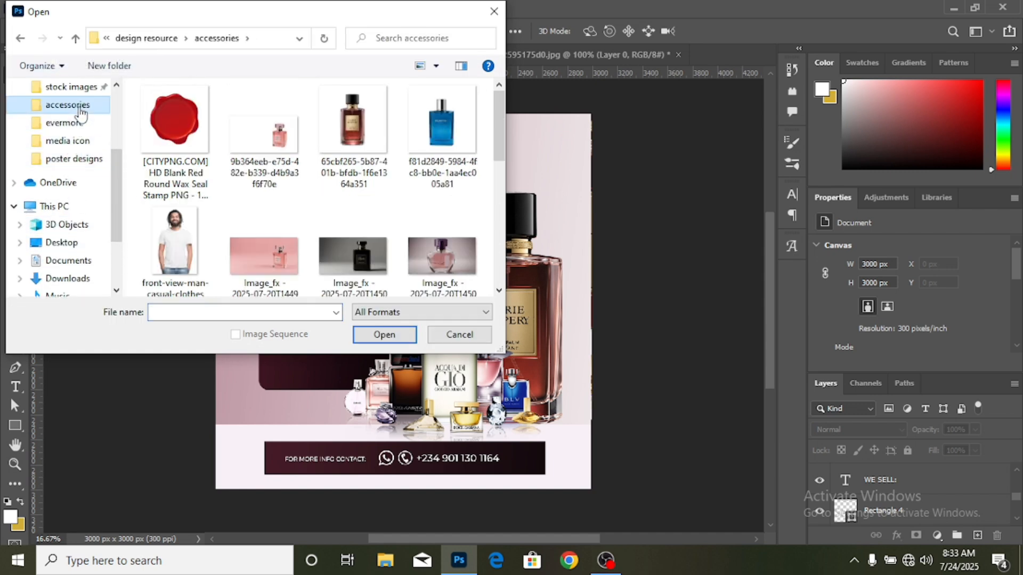
scroll(328, 180, down, 5)
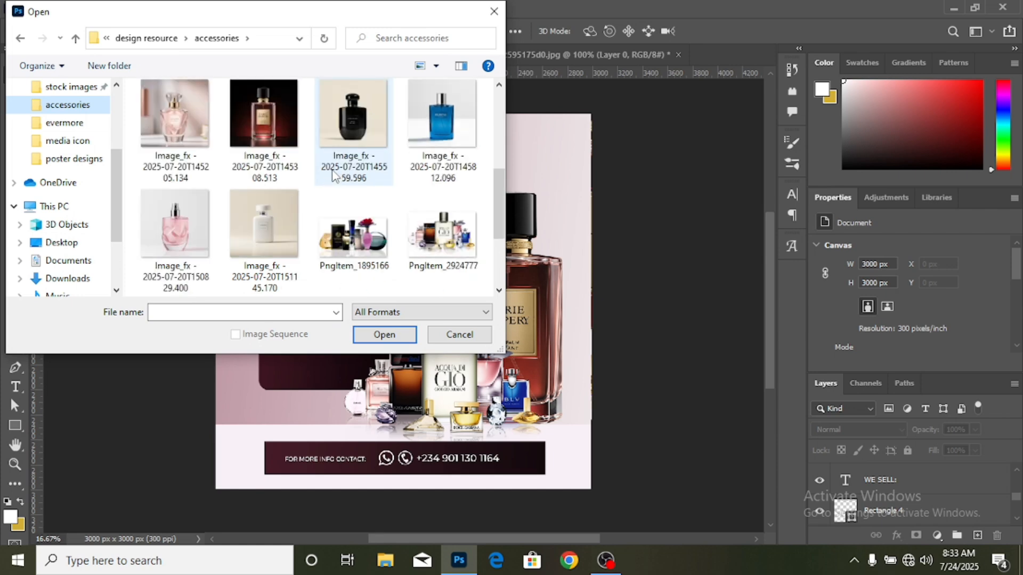
scroll(336, 176, down, 2)
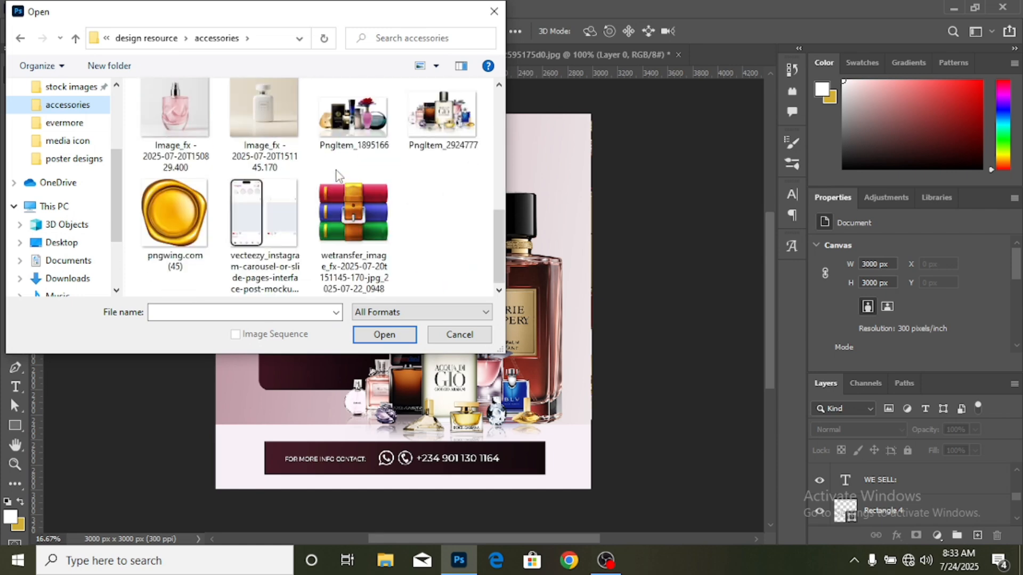
double_click(179, 219)
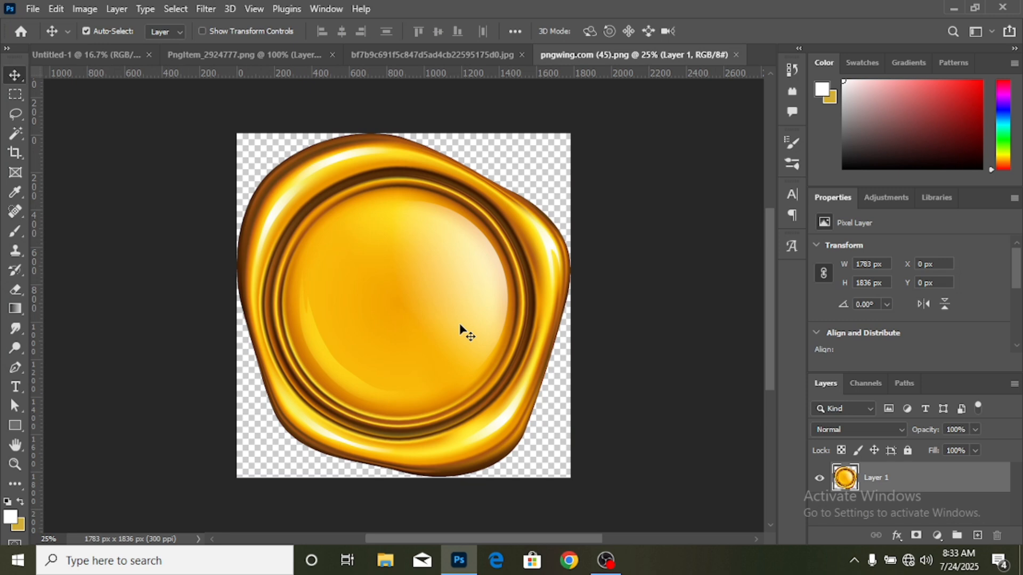
- Place the gold wax seal in the perfume ad, scale it to about 27%, and position it beside the large bottle's shoulder
drag(447, 331, 471, 247)
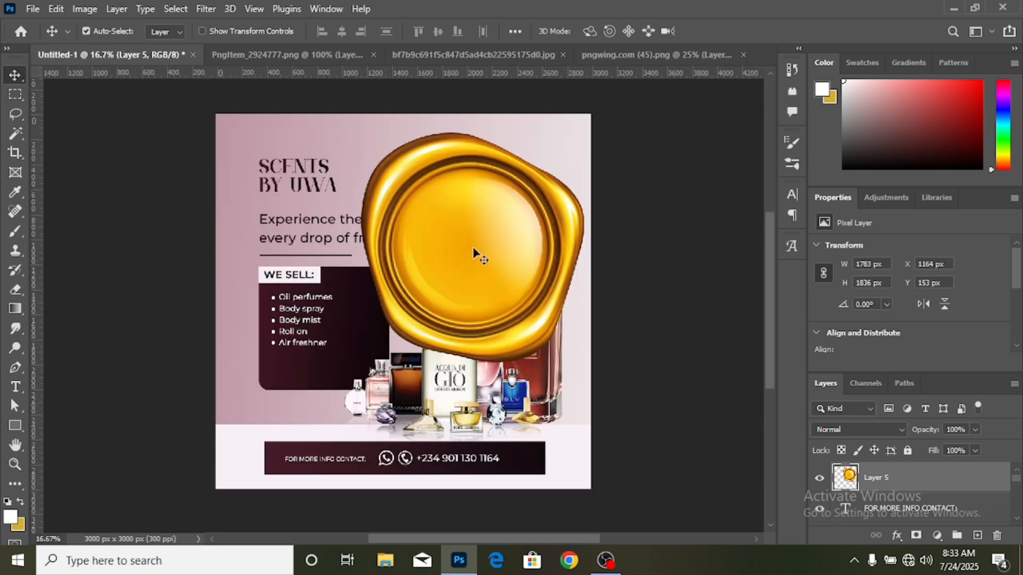
key(ctrl+t)
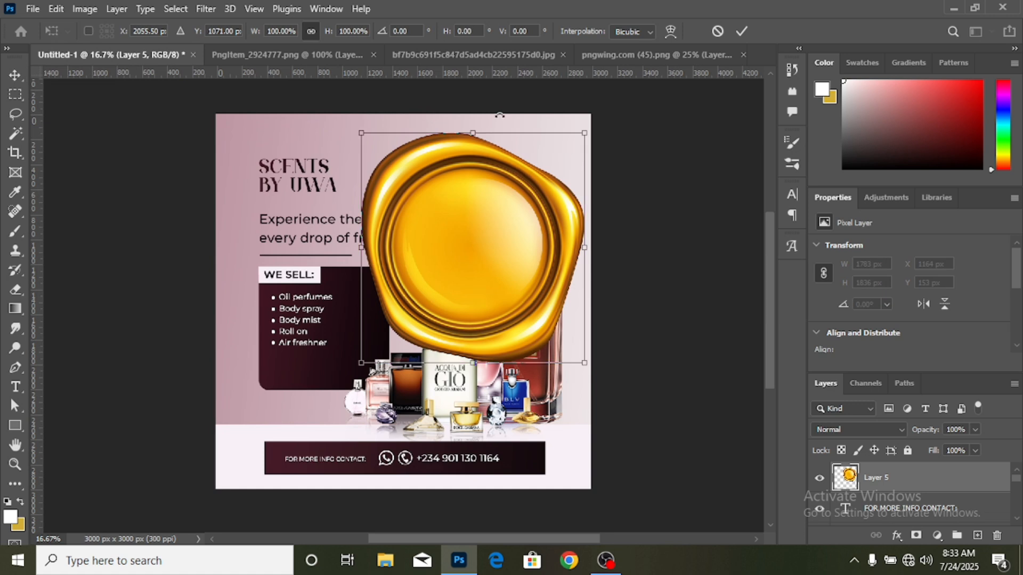
drag(478, 138, 445, 269)
drag(427, 235, 430, 240)
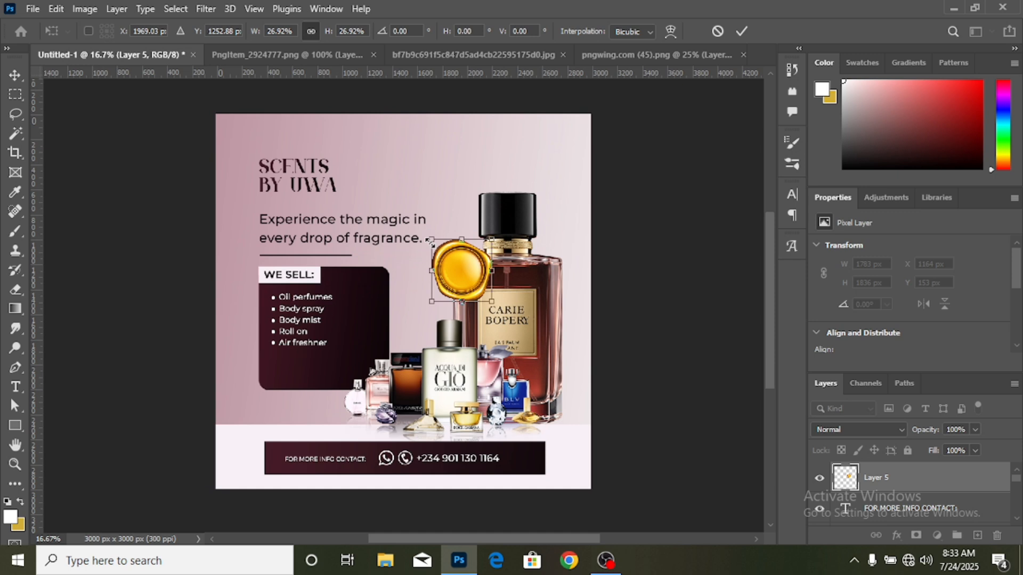
click(741, 31)
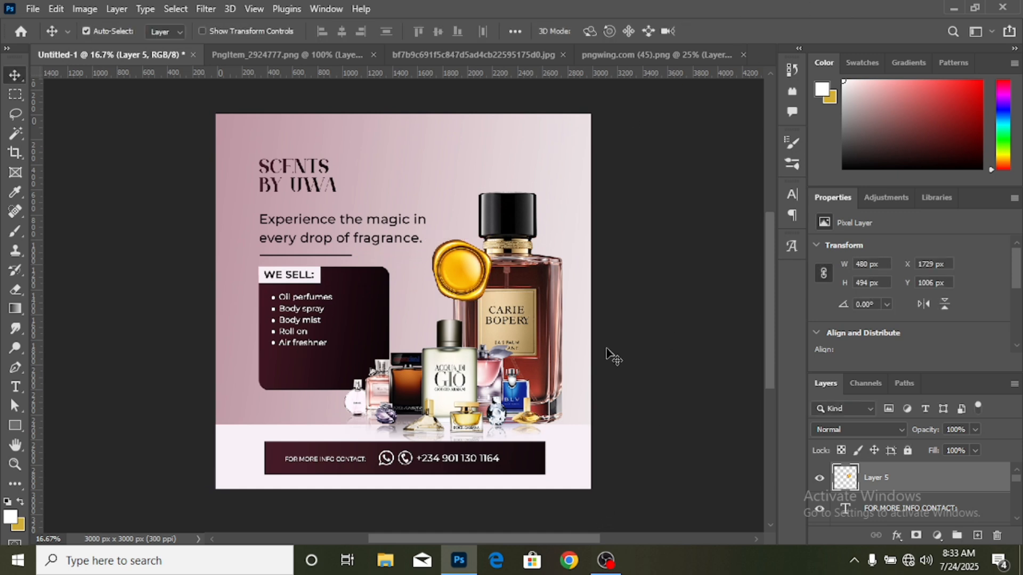
- Add the two-line text "ORDER NOW" in white (FFF) 11 pt Montserrat SemiBold on the empty background above the tagline
click(17, 391)
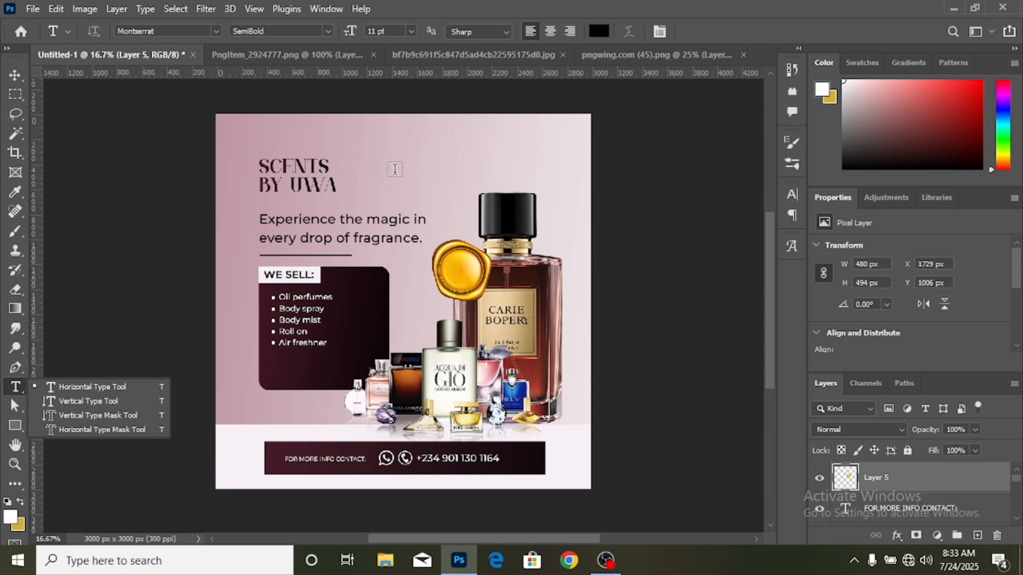
click(598, 31)
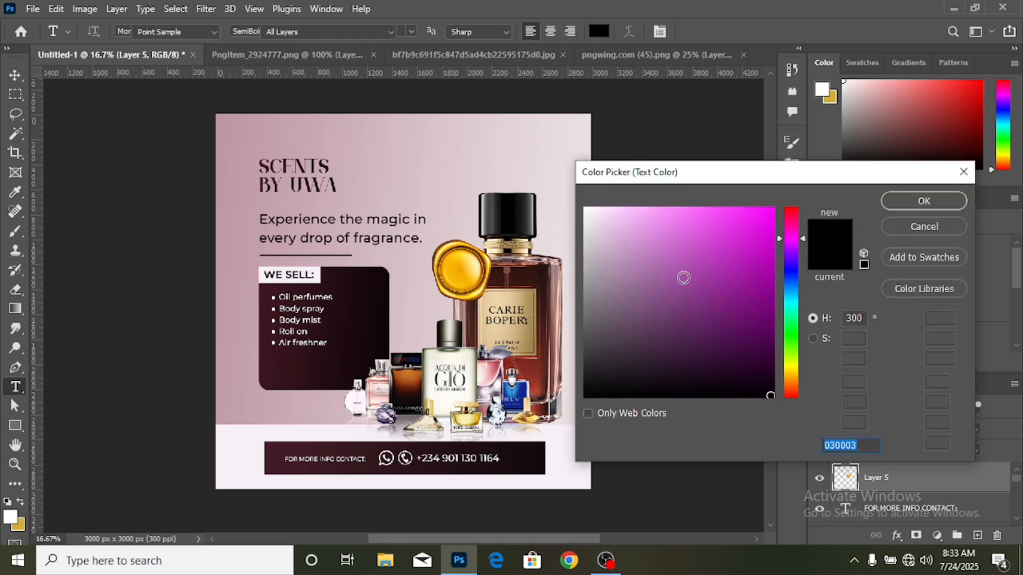
text(FFF)
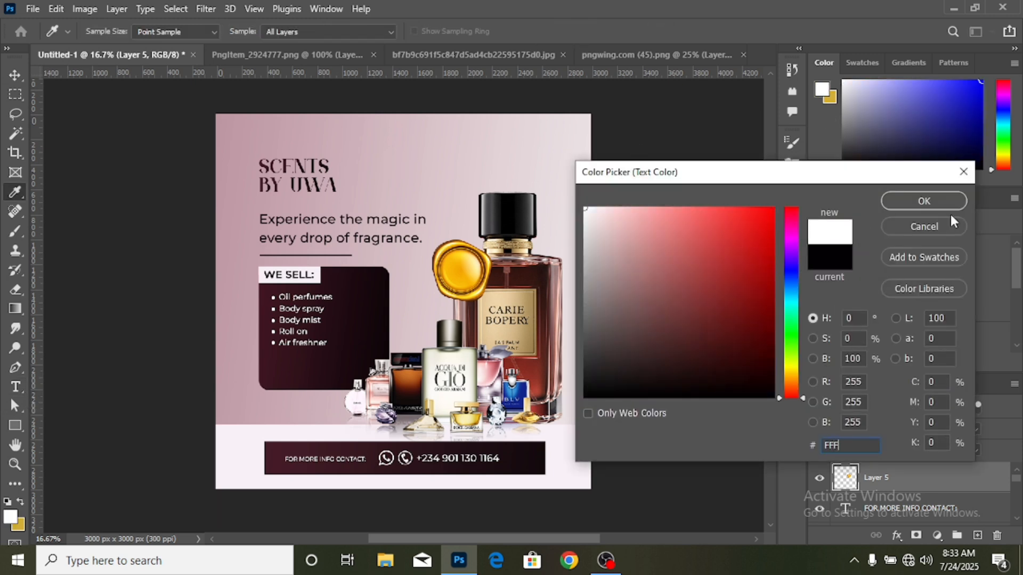
click(918, 203)
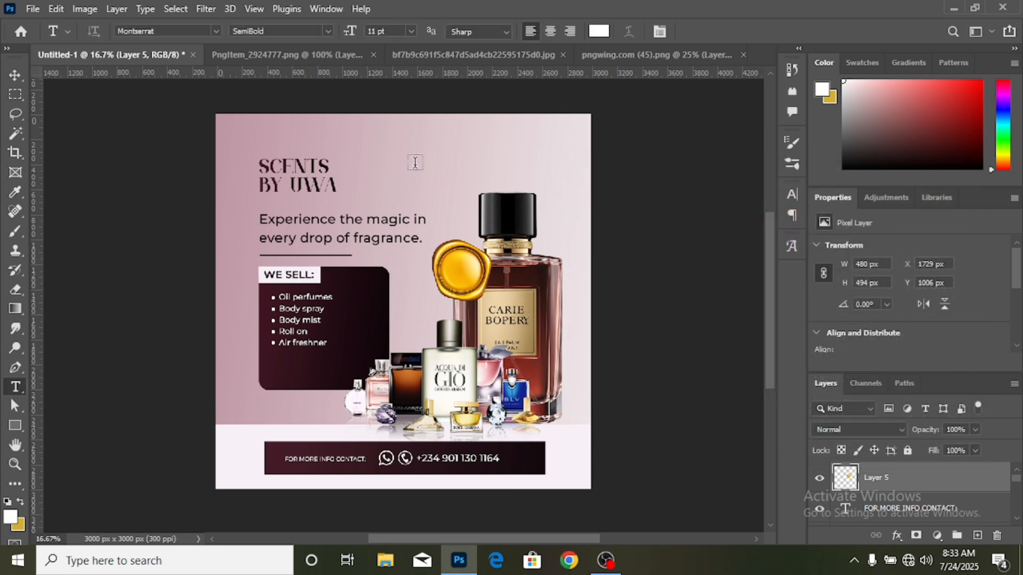
click(415, 163)
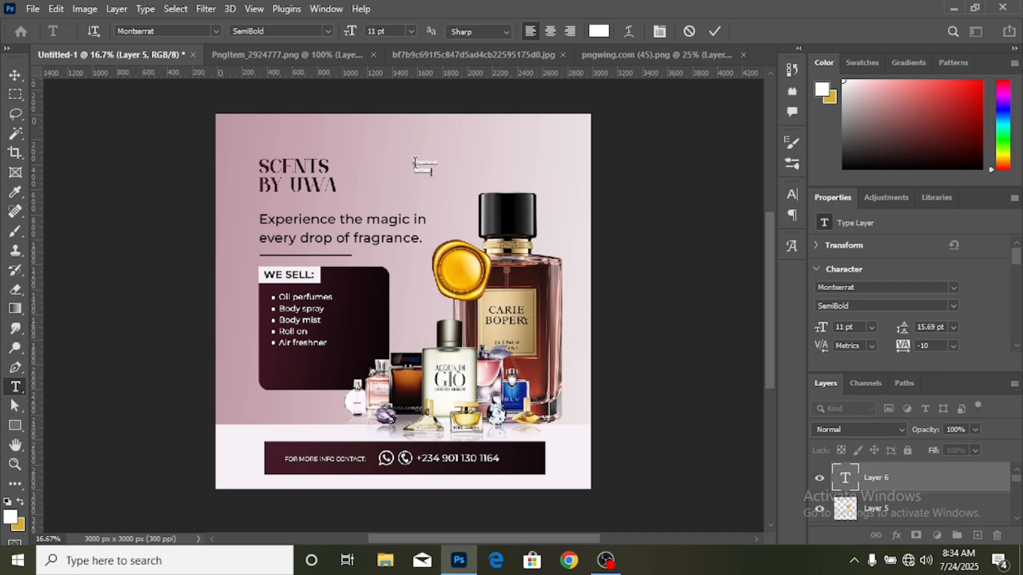
- Centre-align the "ORDER NOW" text and move it onto the gold seal
drag(415, 163, 446, 168)
click(551, 34)
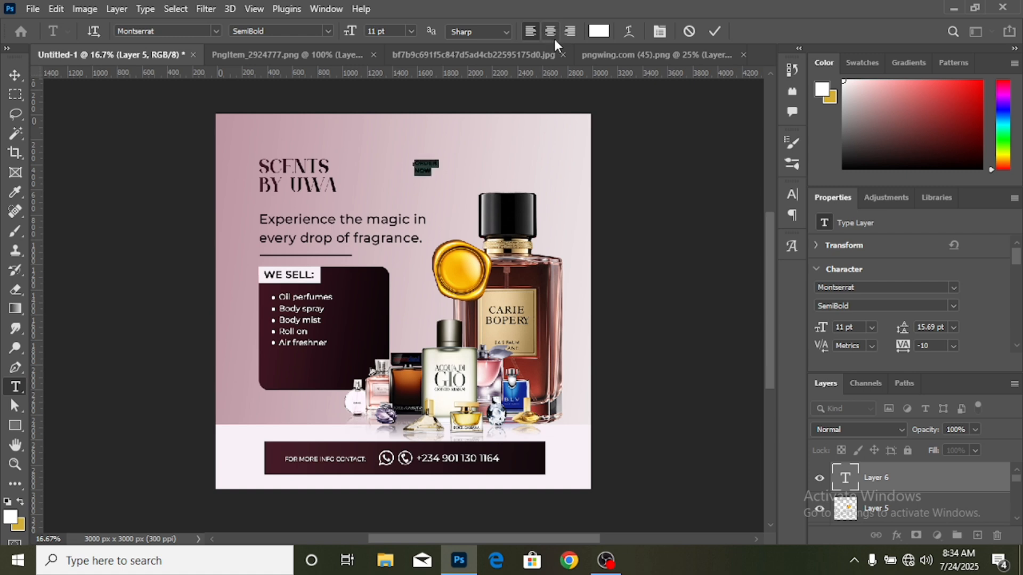
click(14, 75)
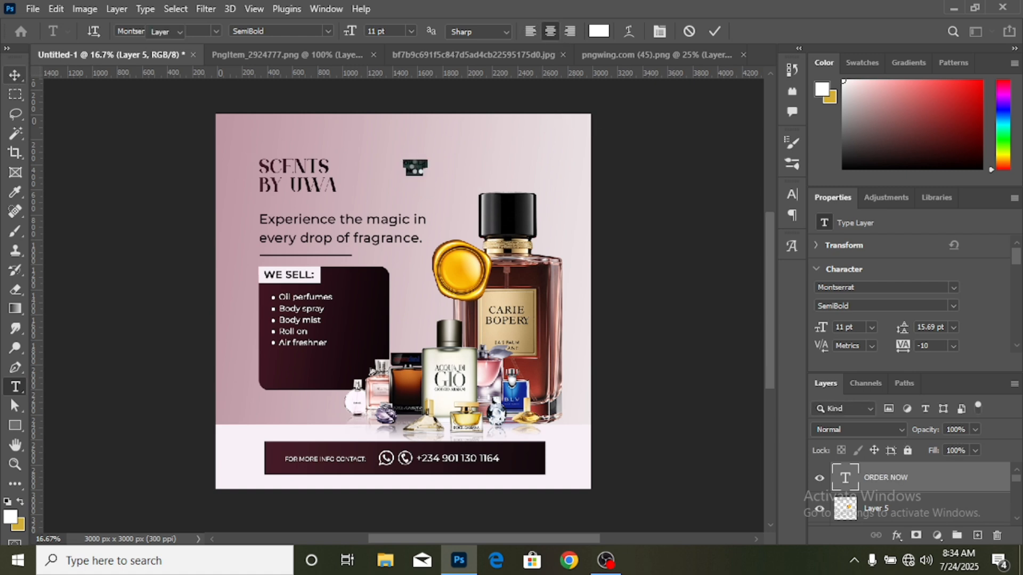
drag(415, 167, 464, 268)
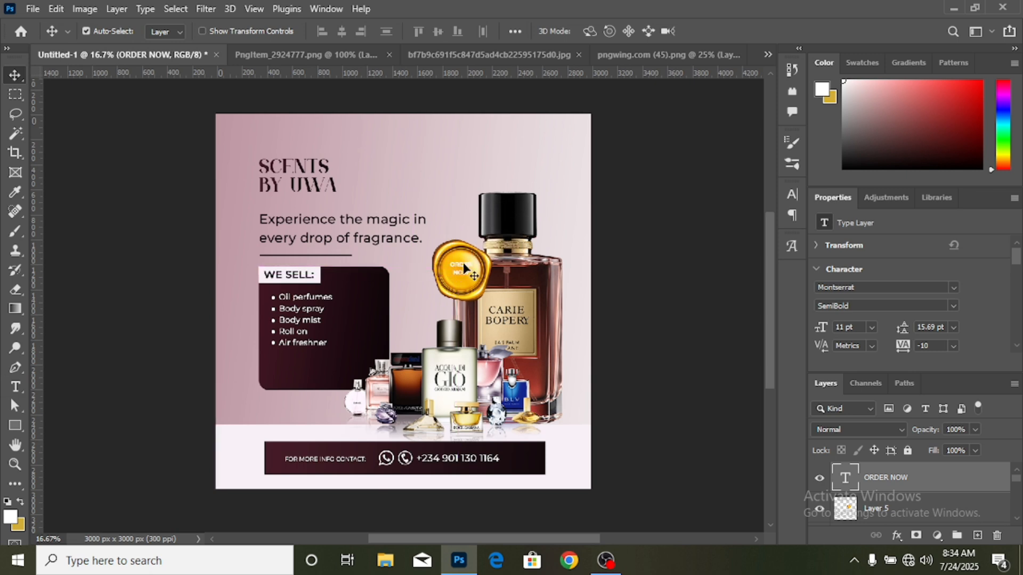
- Enlarge the "ORDER NOW" text to about 129% (14.2 pt) so it fills the inner circle of the gold seal
key(ctrl+t)
key(ctrl+plus)
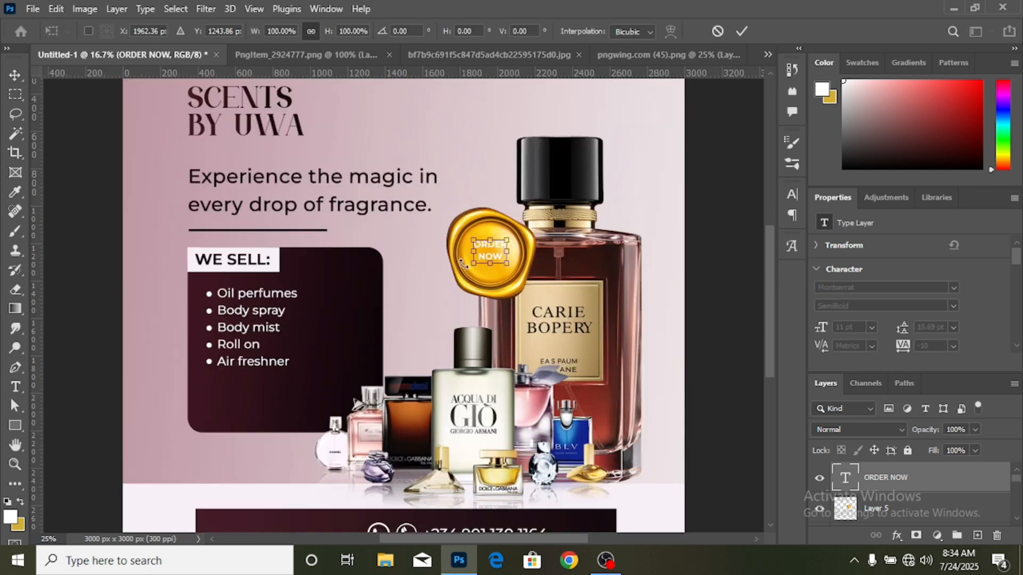
key(ctrl+plus)
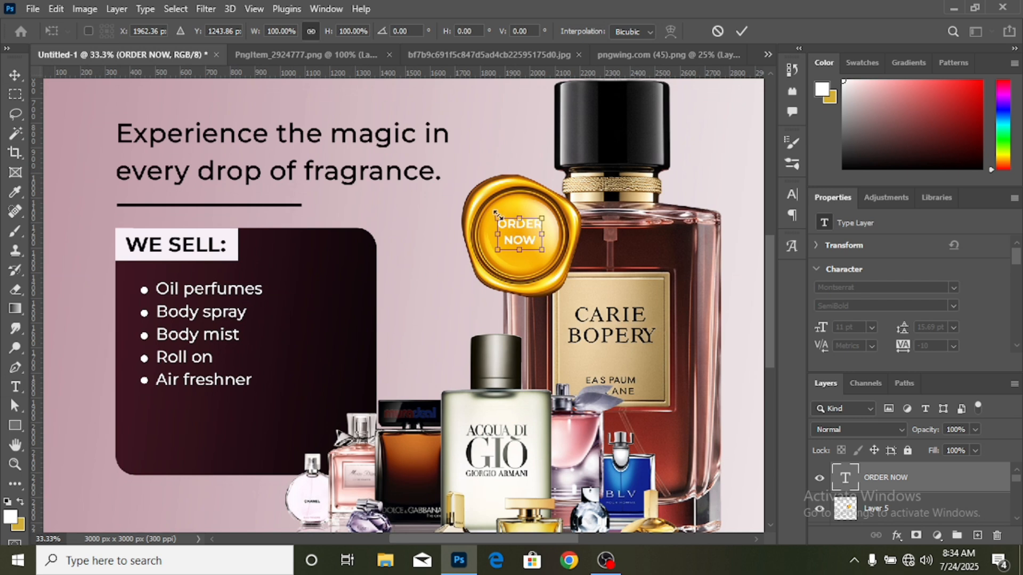
drag(491, 205, 486, 203)
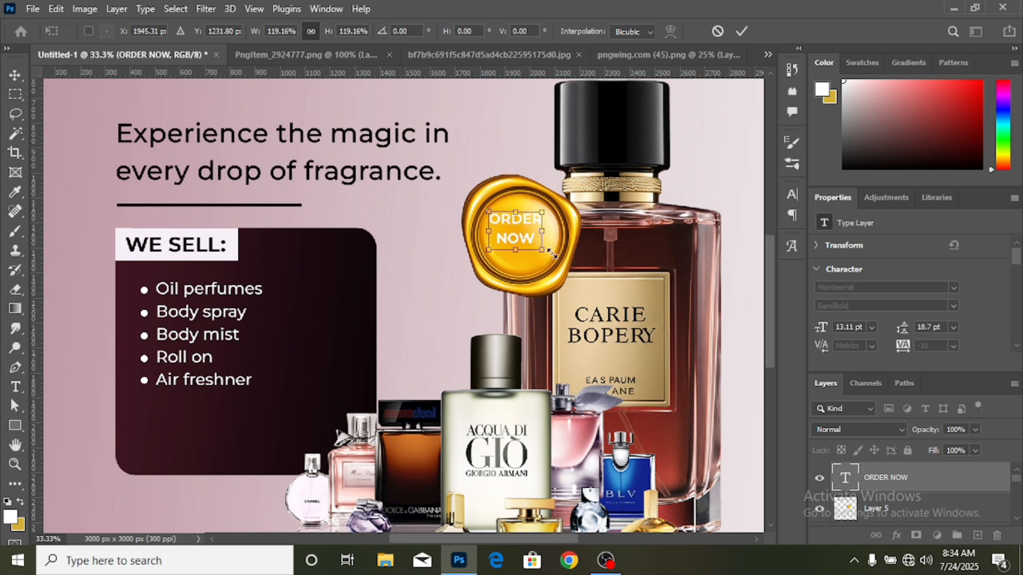
drag(551, 253, 563, 261)
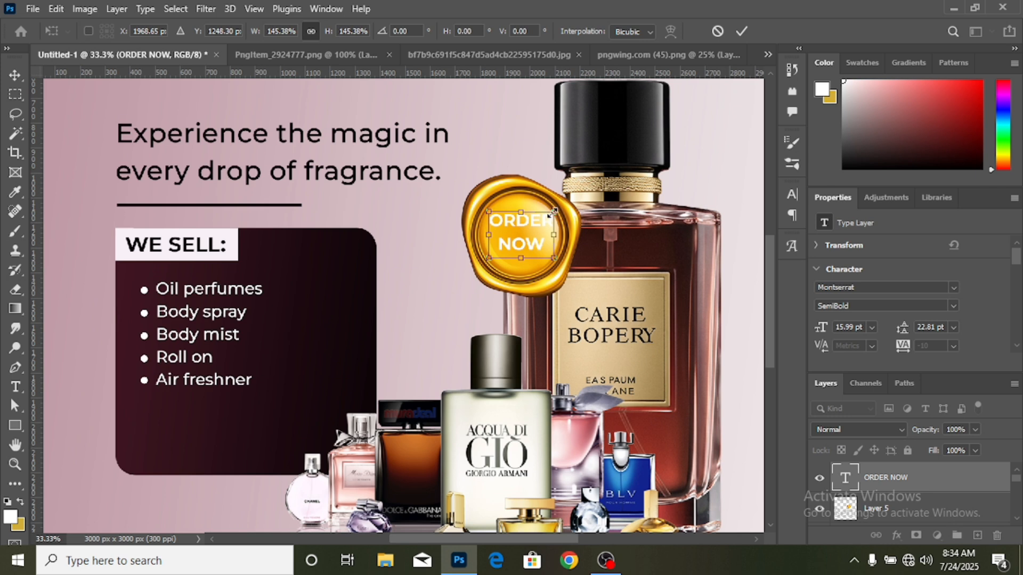
drag(552, 212, 547, 216)
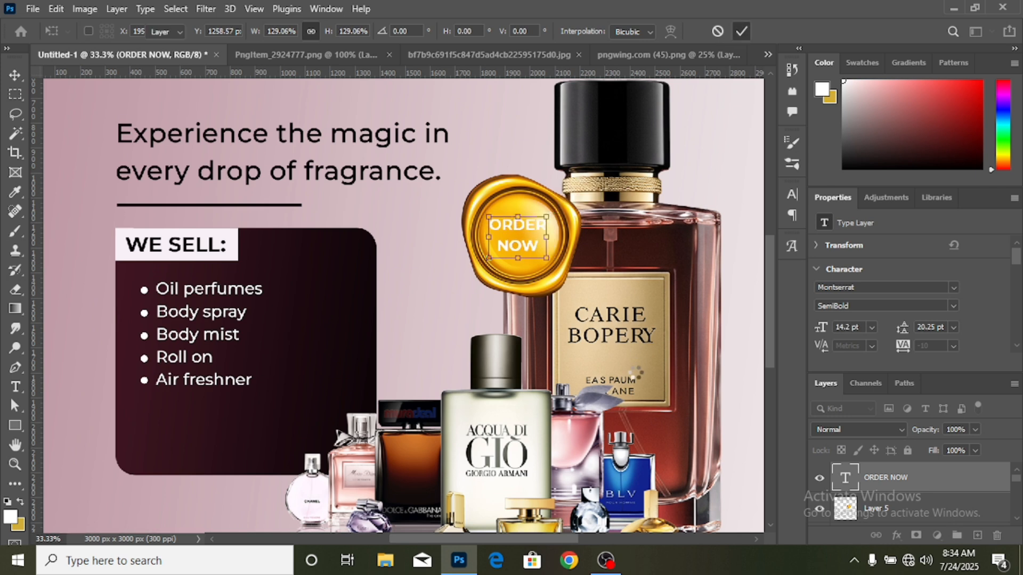
key(Return)
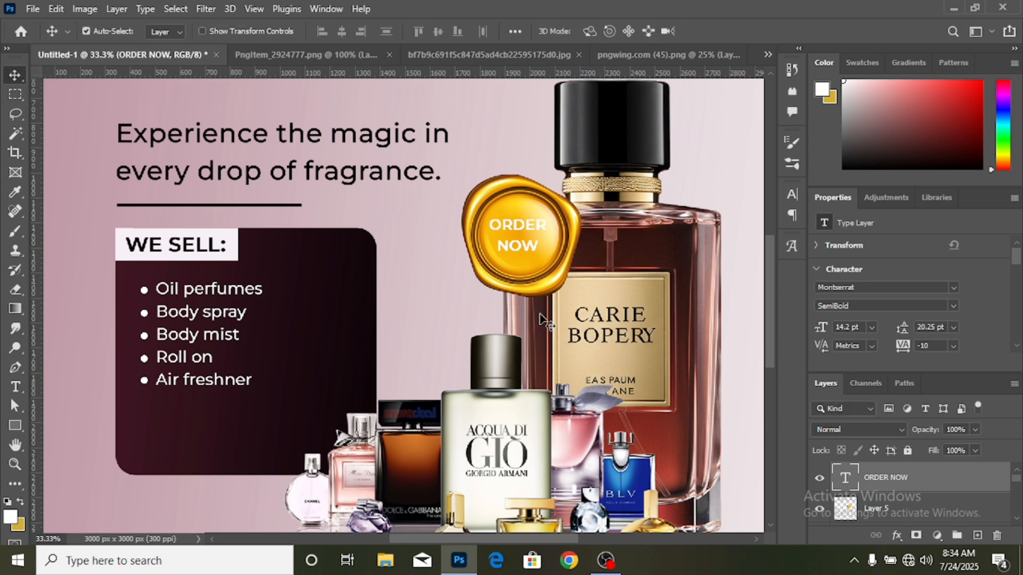
- Delete the gold seal from the ad, keeping the "ORDER NOW" text, and close the source image "pngwing.com (45).png"
key(ctrl+minus)
key(ctrl+minus)
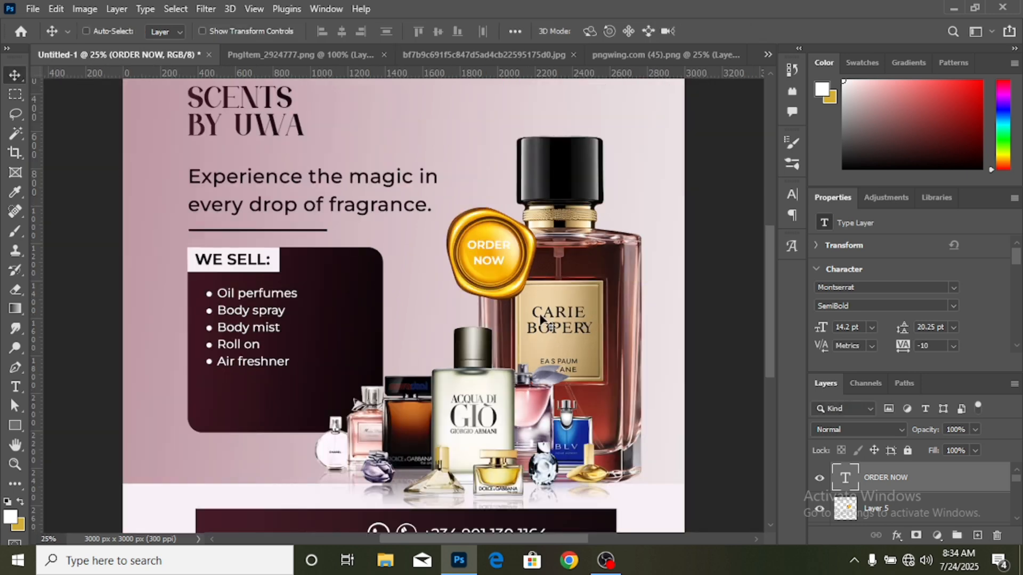
scroll(500, 302, down, 2)
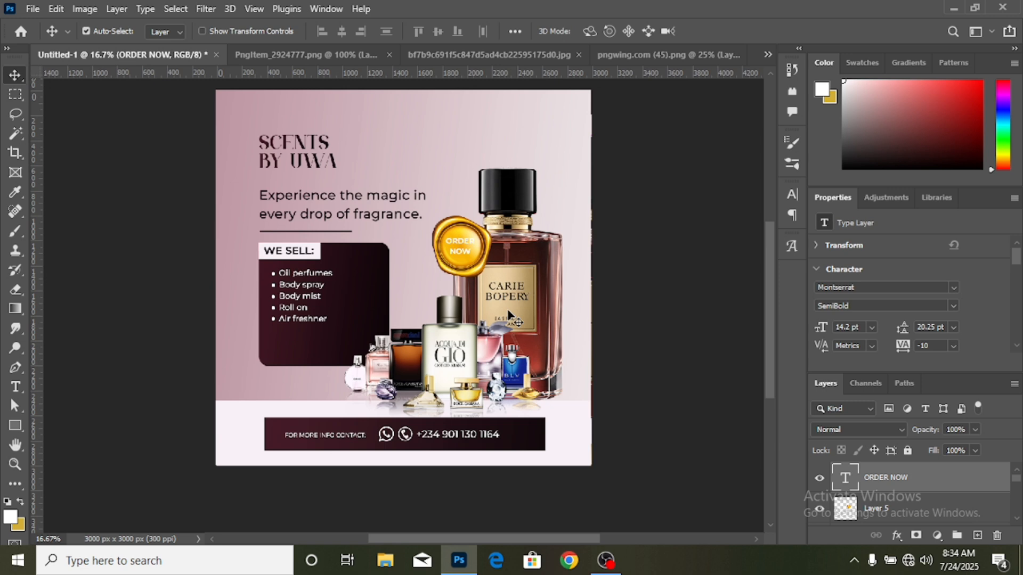
key(ctrl+plus)
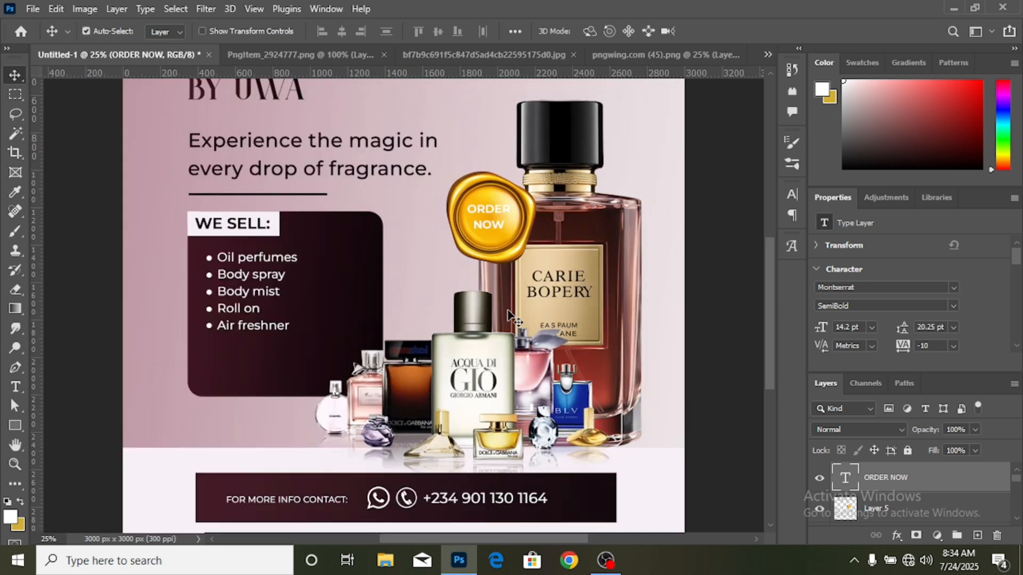
click(514, 256)
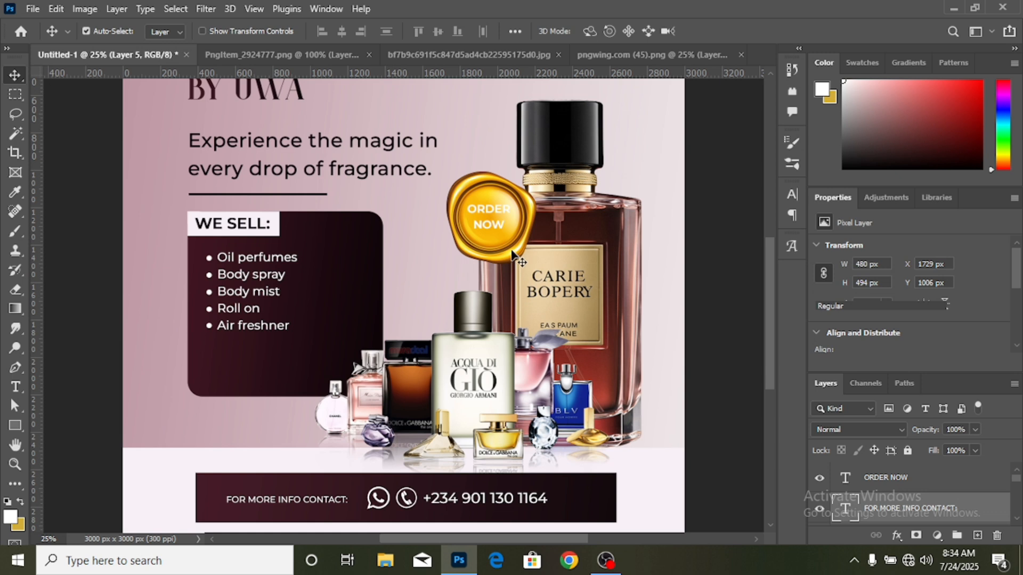
key(Delete)
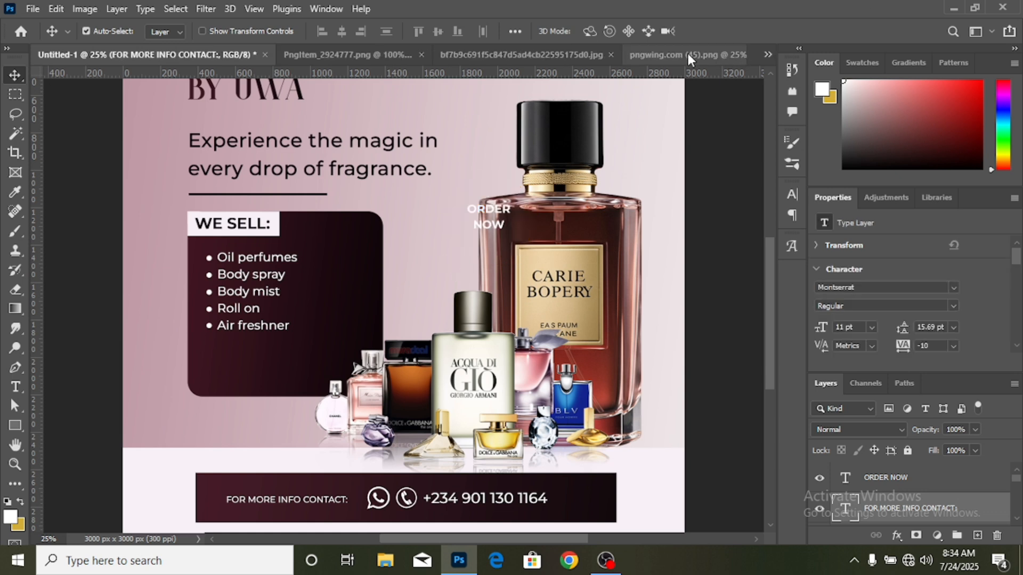
click(660, 56)
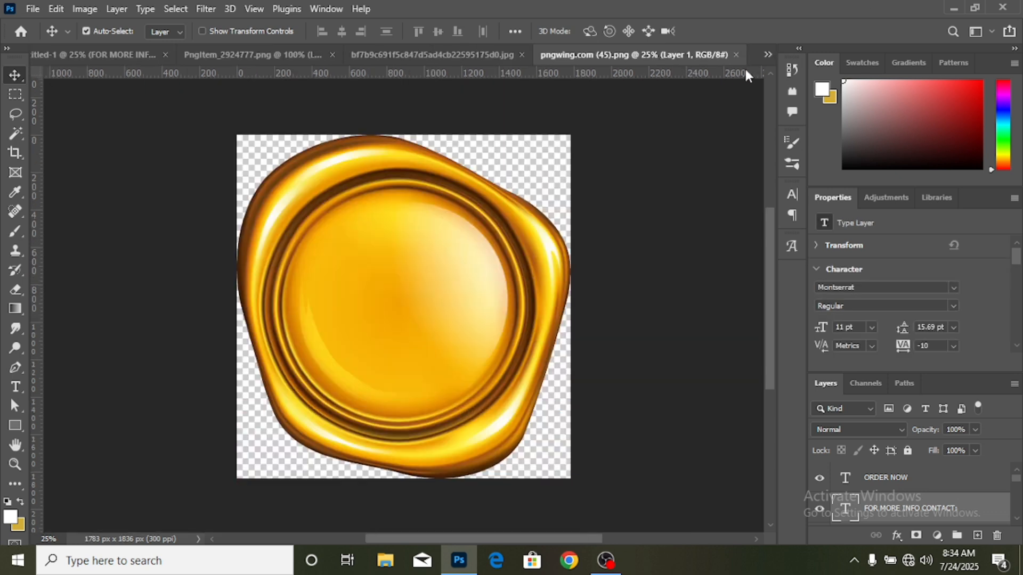
click(737, 55)
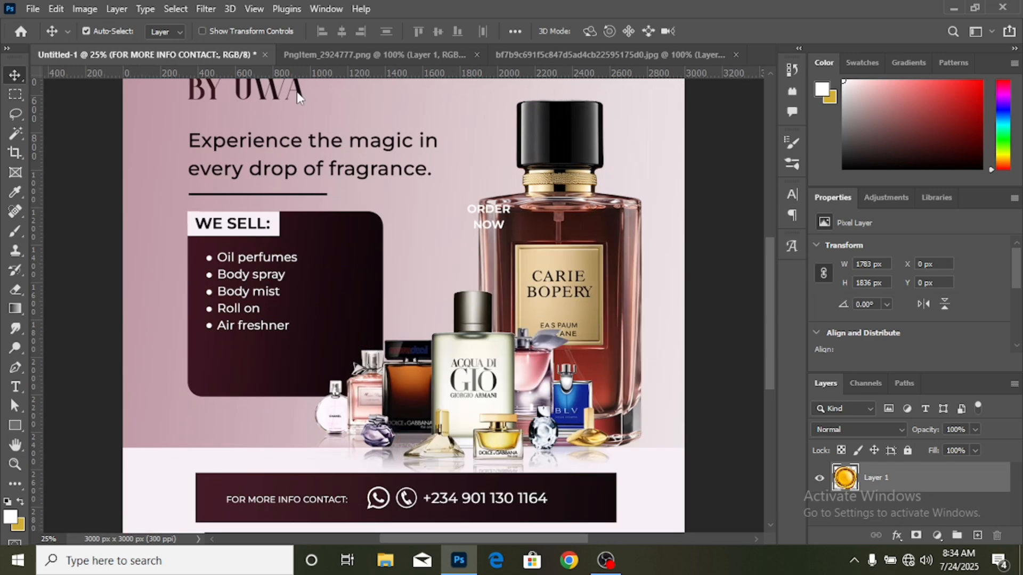
- Open the image "[CITYPNG.COM]HD Blank Red Round Wax Seal Stamp PNG - 1500x1500.png"
click(33, 10)
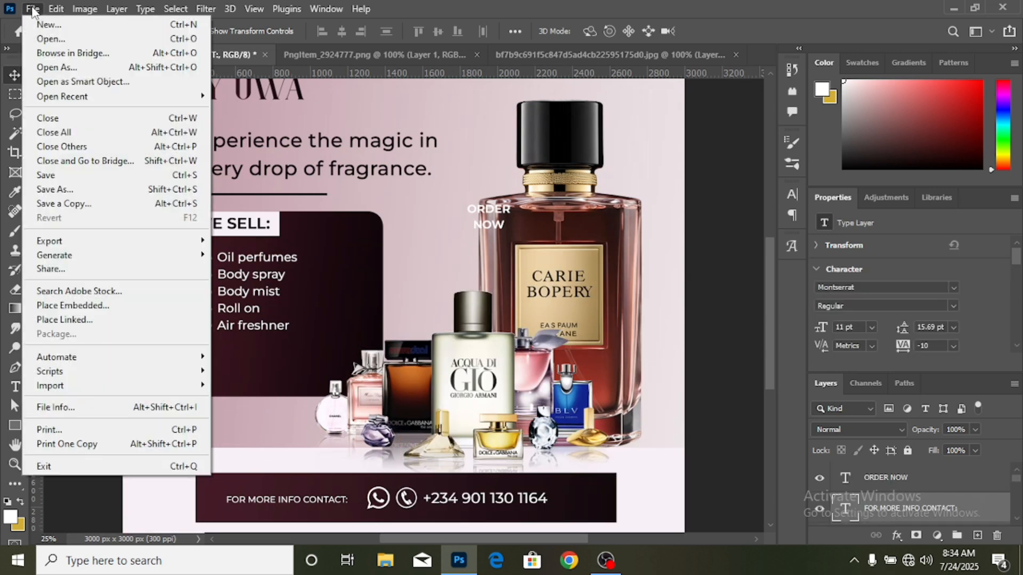
click(53, 38)
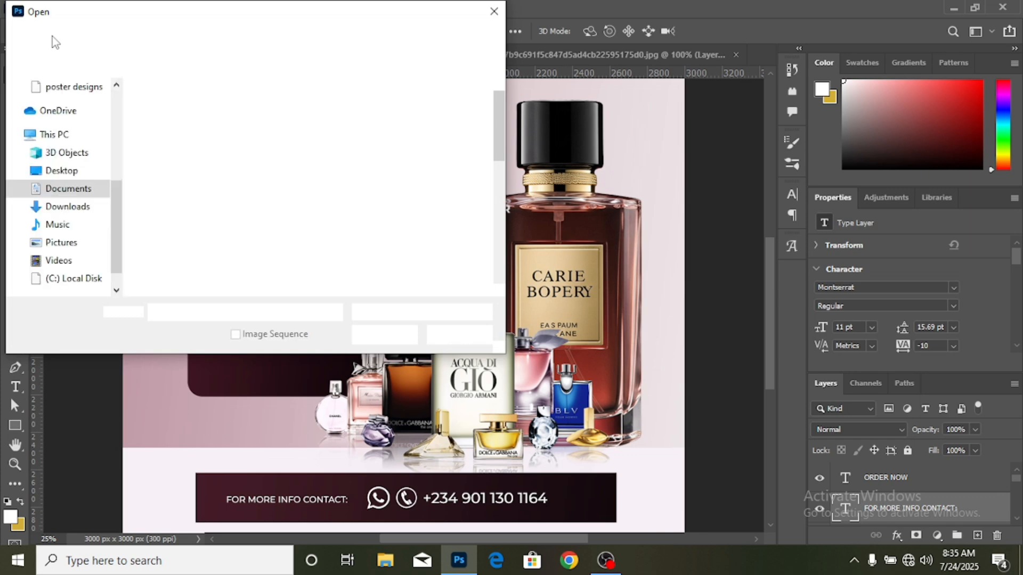
double_click(193, 147)
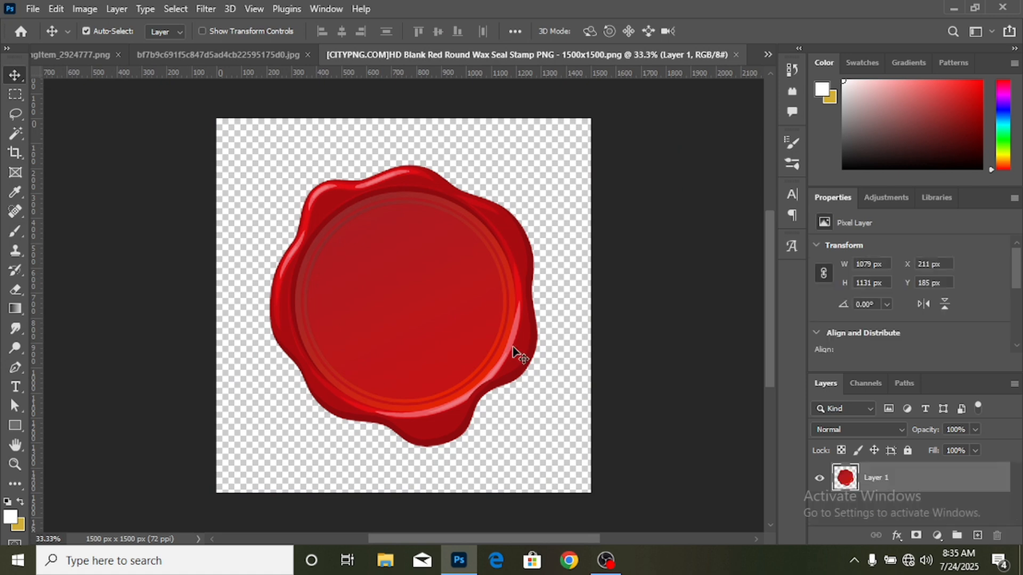
- Try to bring the red wax seal into the ad, and close the phone icon image without saving its changes
drag(518, 354, 201, 177)
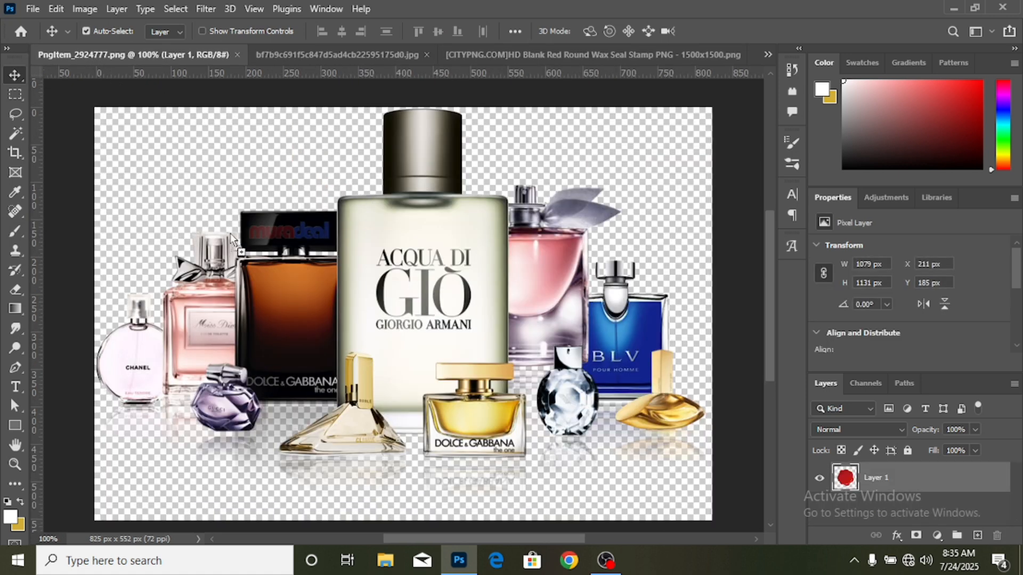
drag(230, 233, 230, 233)
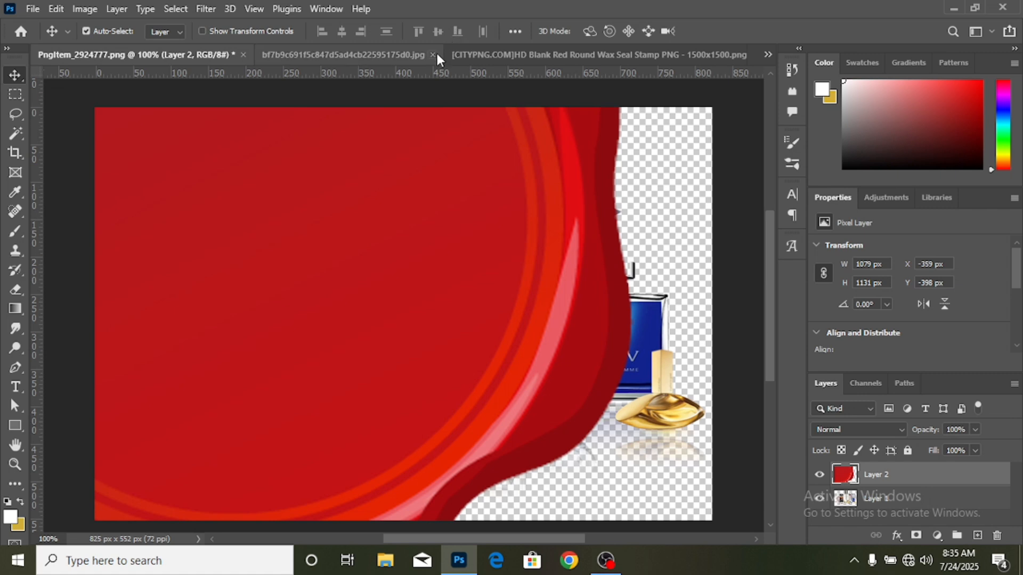
click(433, 55)
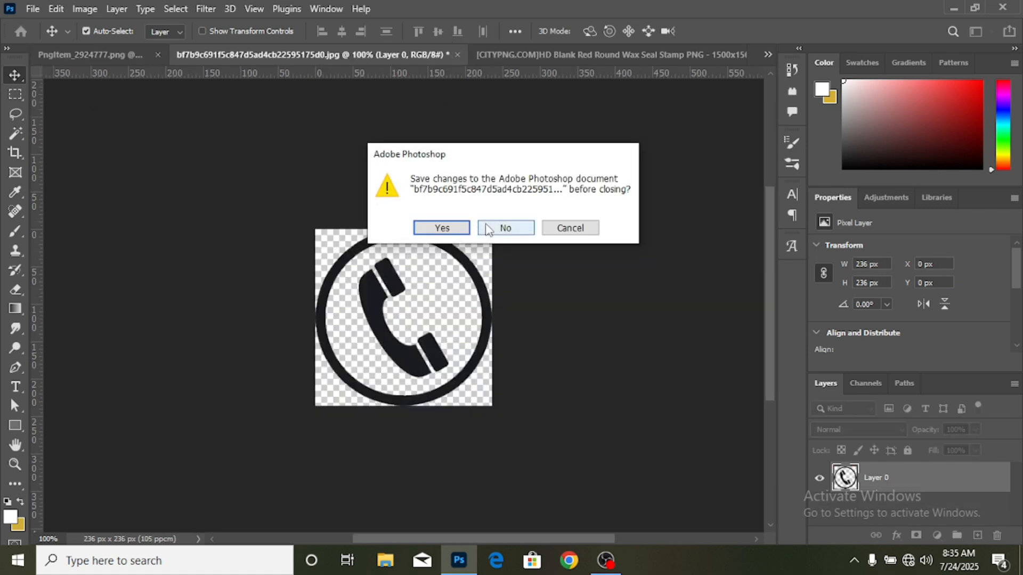
click(486, 229)
- Bring the red wax seal into the ad and scale it to about 38% so it sits behind the "ORDER NOW" text
drag(350, 216, 169, 58)
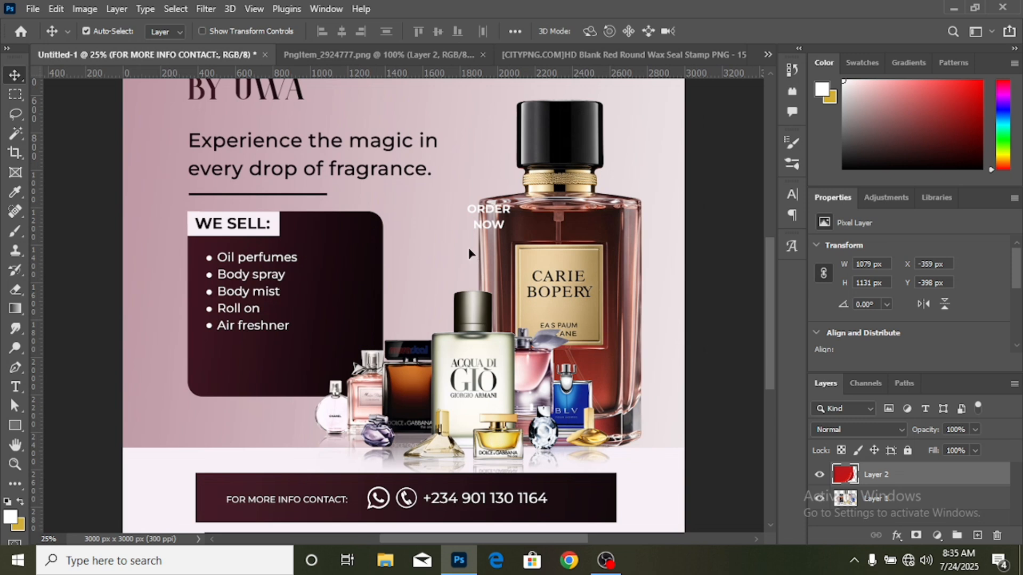
drag(468, 247, 469, 247)
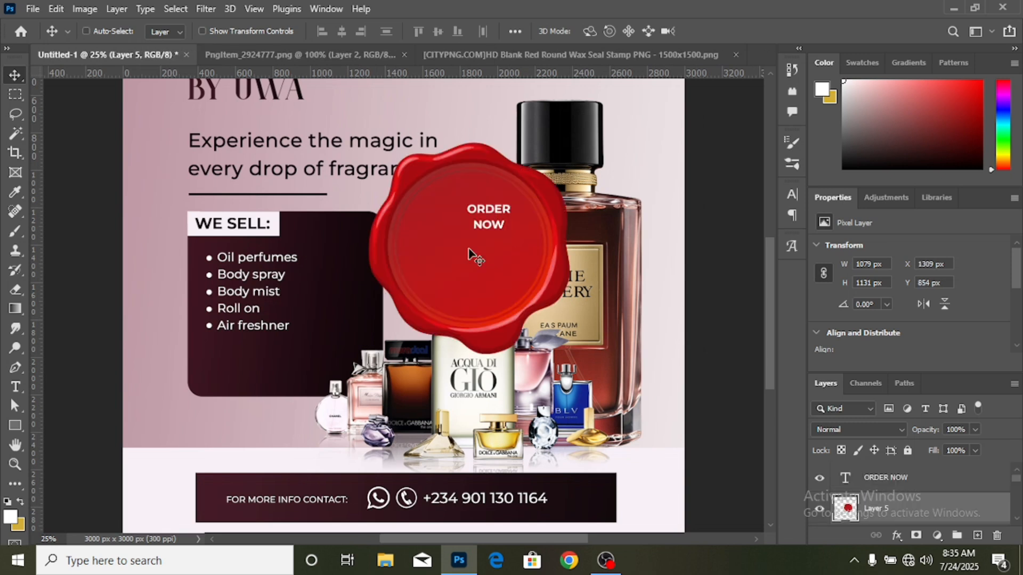
key(ctrl+t)
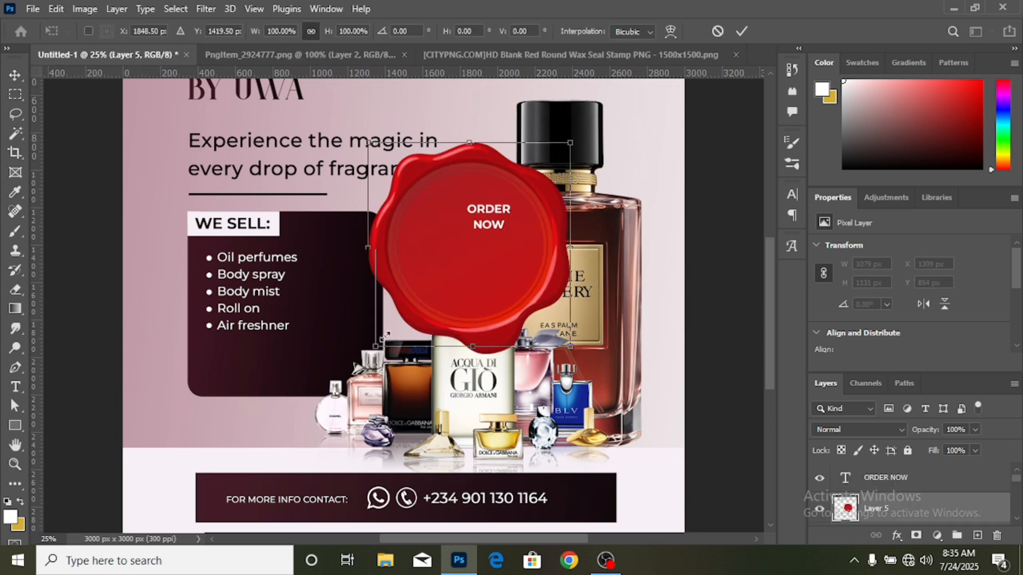
drag(369, 356, 468, 251)
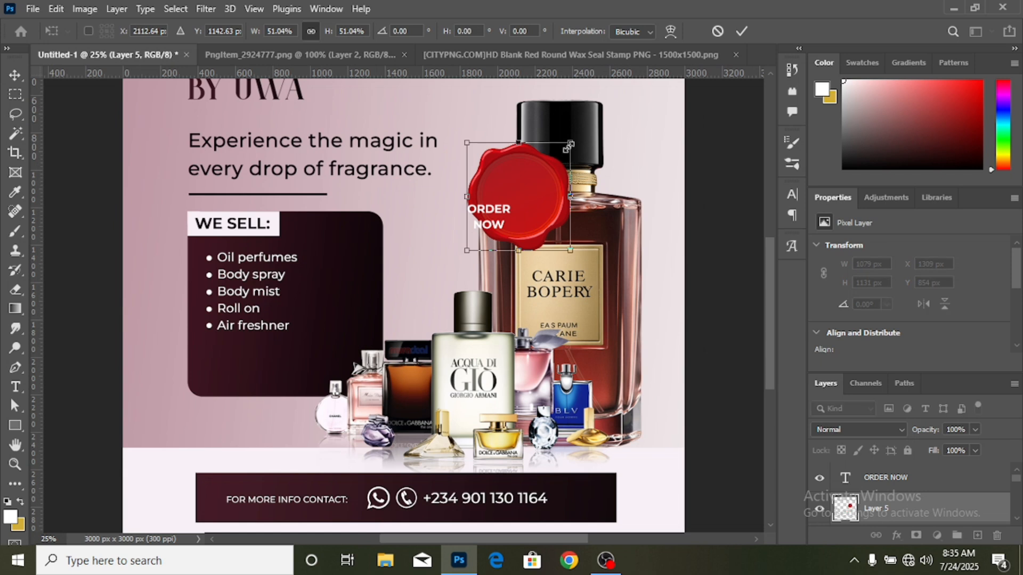
drag(570, 143, 450, 176)
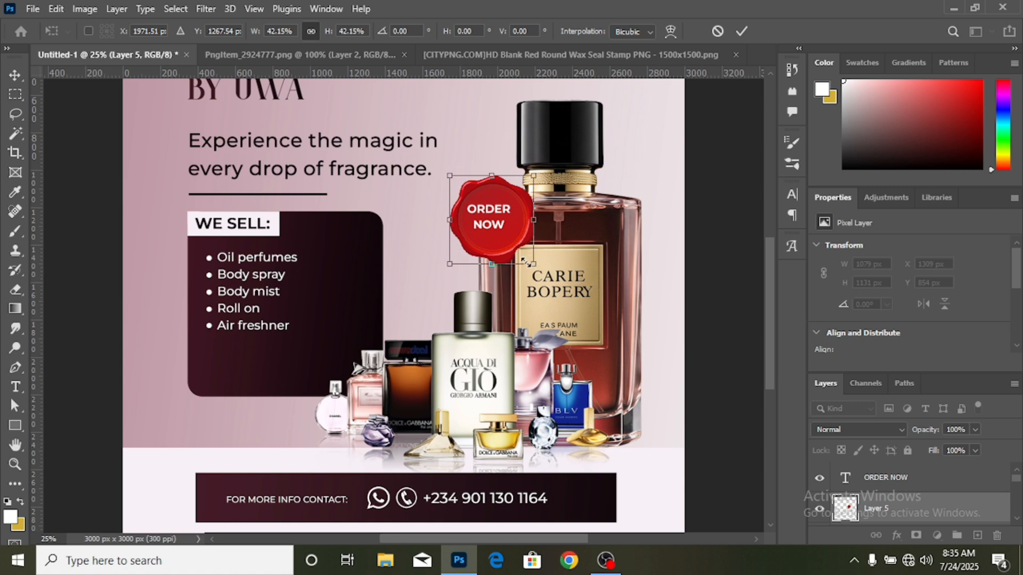
drag(534, 263, 520, 255)
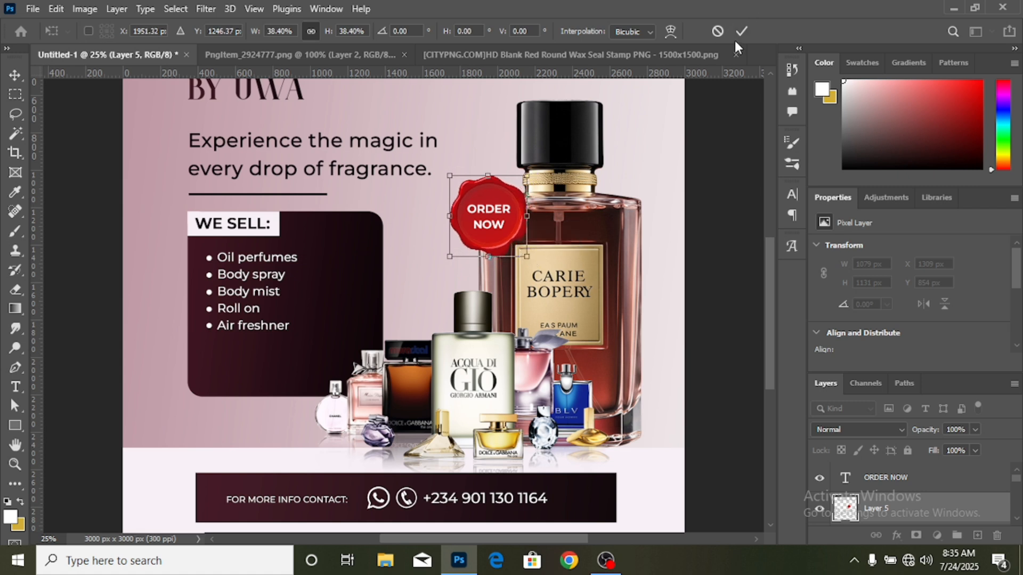
click(742, 31)
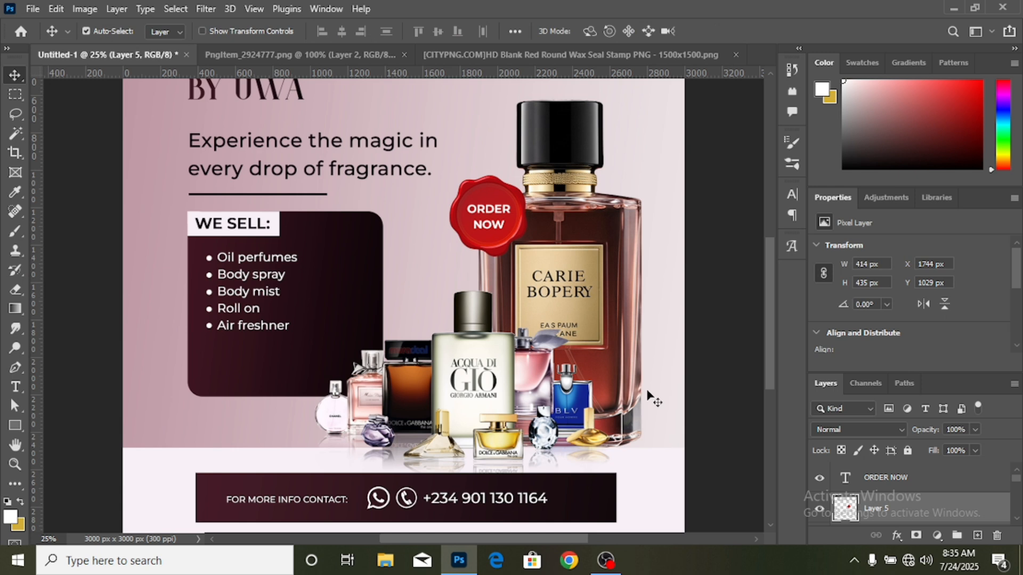
- Try shortening the dark "WE SELL:" panel to 80% of its height
key(ctrl+minus)
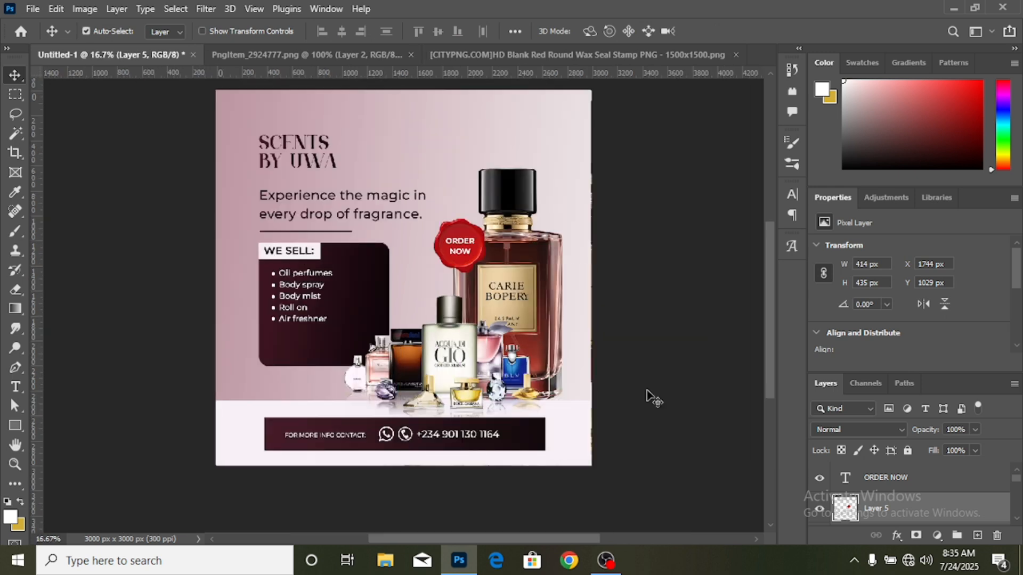
scroll(654, 373, up, 1)
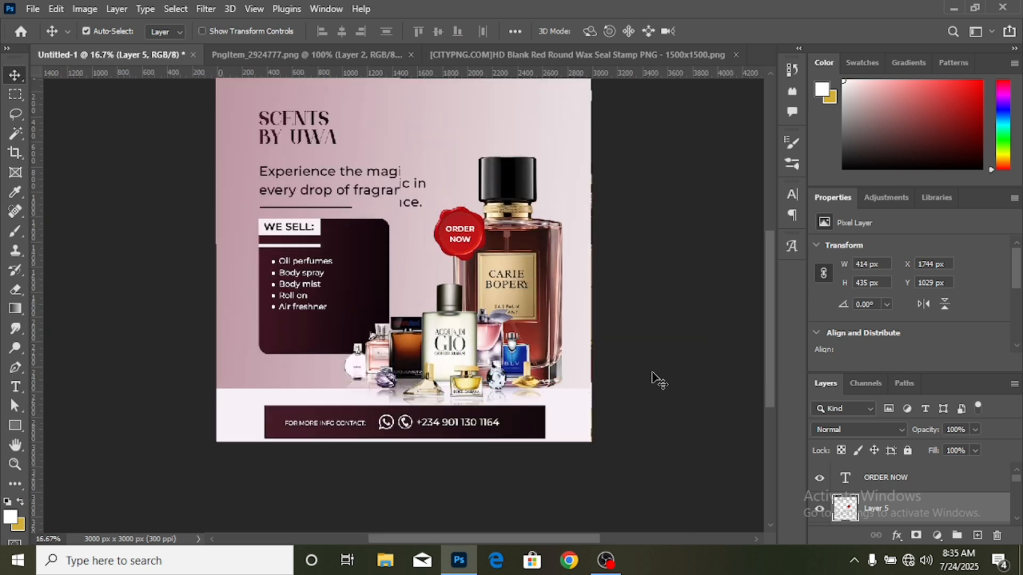
scroll(654, 378, up, 1)
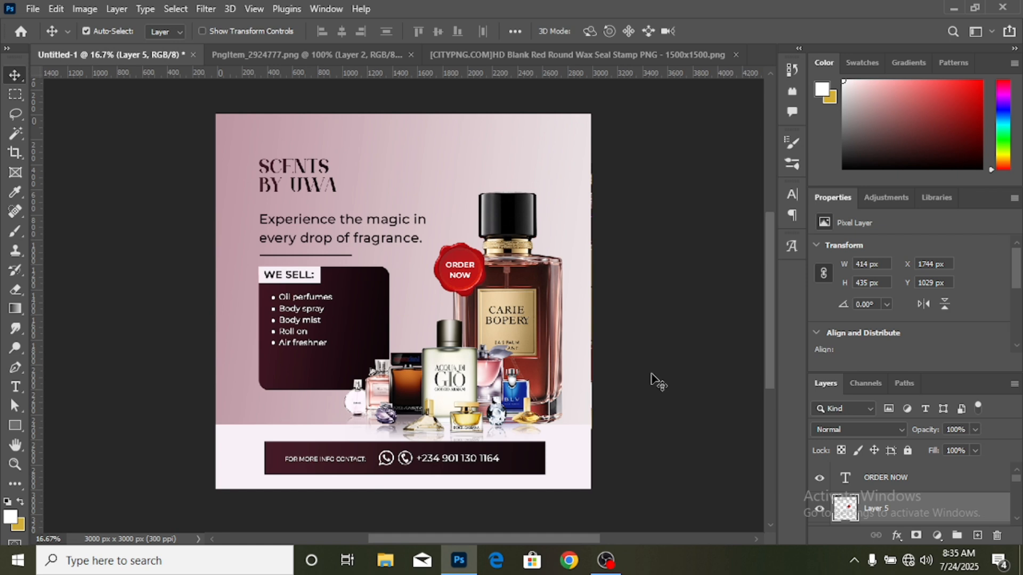
click(320, 387)
key(ctrl+t)
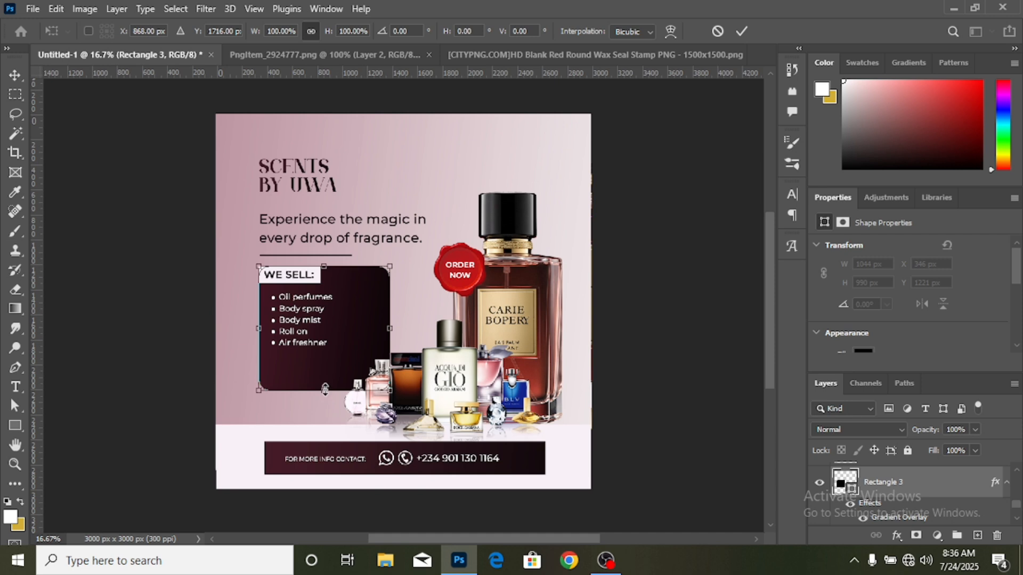
drag(325, 389, 326, 365)
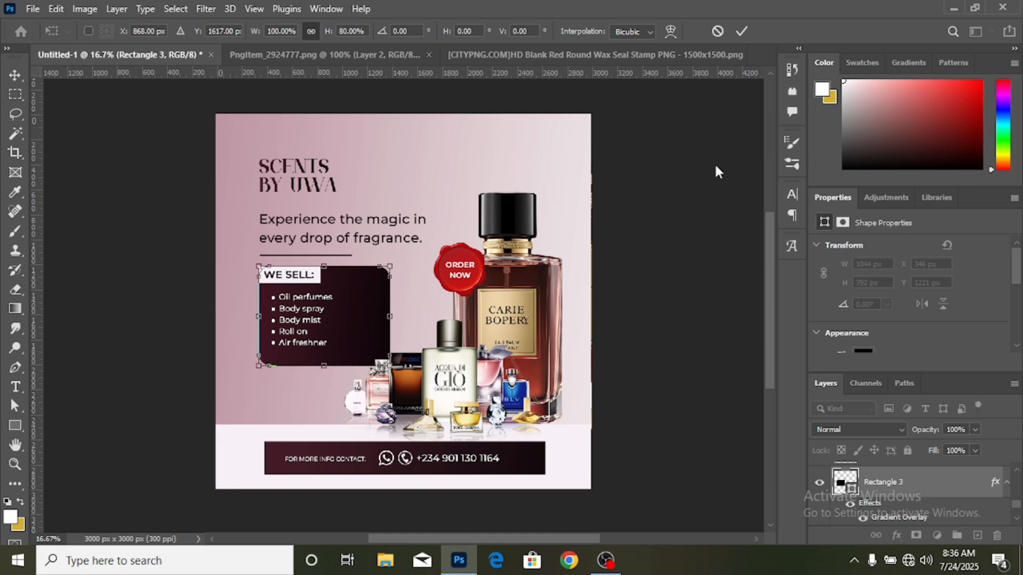
click(742, 31)
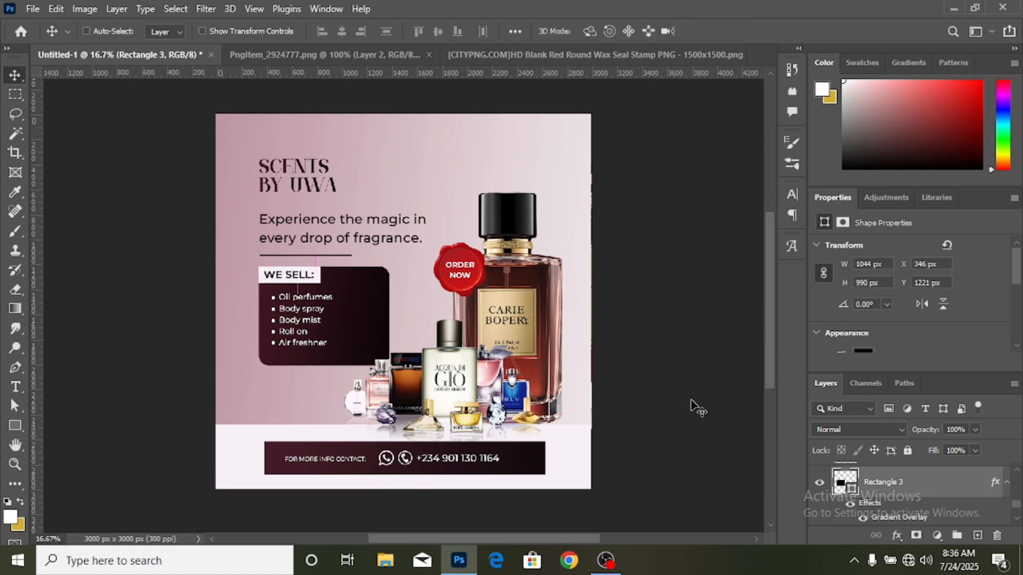
key(ctrl+z)
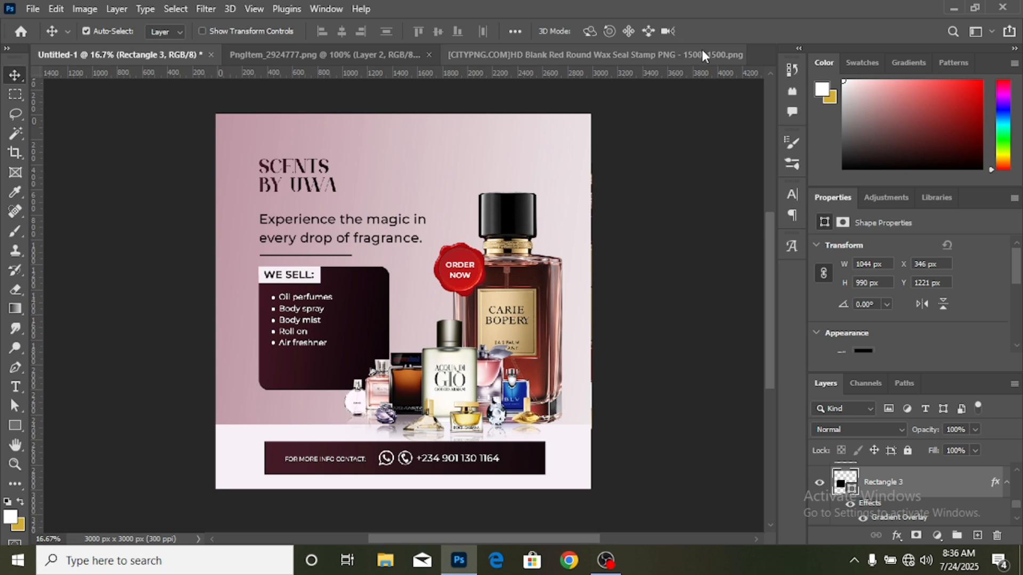
- Close the red wax seal source image and open "PngItem_1895166" from the accessories folder
click(720, 53)
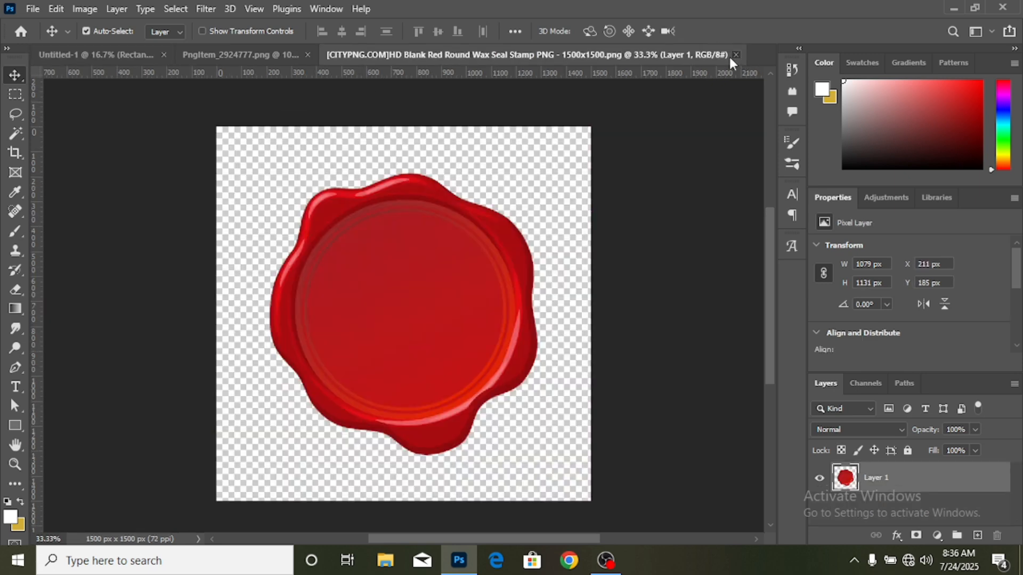
click(735, 55)
click(33, 9)
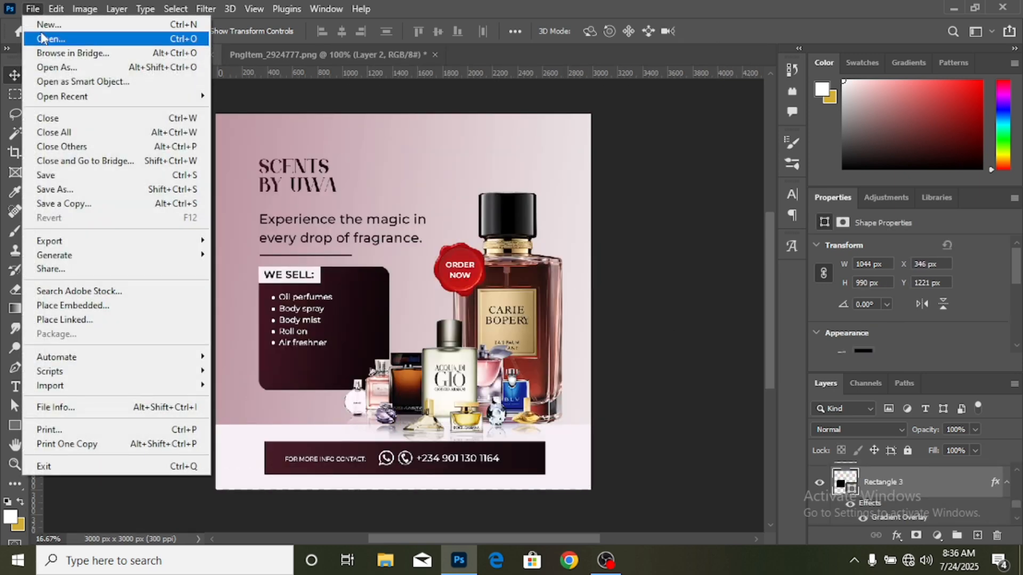
click(43, 39)
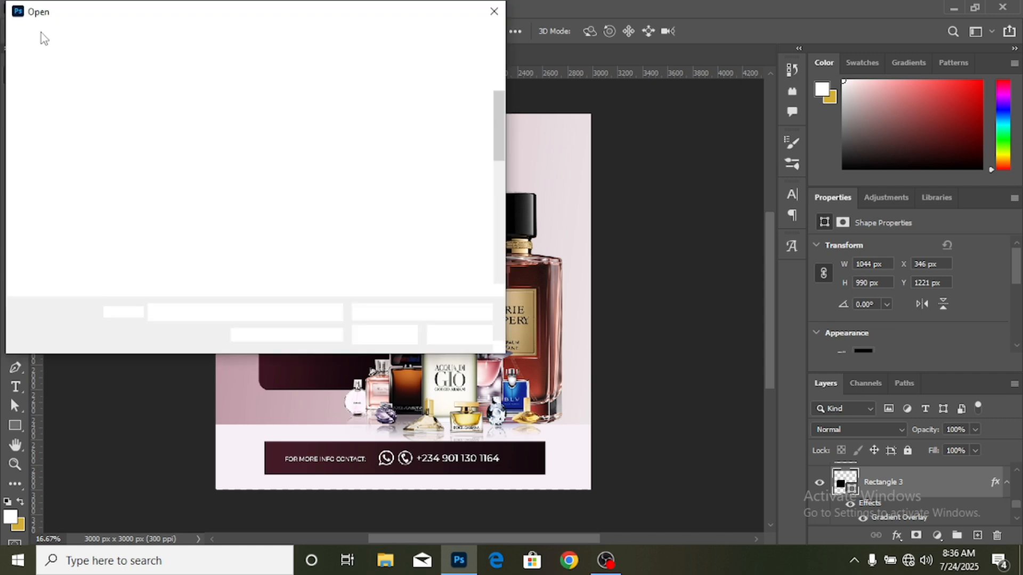
scroll(372, 207, down, 4)
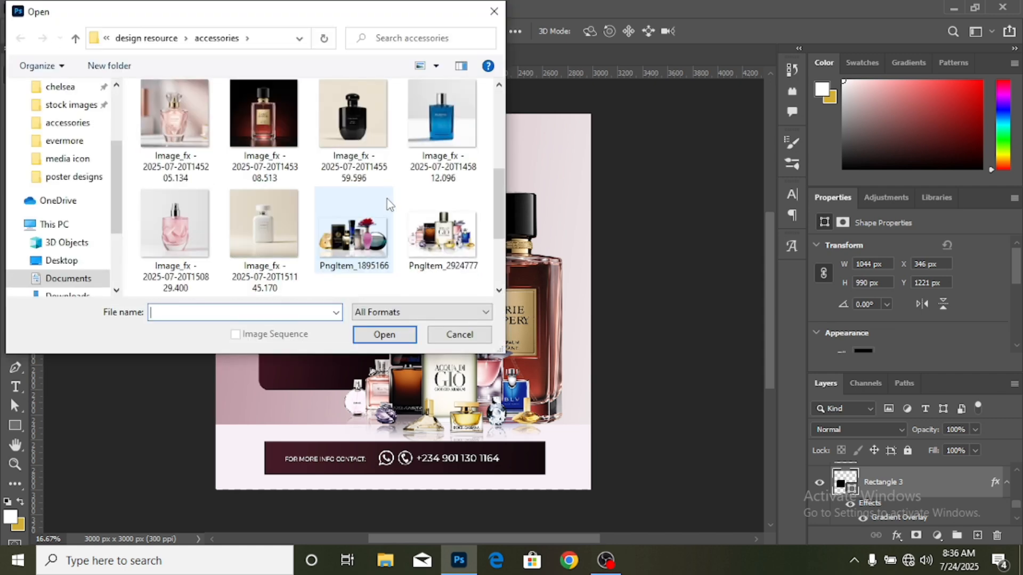
double_click(368, 237)
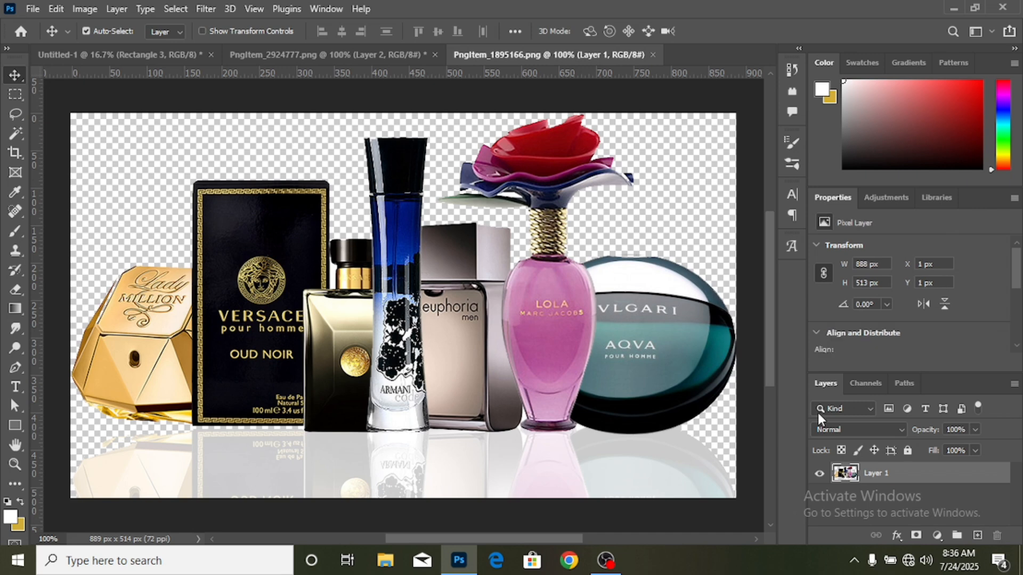
- Add the second perfume group to the ad beside the small bottles, below the "WE SELL:" list, at about X 274, Y 2069 px
drag(583, 311, 172, 90)
drag(143, 58, 307, 405)
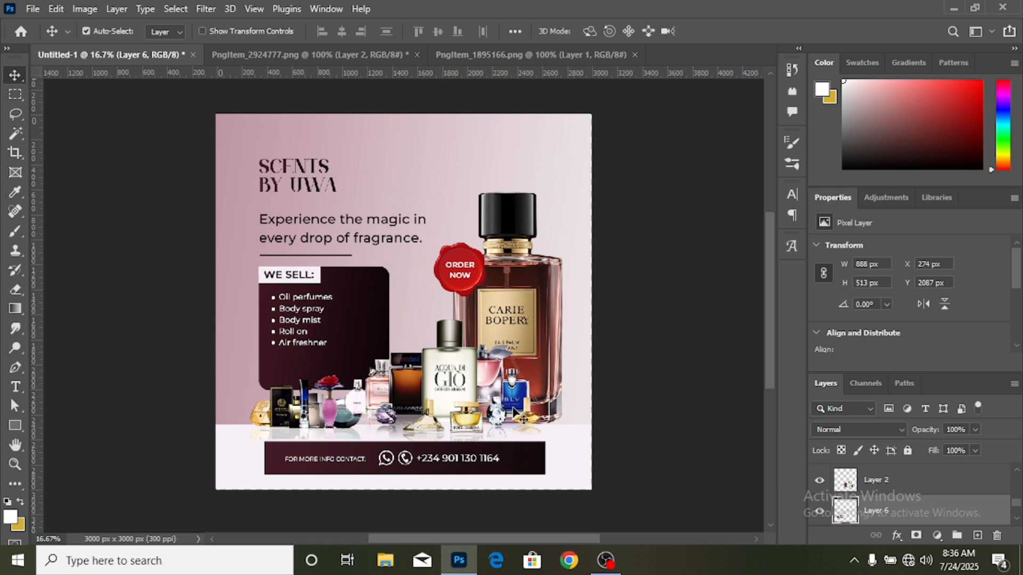
key(Up)
key(Up)
key(Up)
key(Up)
key(Up)
key(Up)
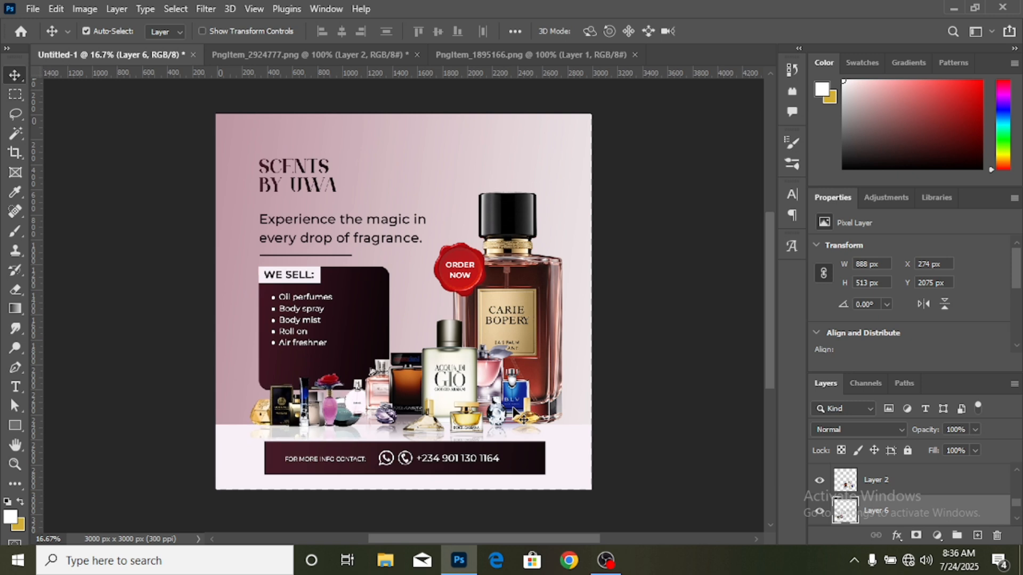
key(Up)
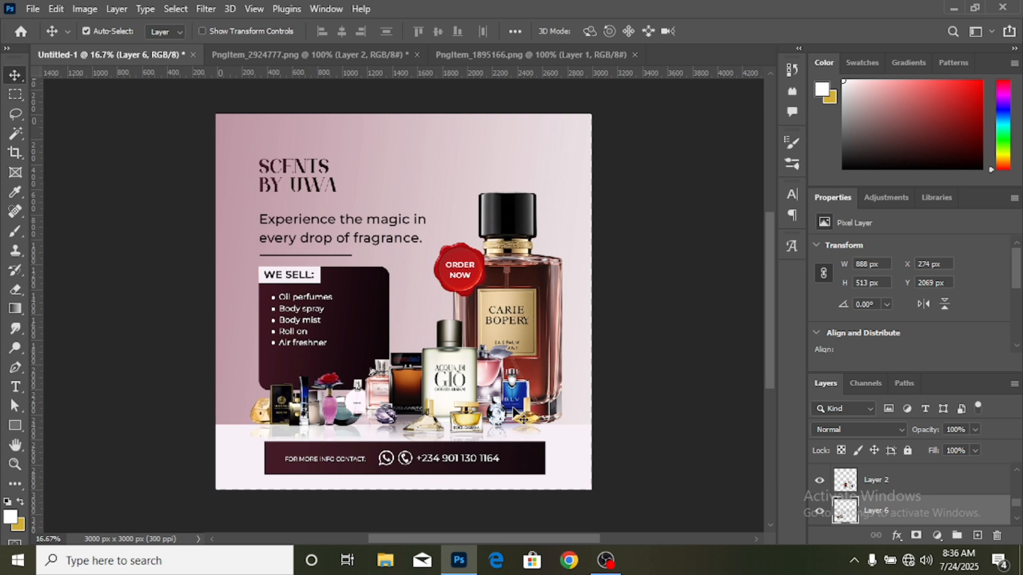
- Set the added perfume group's blend mode to Luminosity and deselect its layer
key(ctrl+plus)
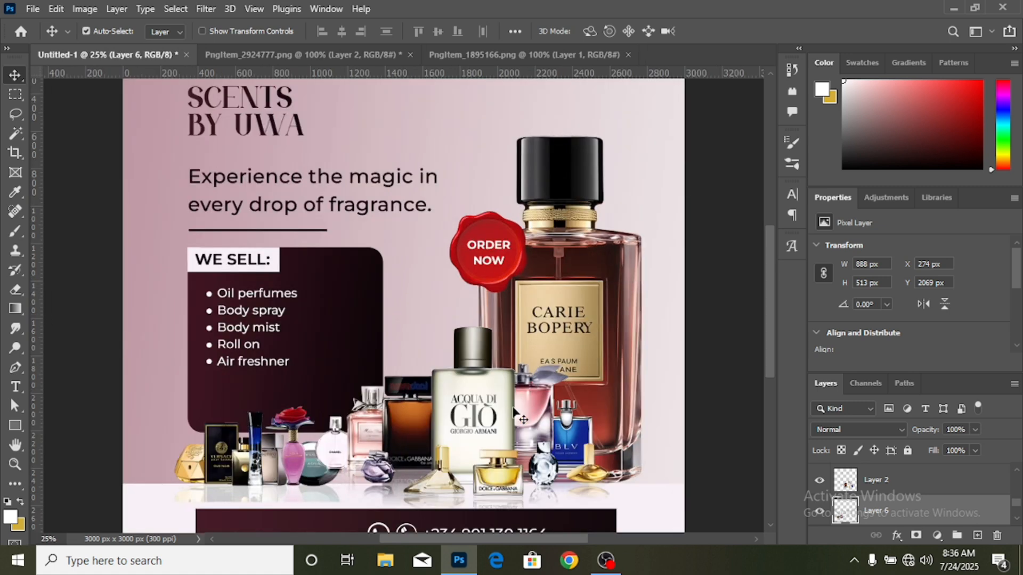
scroll(462, 457, down, 3)
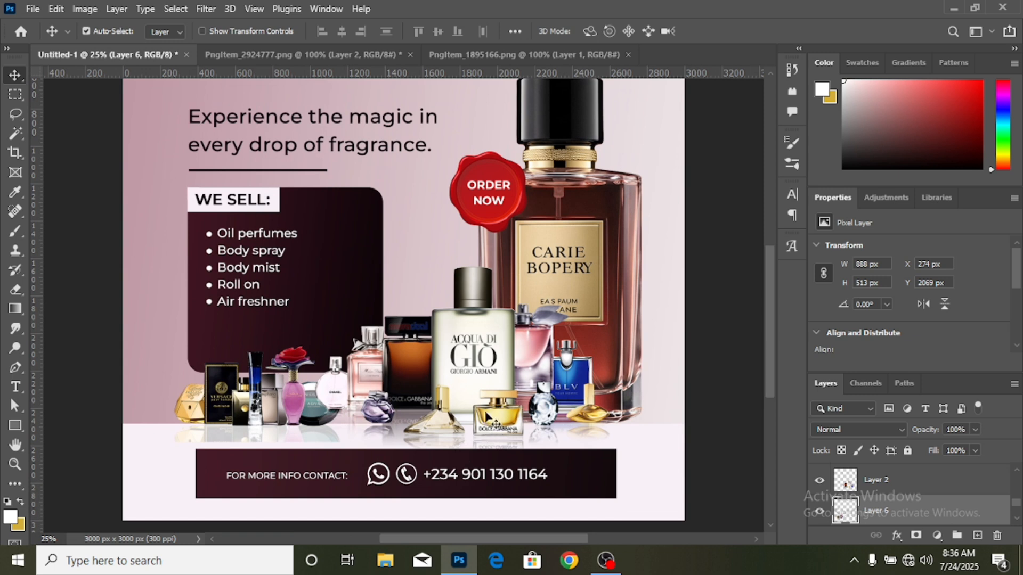
key(alt+shift+y)
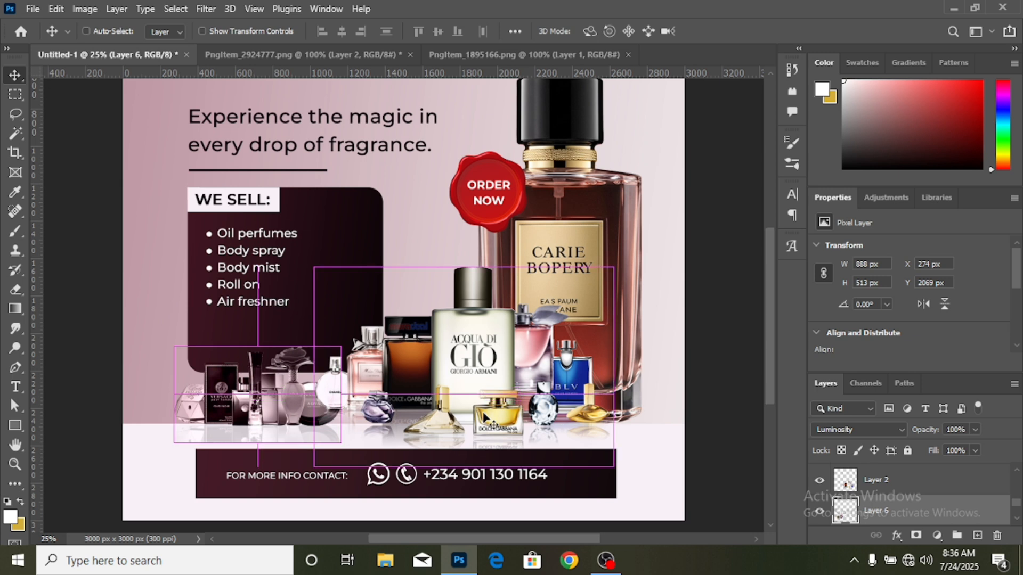
key(ctrl+minus)
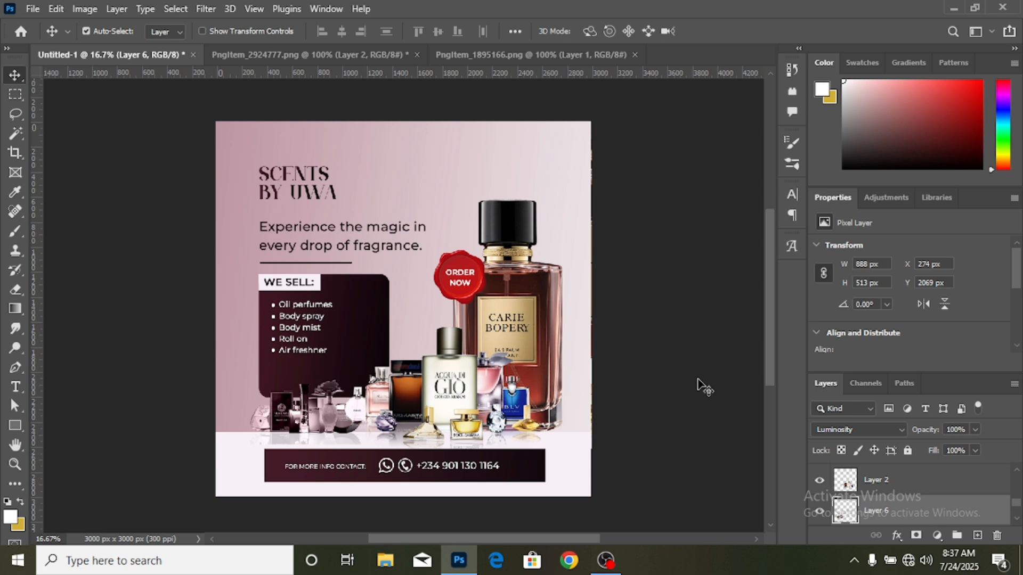
click(681, 387)
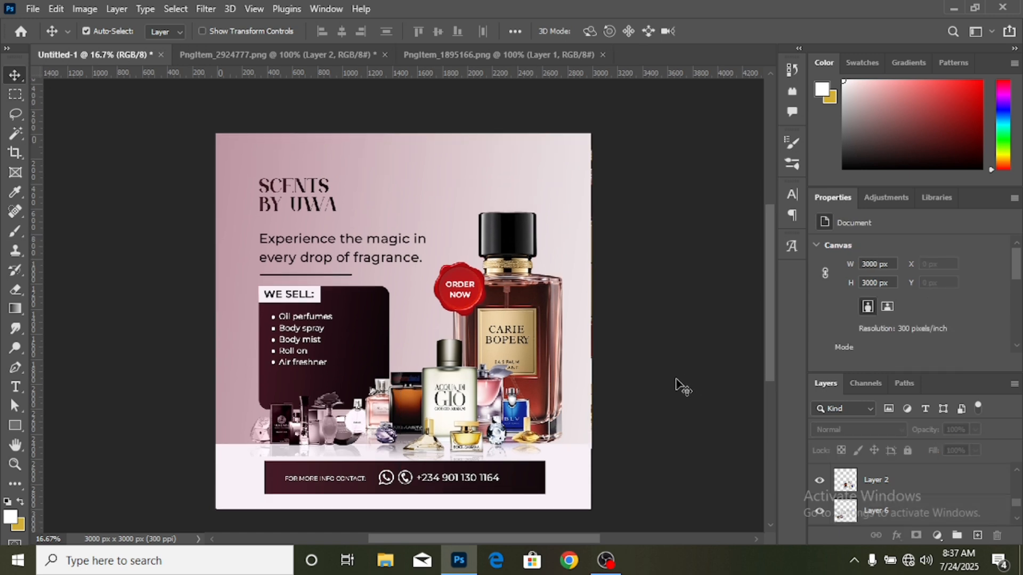
- Move the tagline "Experience the magic in every drop of fragrance." slightly up toward the headline
scroll(682, 387, down, 1)
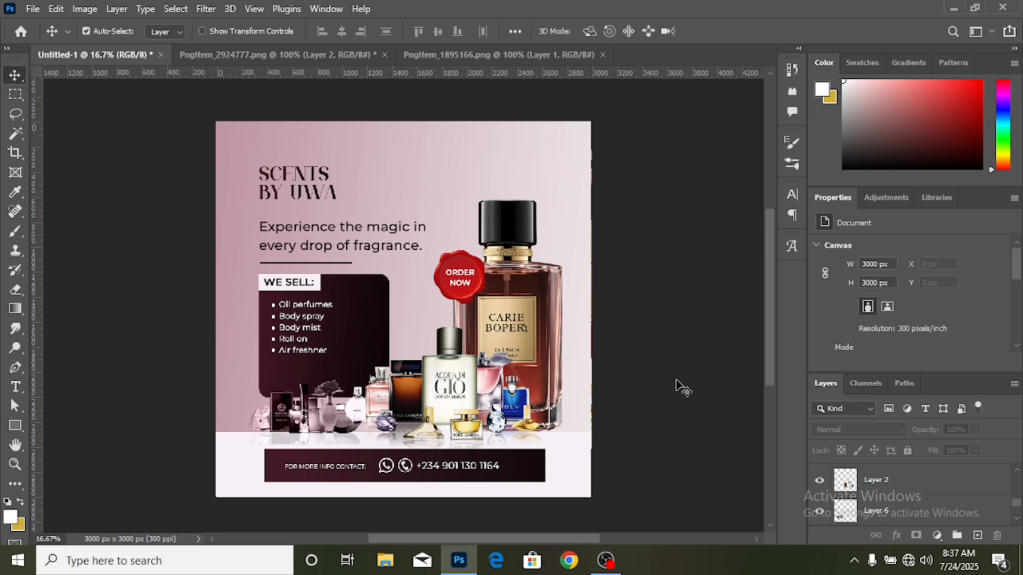
key(ctrl+plus)
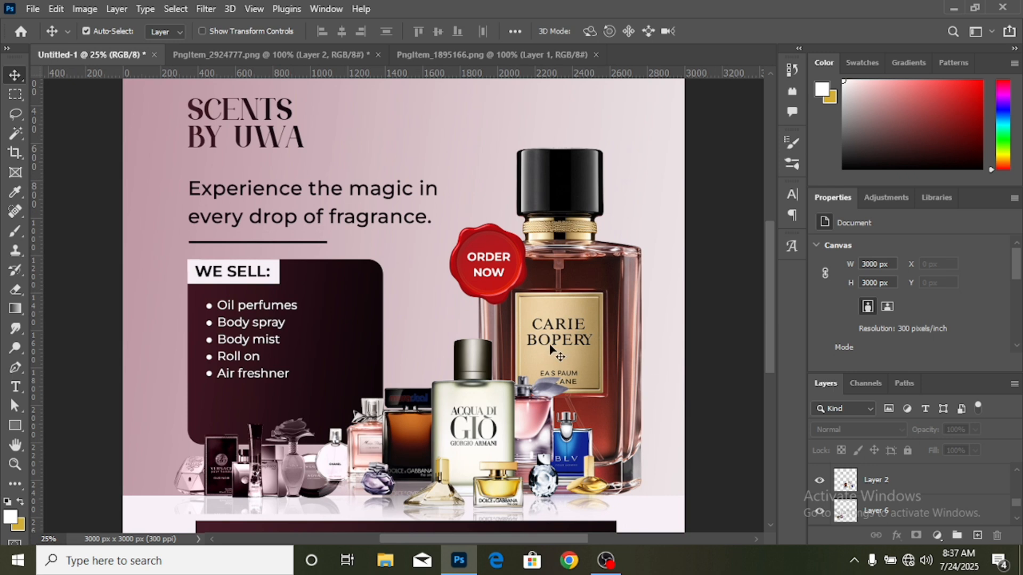
key(ctrl+minus)
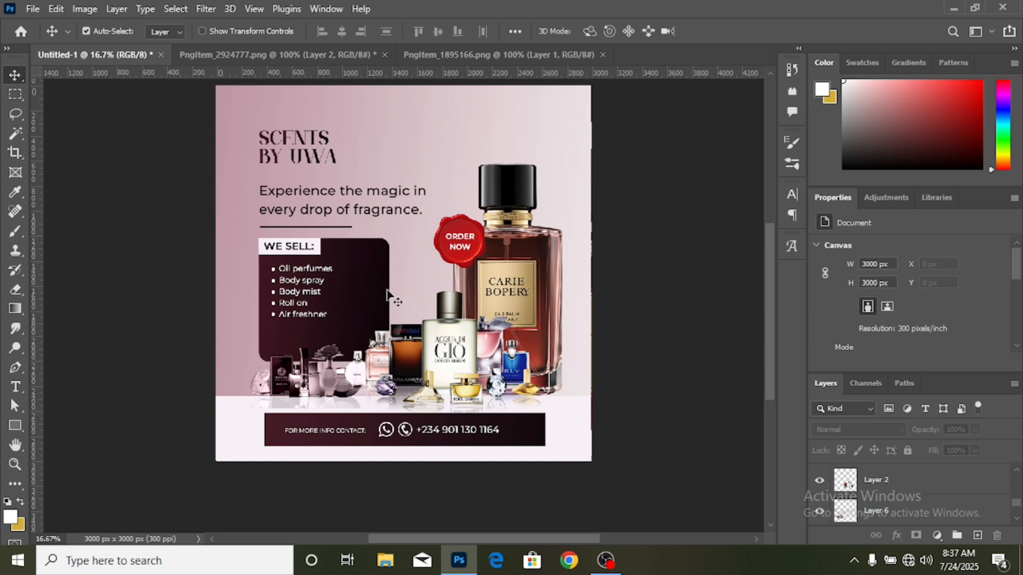
click(352, 195)
drag(352, 192, 351, 190)
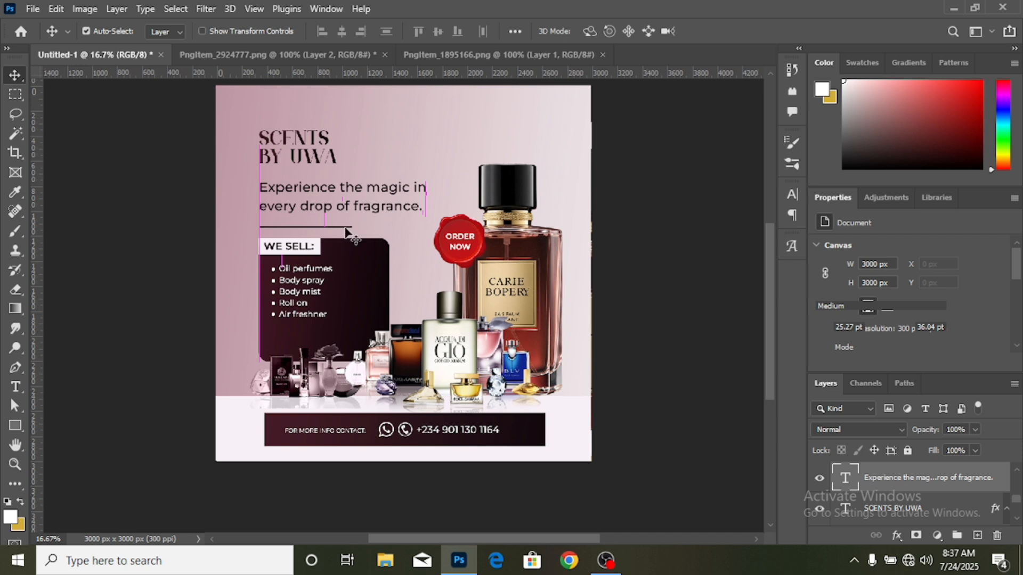
- Move the thin divider line slightly up toward the tagline, to about Y 1104 px
key(ctrl+plus)
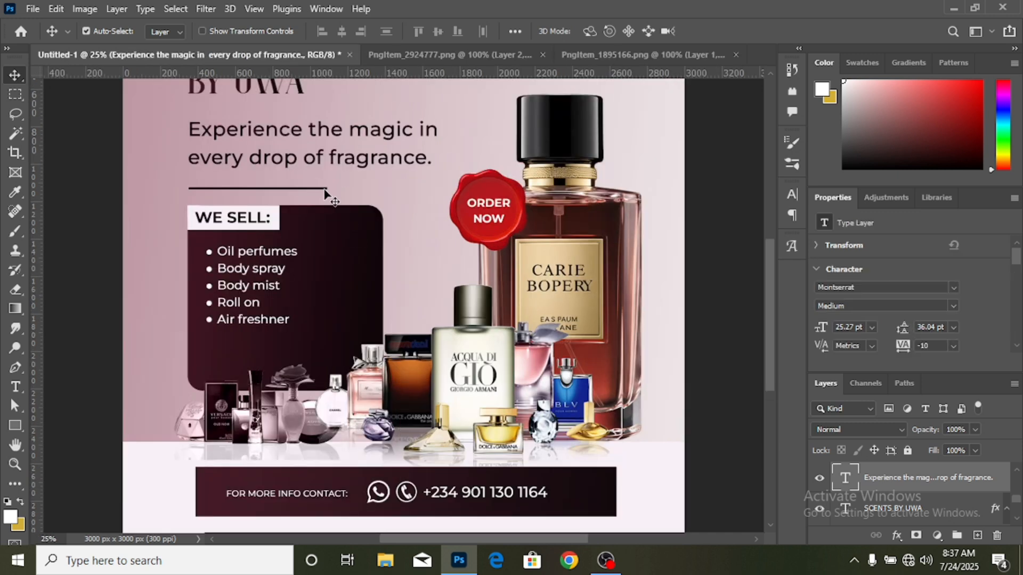
drag(326, 194, 325, 190)
key(ctrl+minus)
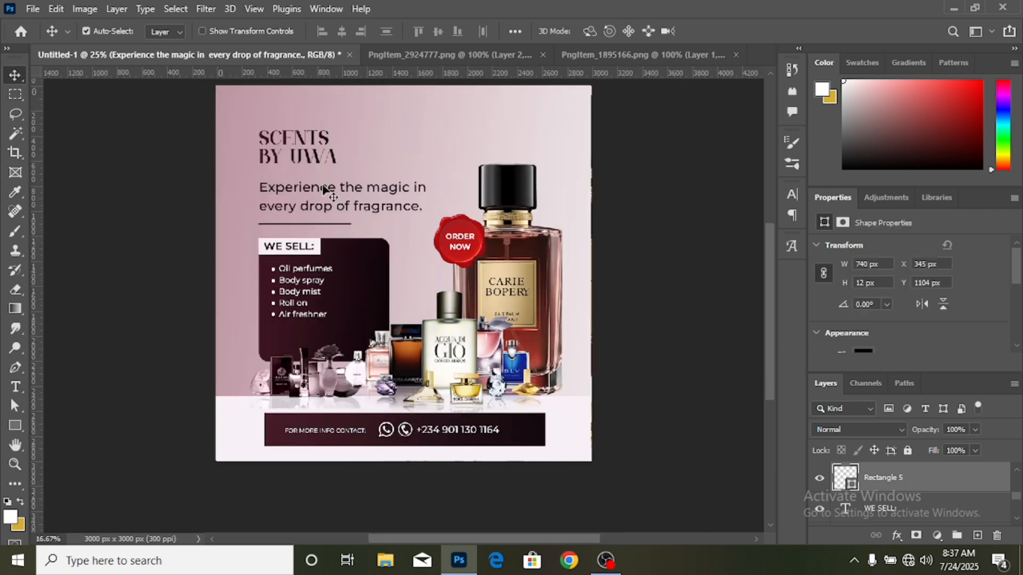